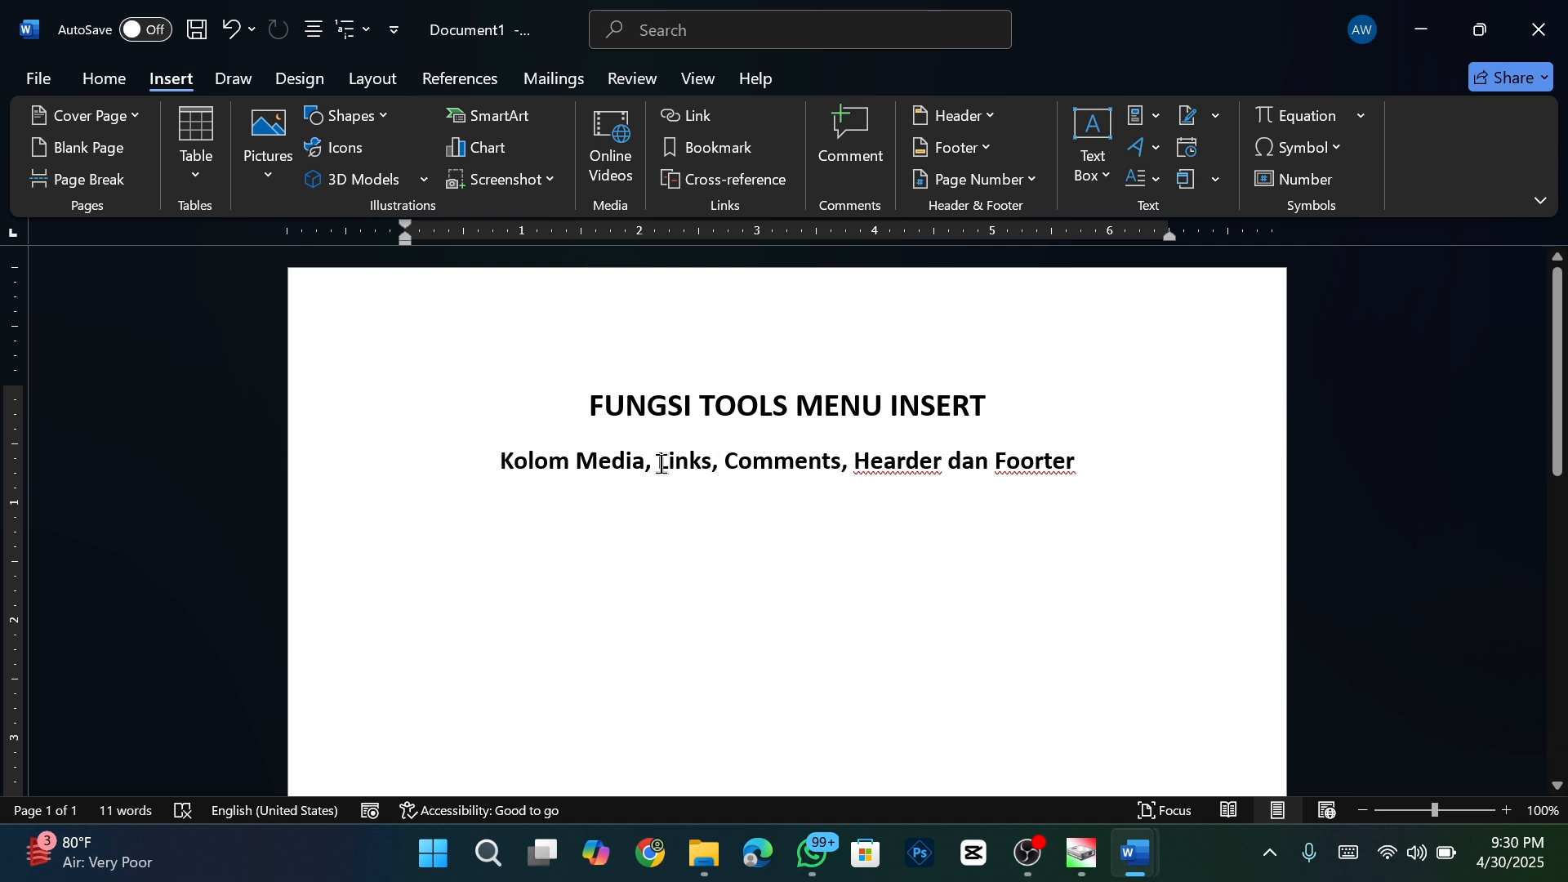
- Link the word "Links" in the subtitle to the existing file LAPORAN HASIL OBSERVASI SMP in the Laporan Penelitian folder
left_click_drag(656, 465, 712, 461)
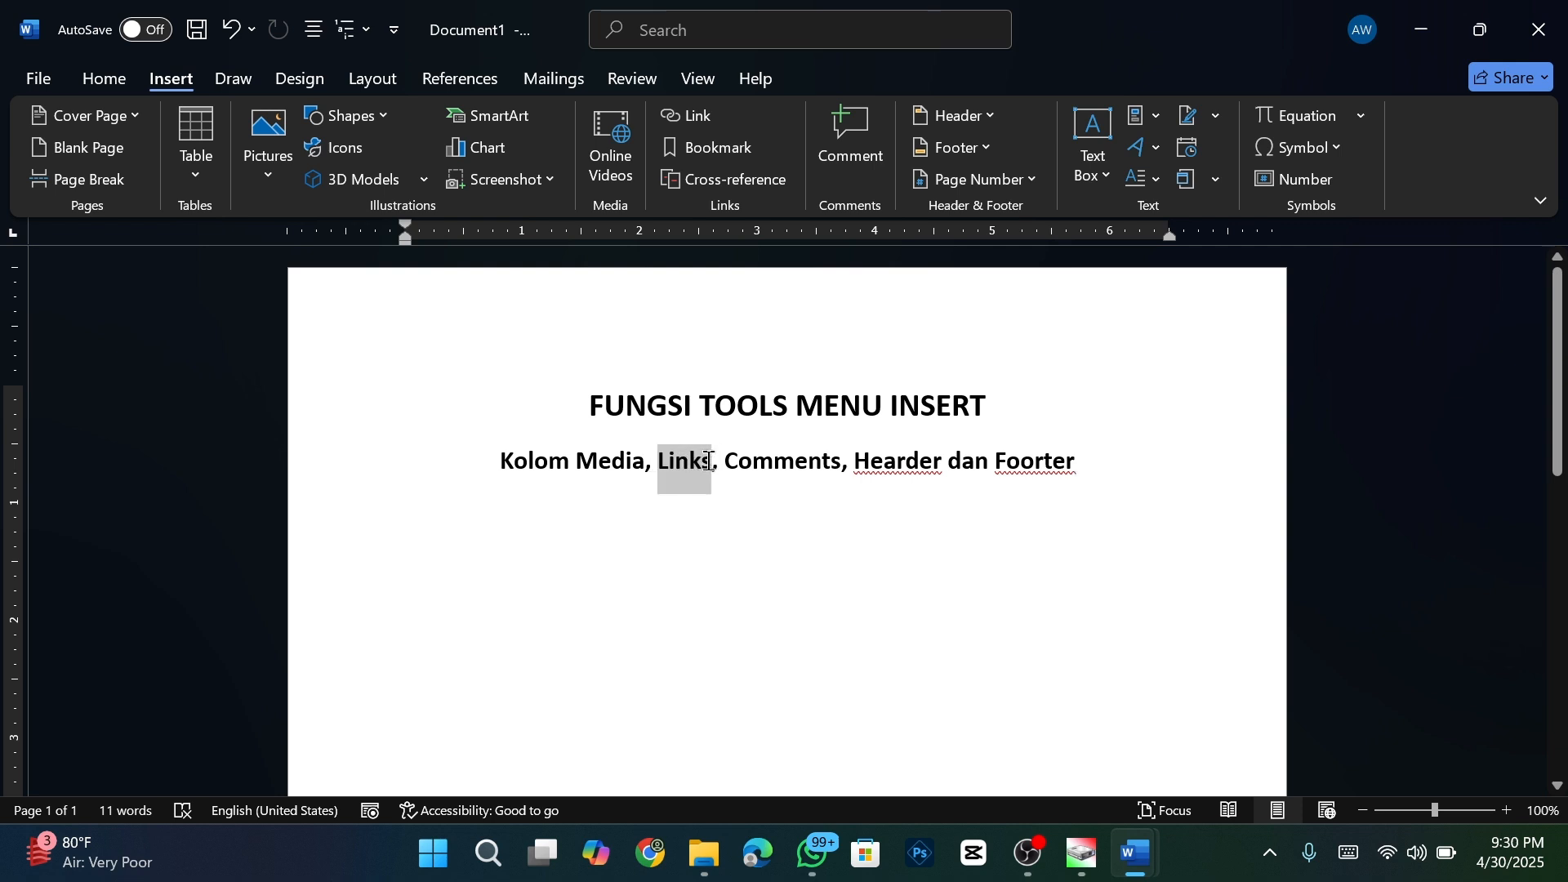
left_click(698, 115)
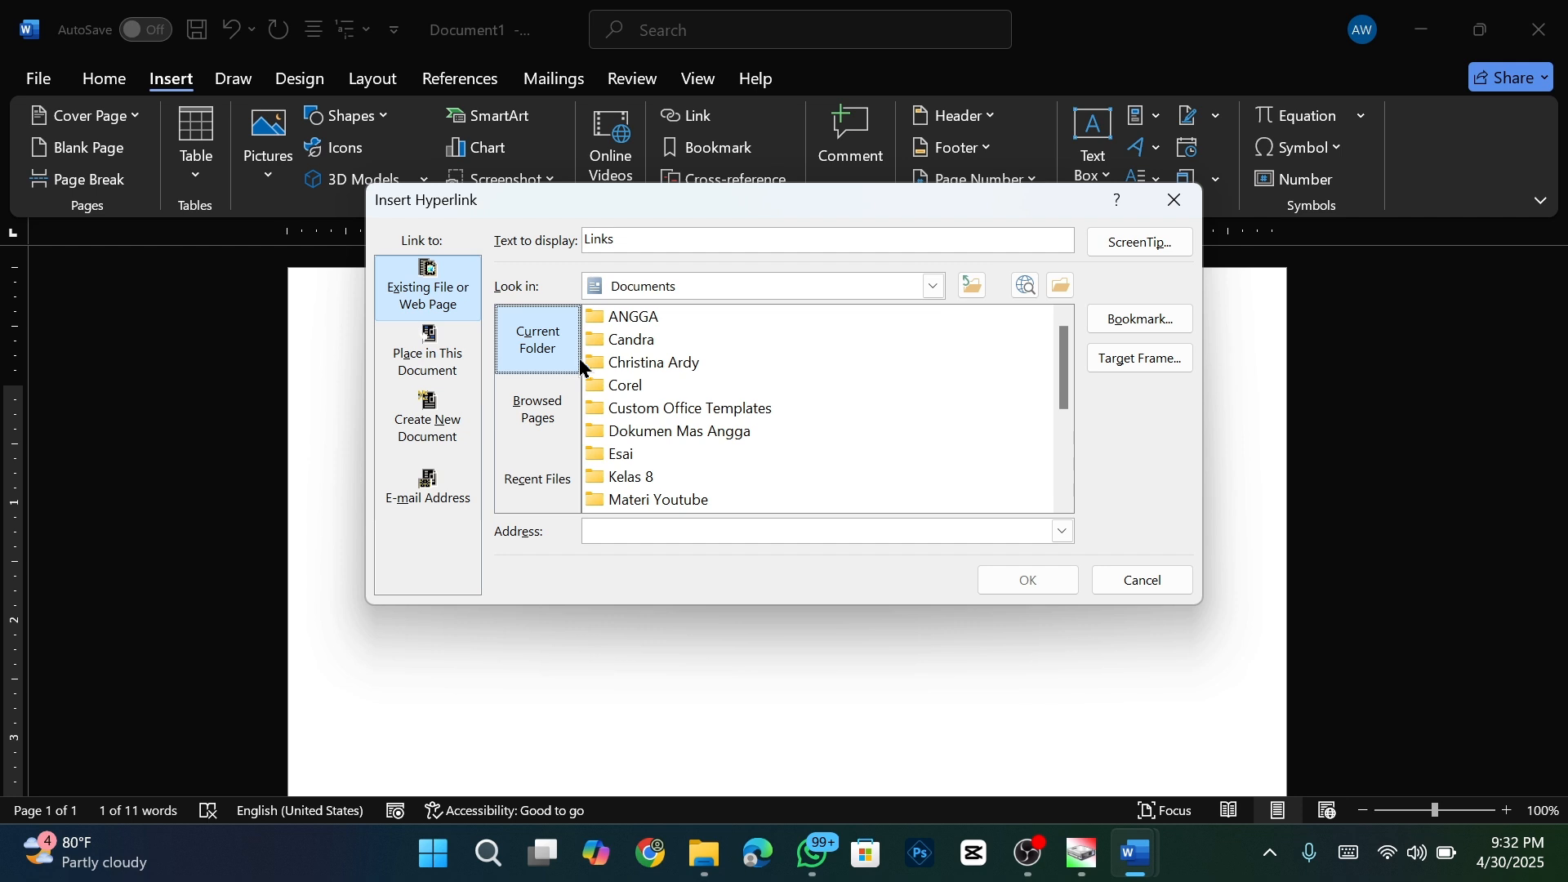
double_click(608, 316)
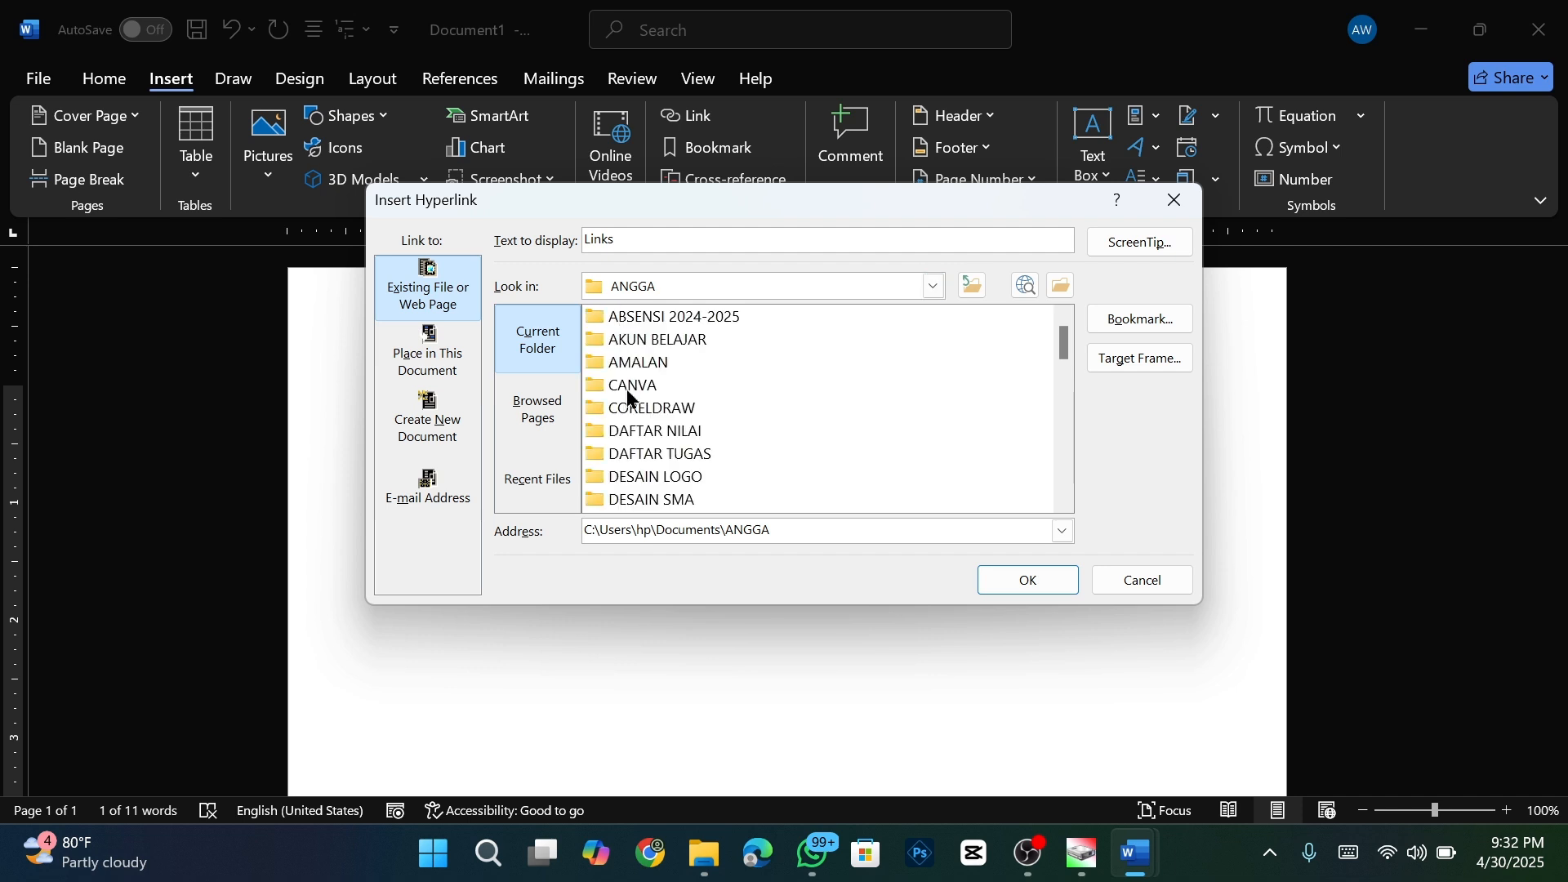
scroll(649, 418, "down", 4)
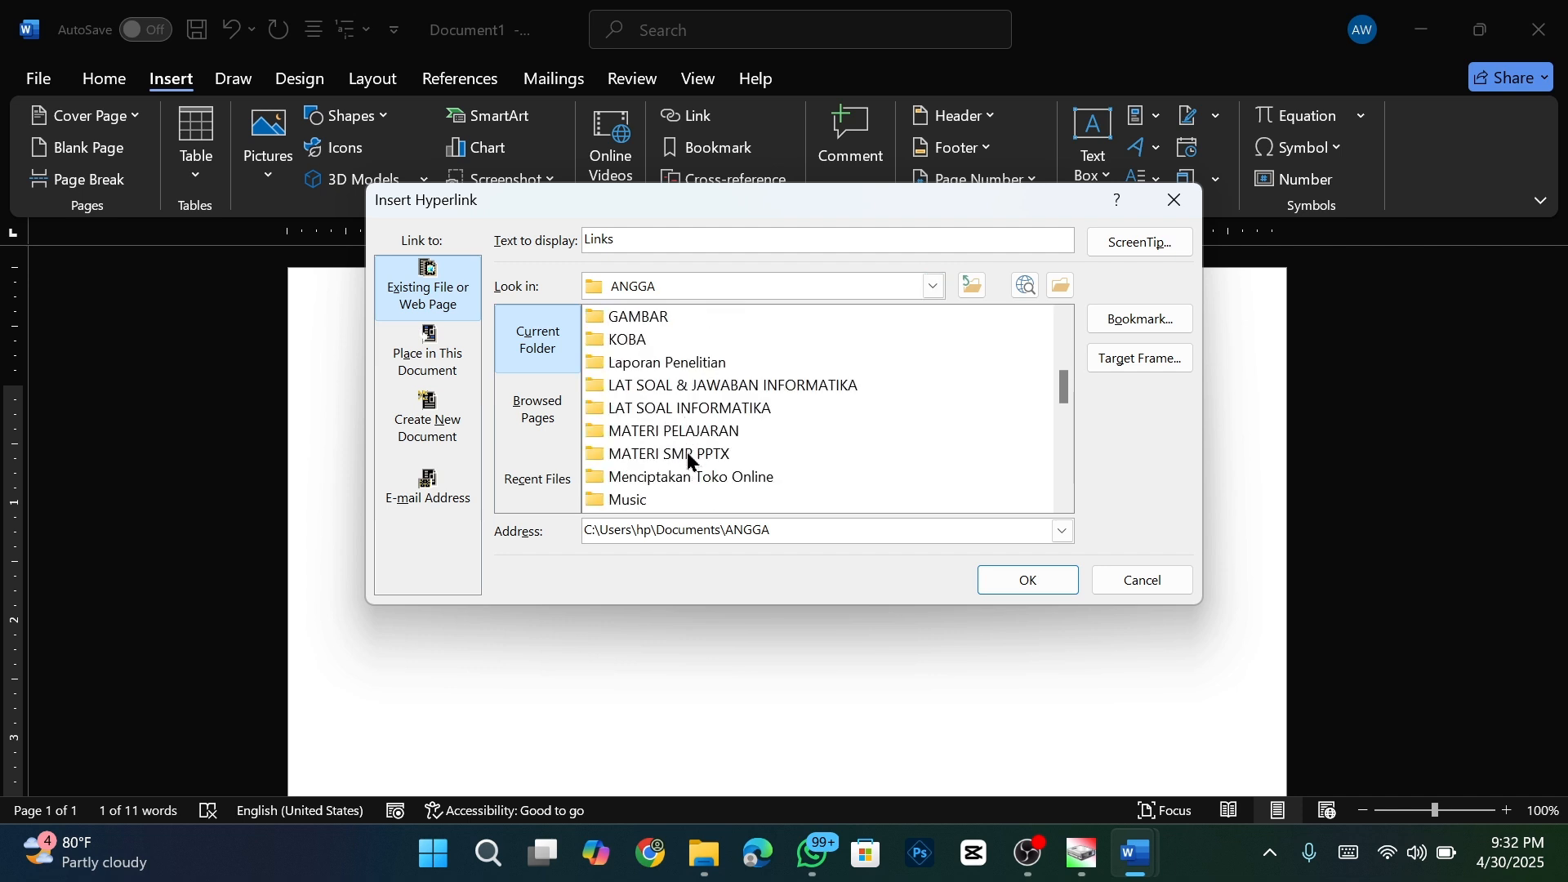
double_click(673, 364)
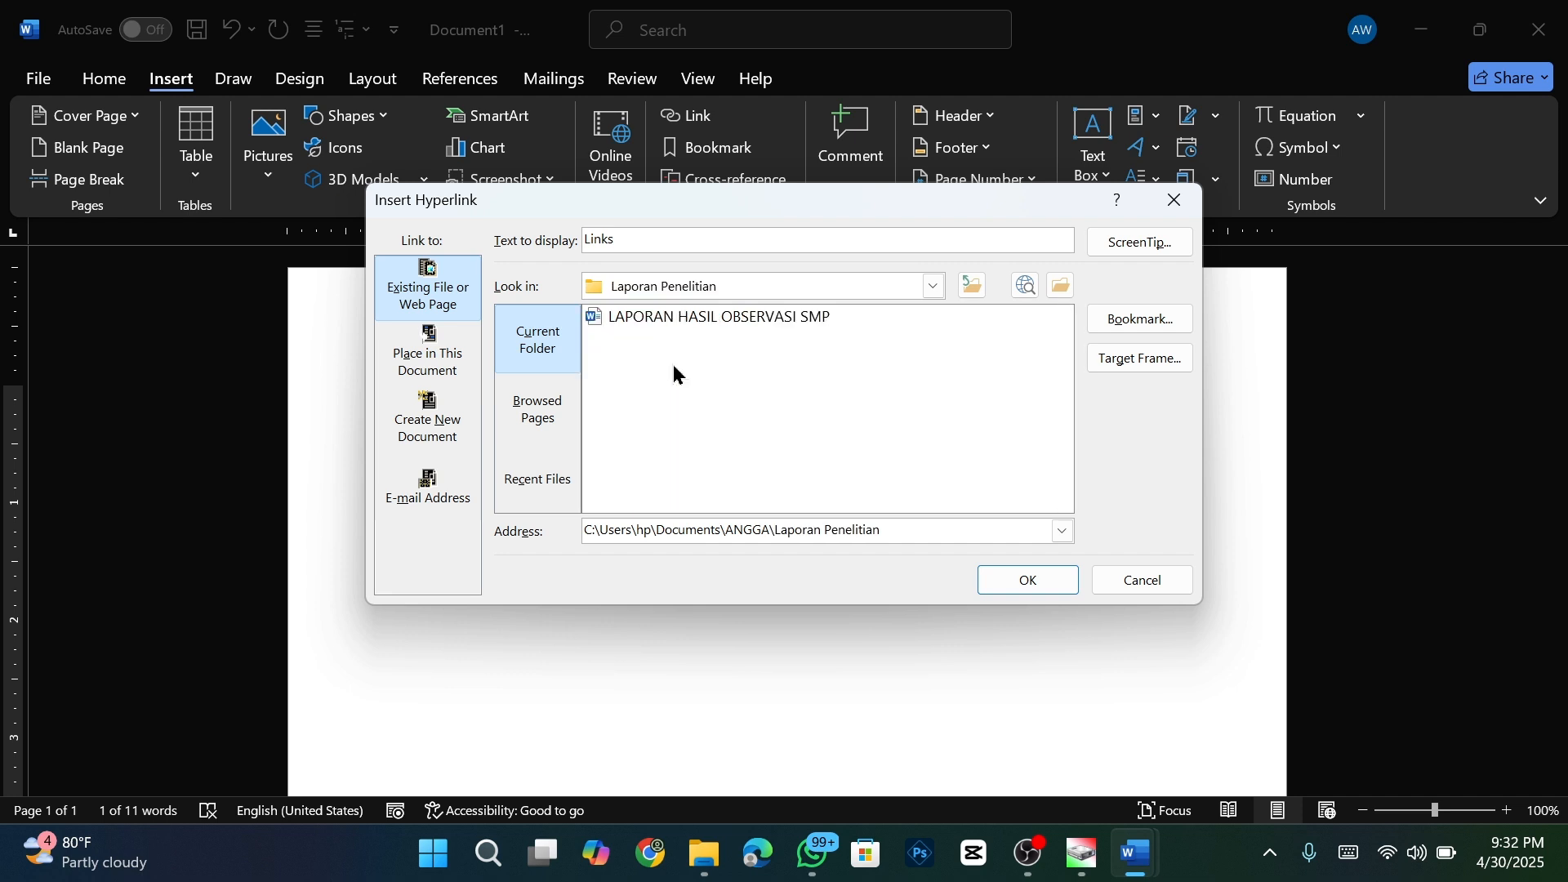
left_click(711, 320)
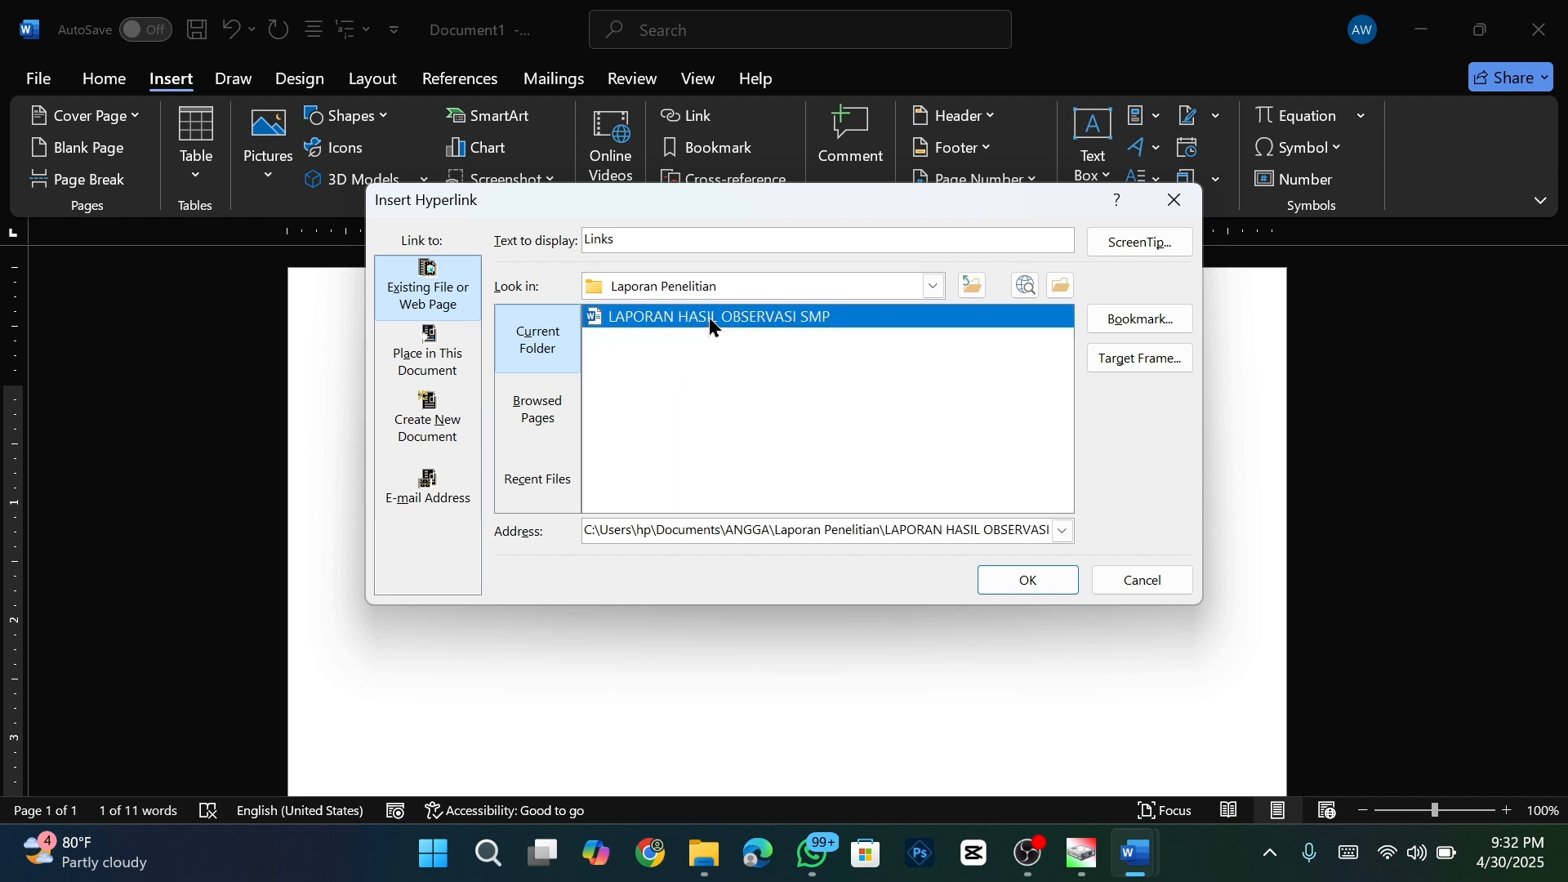
left_click(1006, 580)
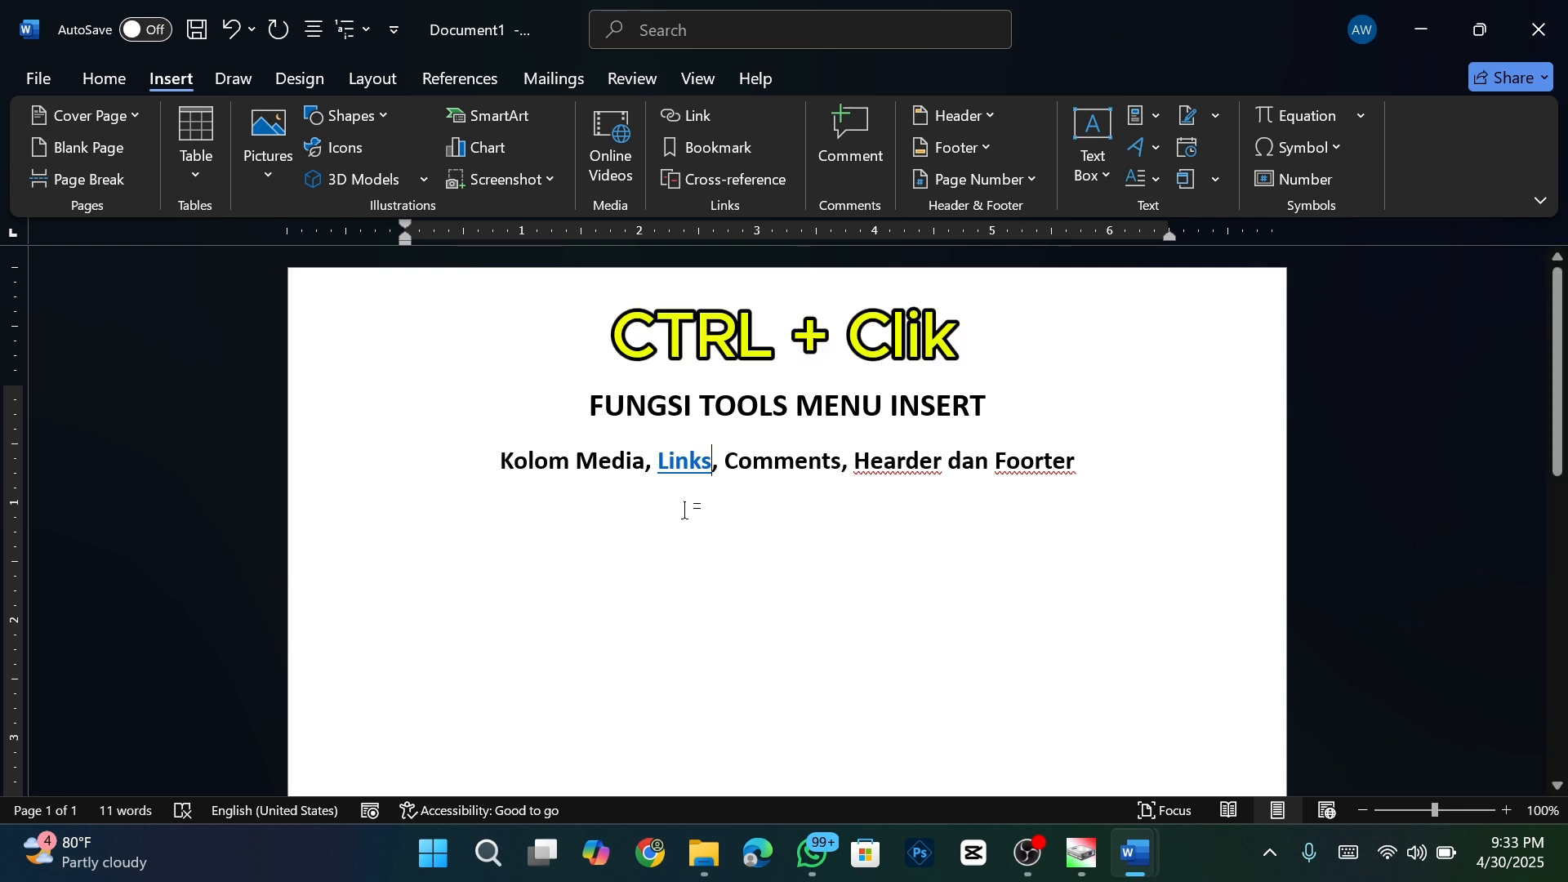
- Follow the "Links" hyperlink in the subtitle and allow its target file to open
mouse_move(692, 504)
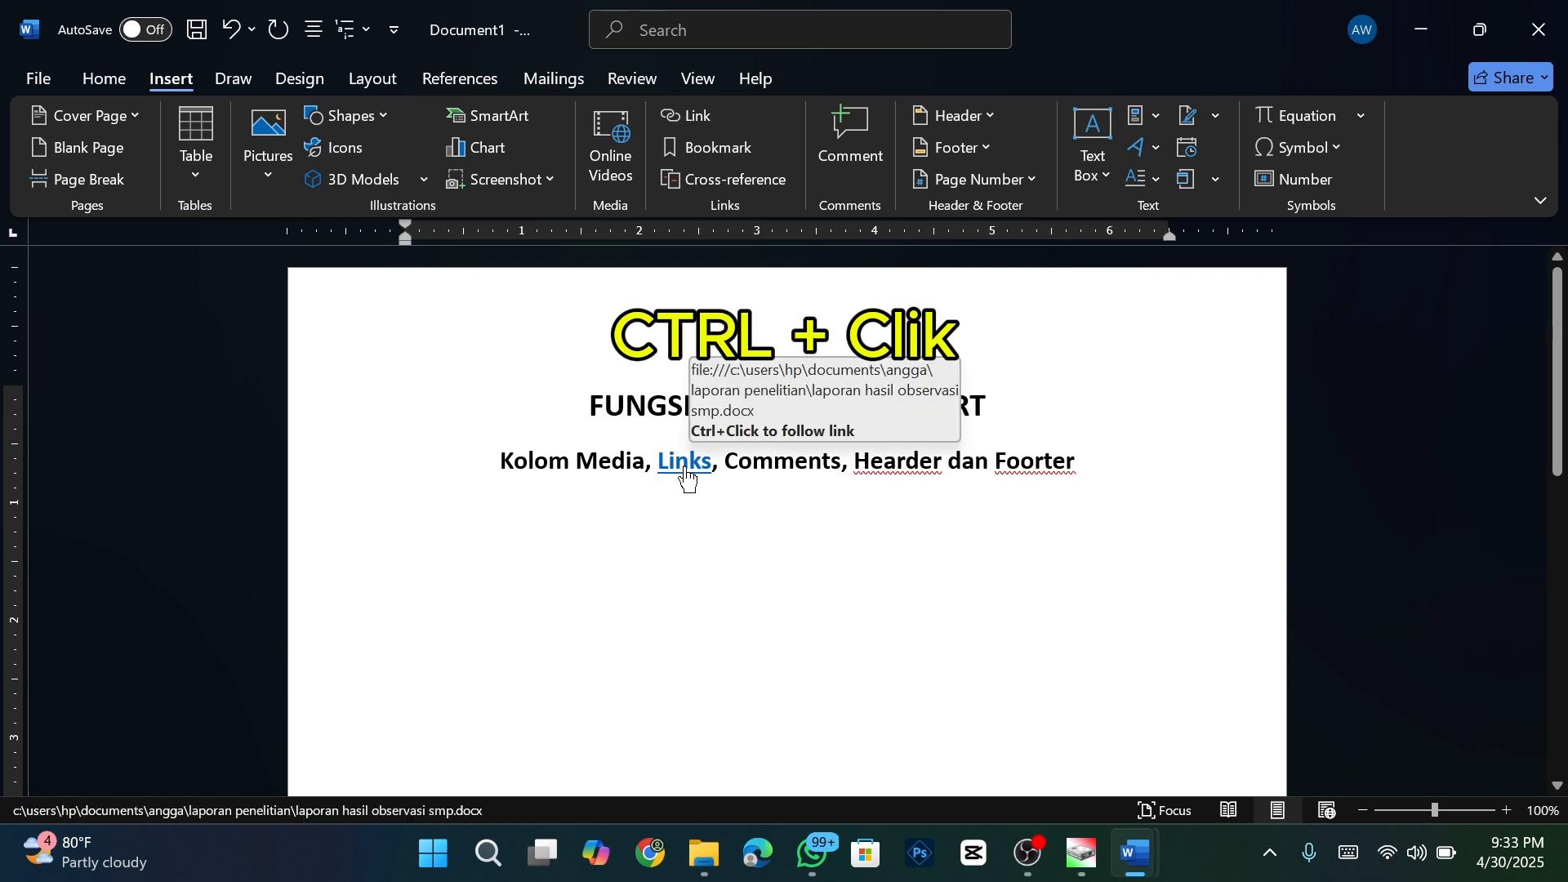
left_click(686, 470, "ctrl")
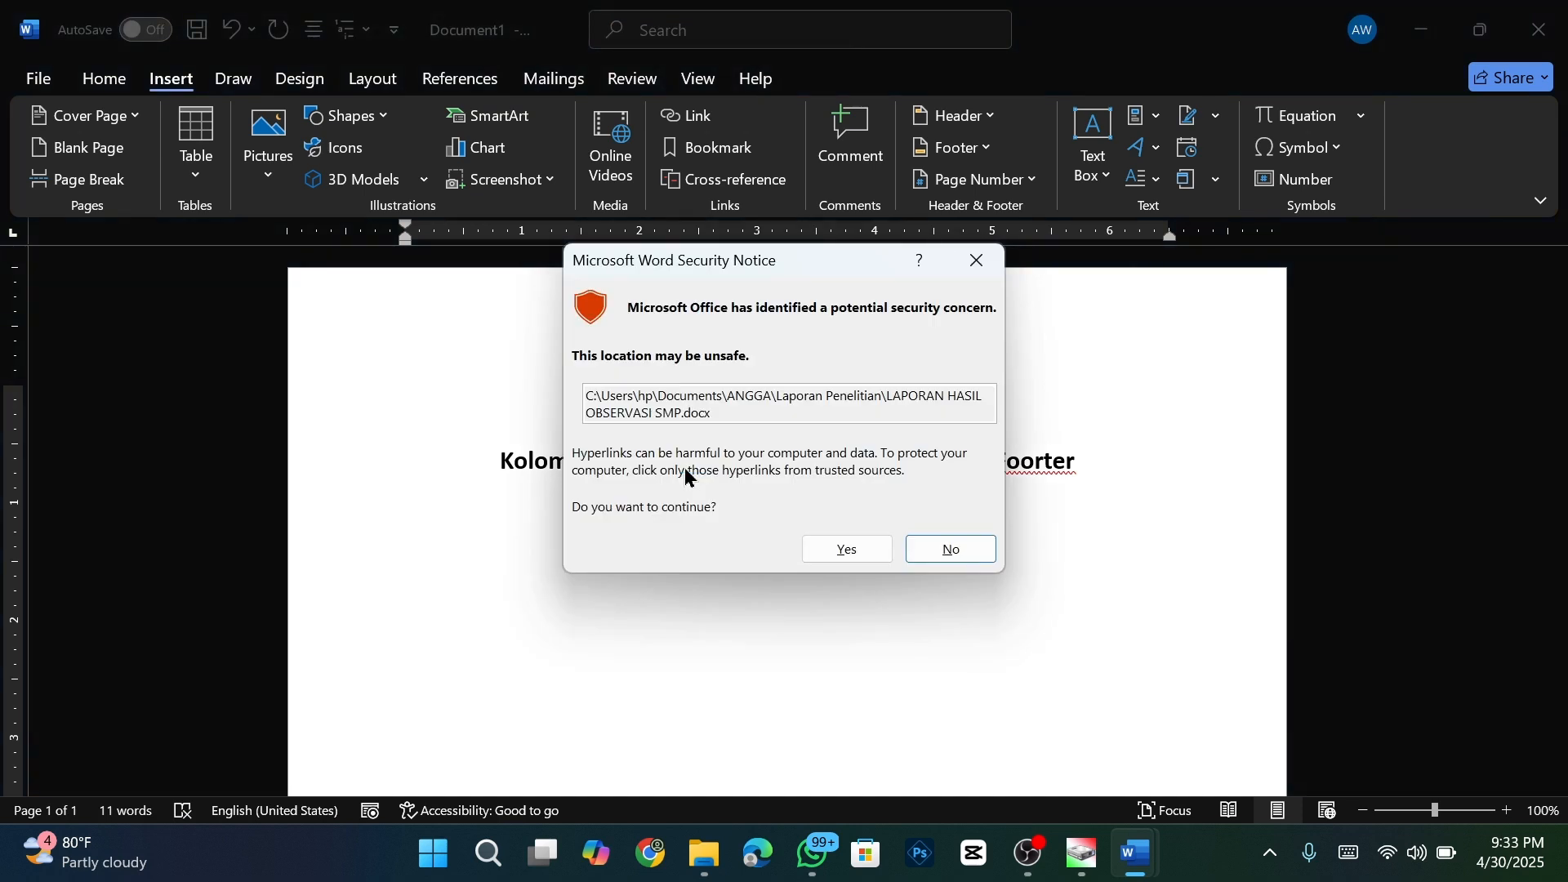
left_click(842, 546)
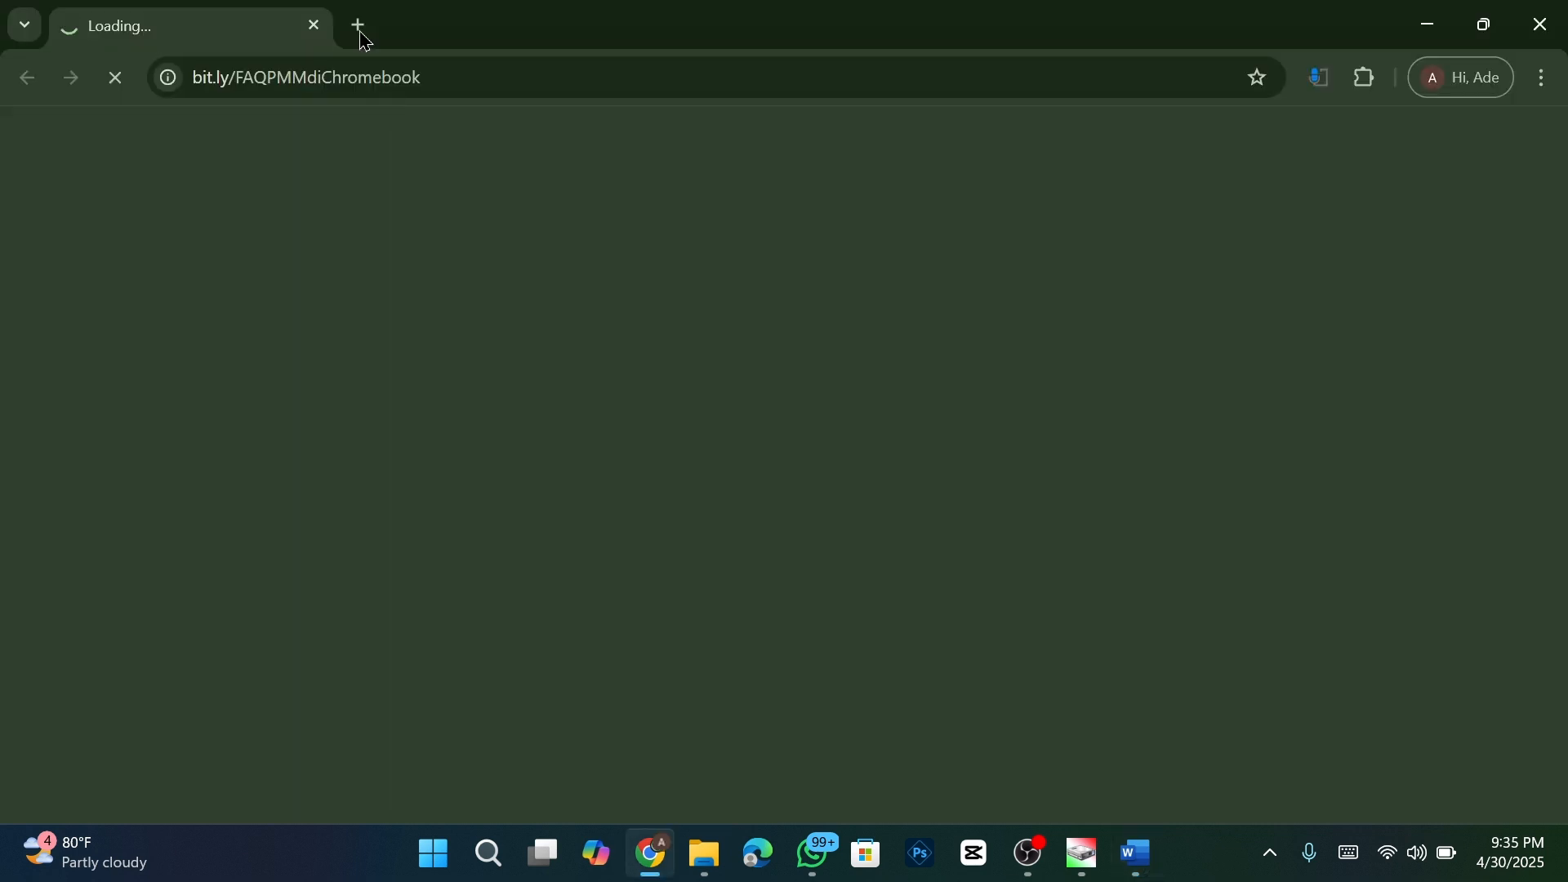
- Search Google for "buku informatika" in a new browser tab and open the result Informatika-BS-KLS-VII.pdf
left_click(357, 27)
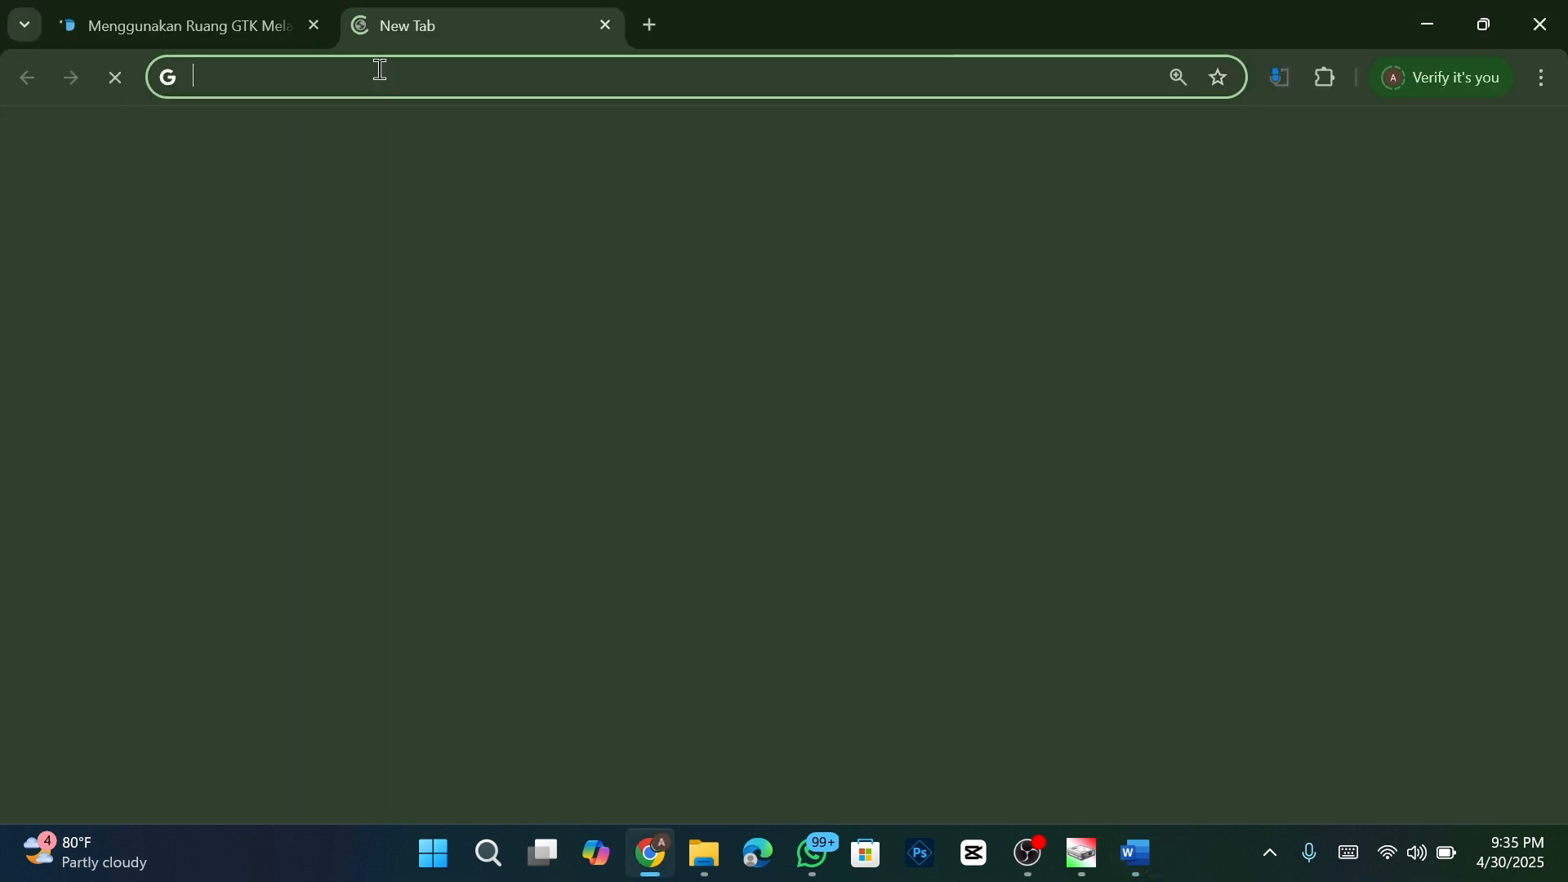
left_click(356, 76)
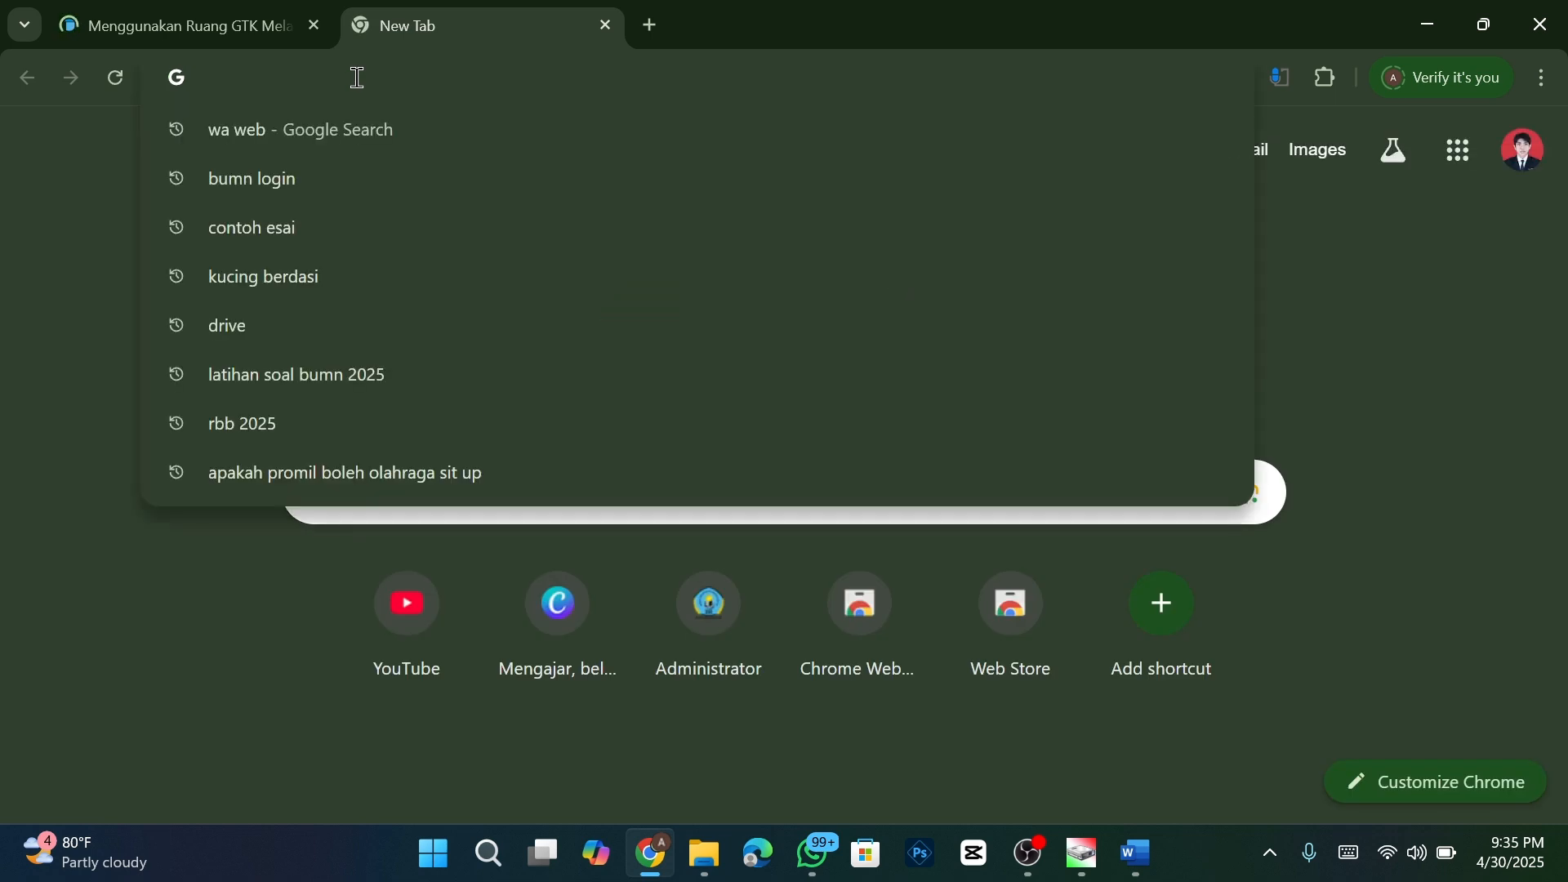
type("buku")
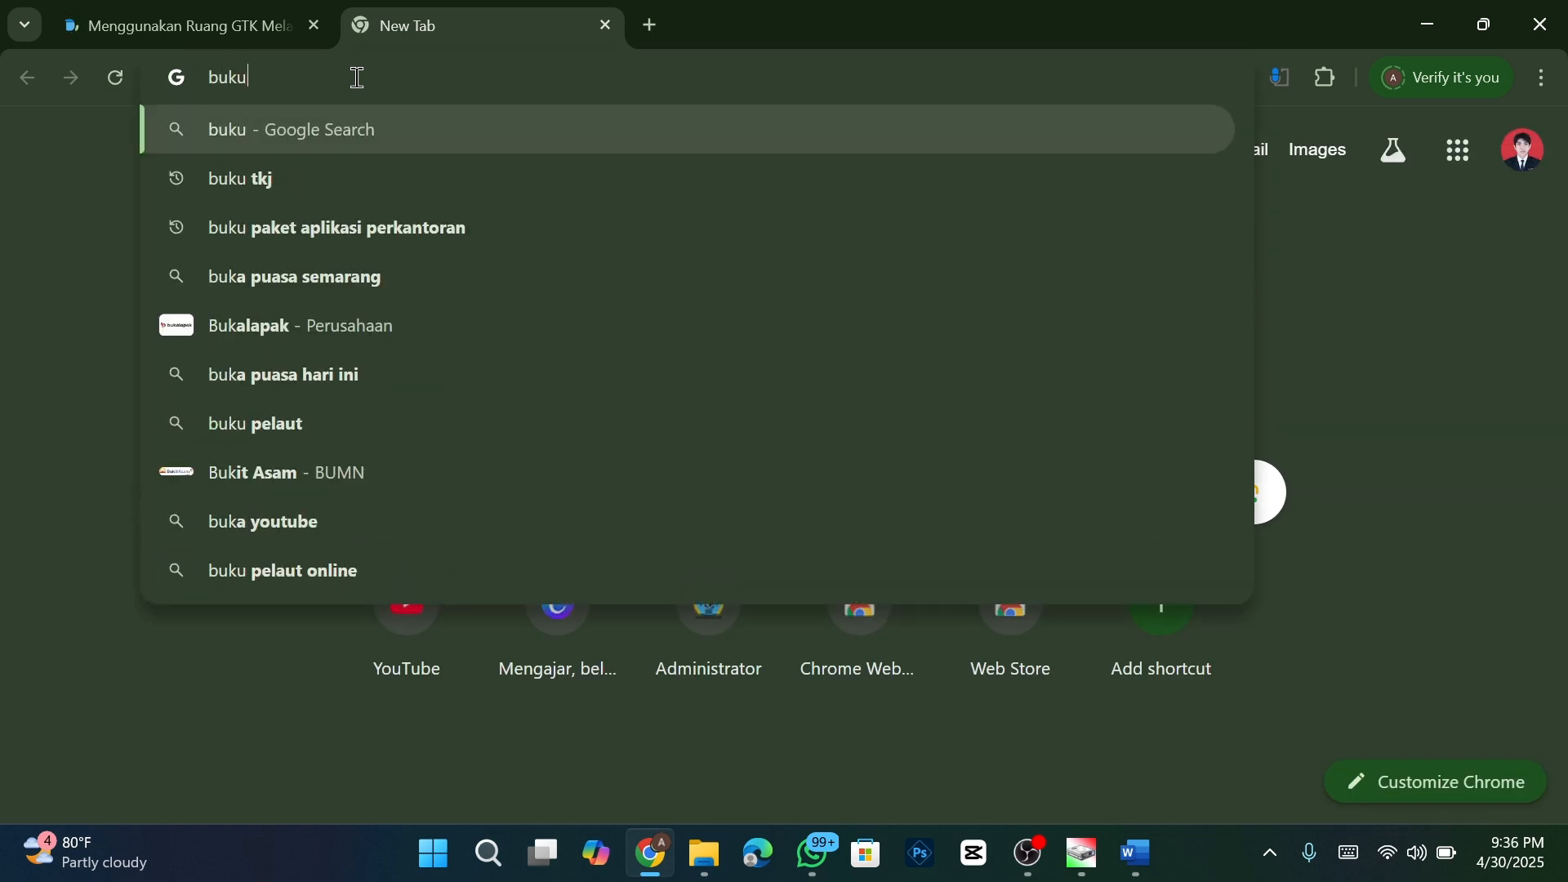
type(" i")
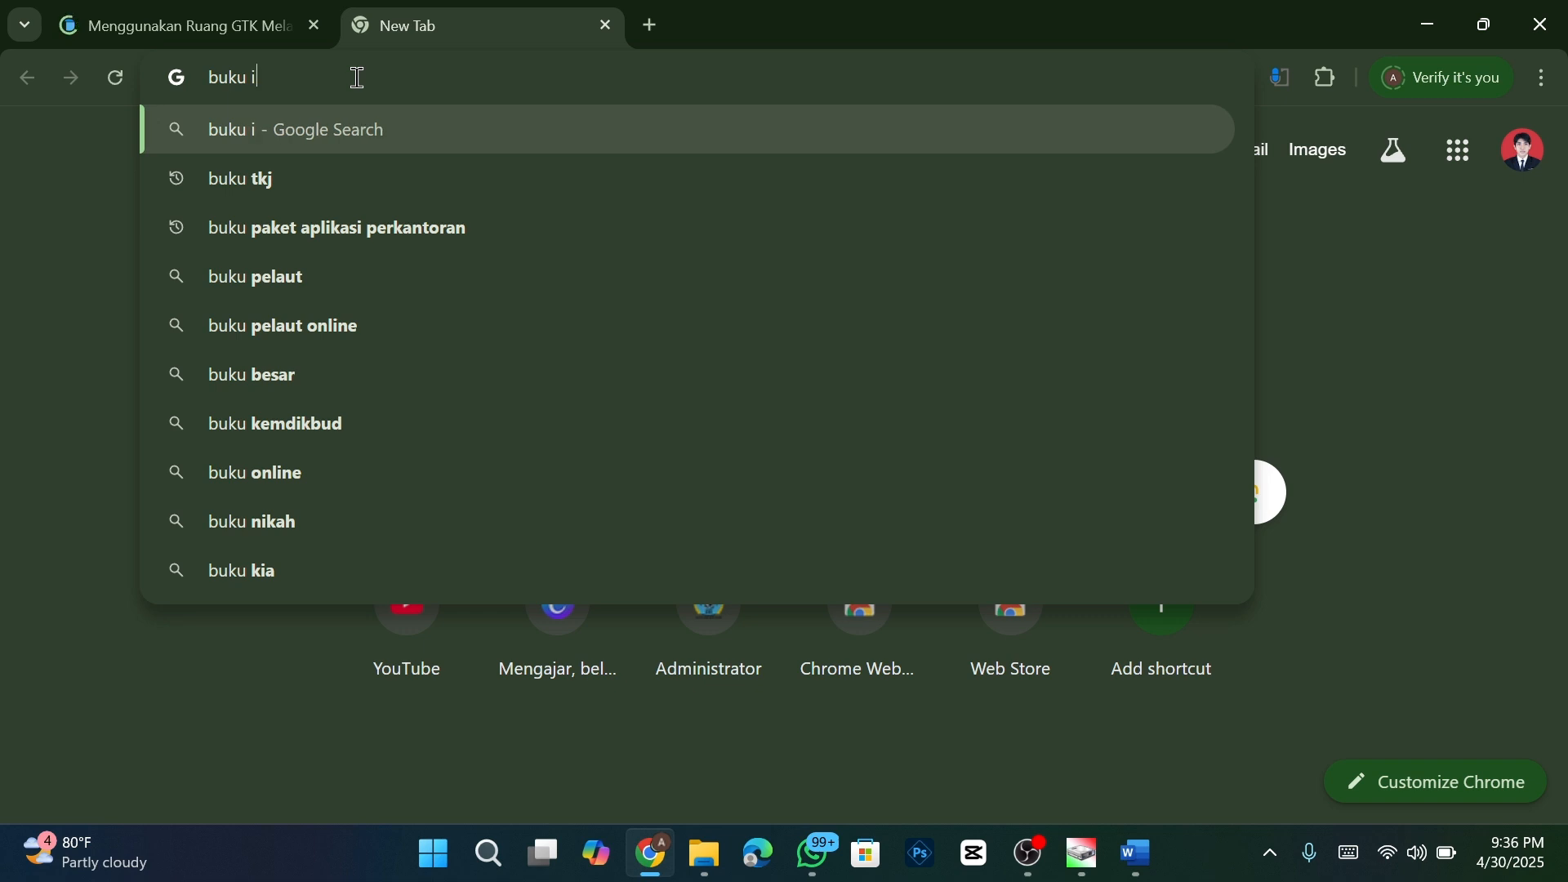
type("nform")
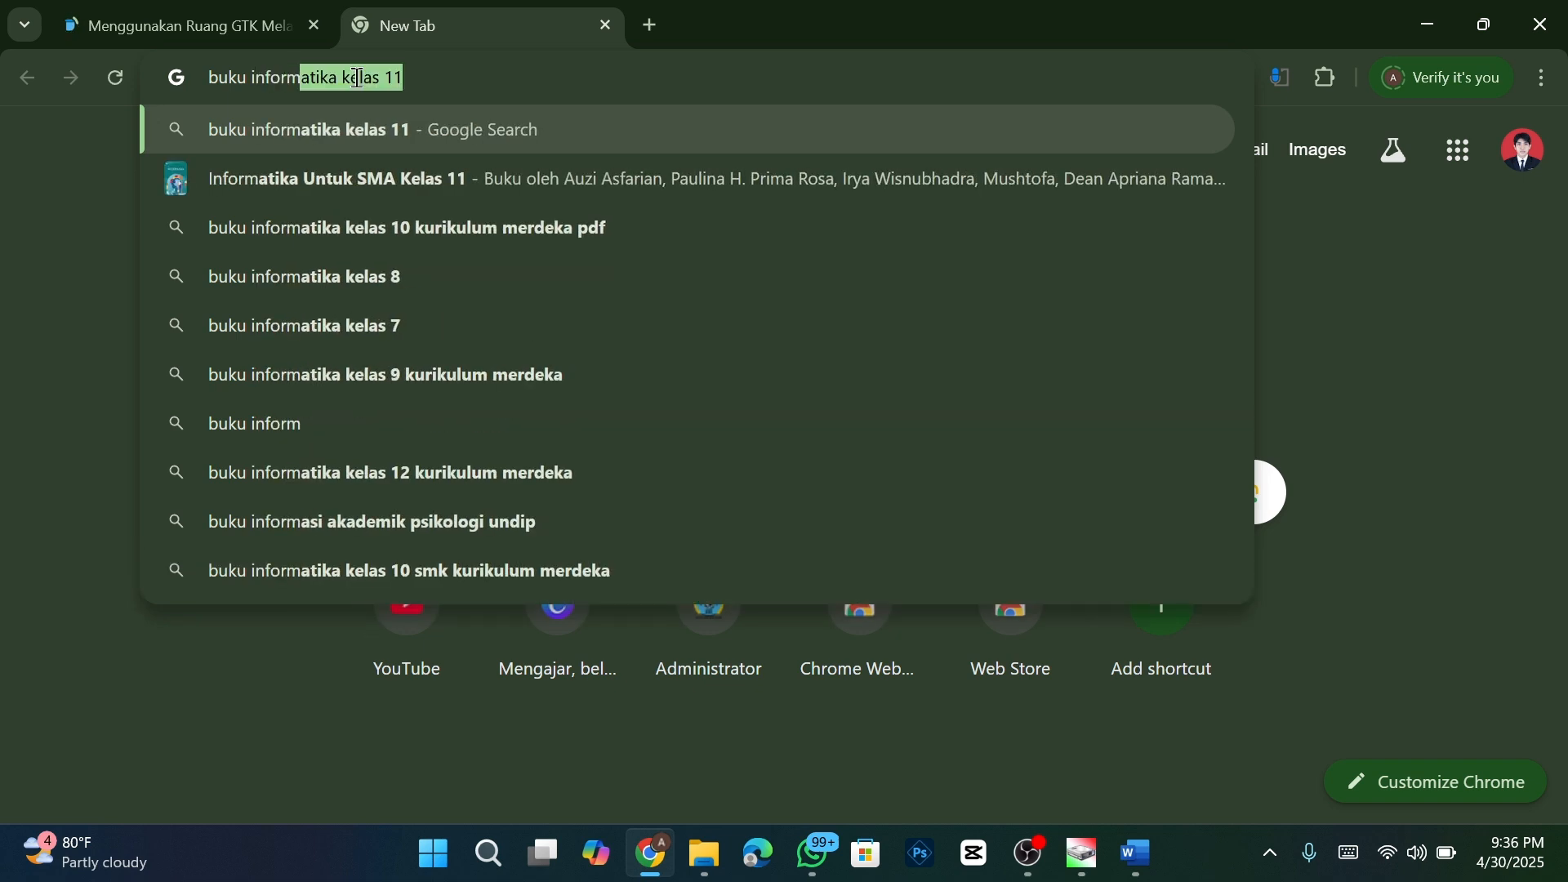
type("atika")
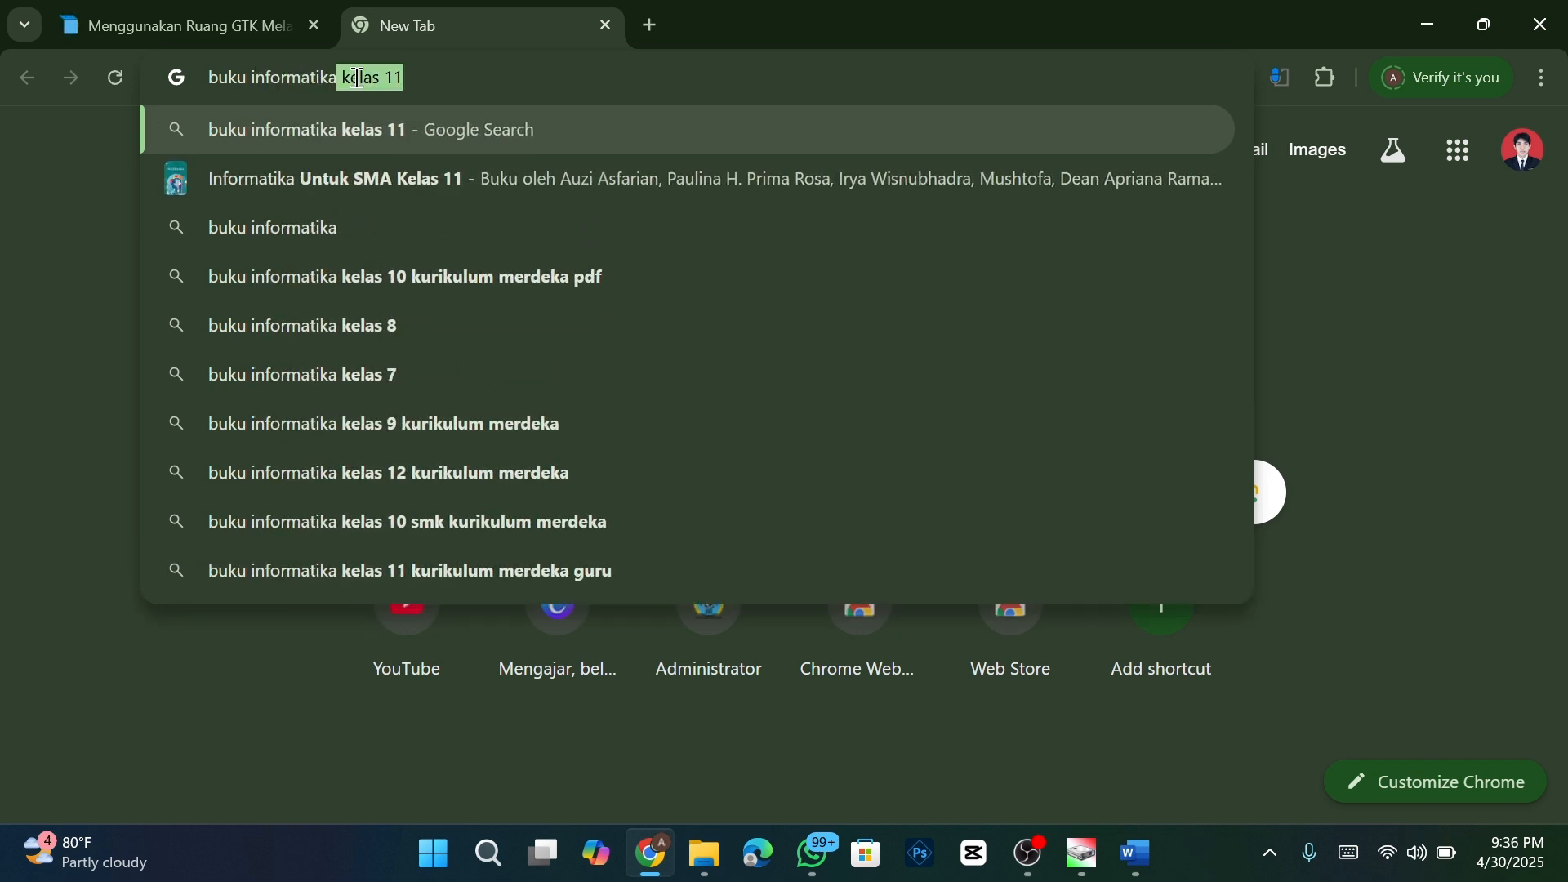
key("BackSpace")
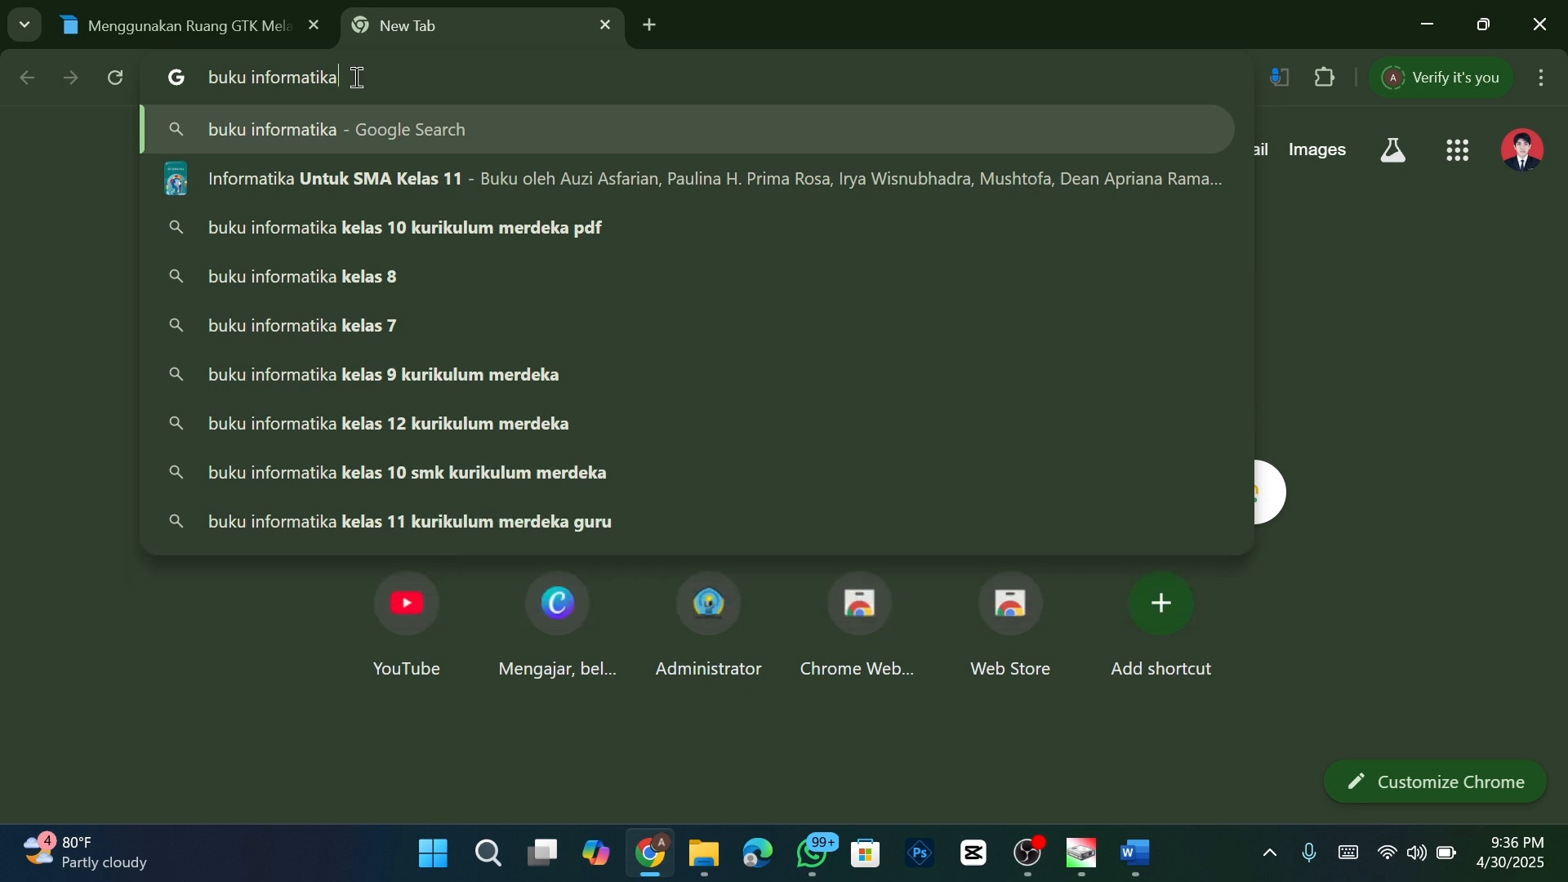
key("Return")
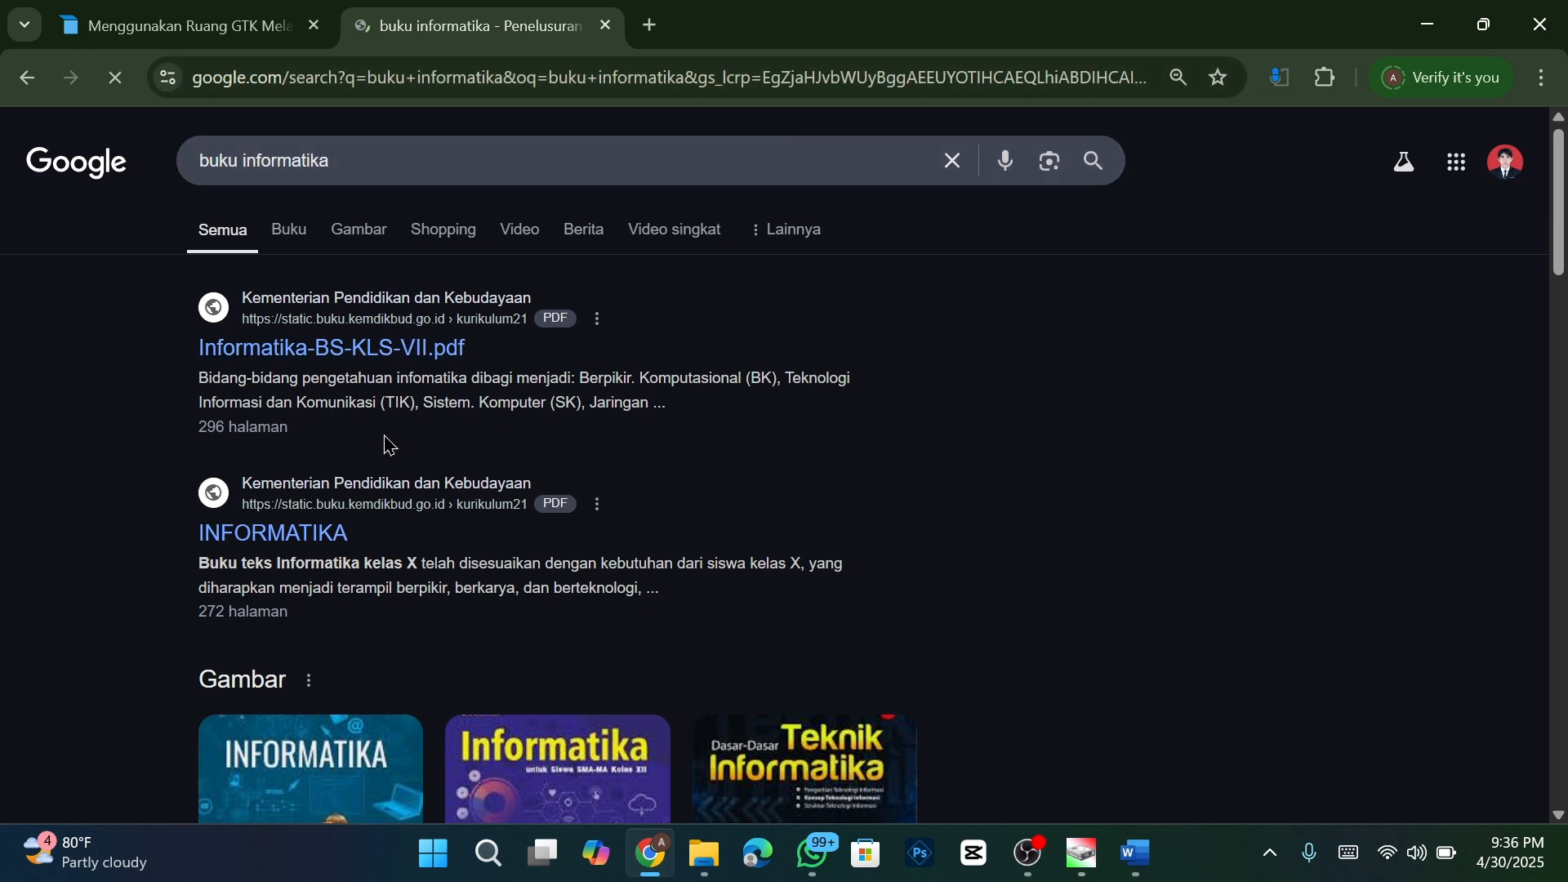
left_click(302, 356)
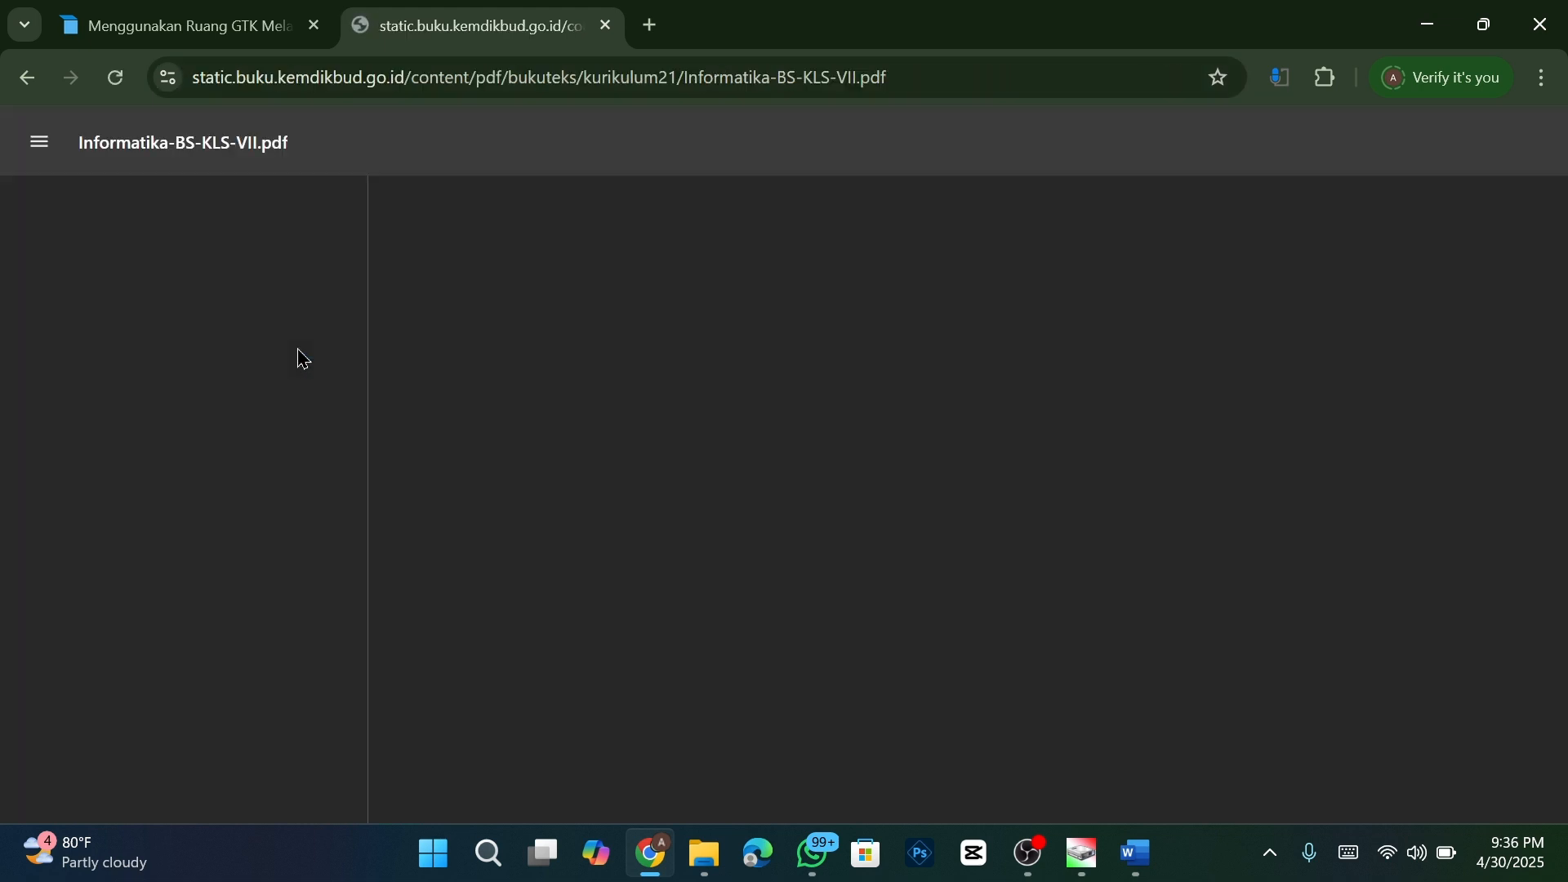
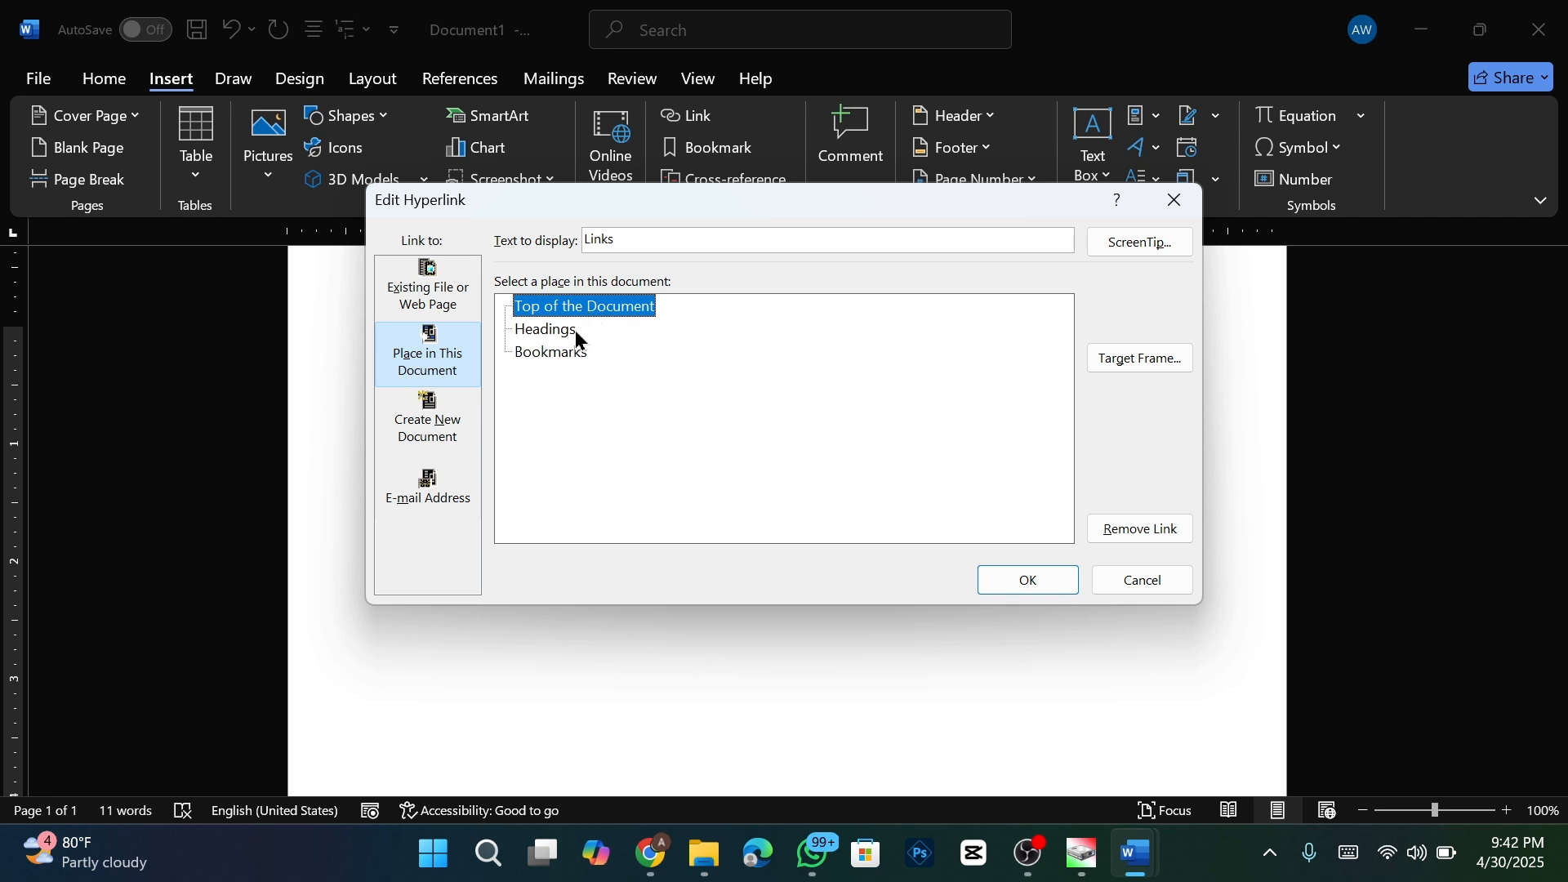
- Point the "Links" hyperlink in Word to the place Top of the Document
left_click(575, 332)
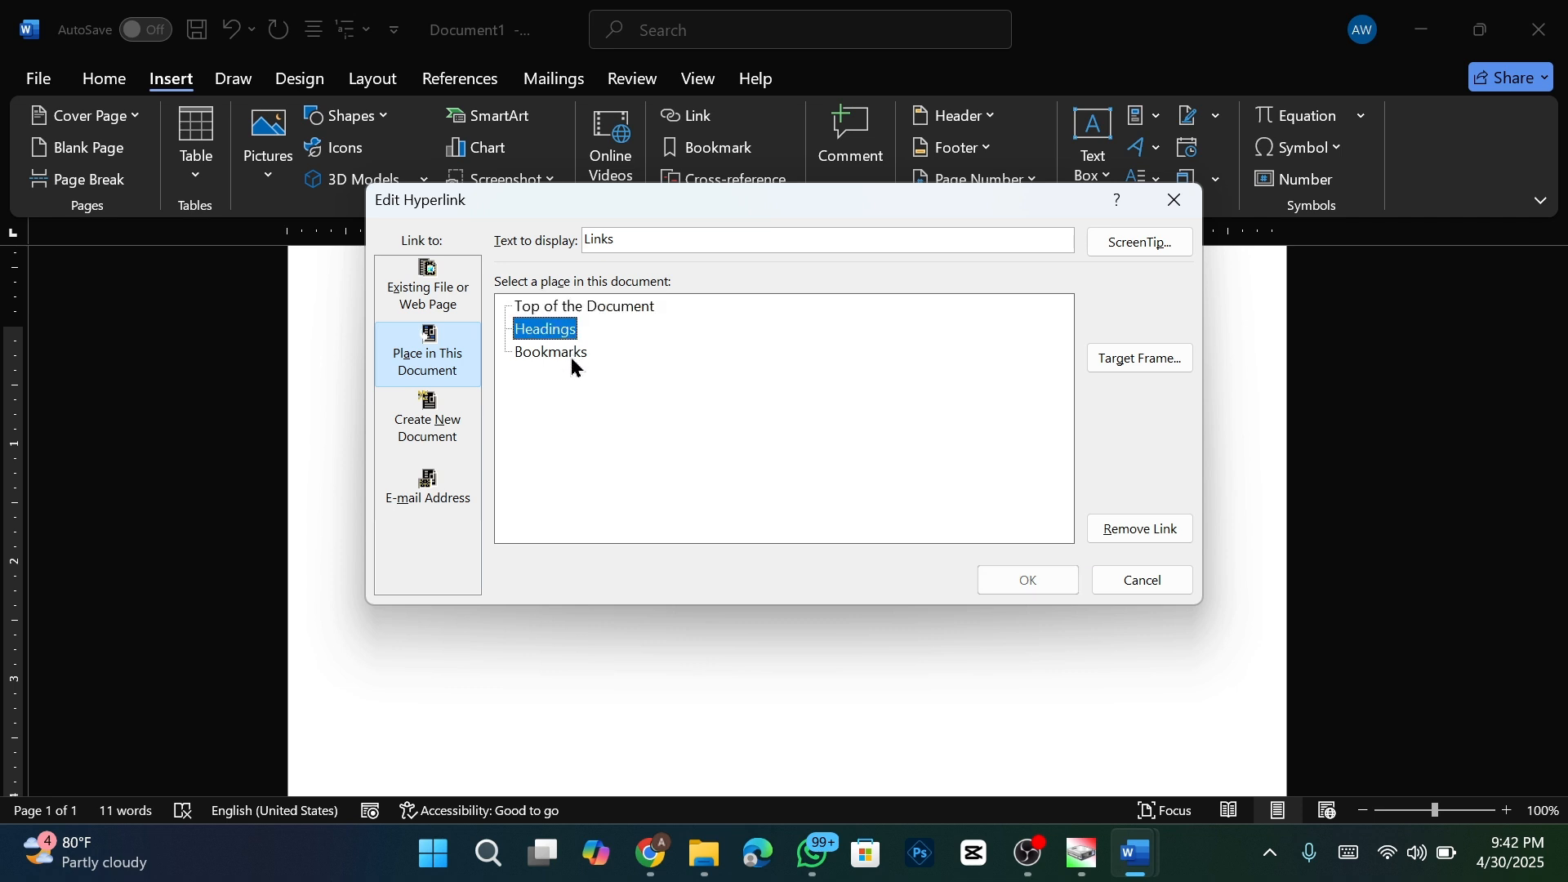
left_click(572, 358)
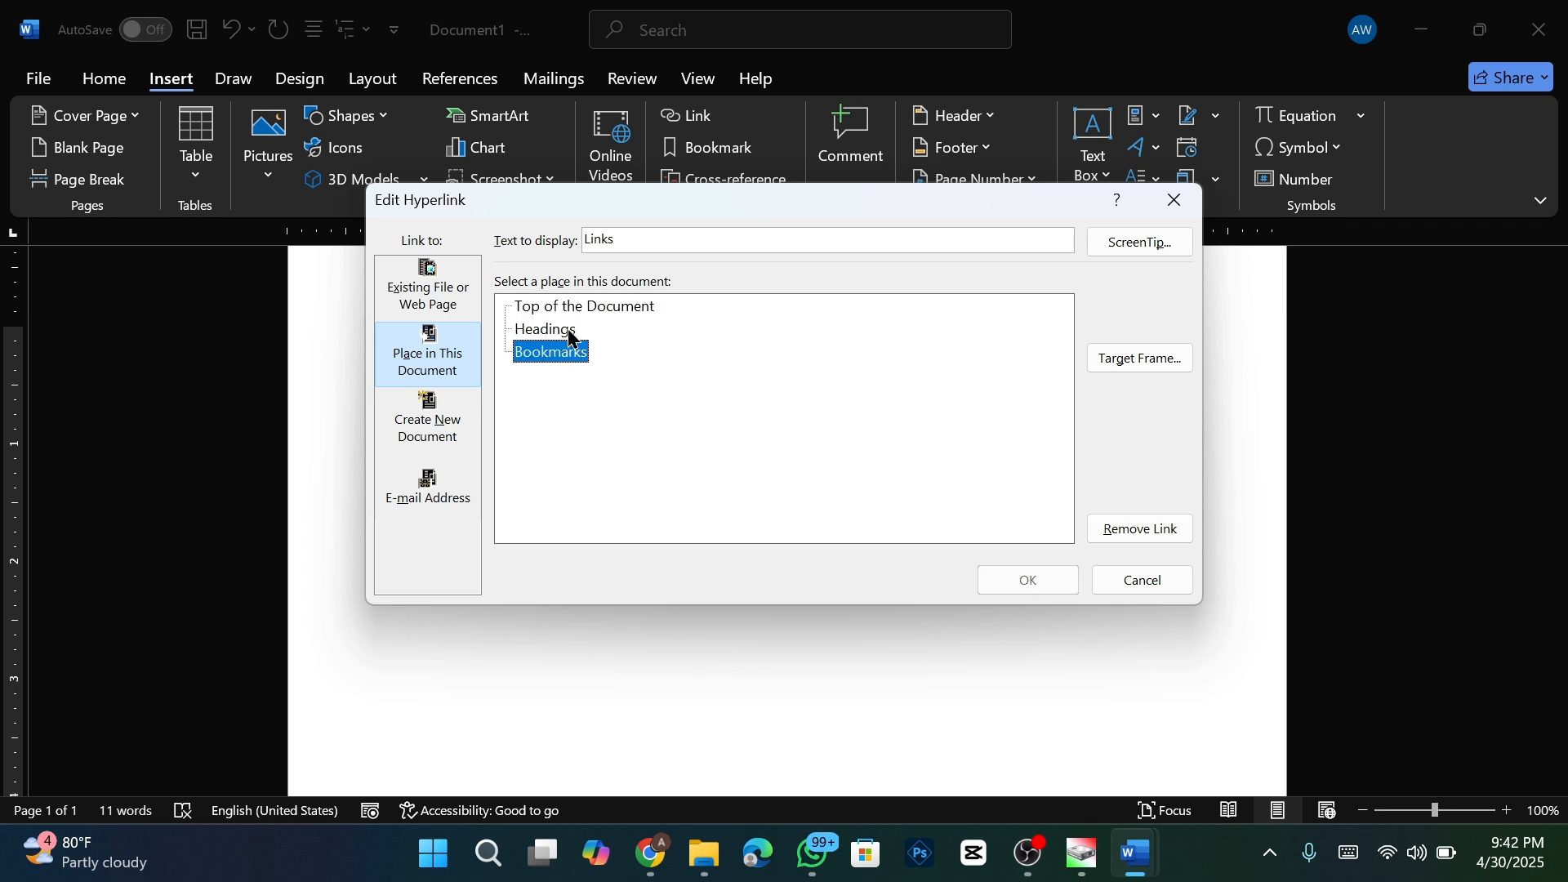
left_click(569, 331)
left_click(580, 360)
left_click(566, 331)
left_click(587, 359)
left_click(572, 314)
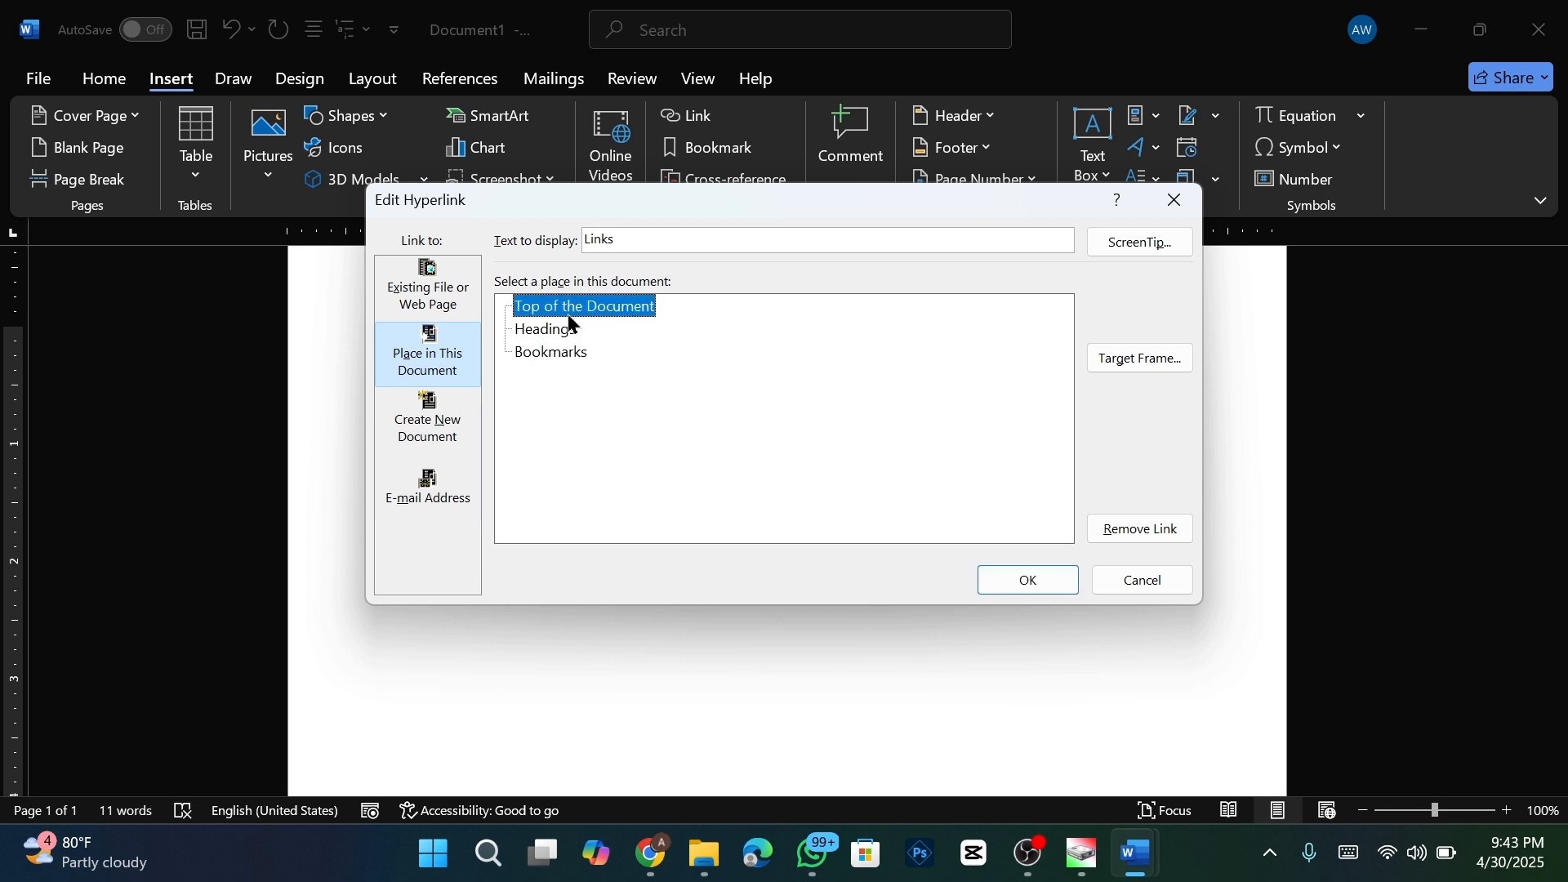
left_click(1021, 591)
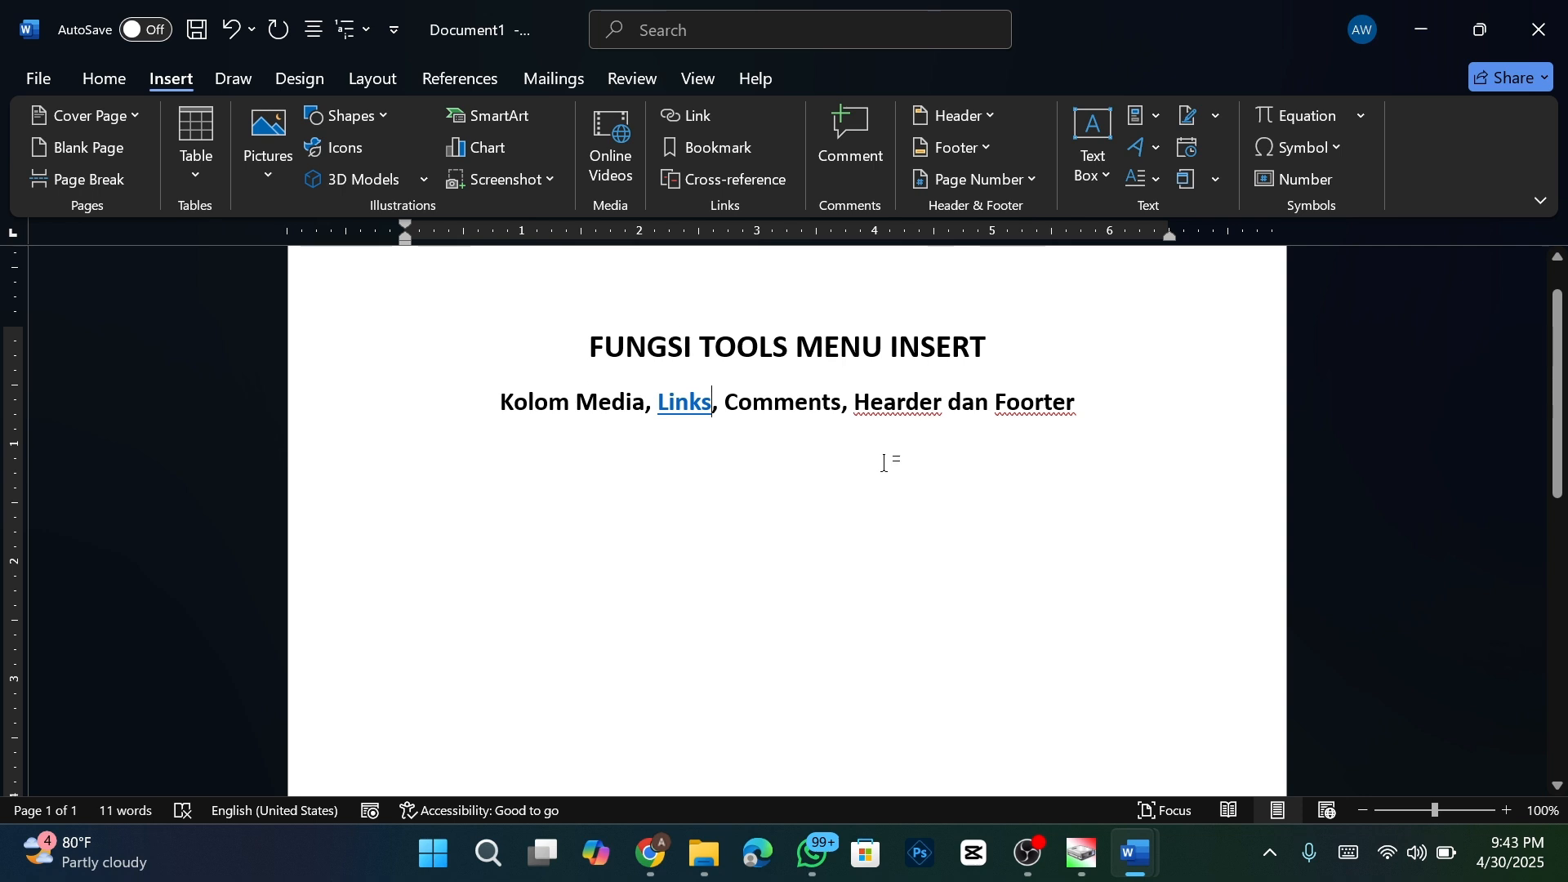
- Edit the "Links" hyperlink to target a new document named "new dokumen"
scroll(885, 459, "up", 1)
scroll(853, 457, "down", 2)
scroll(857, 455, "down", 4)
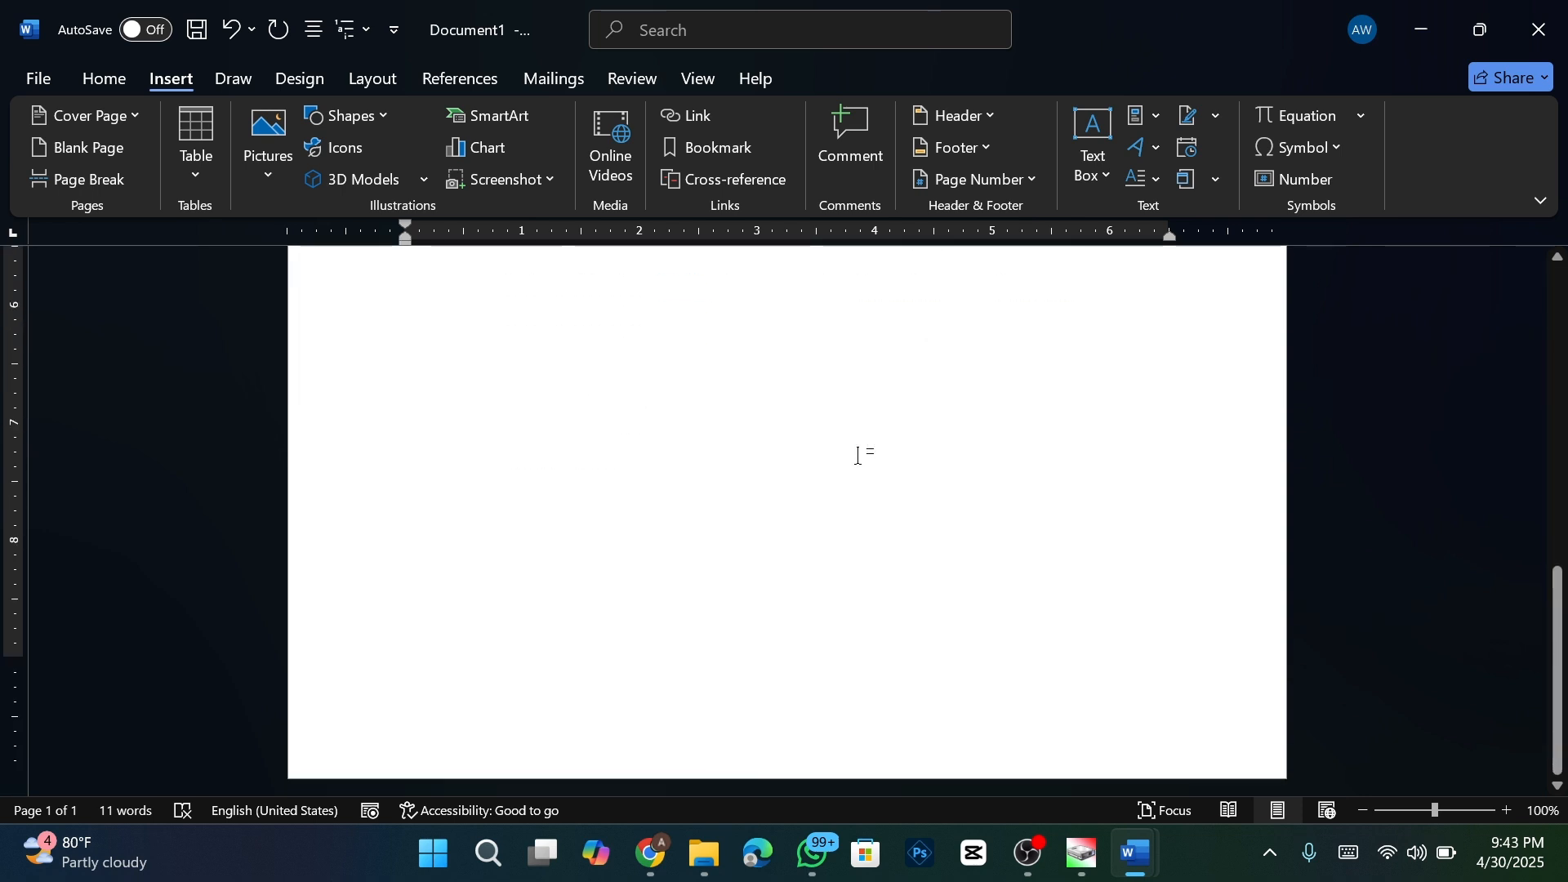
scroll(857, 456, "up", 2)
scroll(858, 455, "up", 1)
key("ctrl+k")
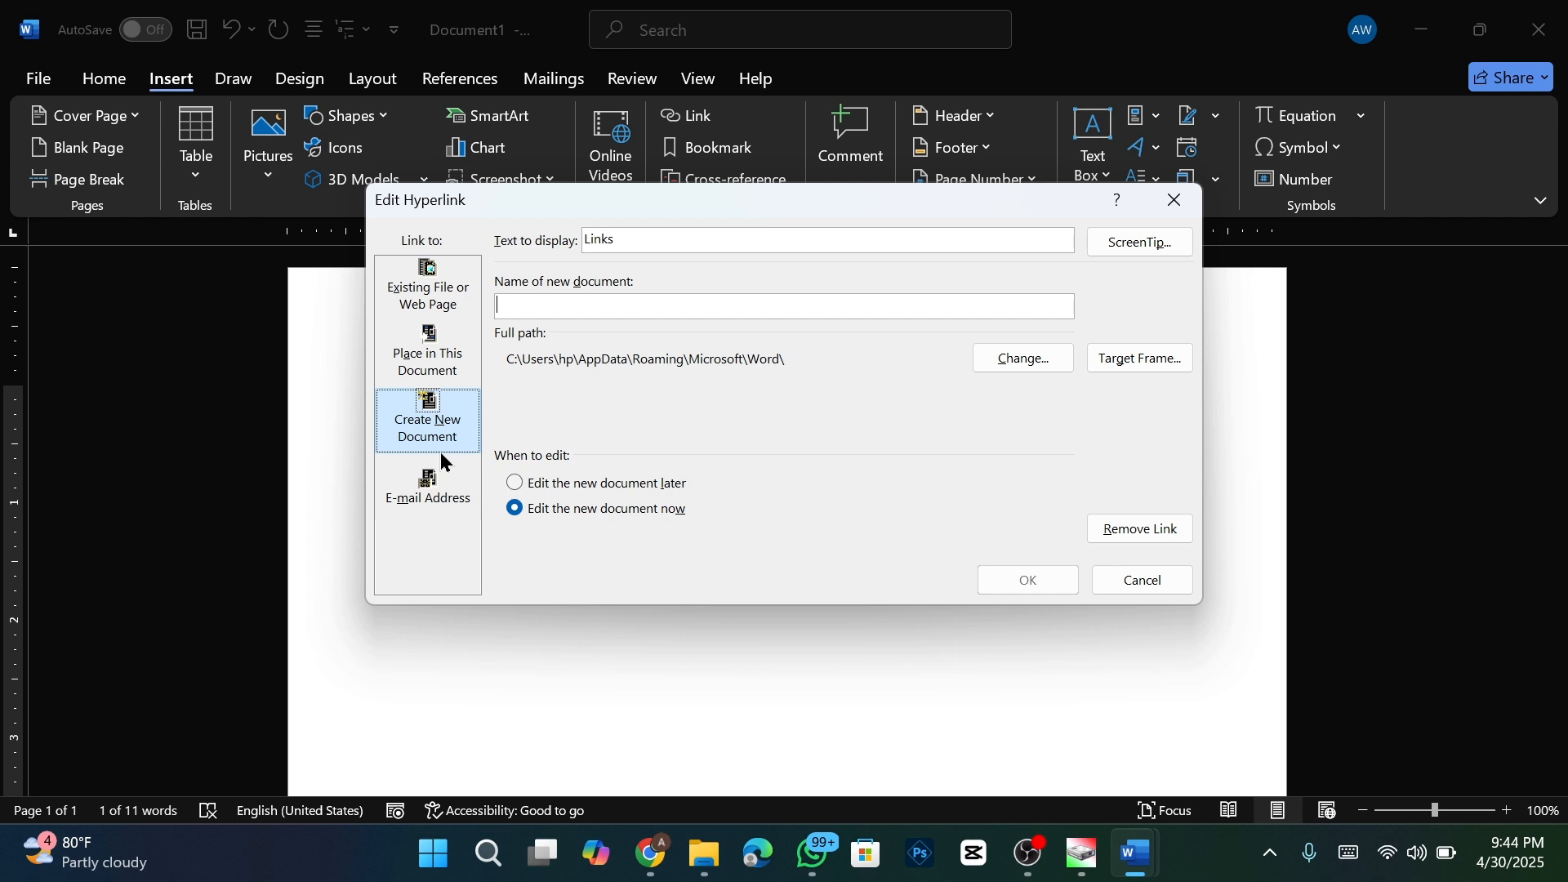
left_click(666, 306)
type("new d")
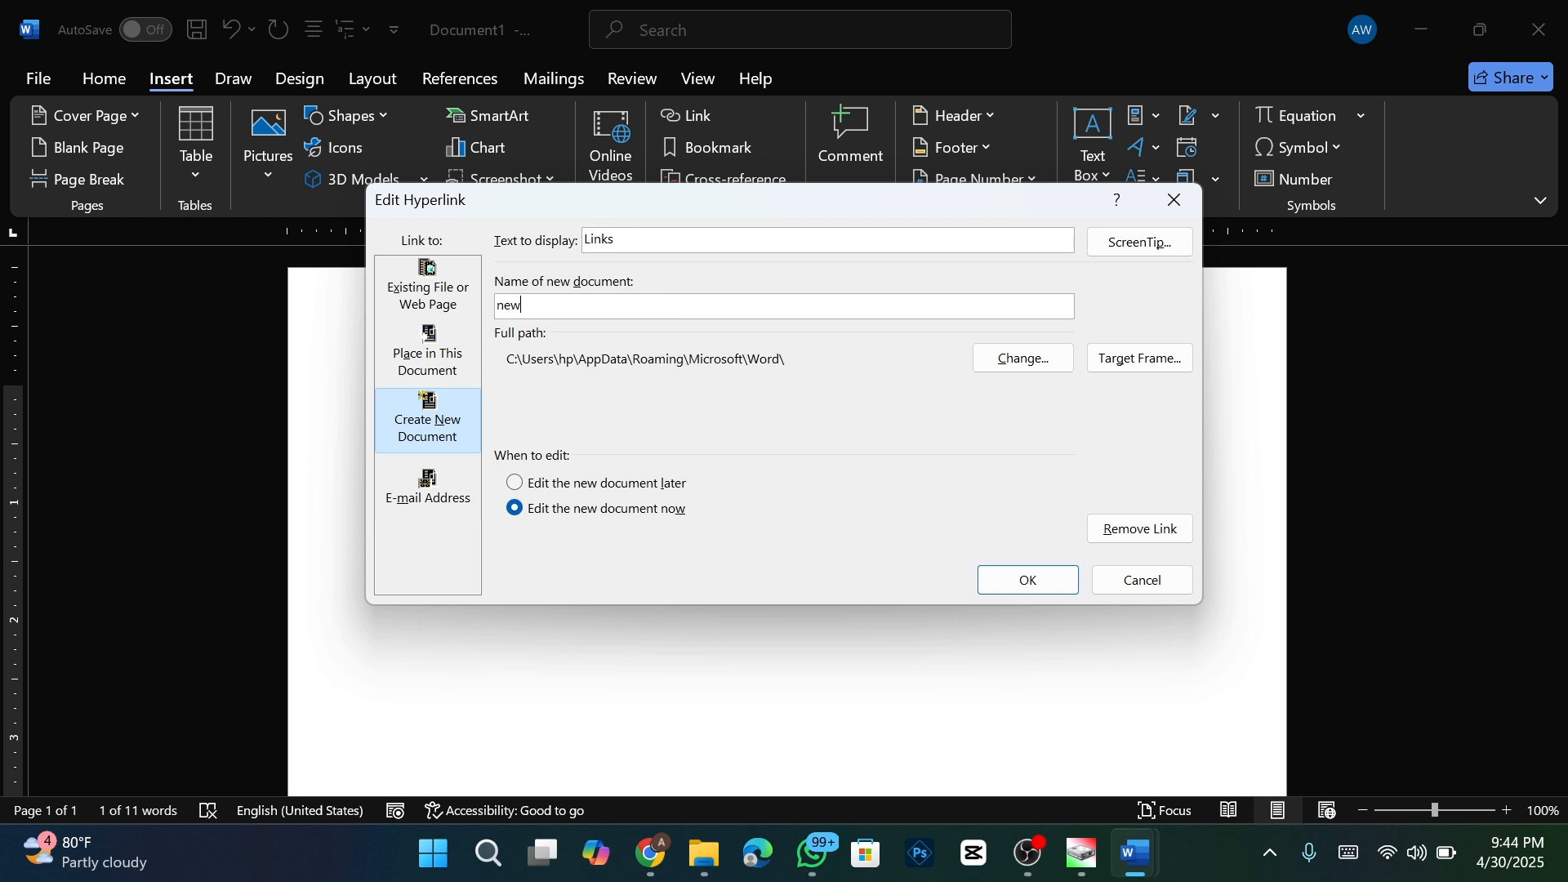
type("okumen")
- Set the new document's location to the Documents folder and create it with the option to edit it now
left_click(1004, 369)
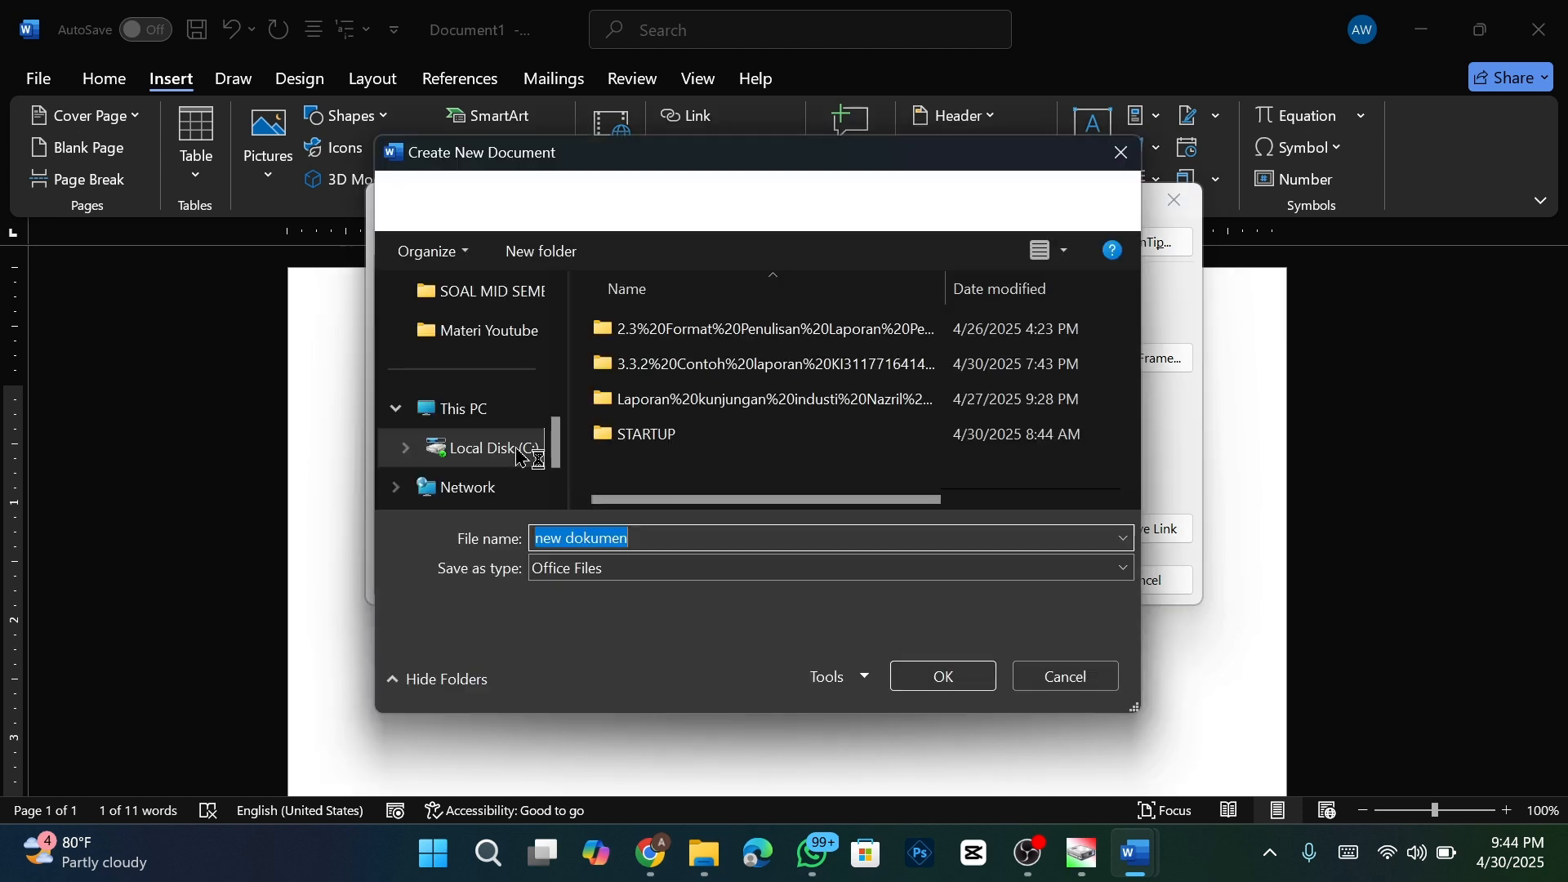
scroll(474, 431, "up", 5)
left_click(473, 429)
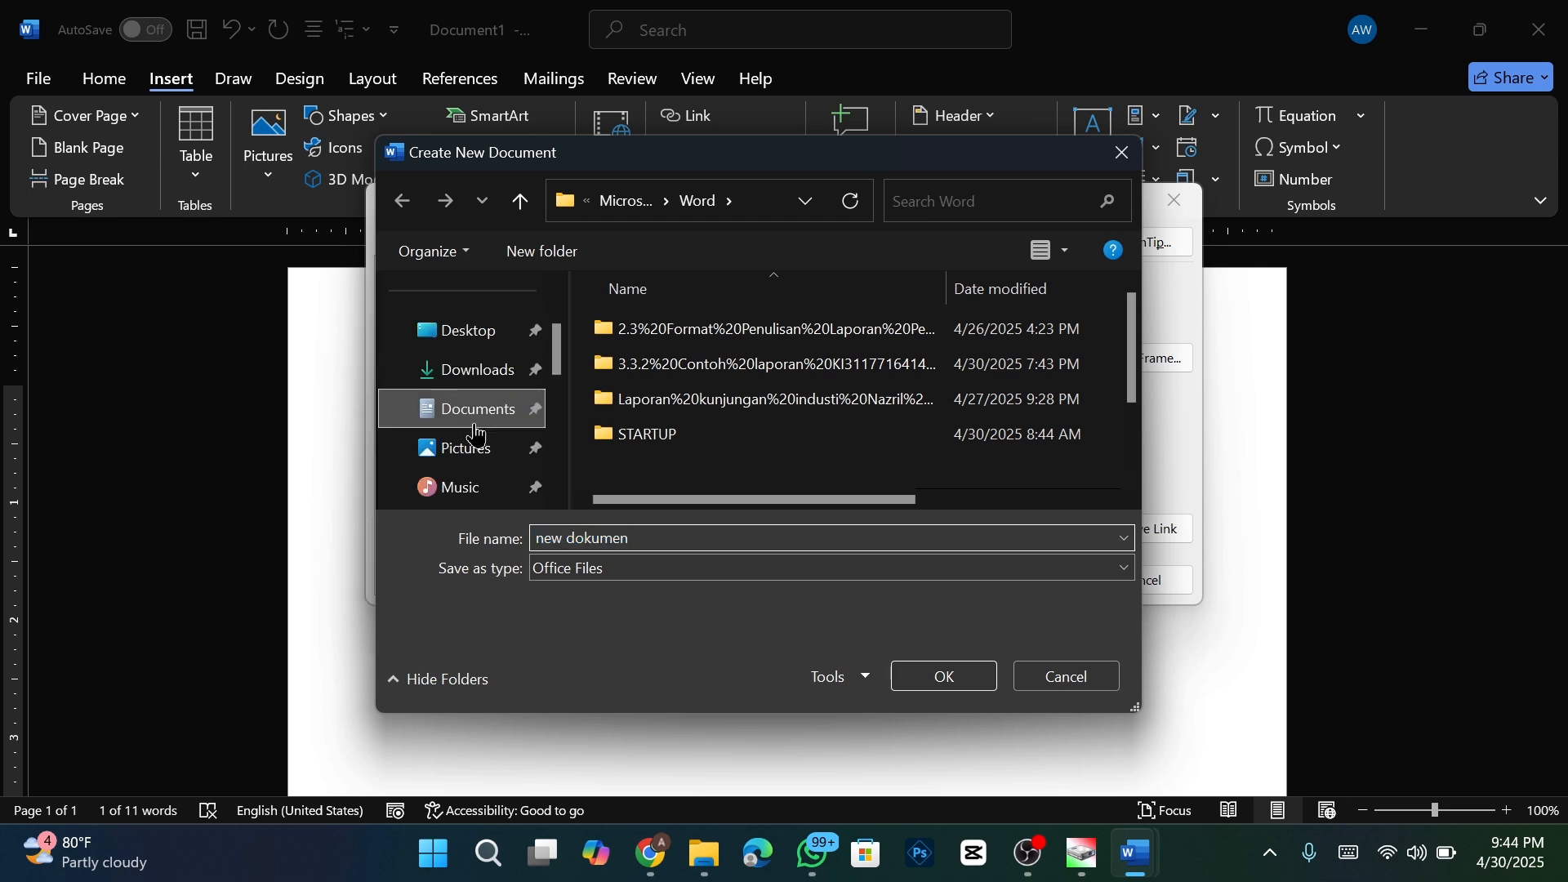
left_click(910, 679)
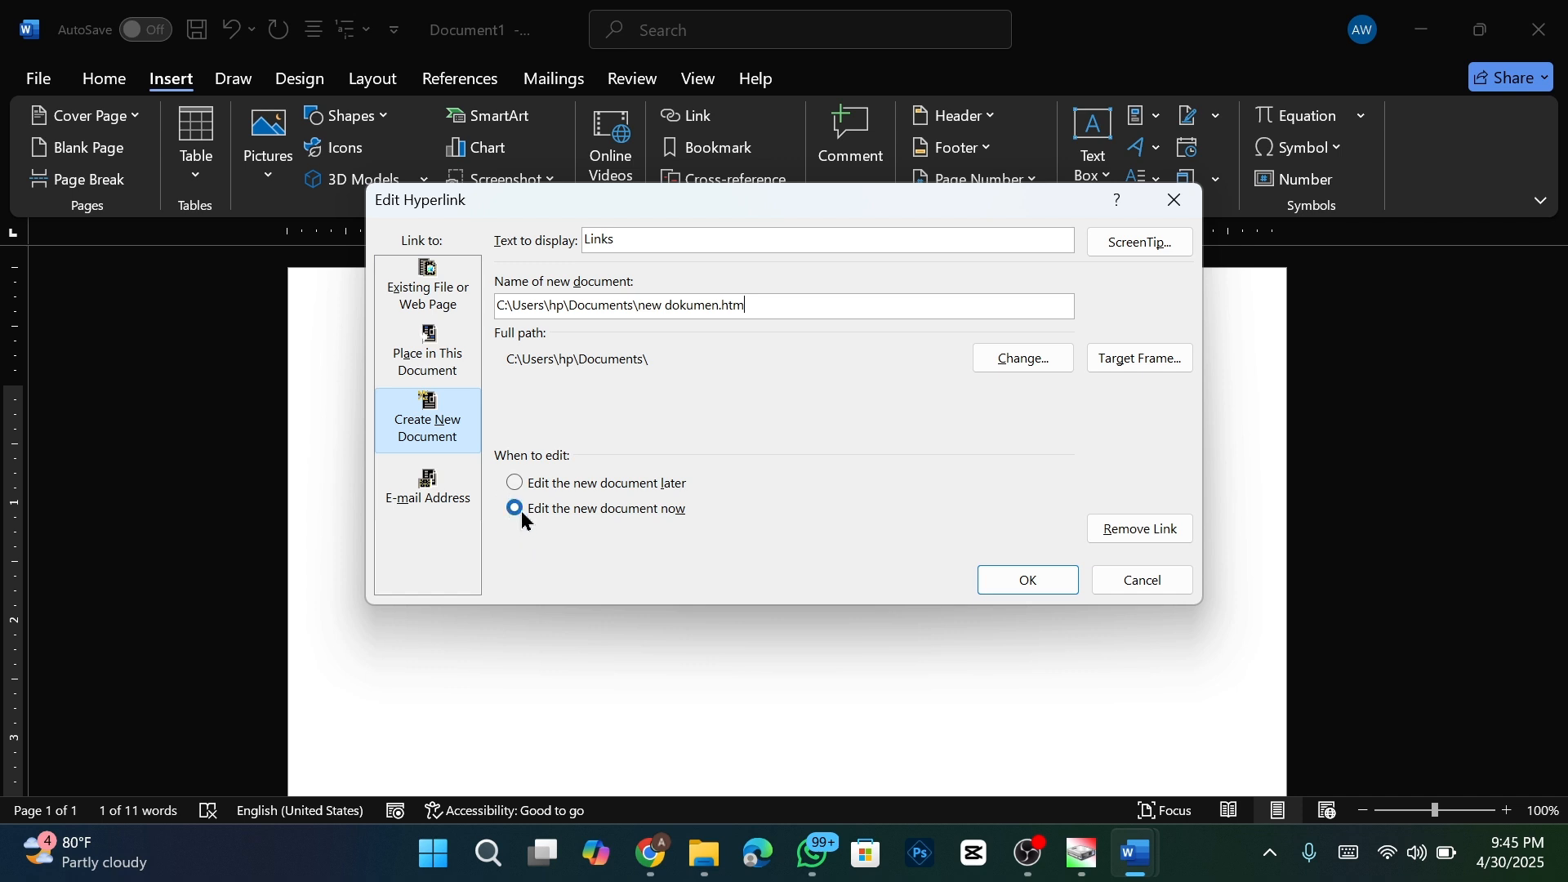
left_click(1026, 581)
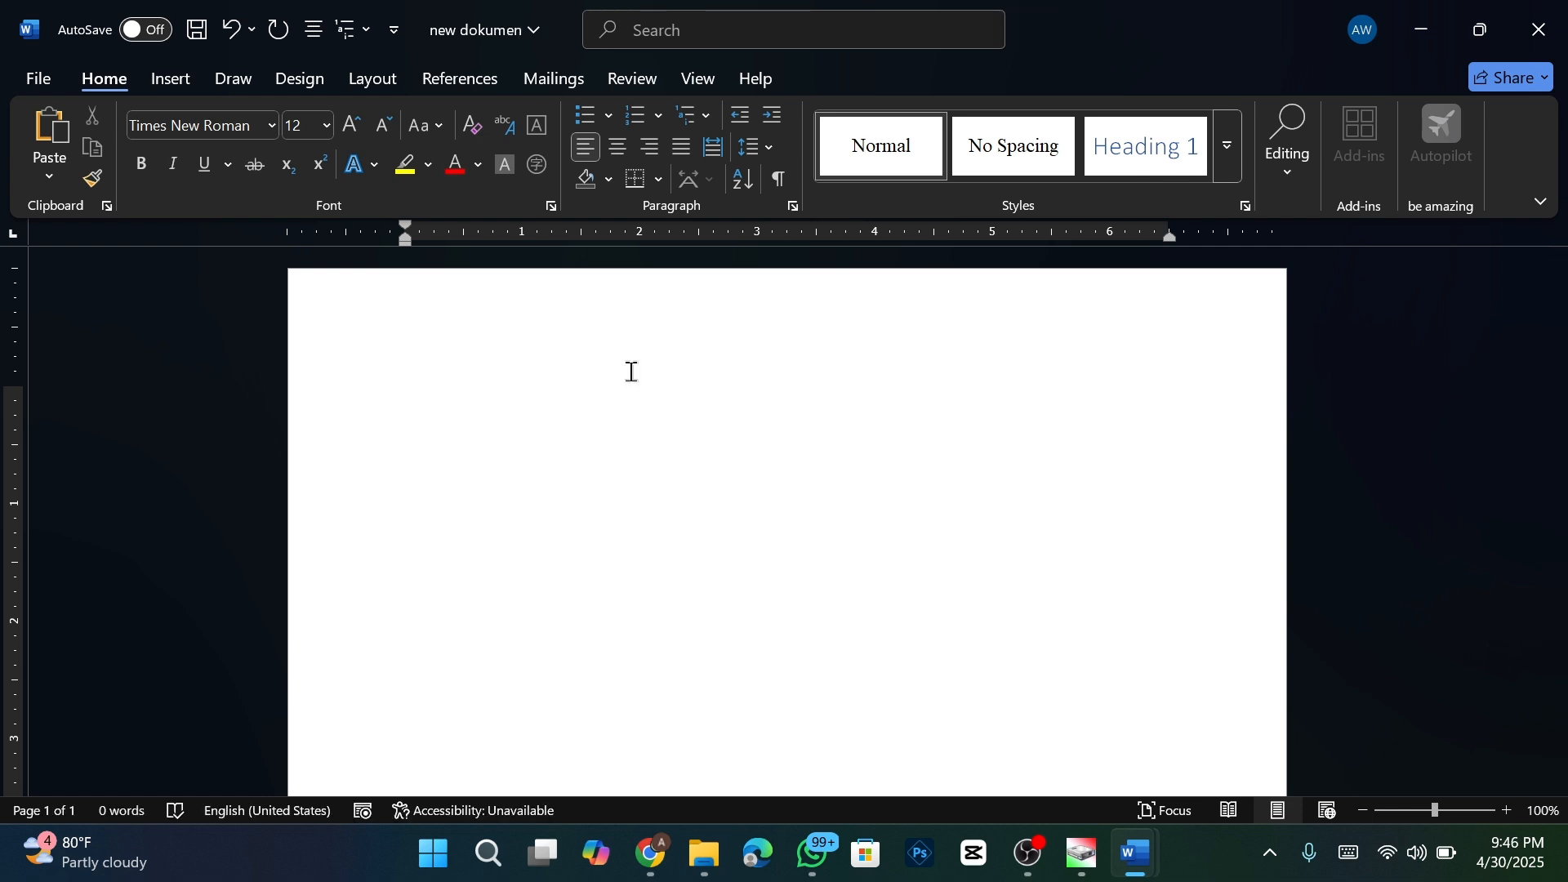
type("UN")
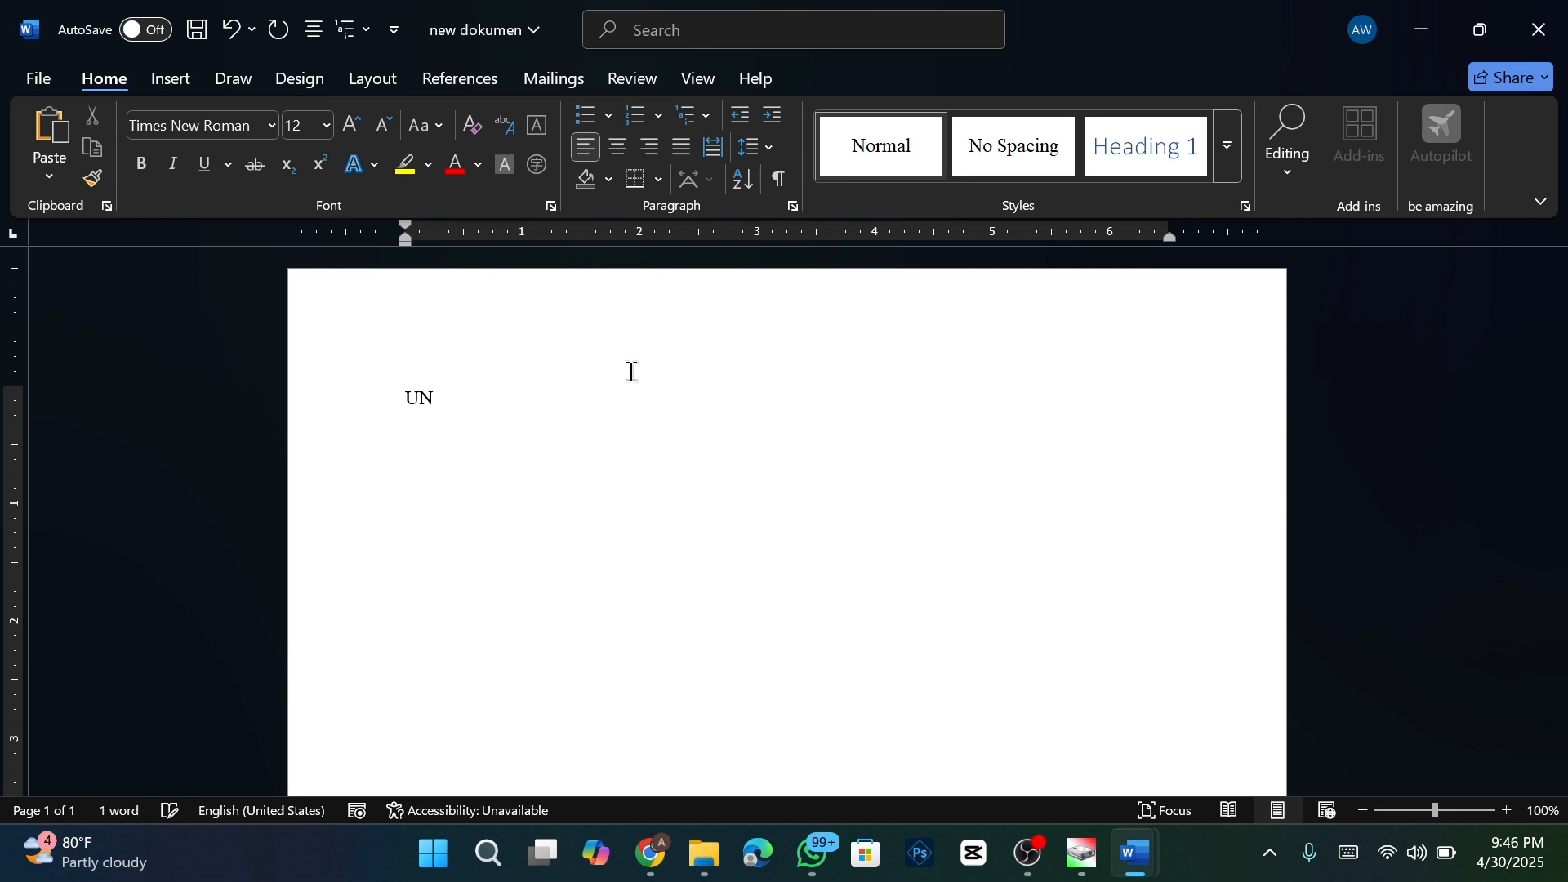
key("BackSpace")
type("tuk")
key("BackSpace")
key("BackSpace")
key("BackSpace")
key("BackSpace")
key("BackSpace")
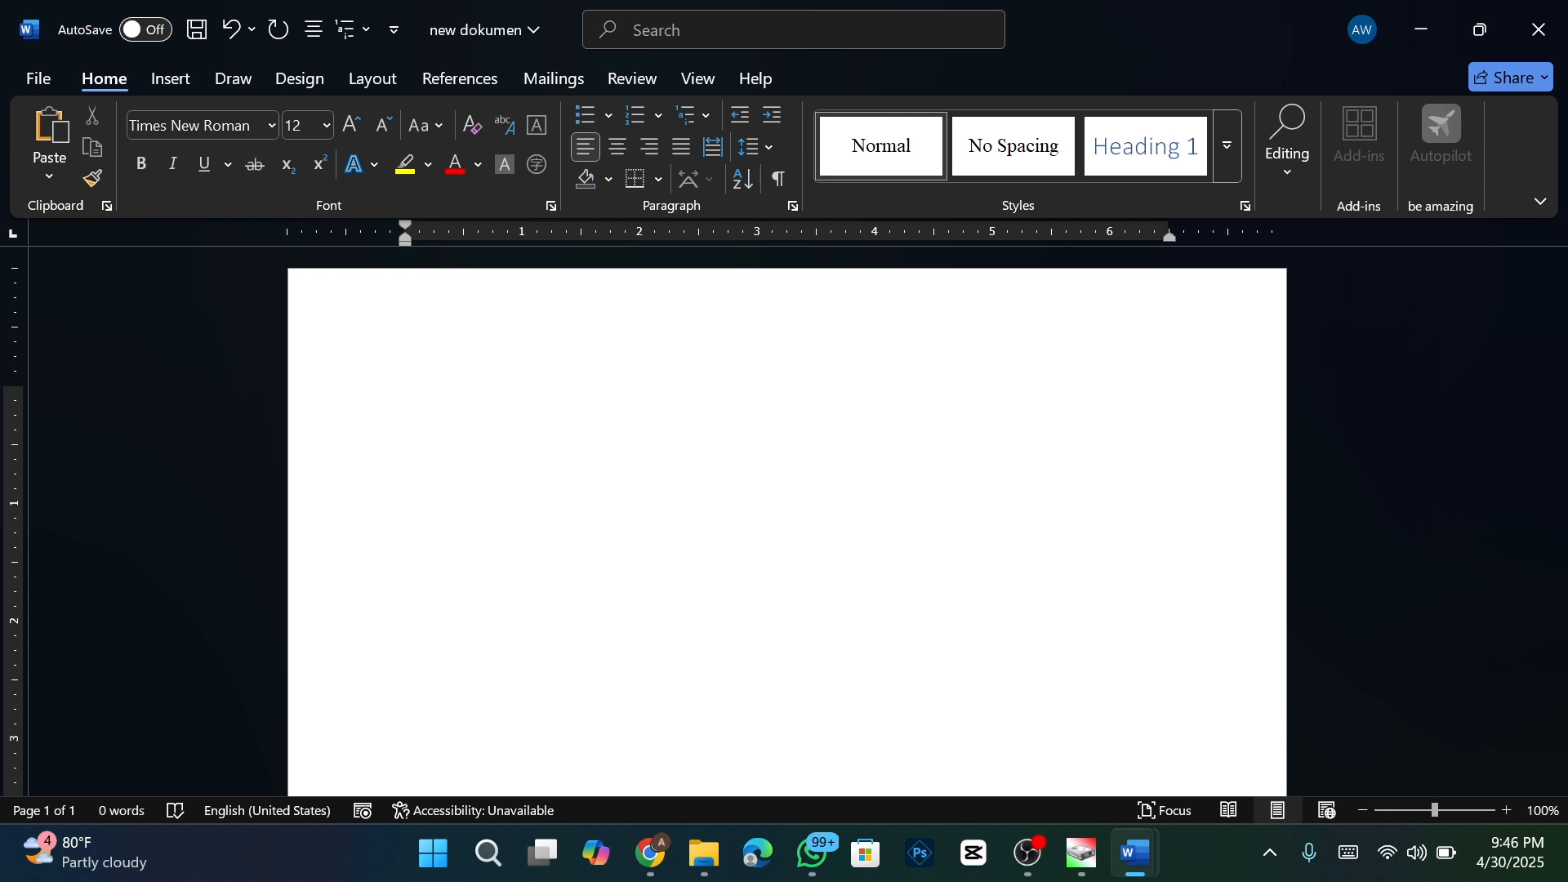
- Write "Untuk Contoh Link" in the blank document new dokumen and save it
type("Untu")
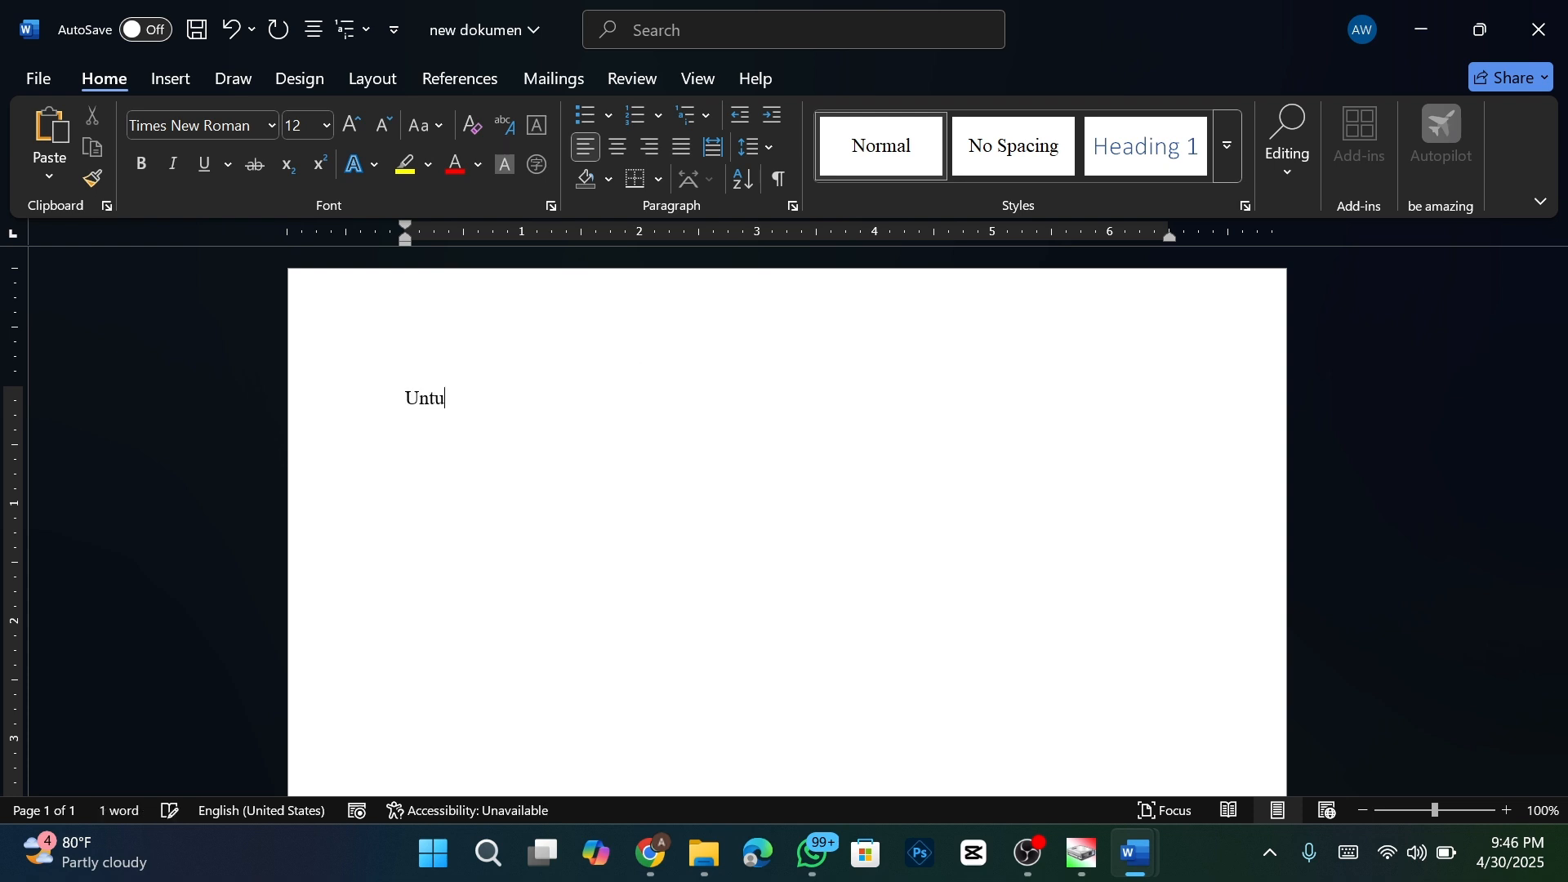
type("k Cont")
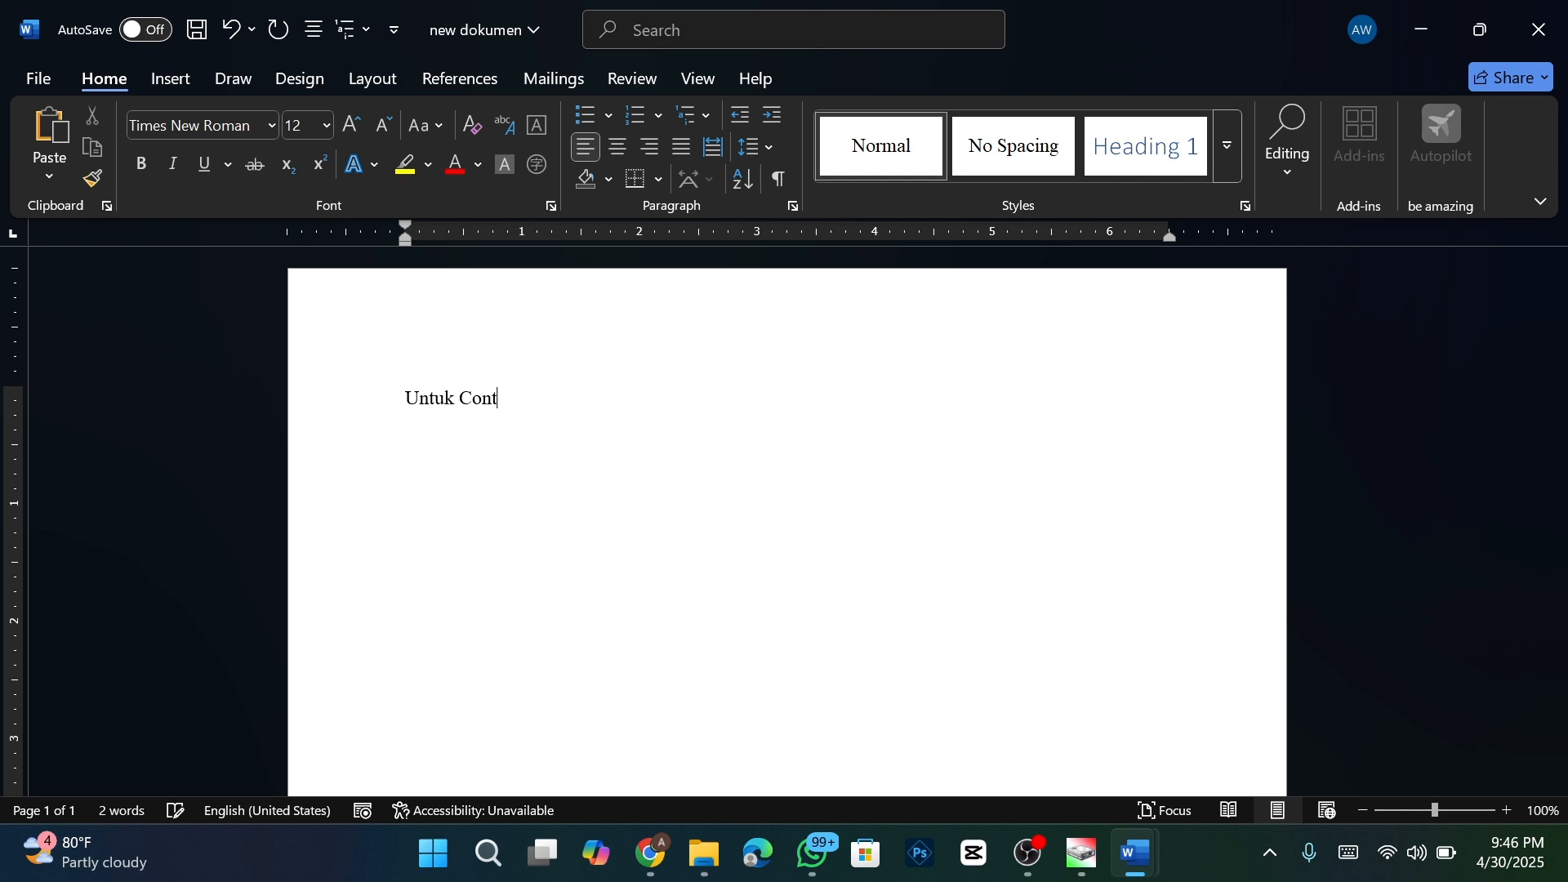
type("oh Link")
left_click(198, 40)
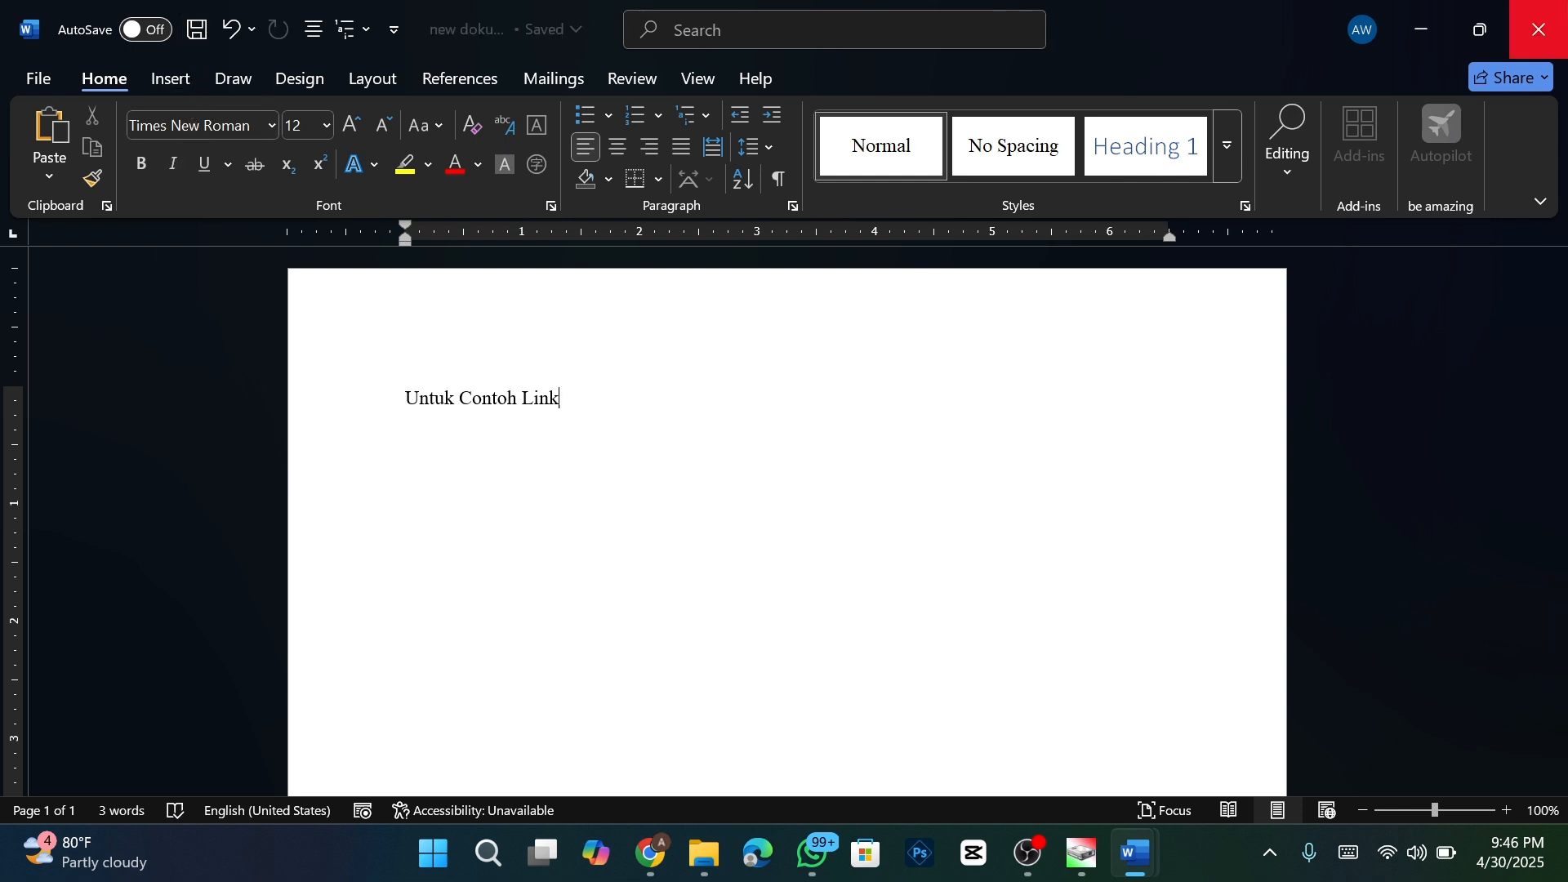
- Close new dokumen and follow the "Links" hyperlink in Document1, allowing the linked file to open
left_click(1546, 31)
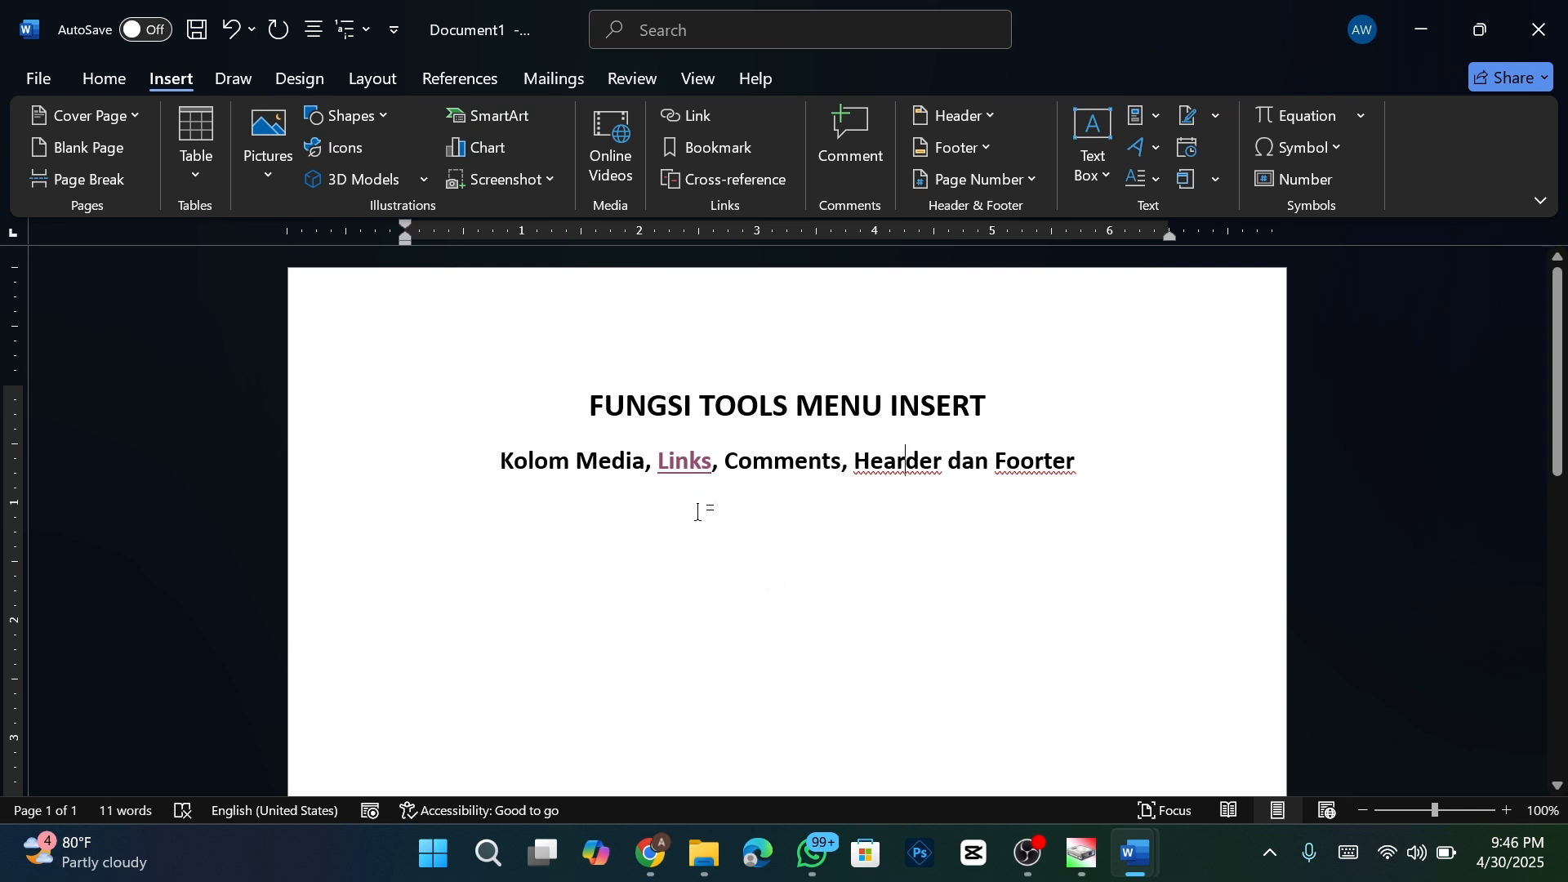
left_click(686, 477, "ctrl")
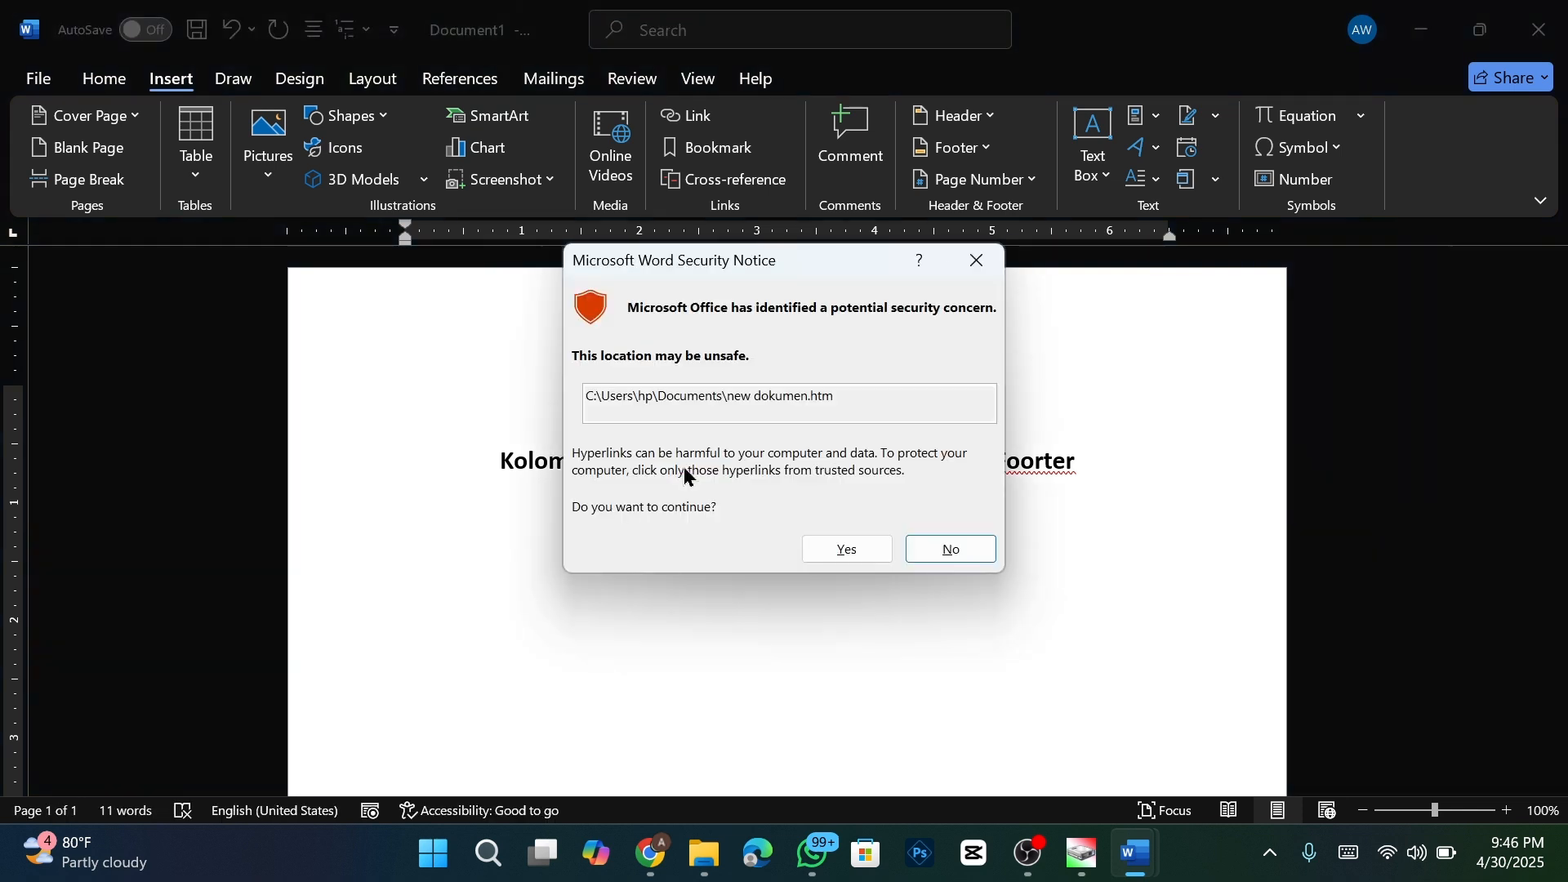
left_click(846, 550)
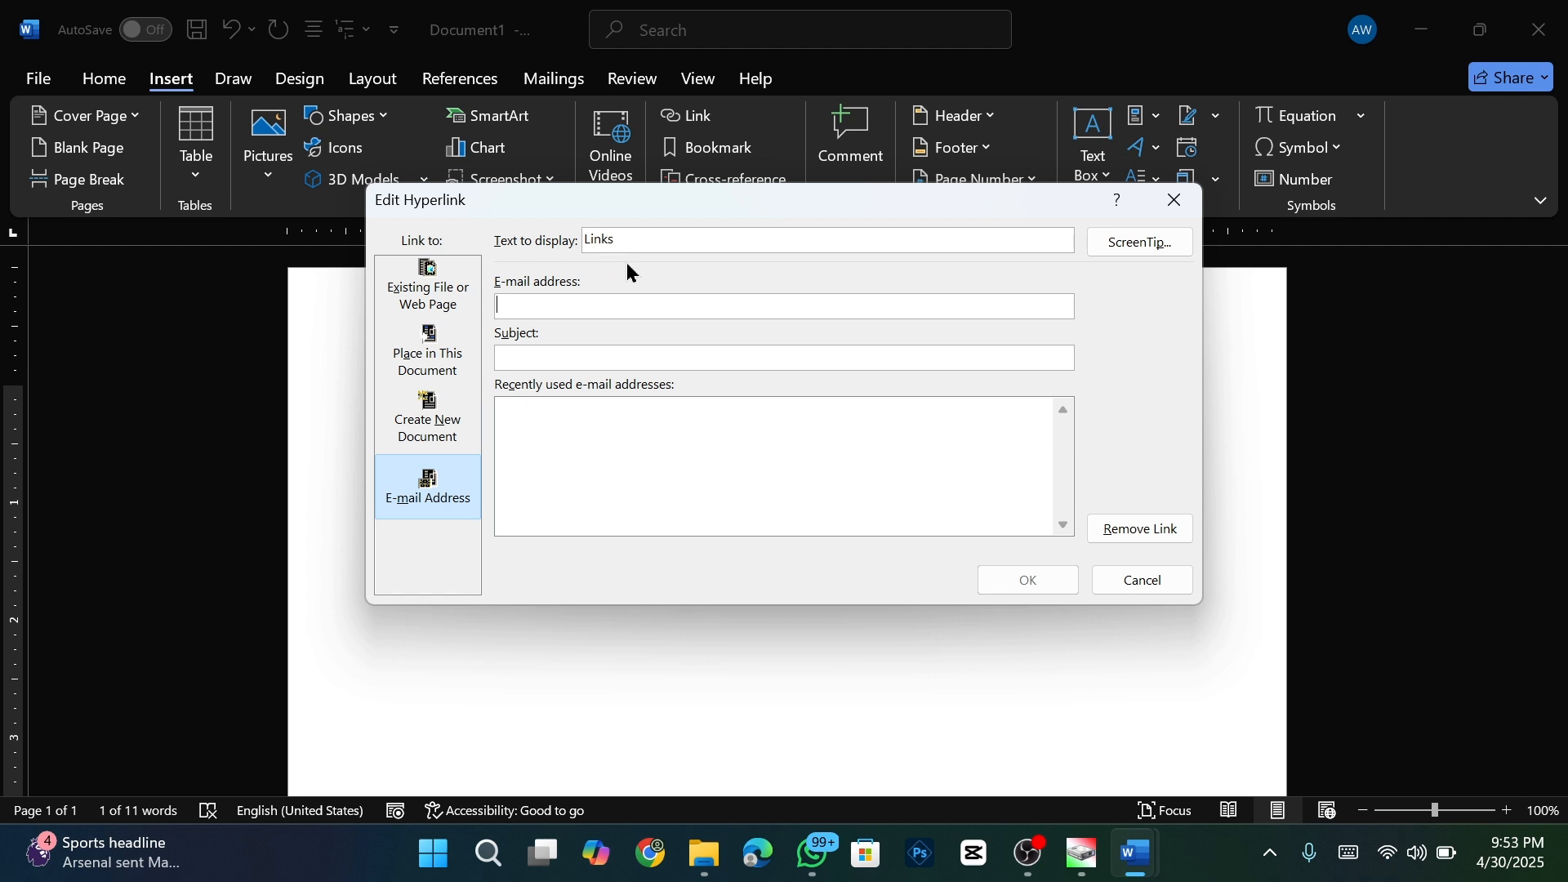
- Make the "Links" hyperlink an e-mail link by pasting the recipient's e-mail address, leaving the subject empty
left_click(523, 308)
key("ctrl+v")
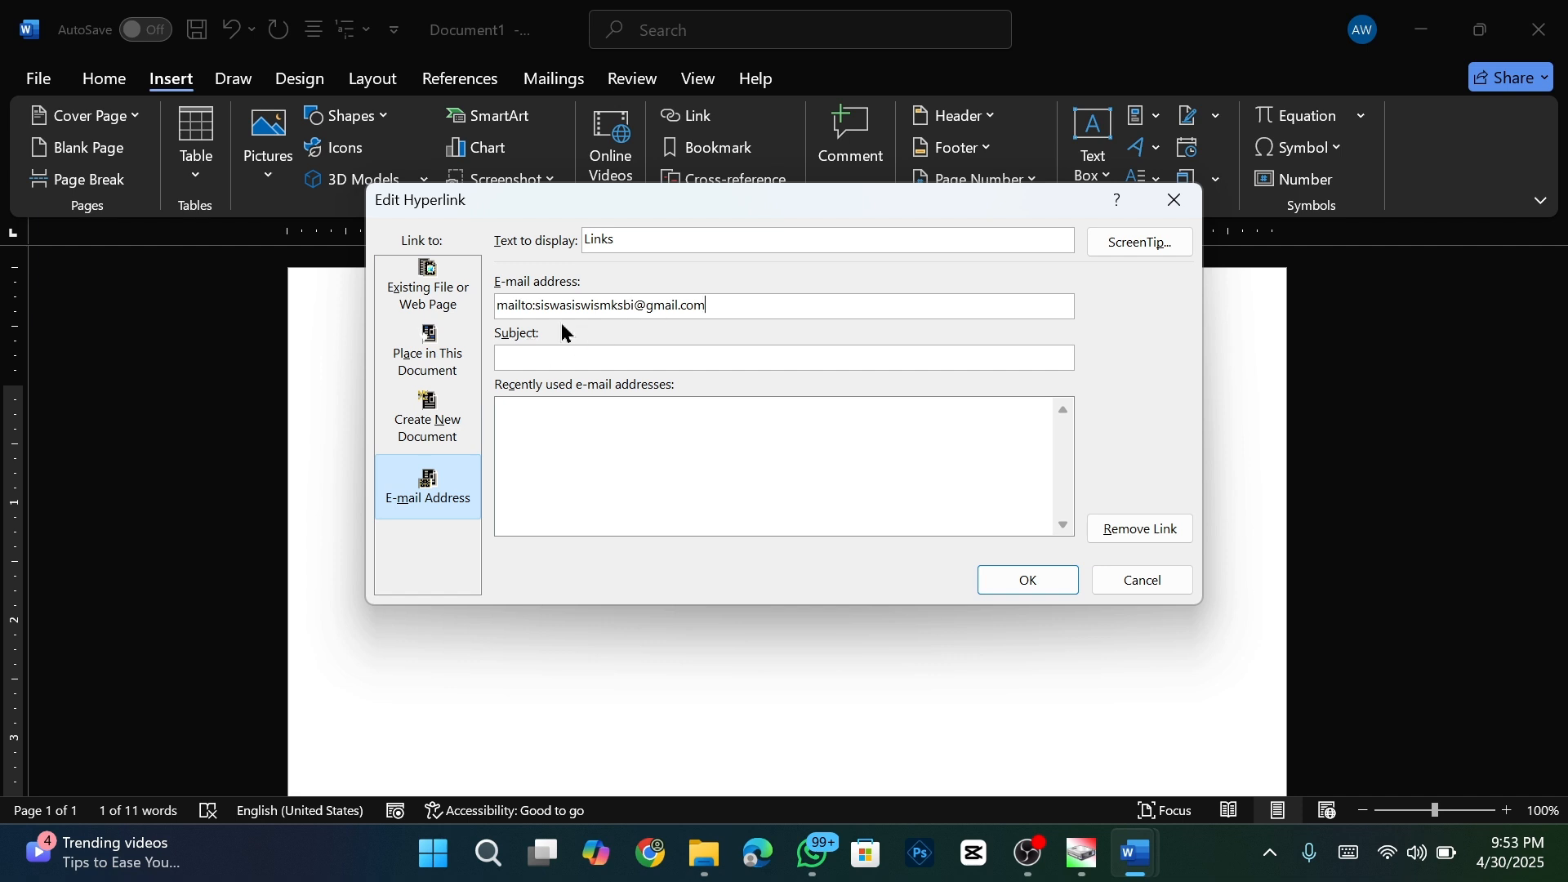
left_click(1022, 581)
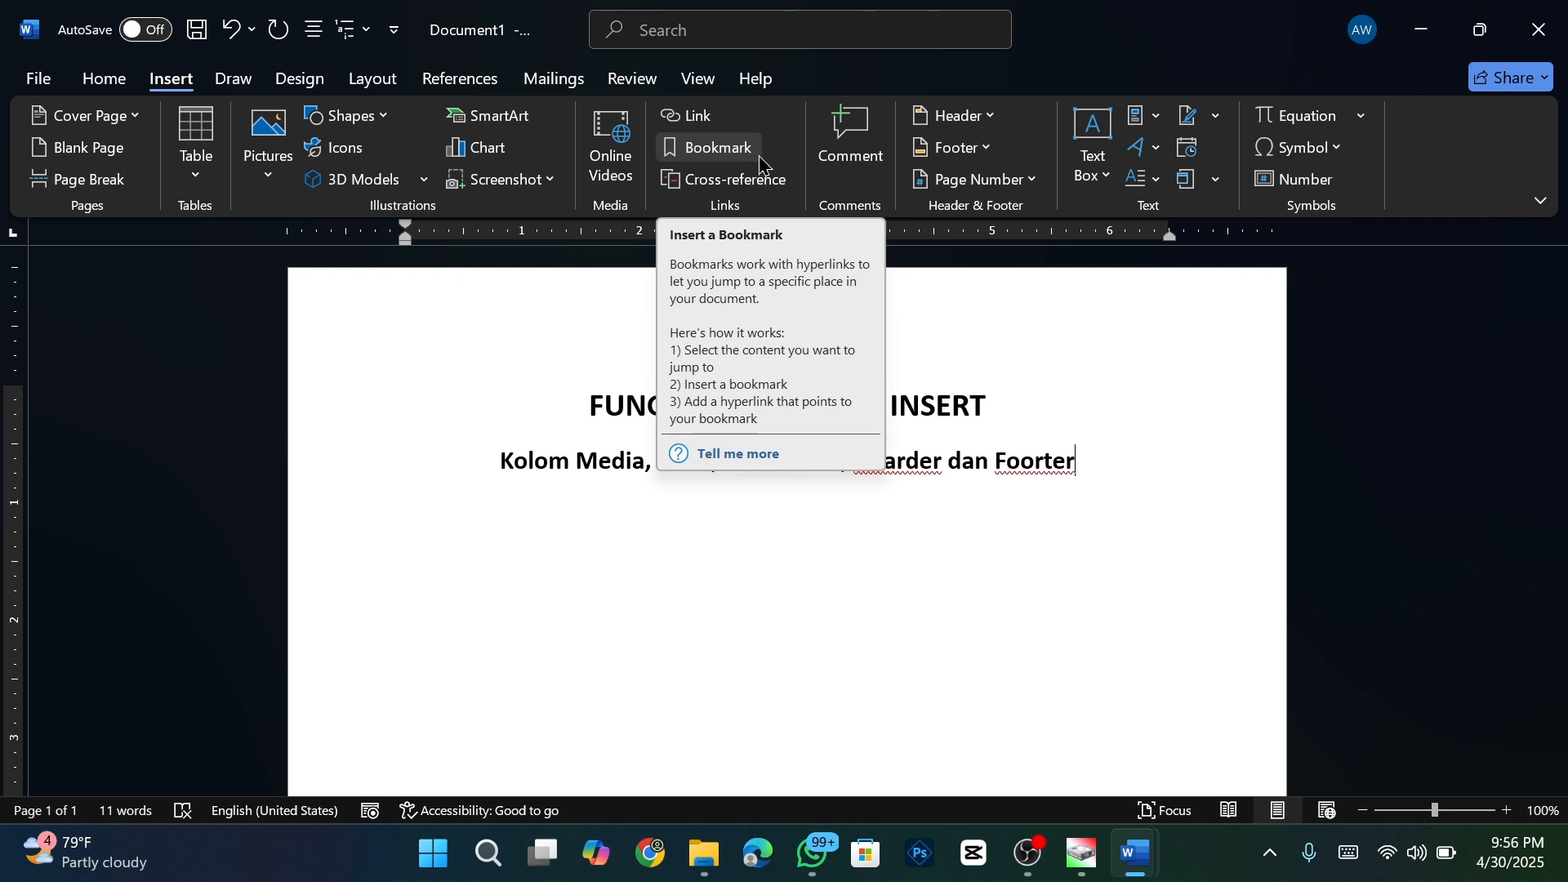
- Switch to the BAB 1 document and display the Navigation pane with its headings
key("alt+Tab")
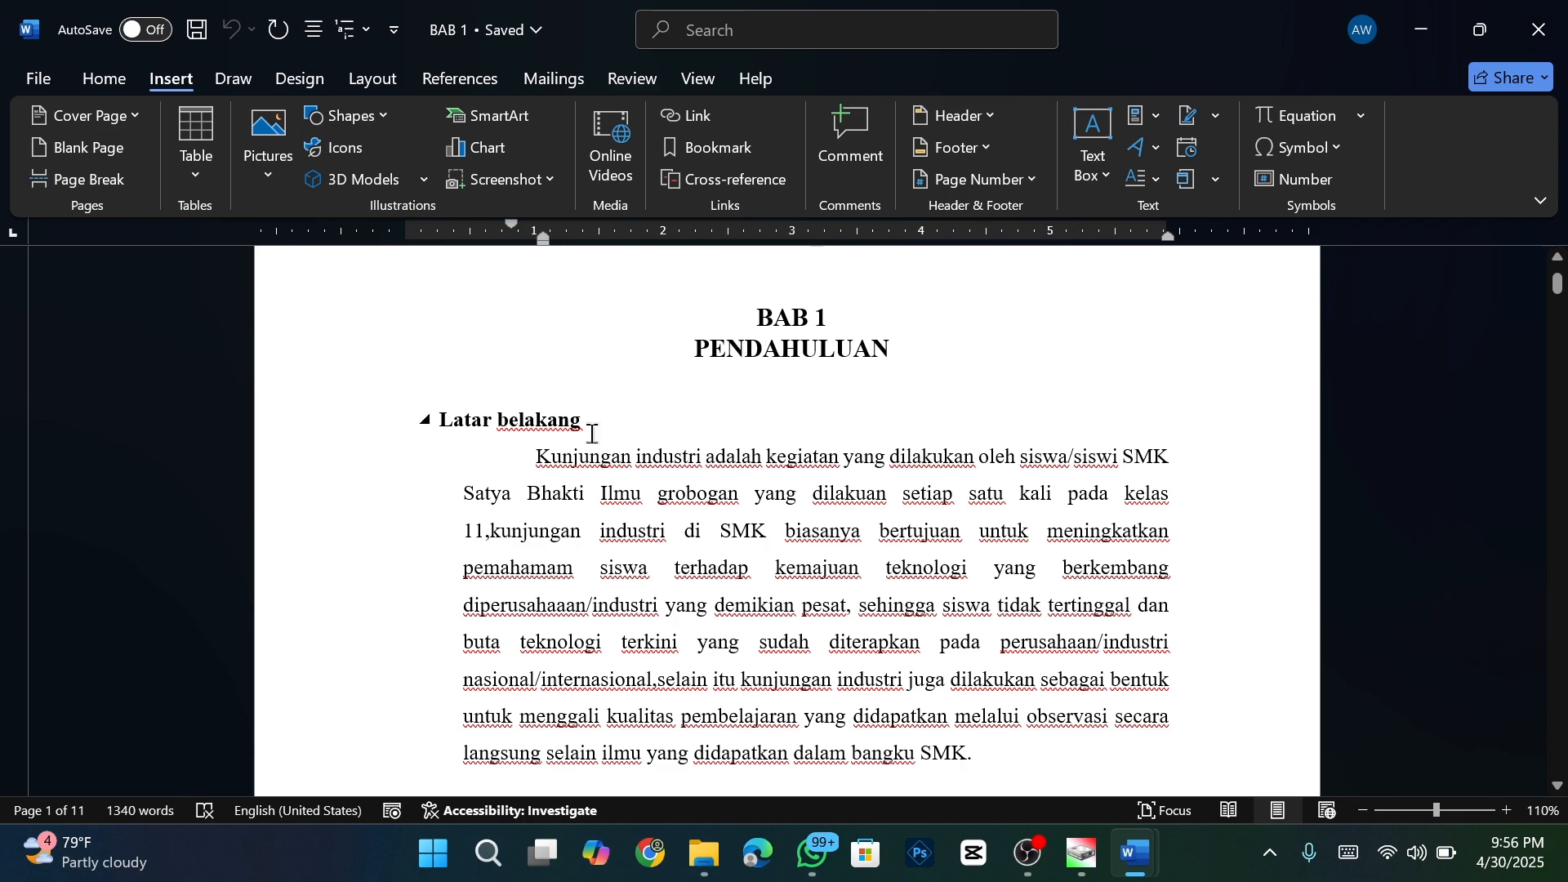
scroll(592, 434, "down", 12)
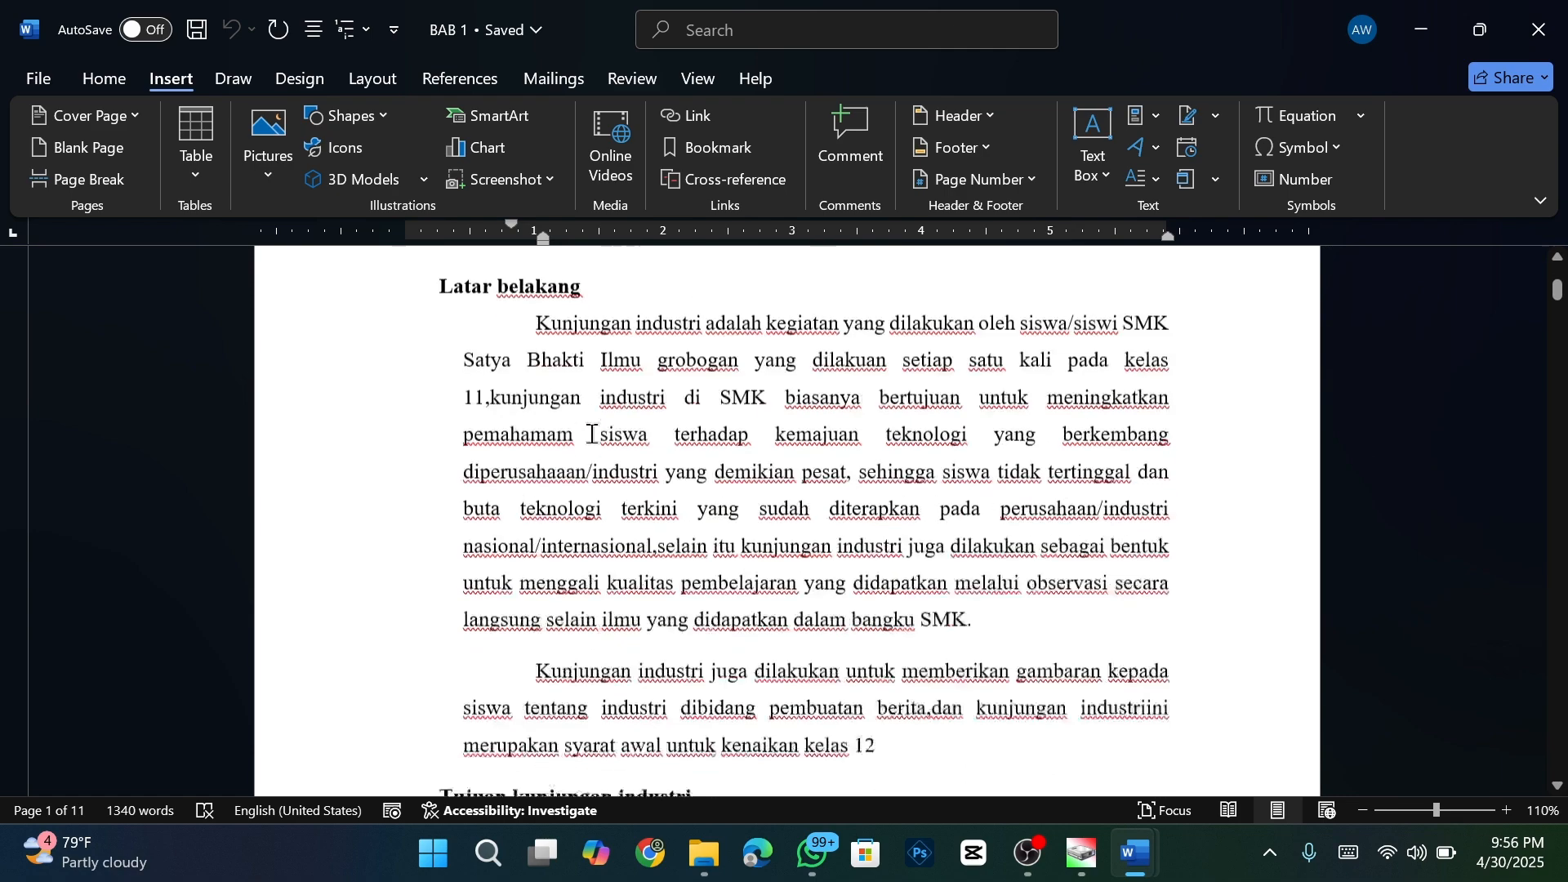
scroll(620, 430, "up", 9)
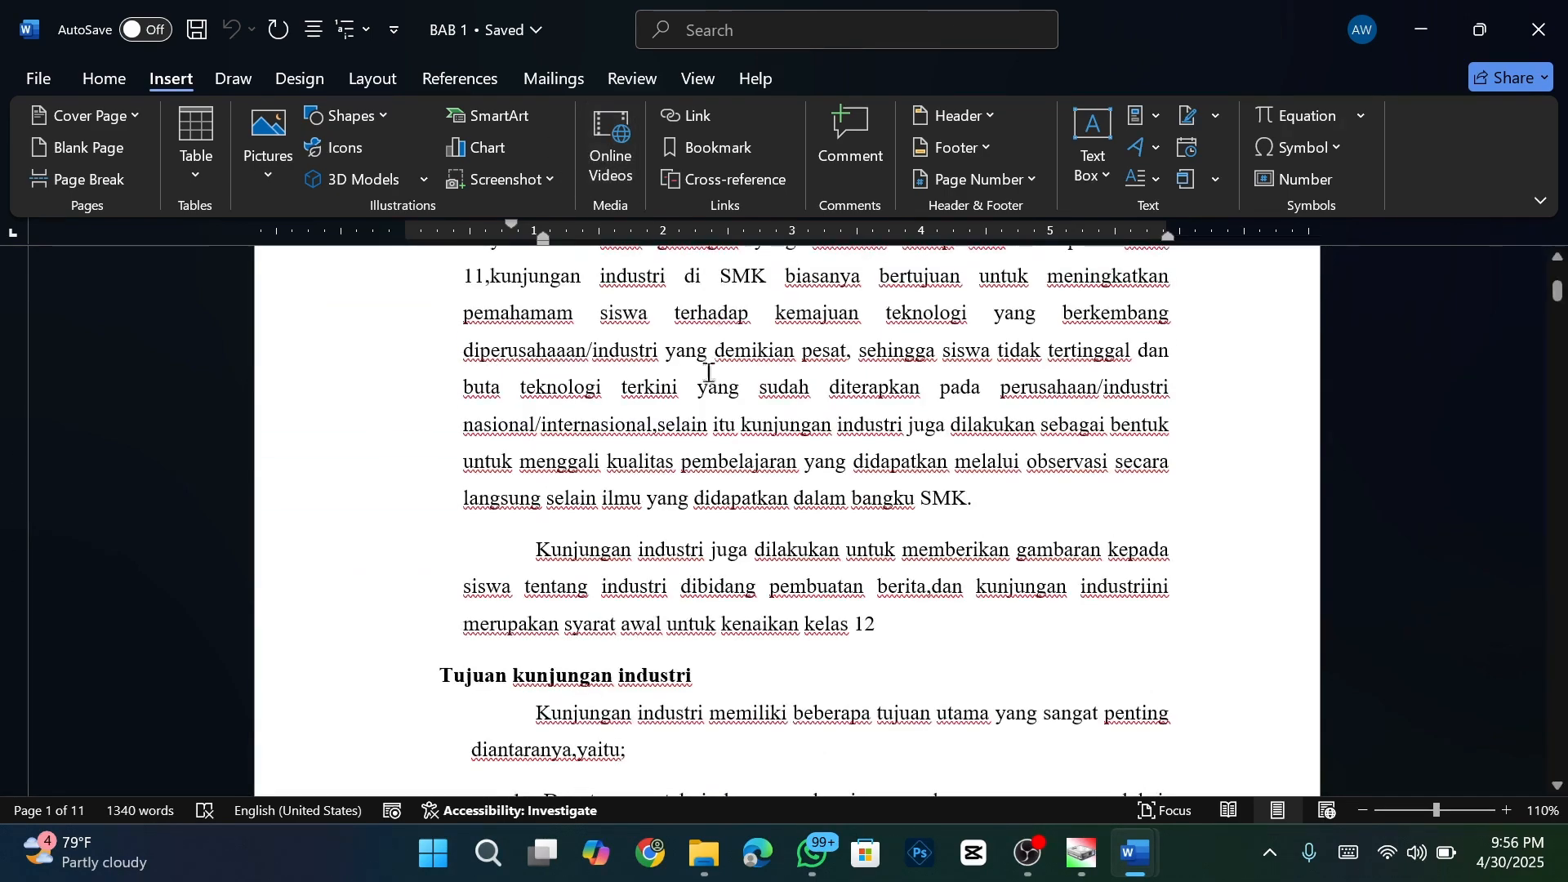
scroll(708, 369, "up", 6)
left_click(698, 79)
left_click(652, 181)
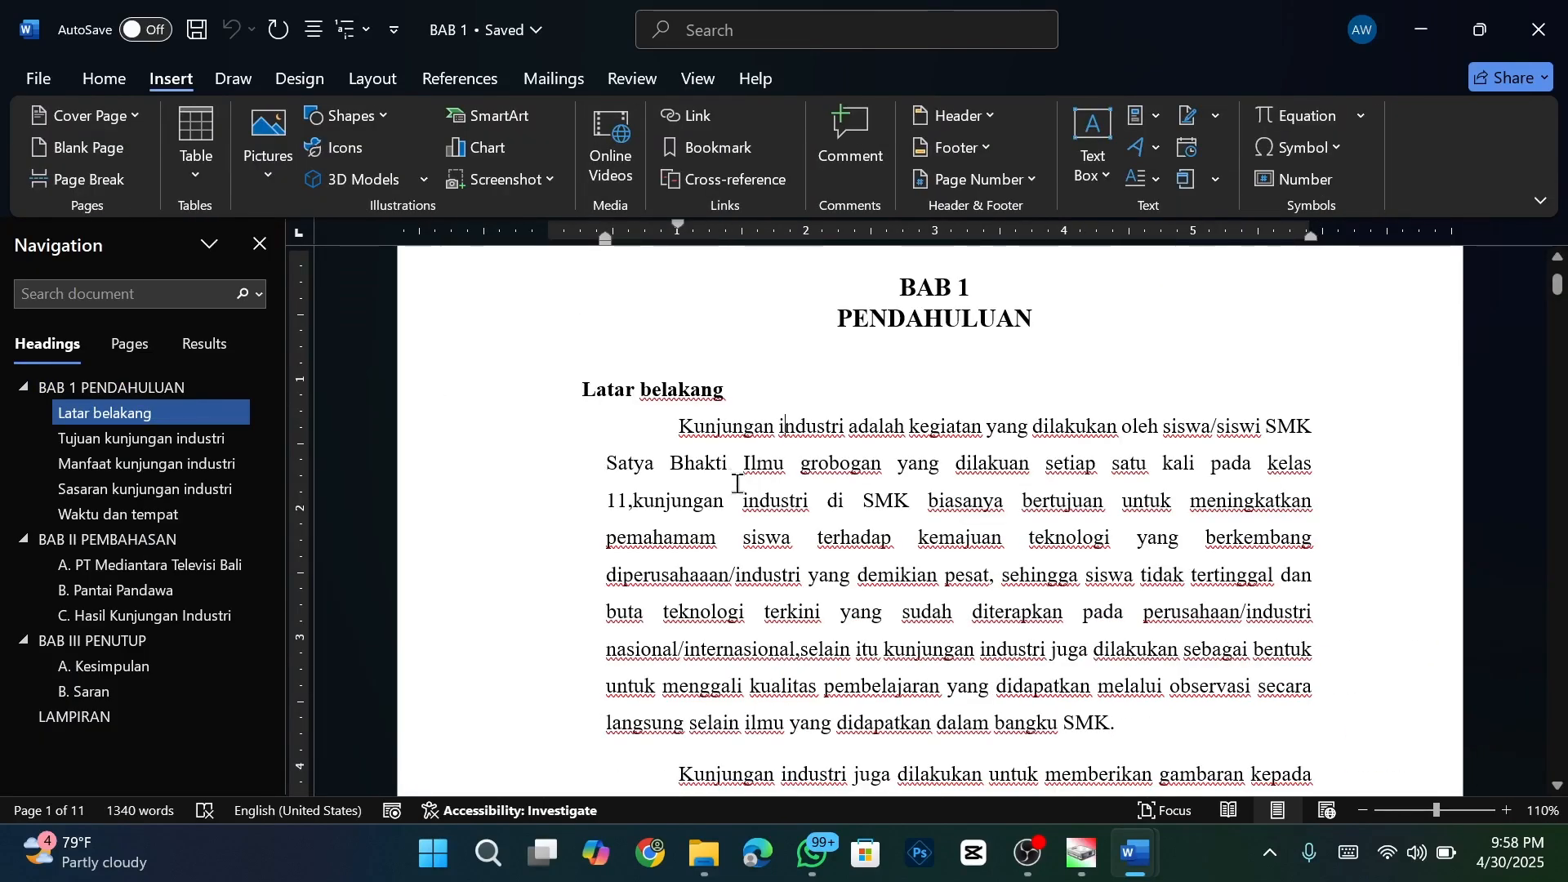
- Add a bookmark named Latar_belakang at the start of the "Latar belakang" heading
scroll(651, 458, "down", 1)
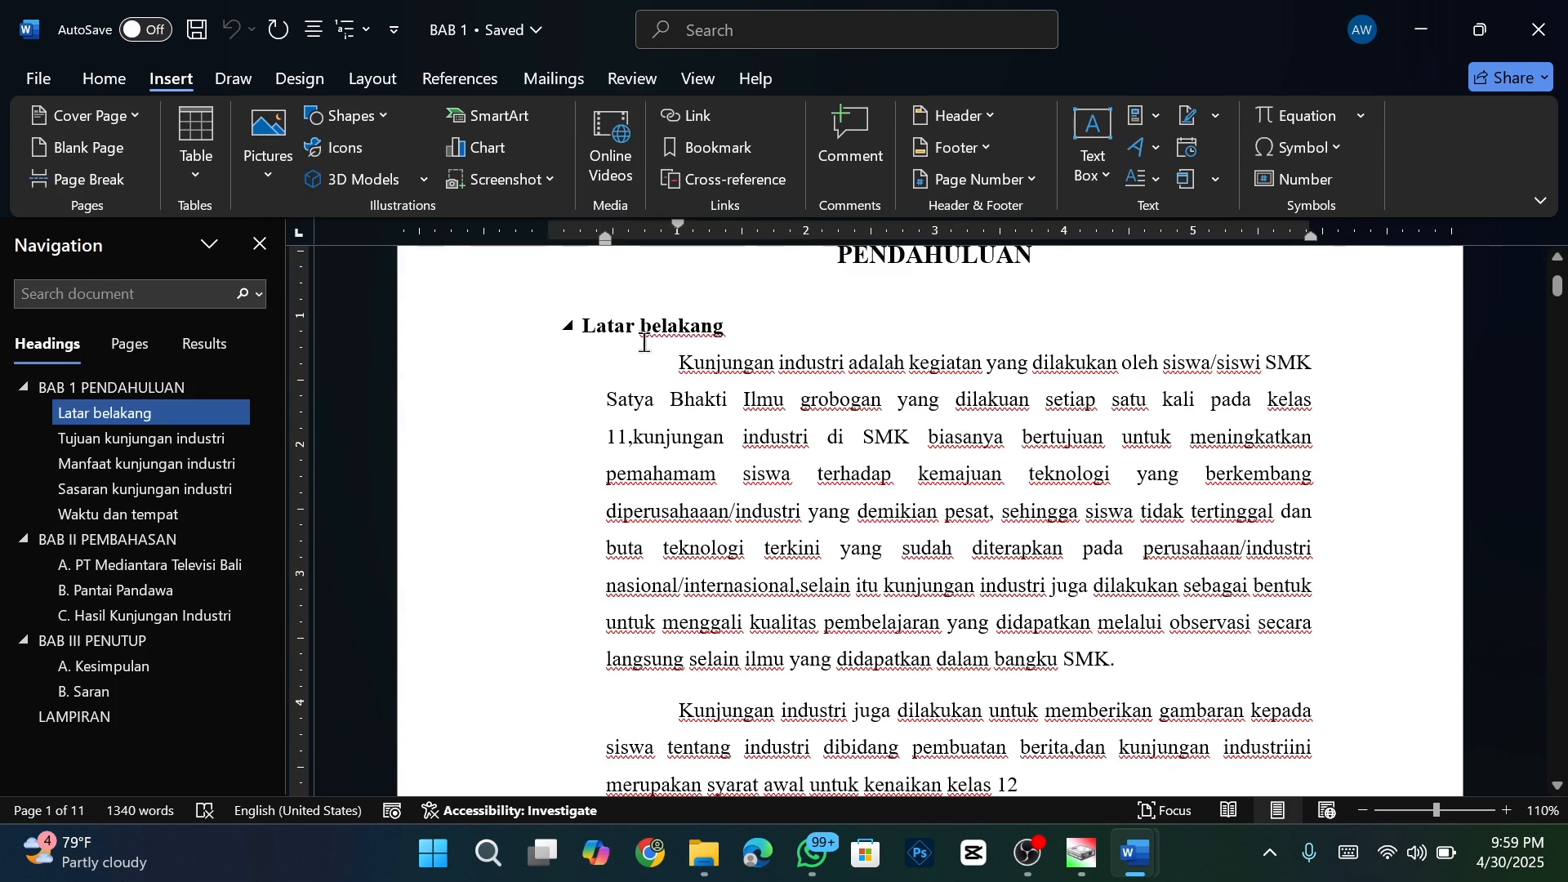
left_click(724, 330)
left_click(642, 331)
left_click(587, 328)
left_click(641, 327)
left_click(725, 334)
key("Home")
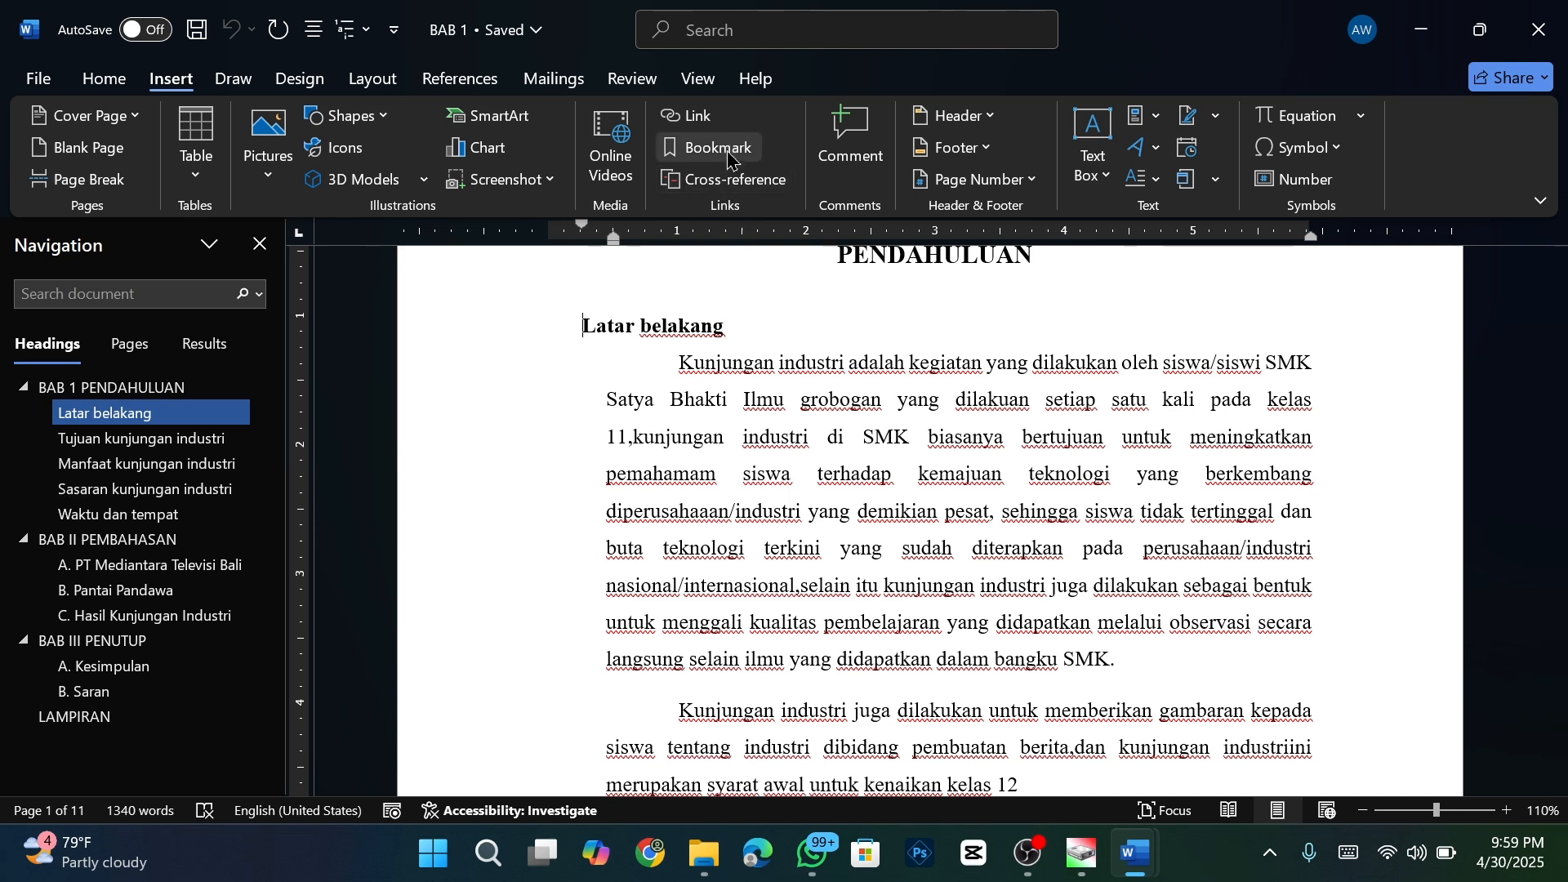
left_click(729, 159)
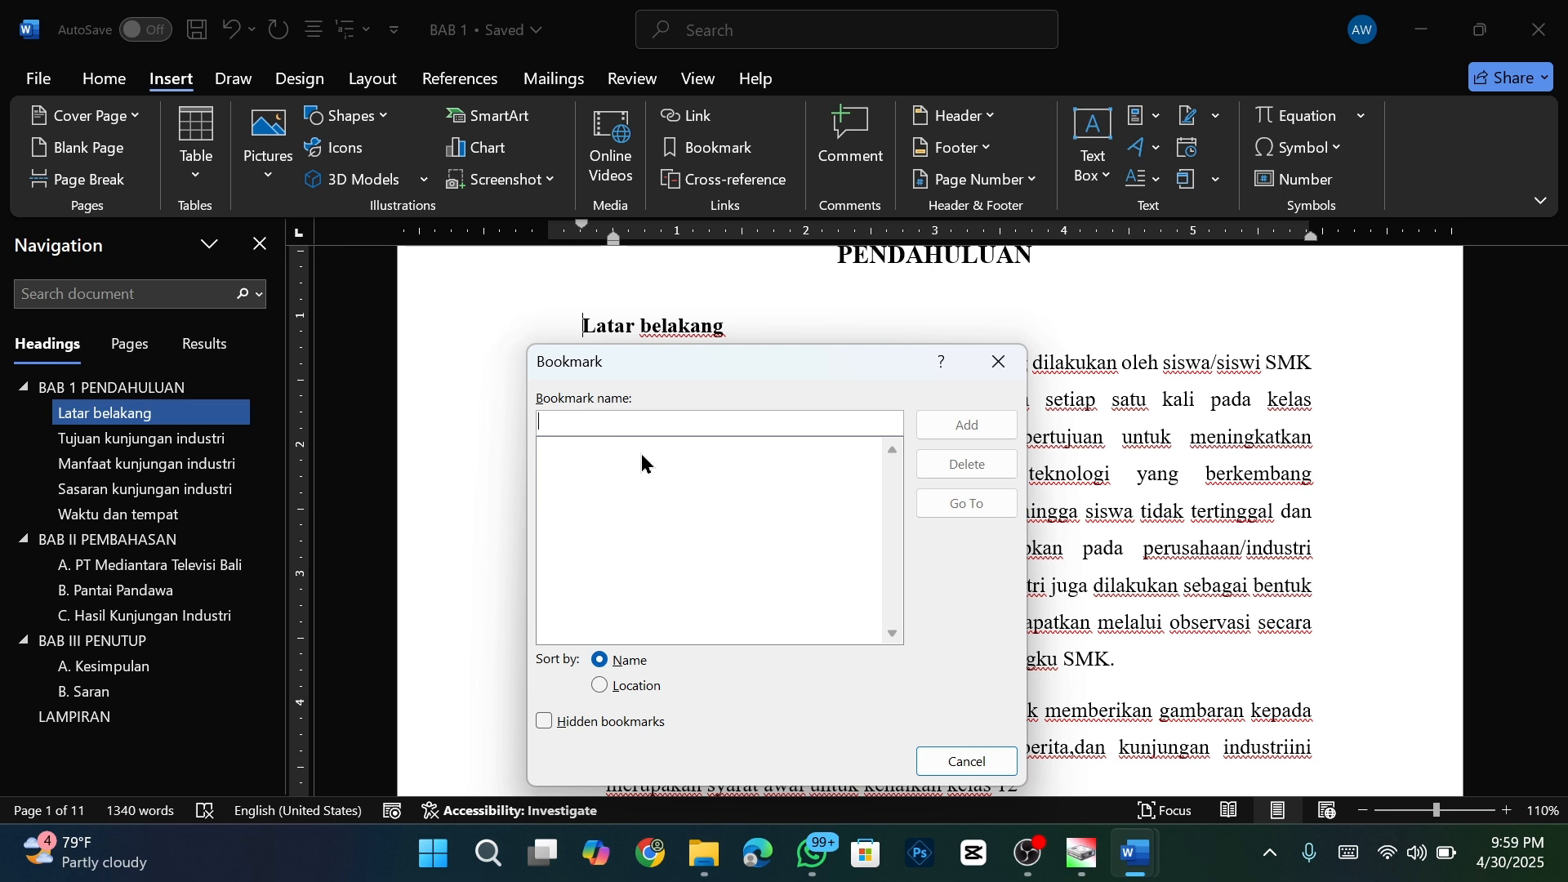
left_click(644, 421)
type("Latar")
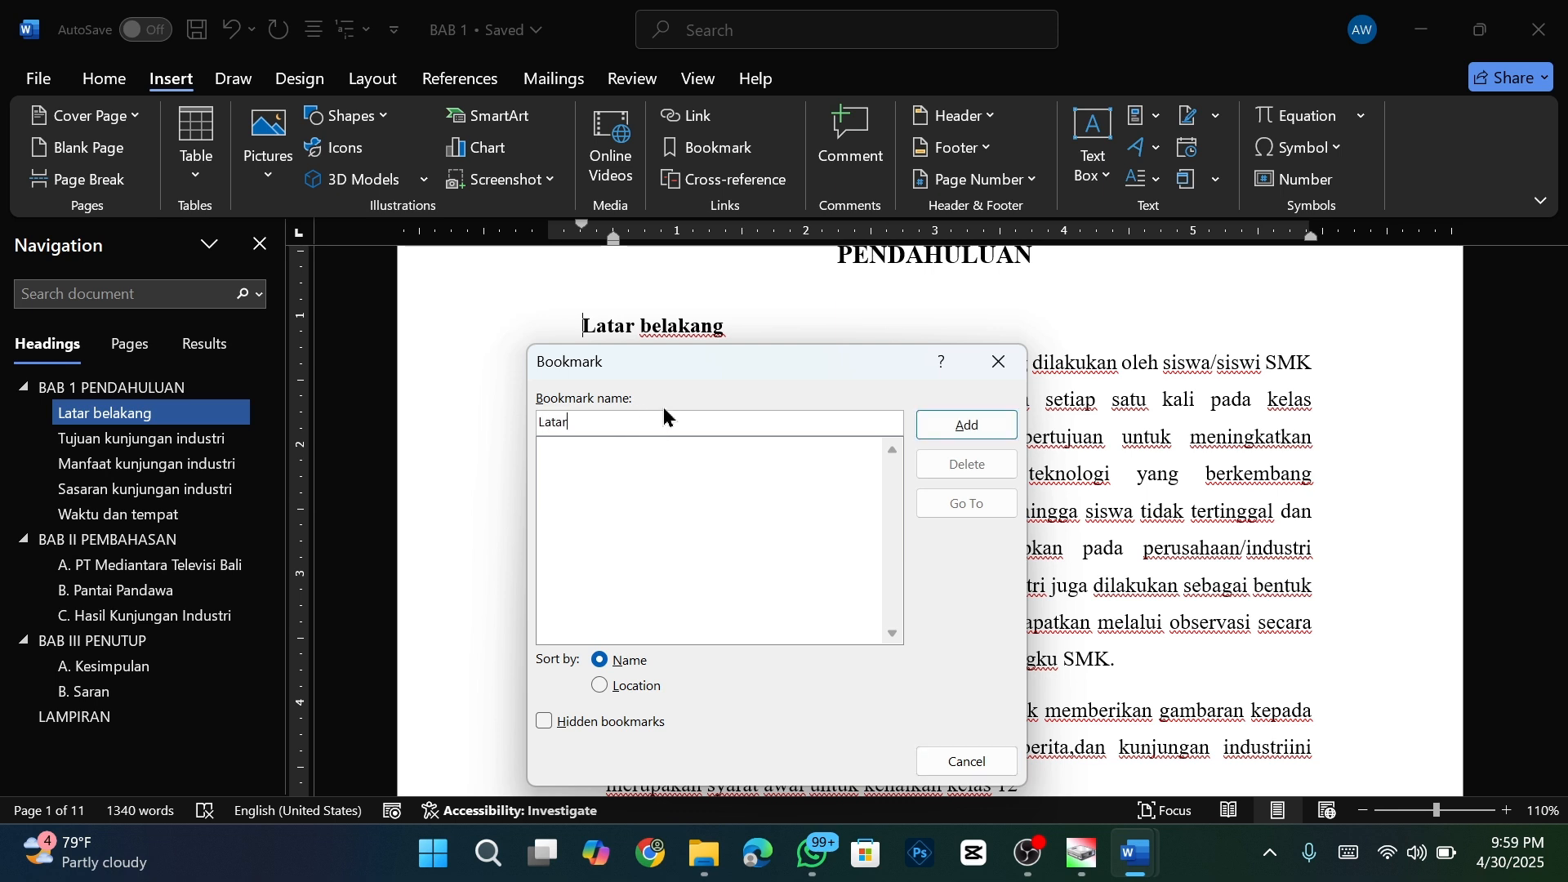
type("_")
type("belakang")
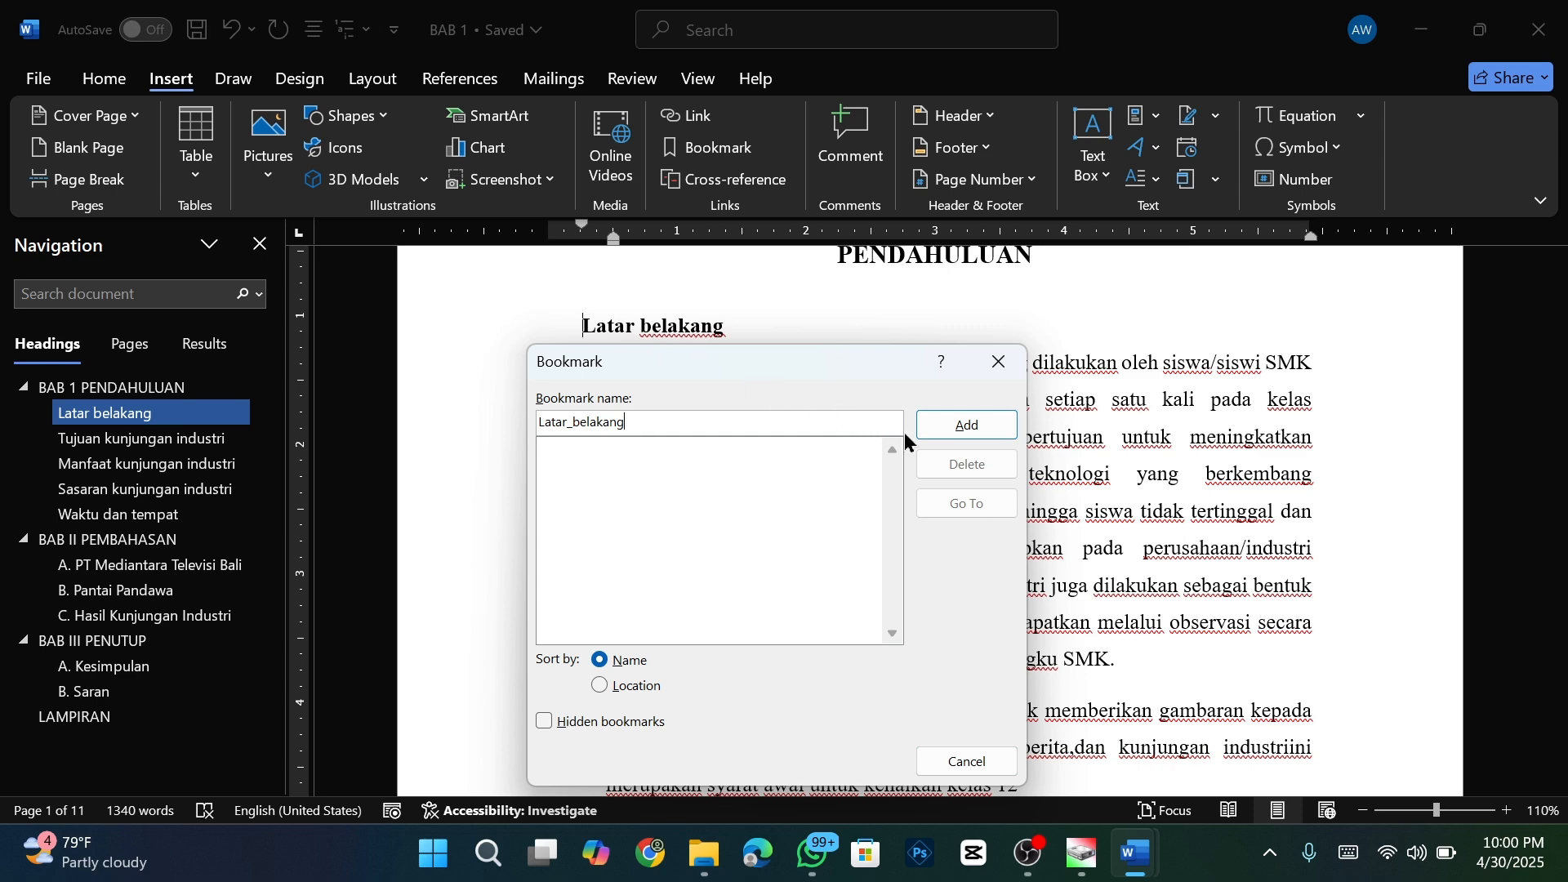
left_click(959, 425)
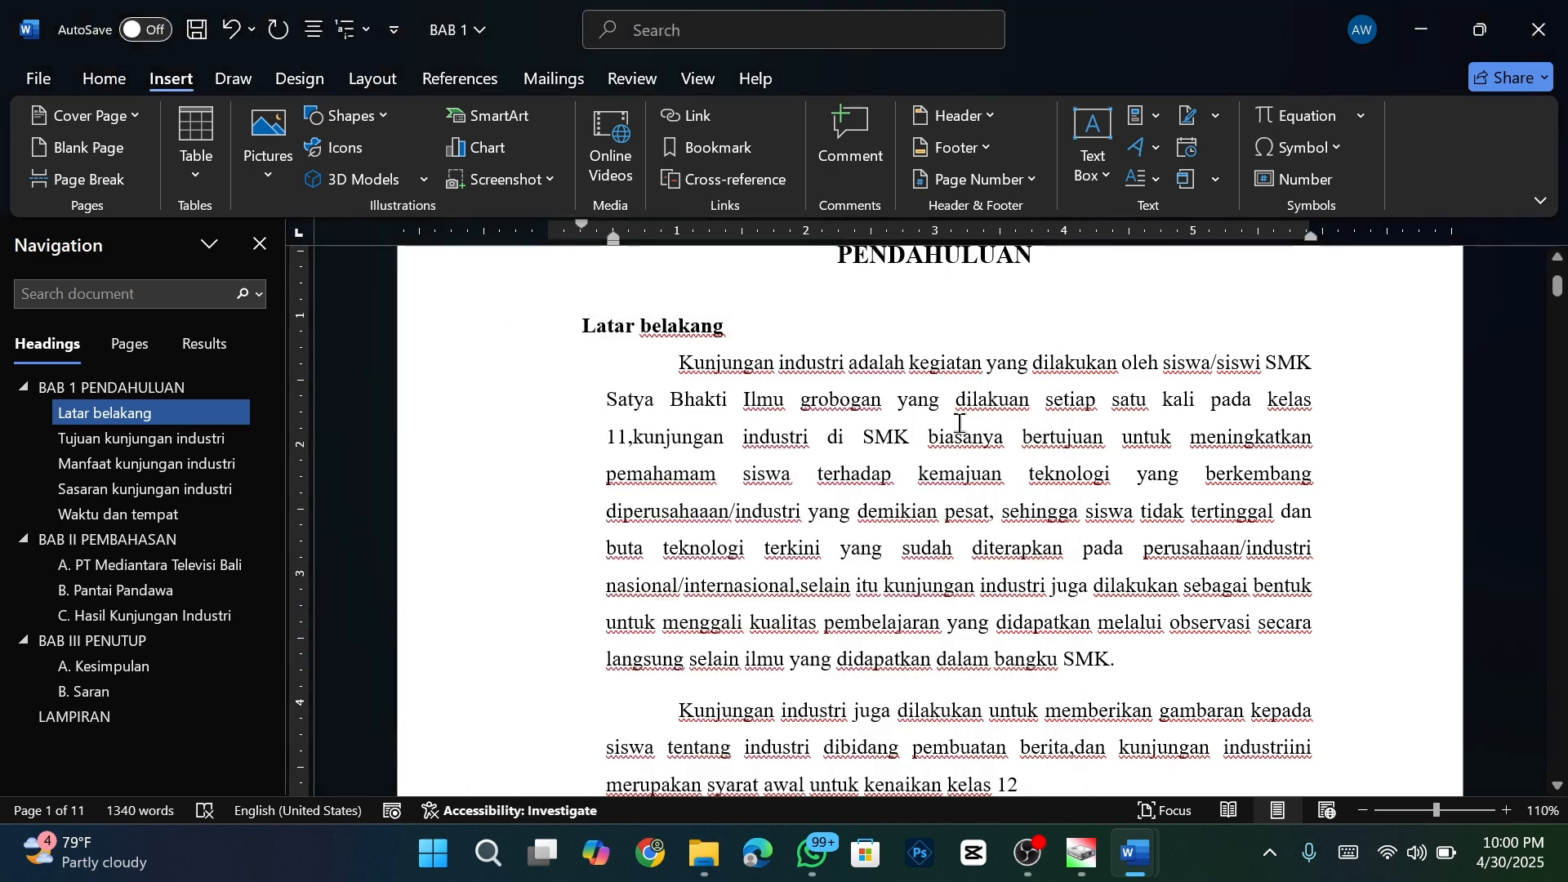
- Go to the "B. Pantai Pandawa" heading and add a bookmark named Pantai_Pandawa there
scroll(959, 425, "down", 5)
scroll(959, 423, "down", 2)
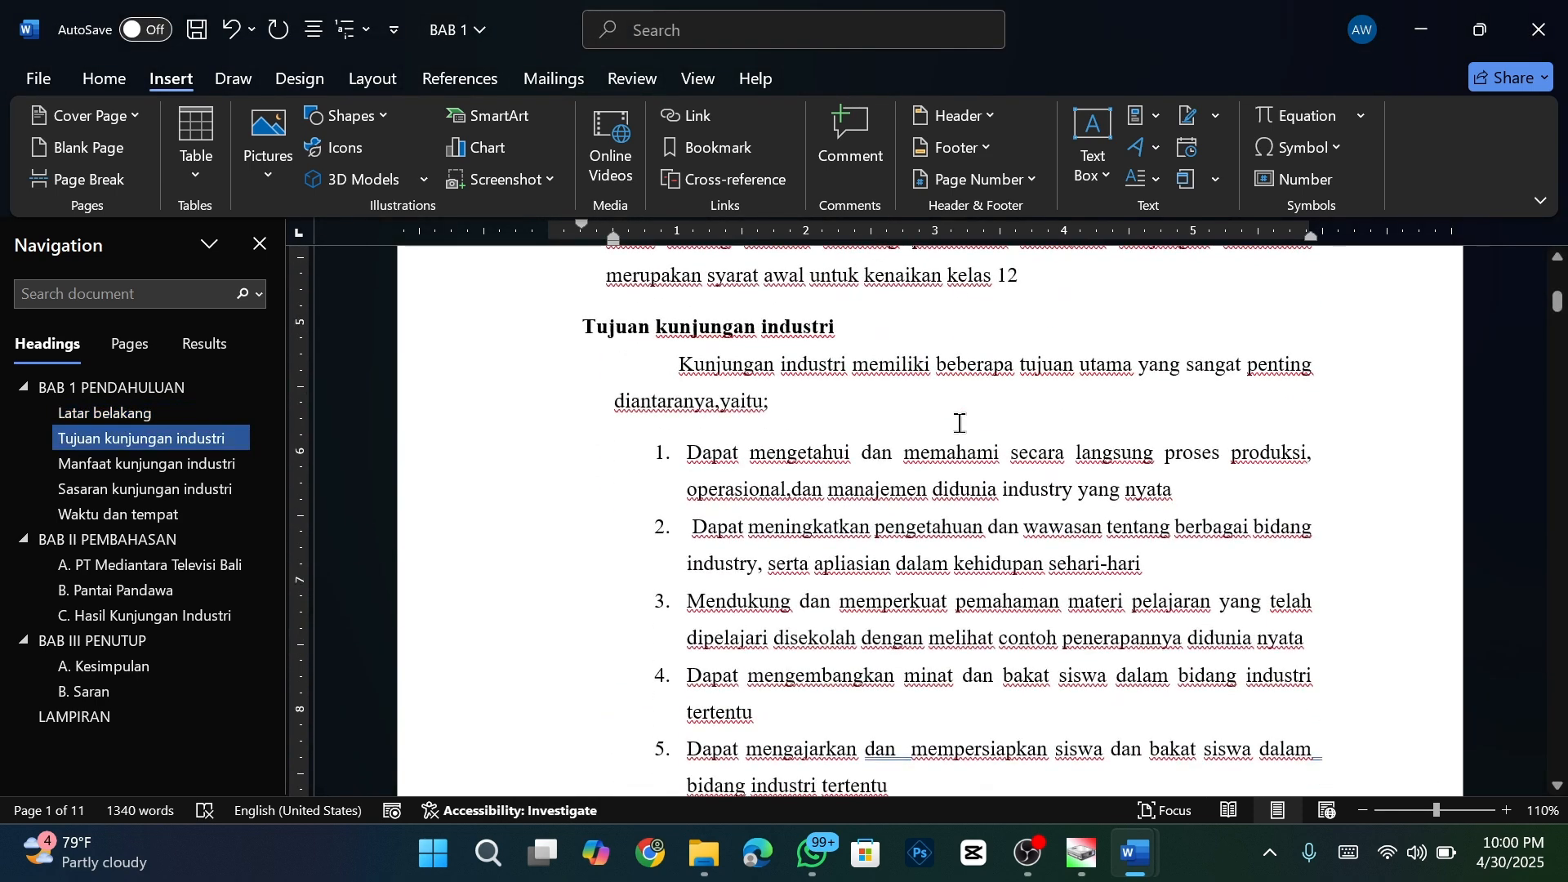
left_click(119, 596)
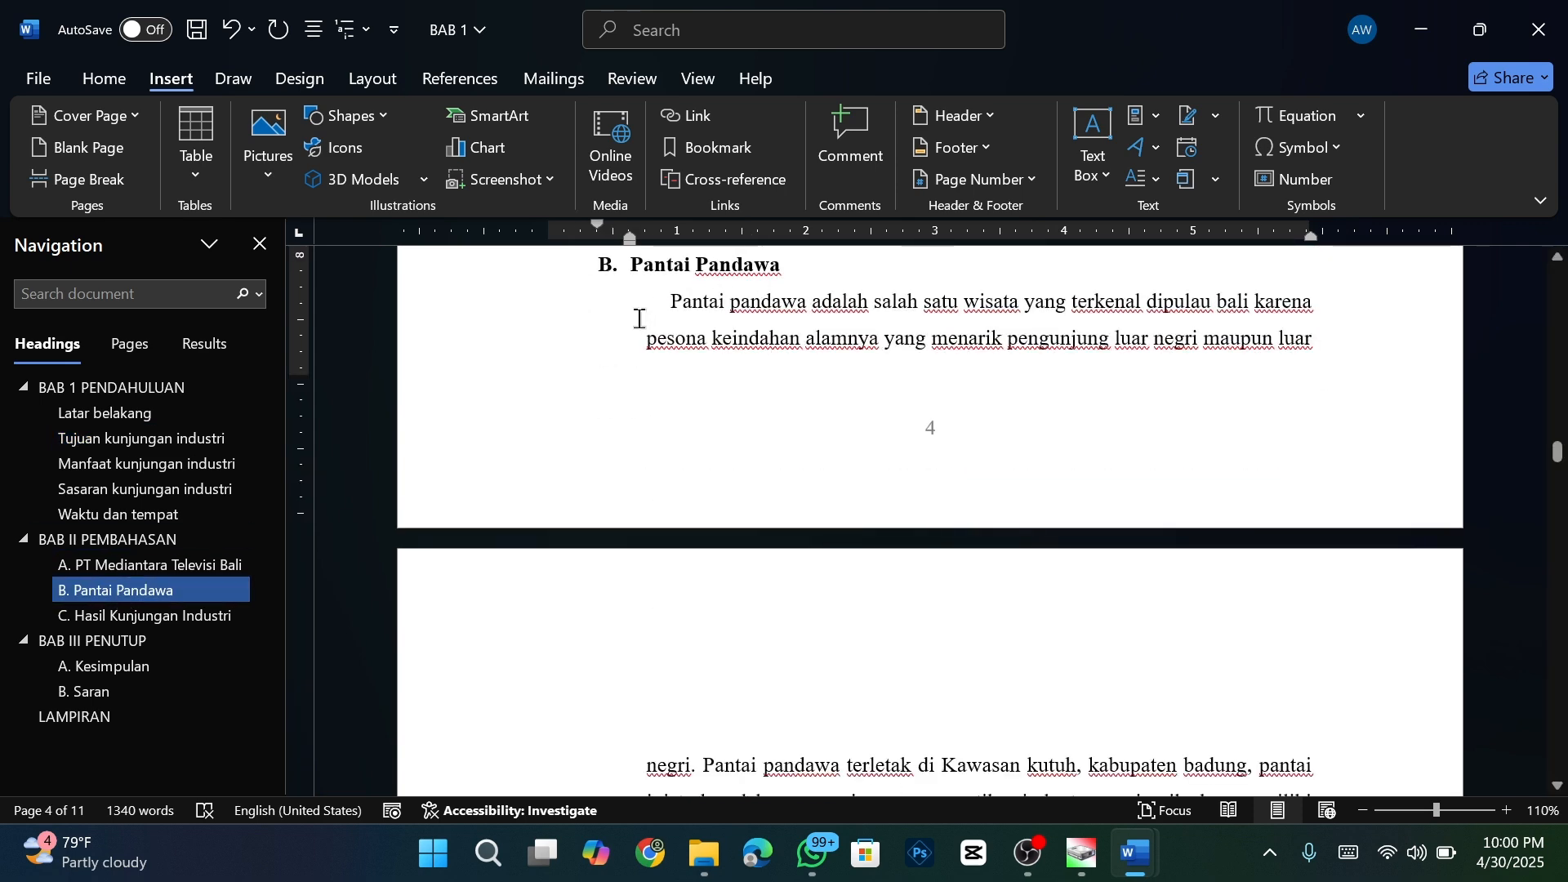
left_click(685, 270)
left_click(757, 268)
left_click(727, 152)
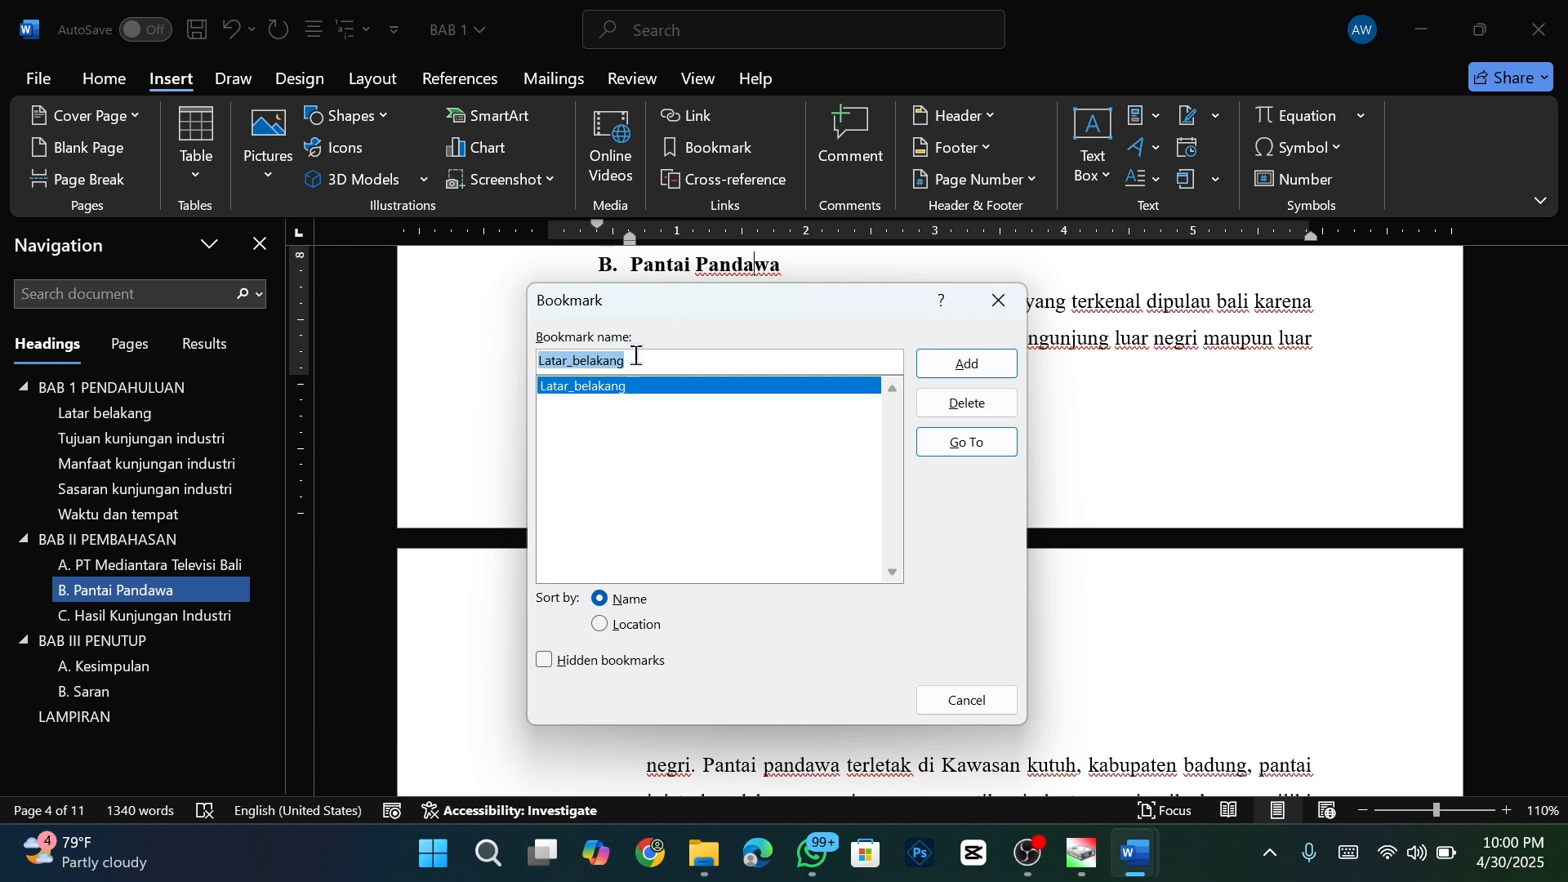
key("BackSpace")
type("P")
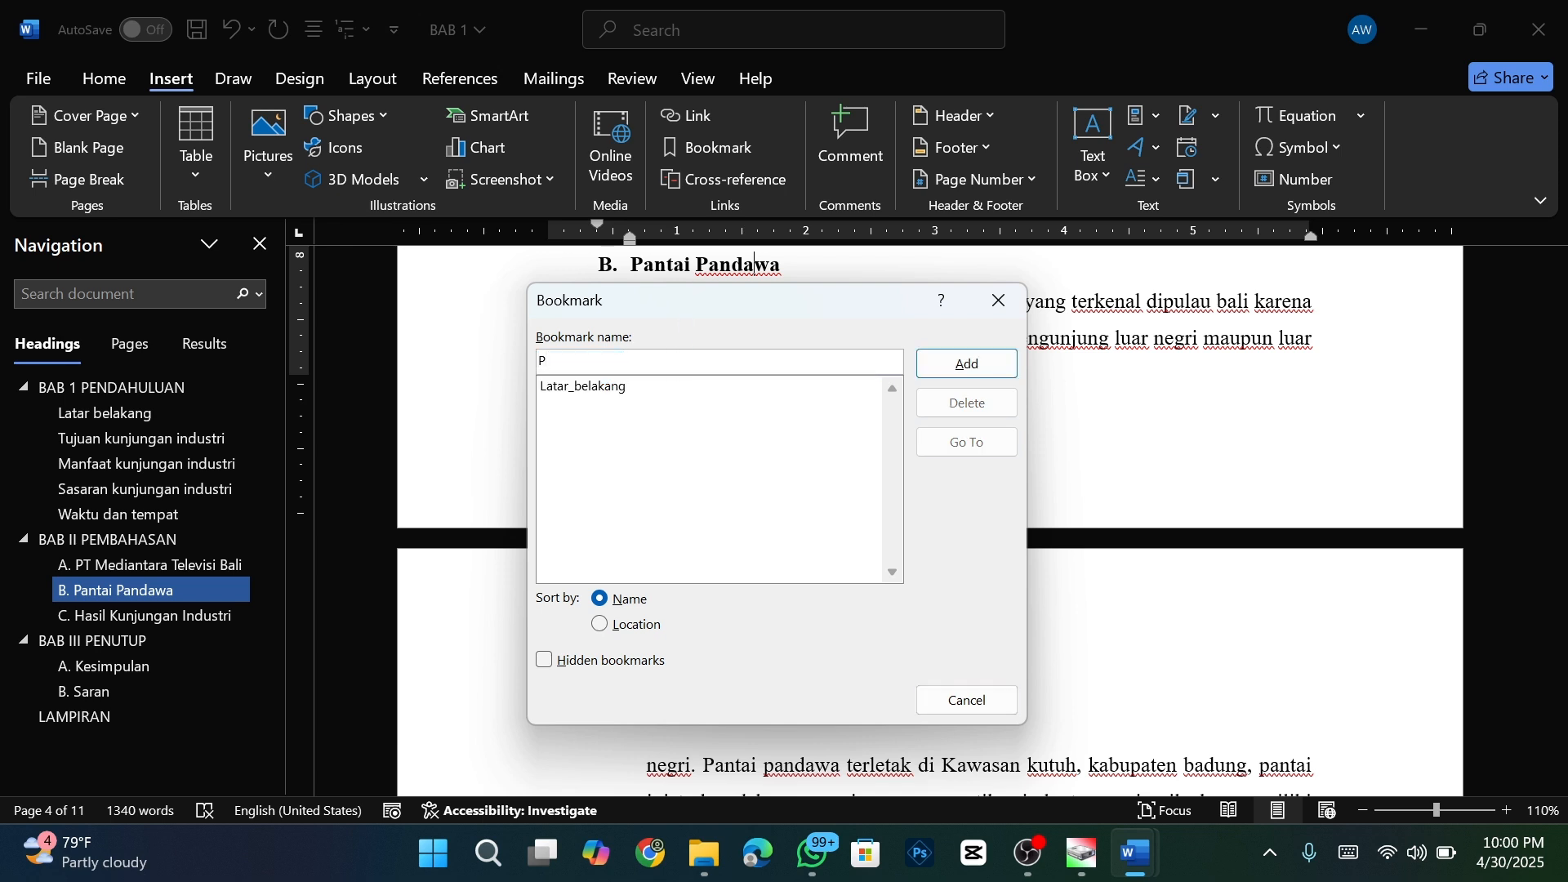
type("antai_Pandawa")
left_click(977, 364)
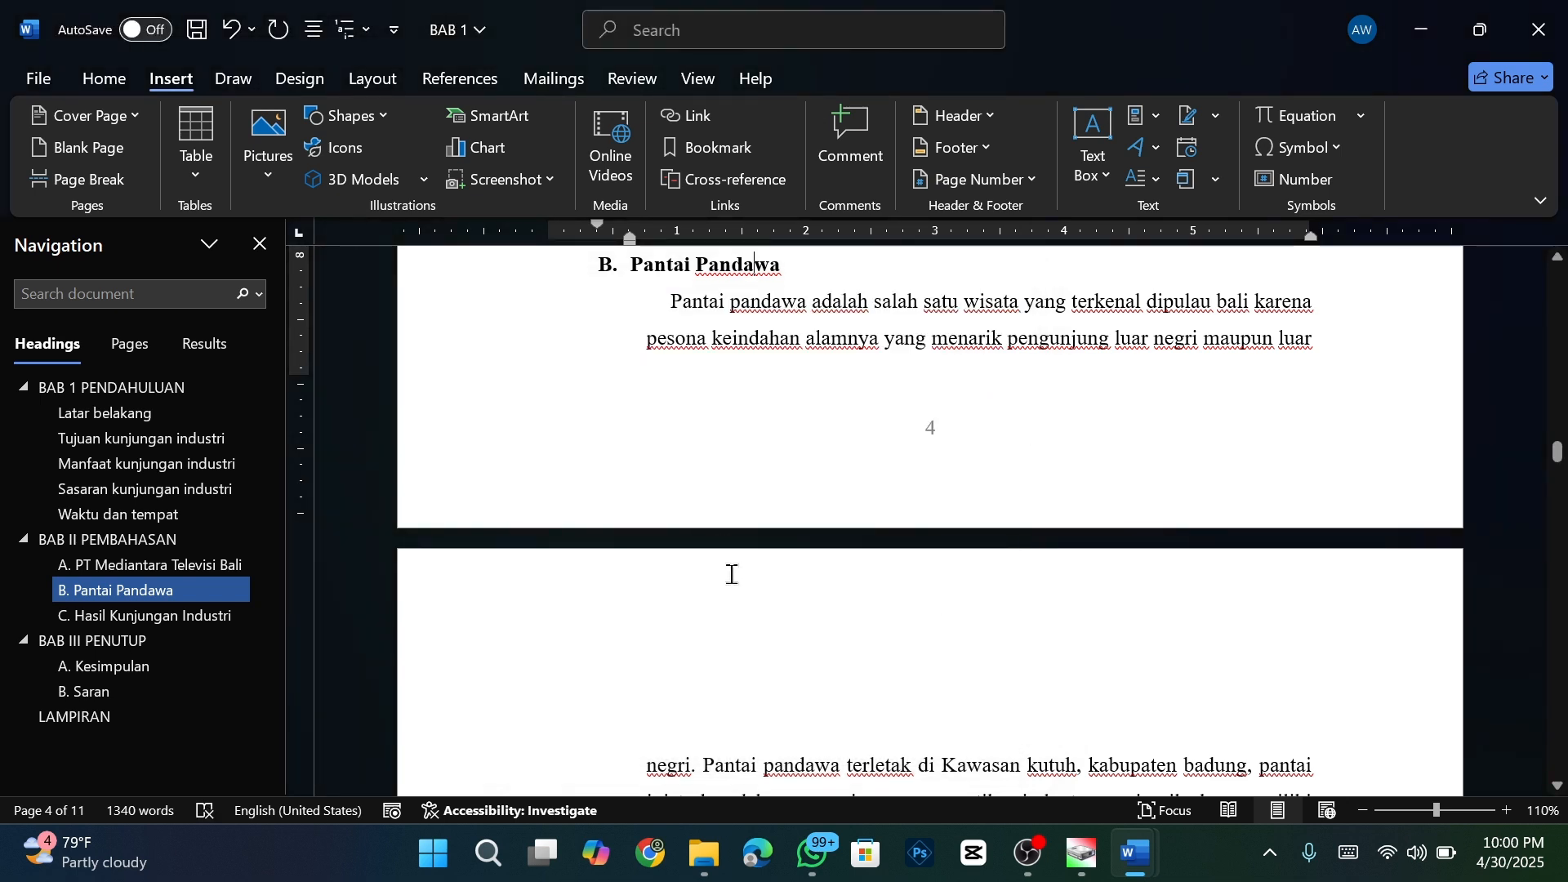
- Go to the "A. Kesimpulan" heading and add a bookmark named Kesimpulan at its end
scroll(733, 585, "down", 1)
scroll(733, 584, "up", 1)
left_click(118, 673)
left_click(812, 267)
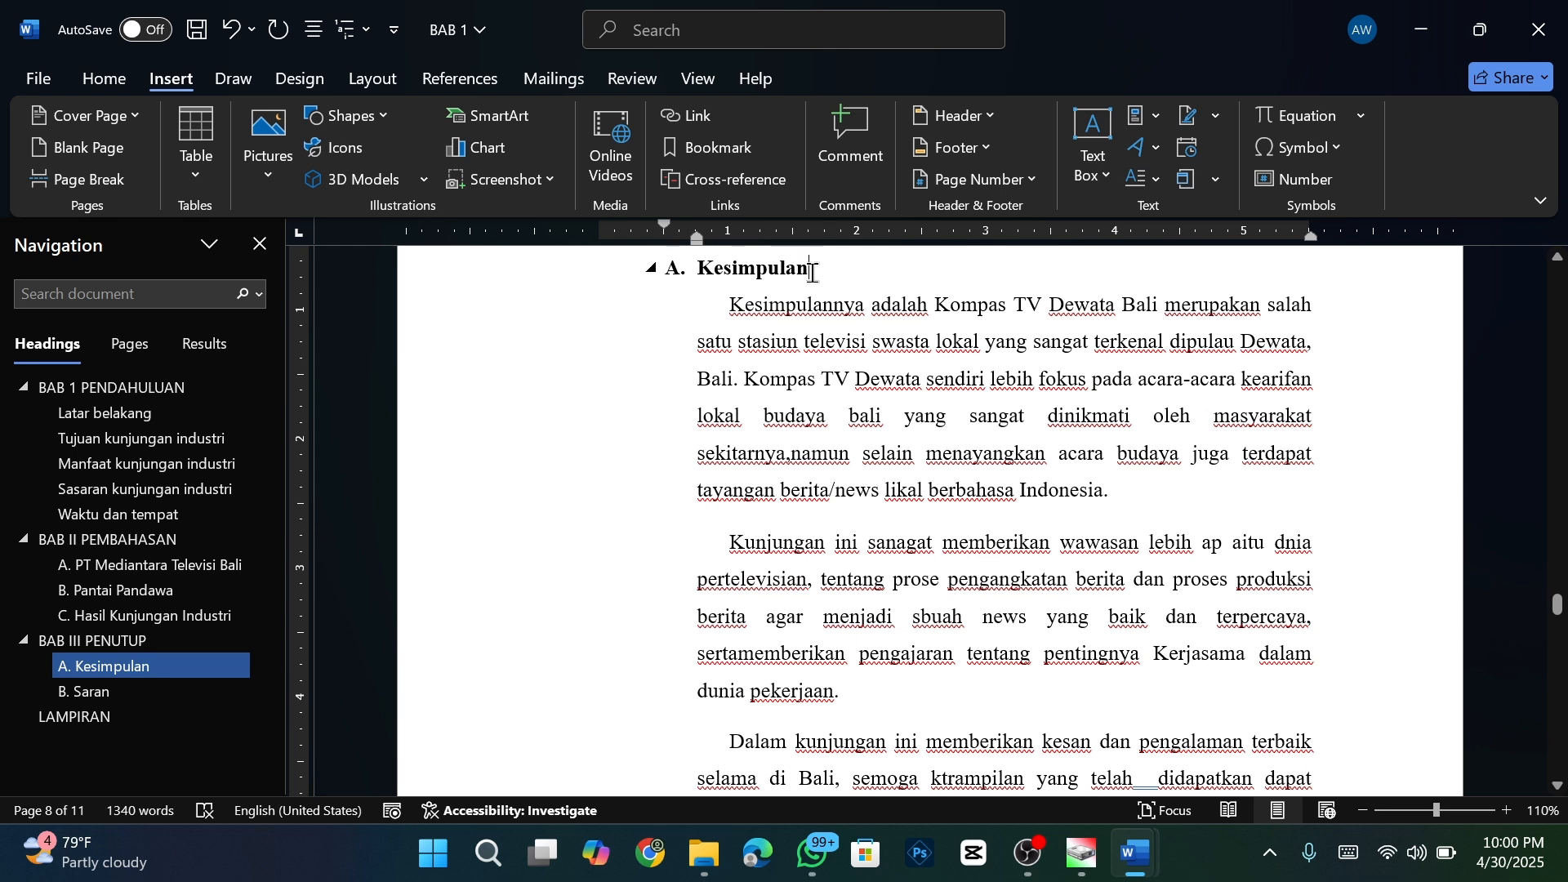
left_click(735, 143)
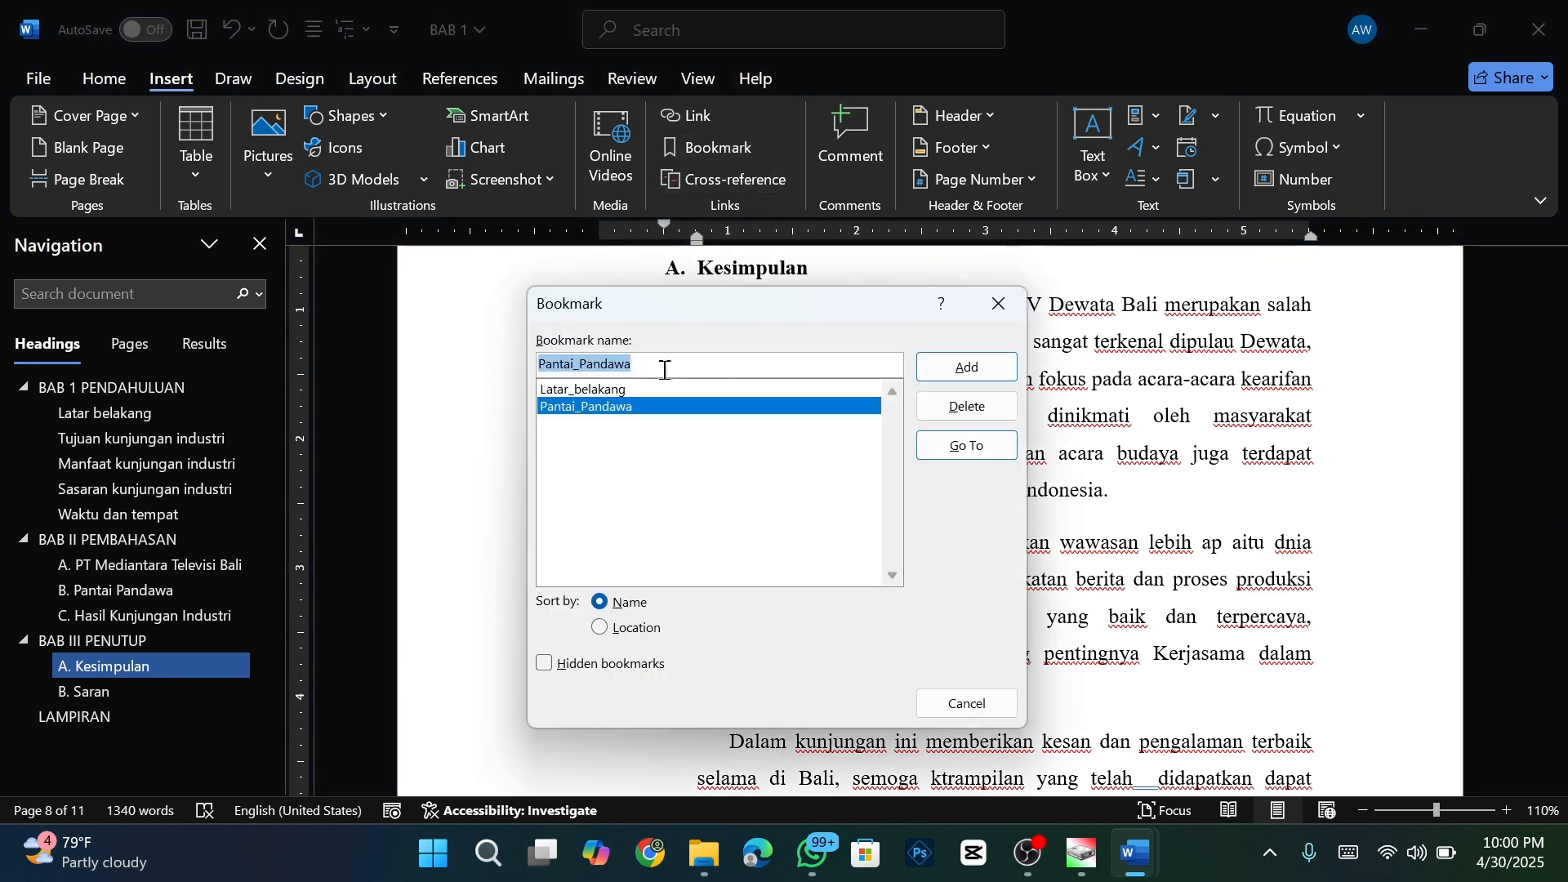
key("BackSpace")
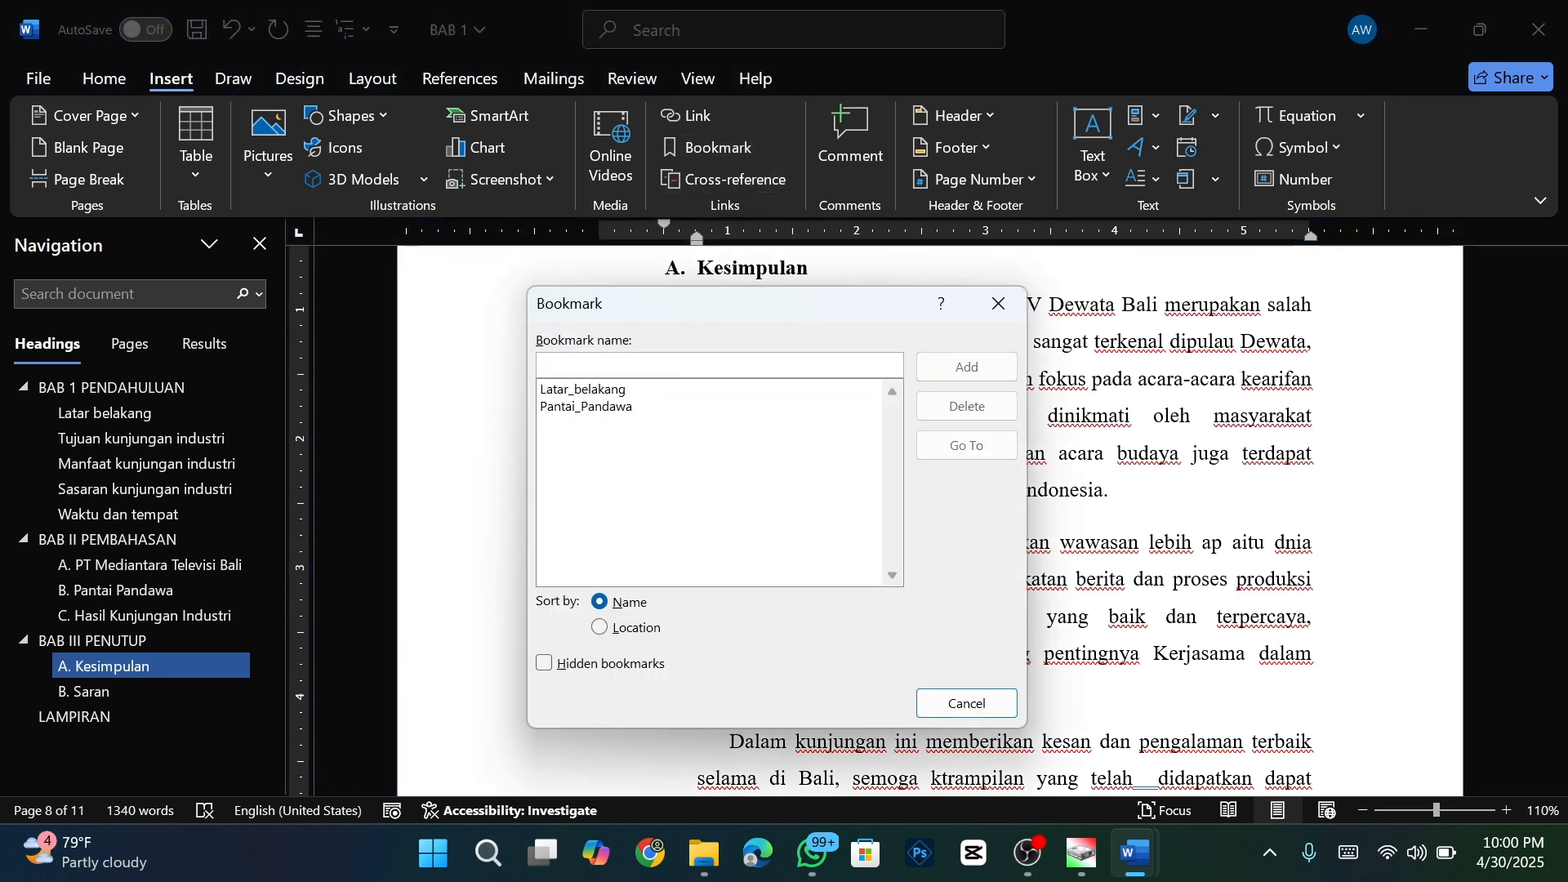
type("Ke")
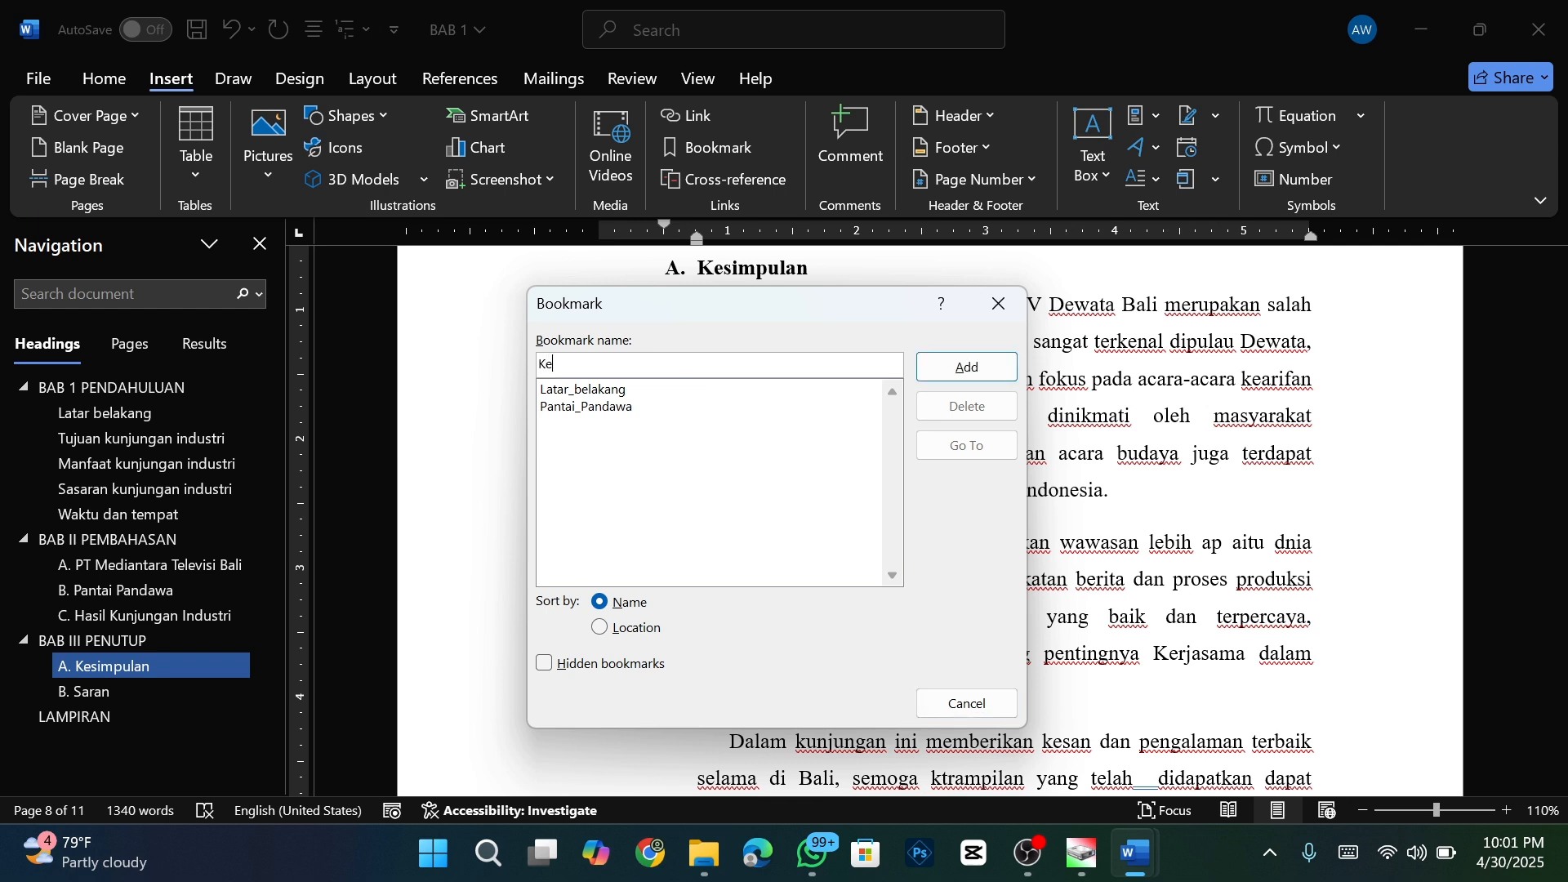
type("simpulan")
left_click(960, 366)
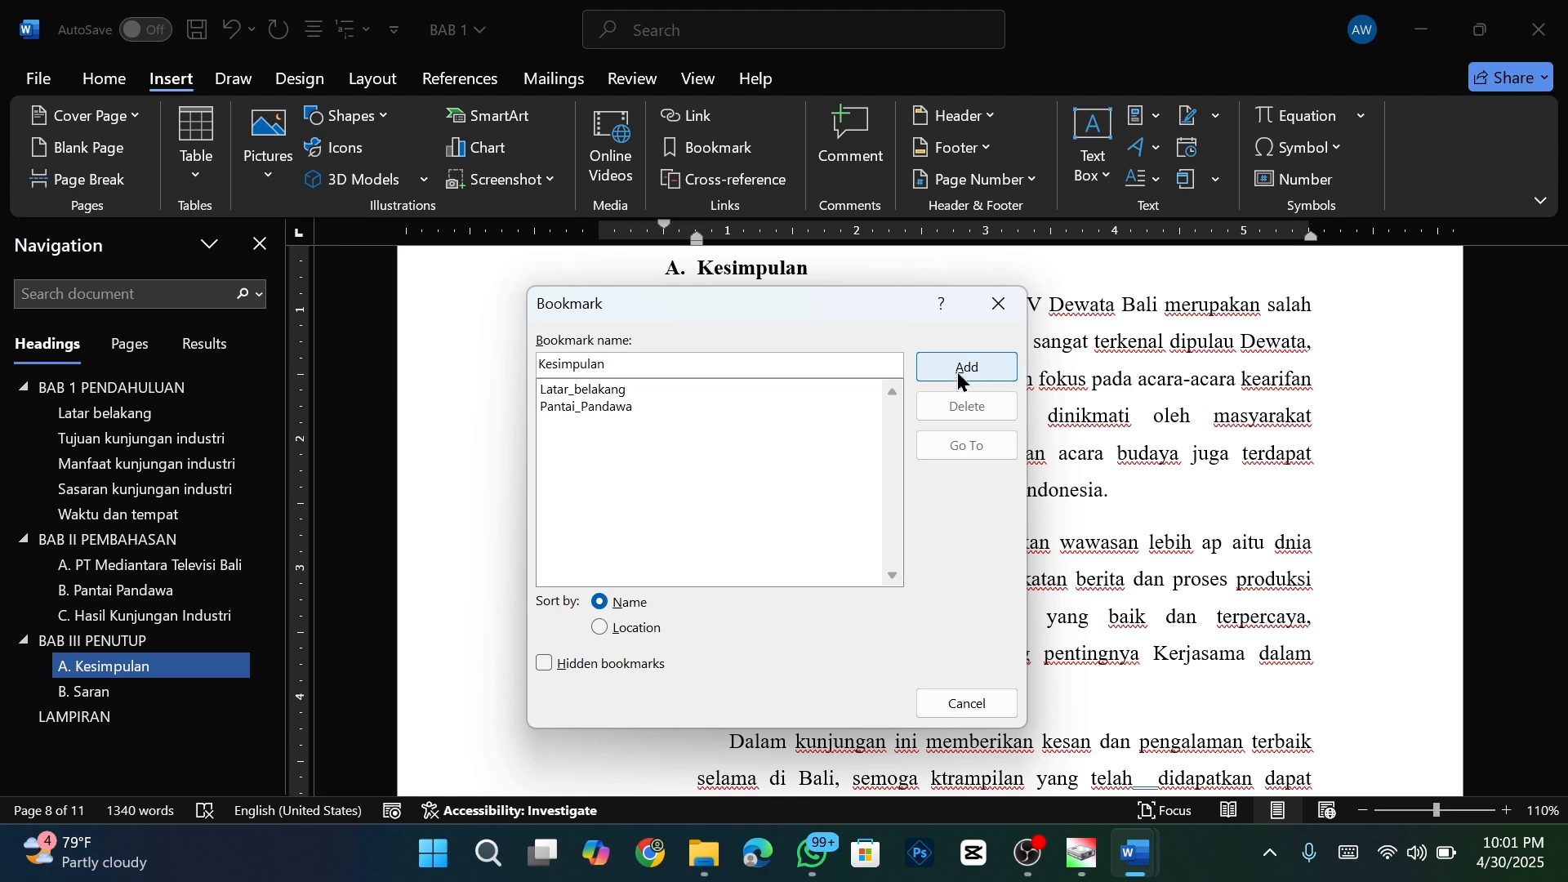
- Return to the BAB 1 PENDAHULUAN heading, jump to the Pantai_Pandawa bookmark and move the Bookmark dialog clear of the heading
scroll(957, 370, "up", 10)
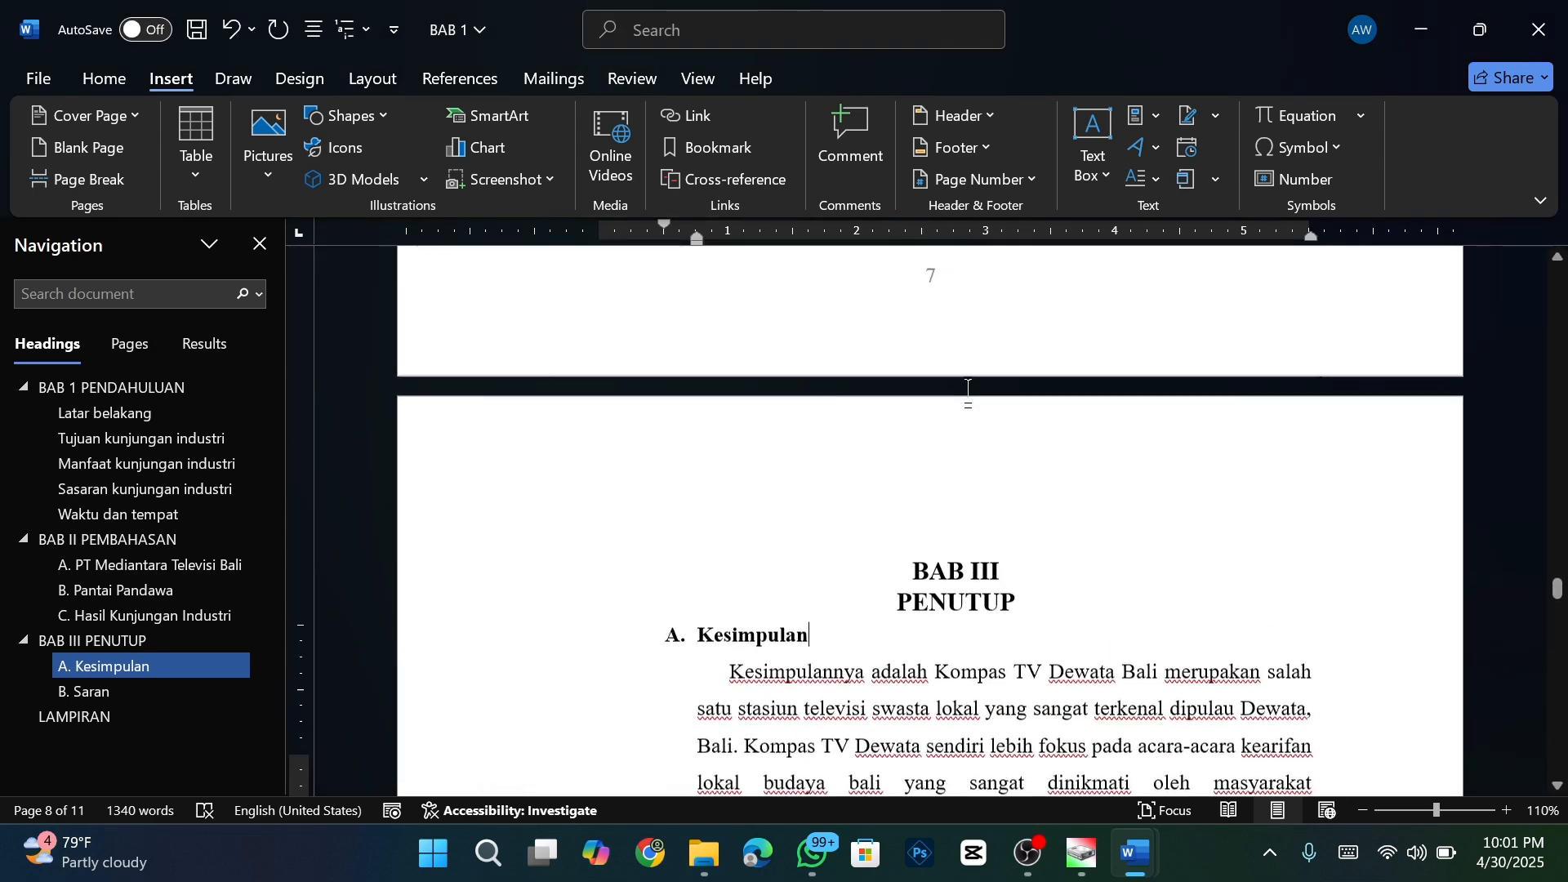
left_click(189, 391)
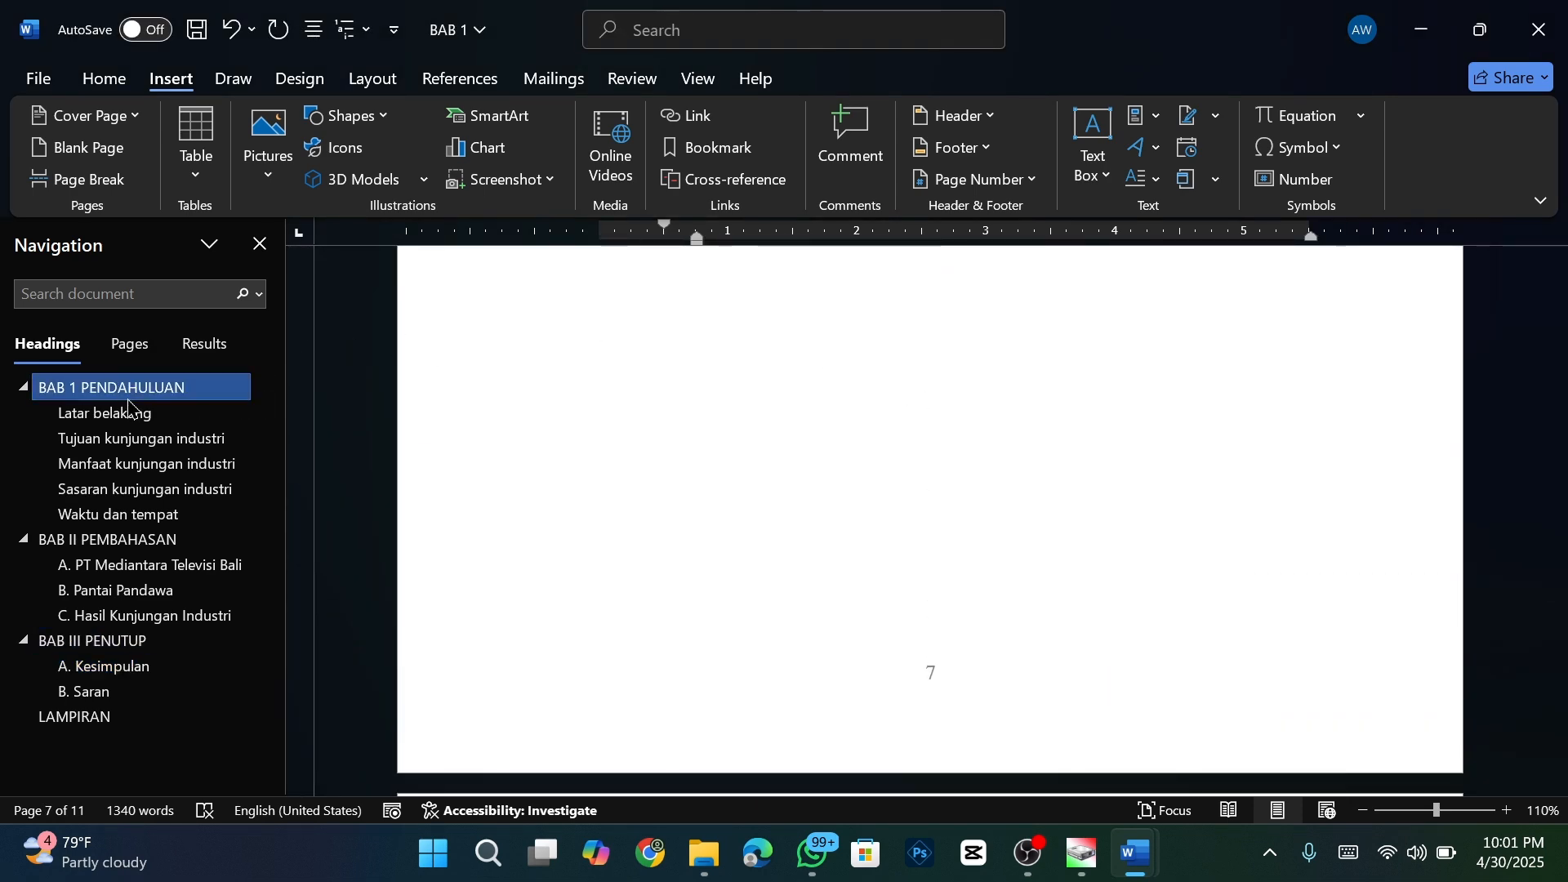
left_click(734, 162)
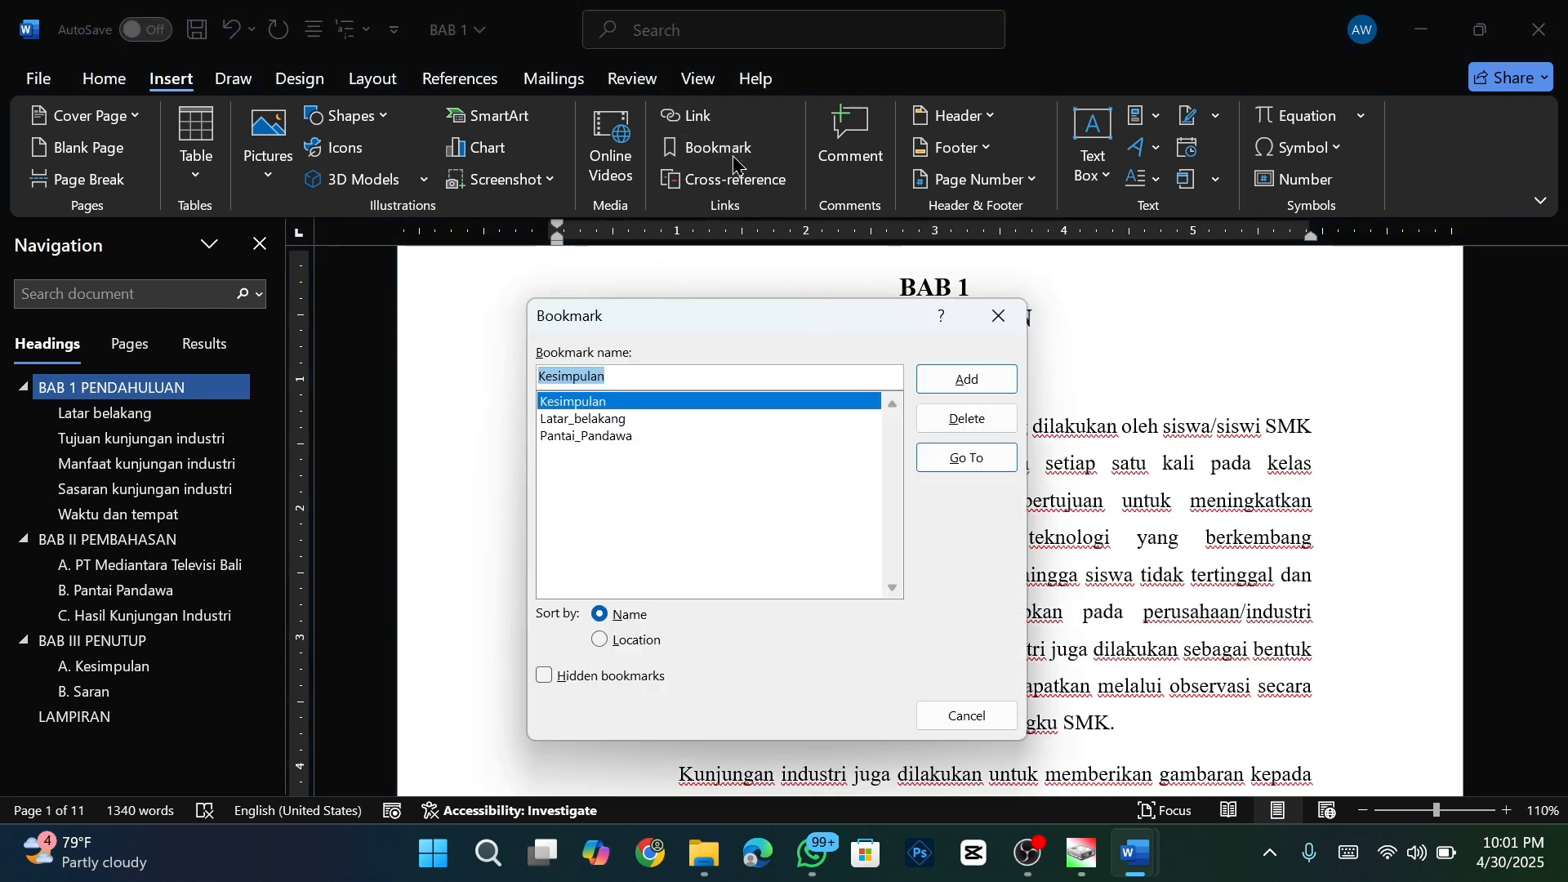
left_click(584, 437)
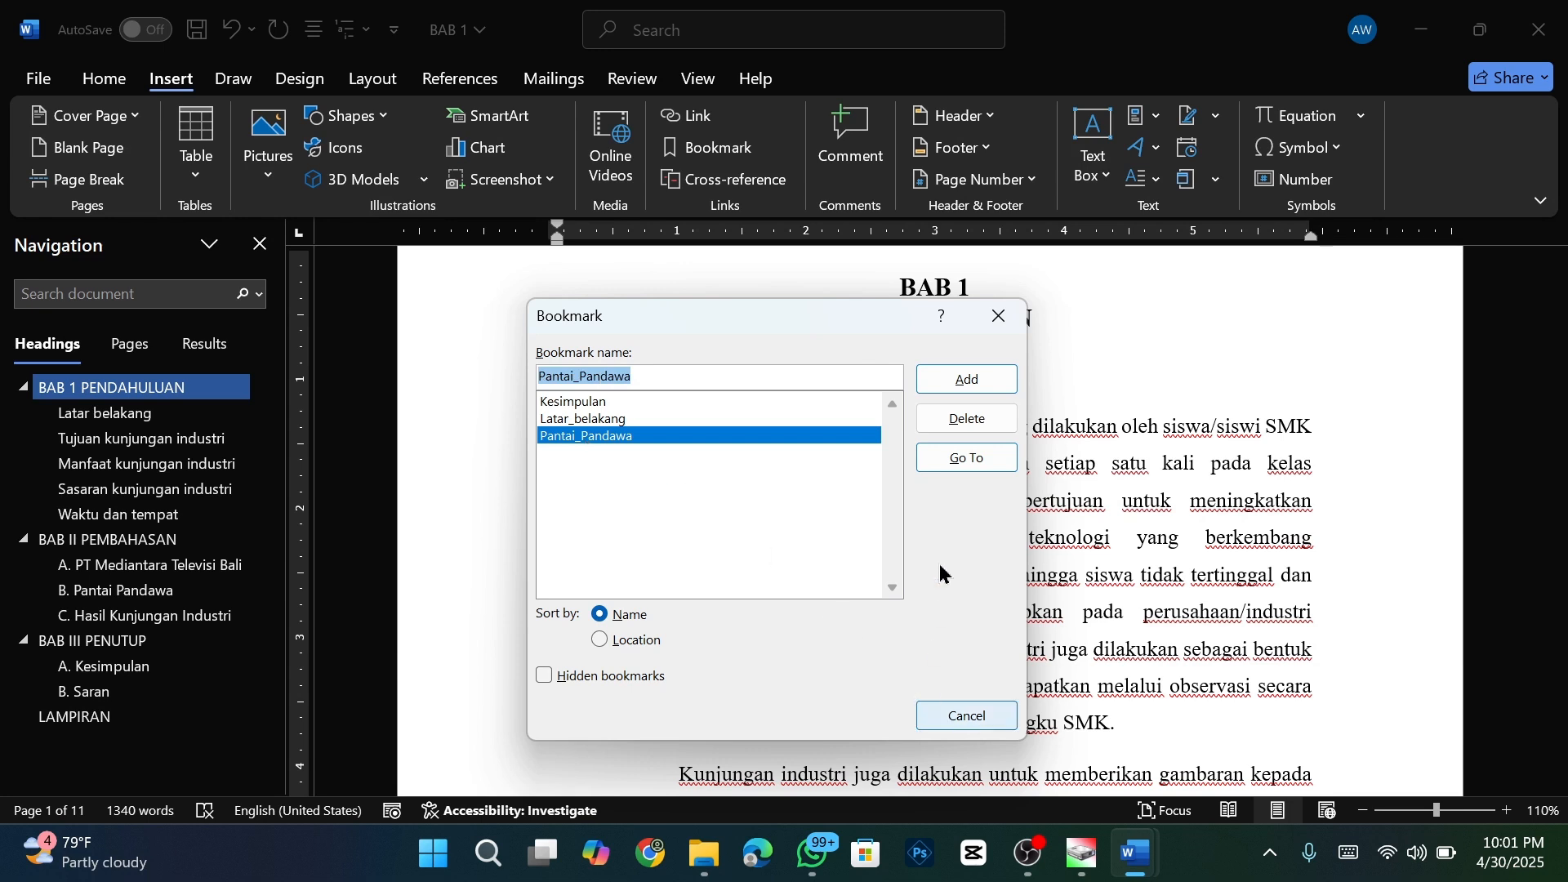
left_click(962, 462)
left_click(973, 466)
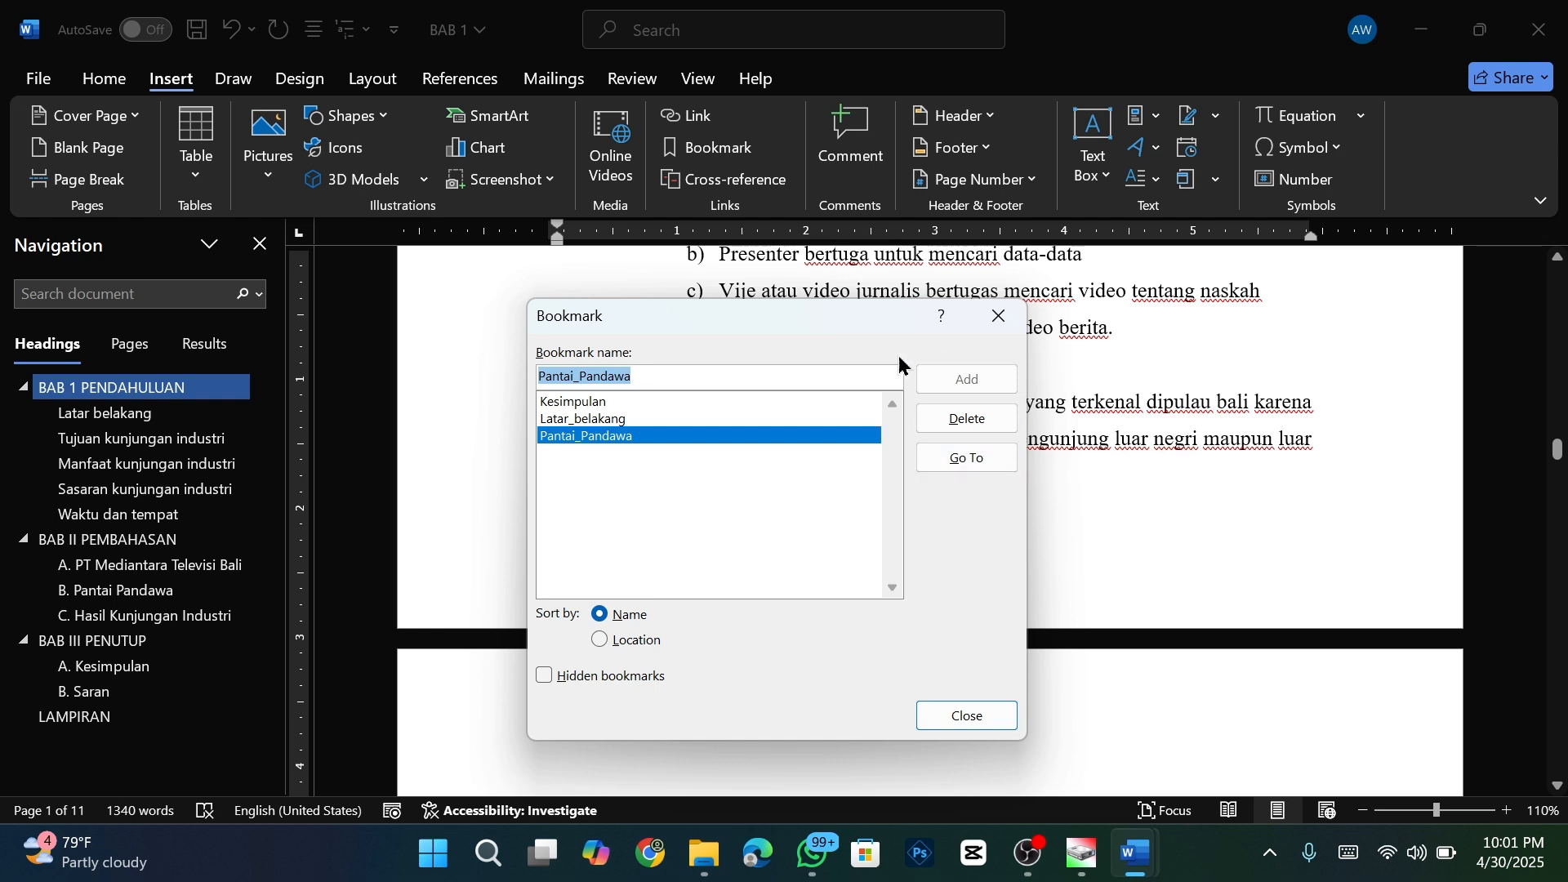
left_click_drag(849, 330, 923, 454)
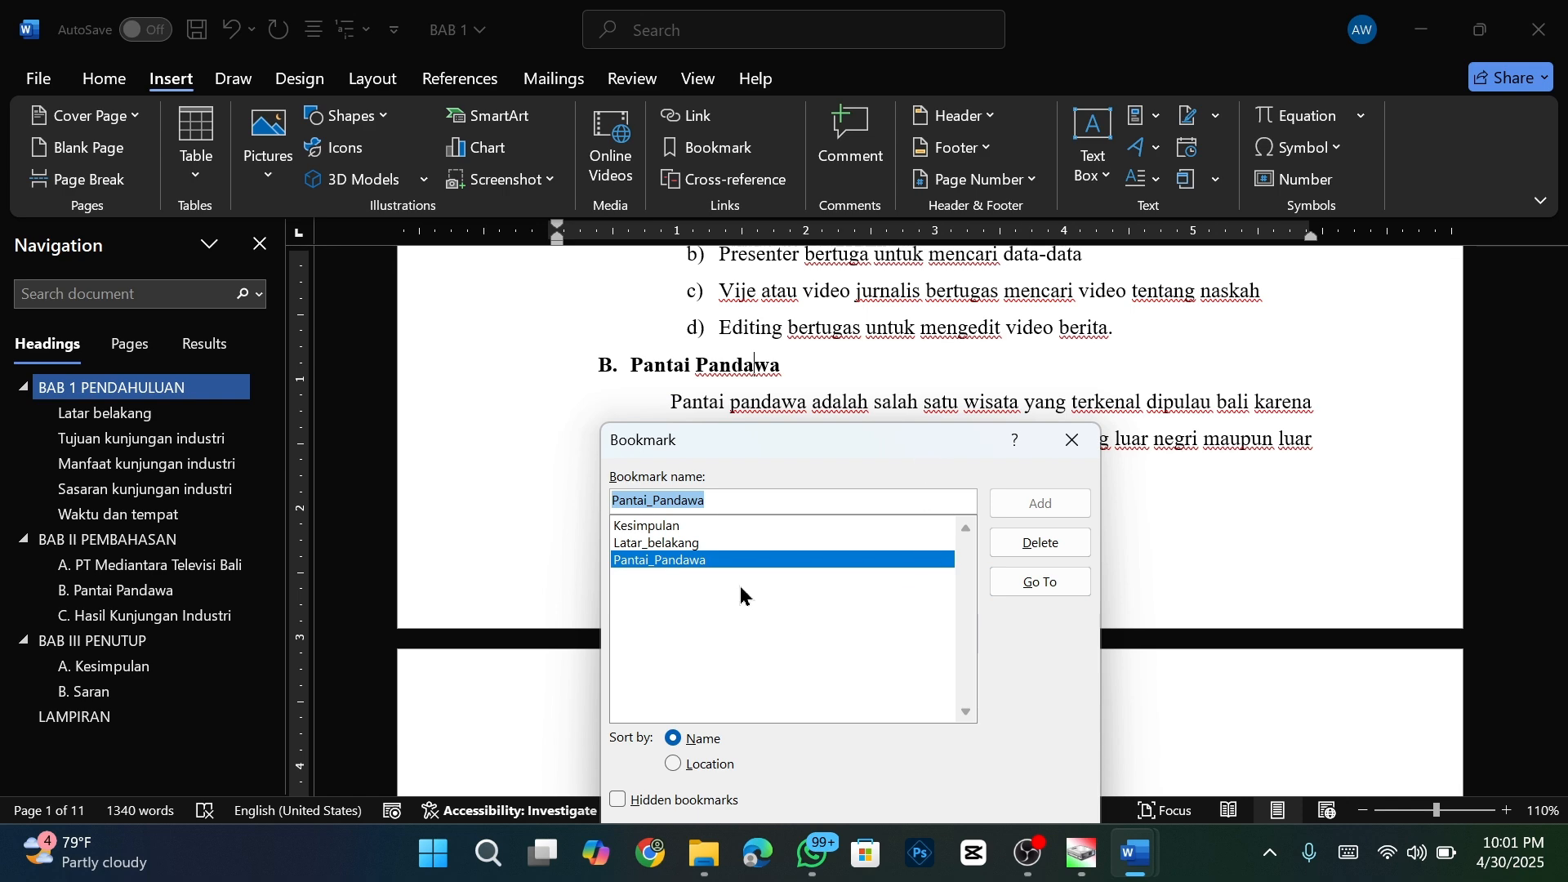
- Jump to the Latar_belakang bookmark and move the Bookmark dialog a little away from its position over the text
left_click(694, 545)
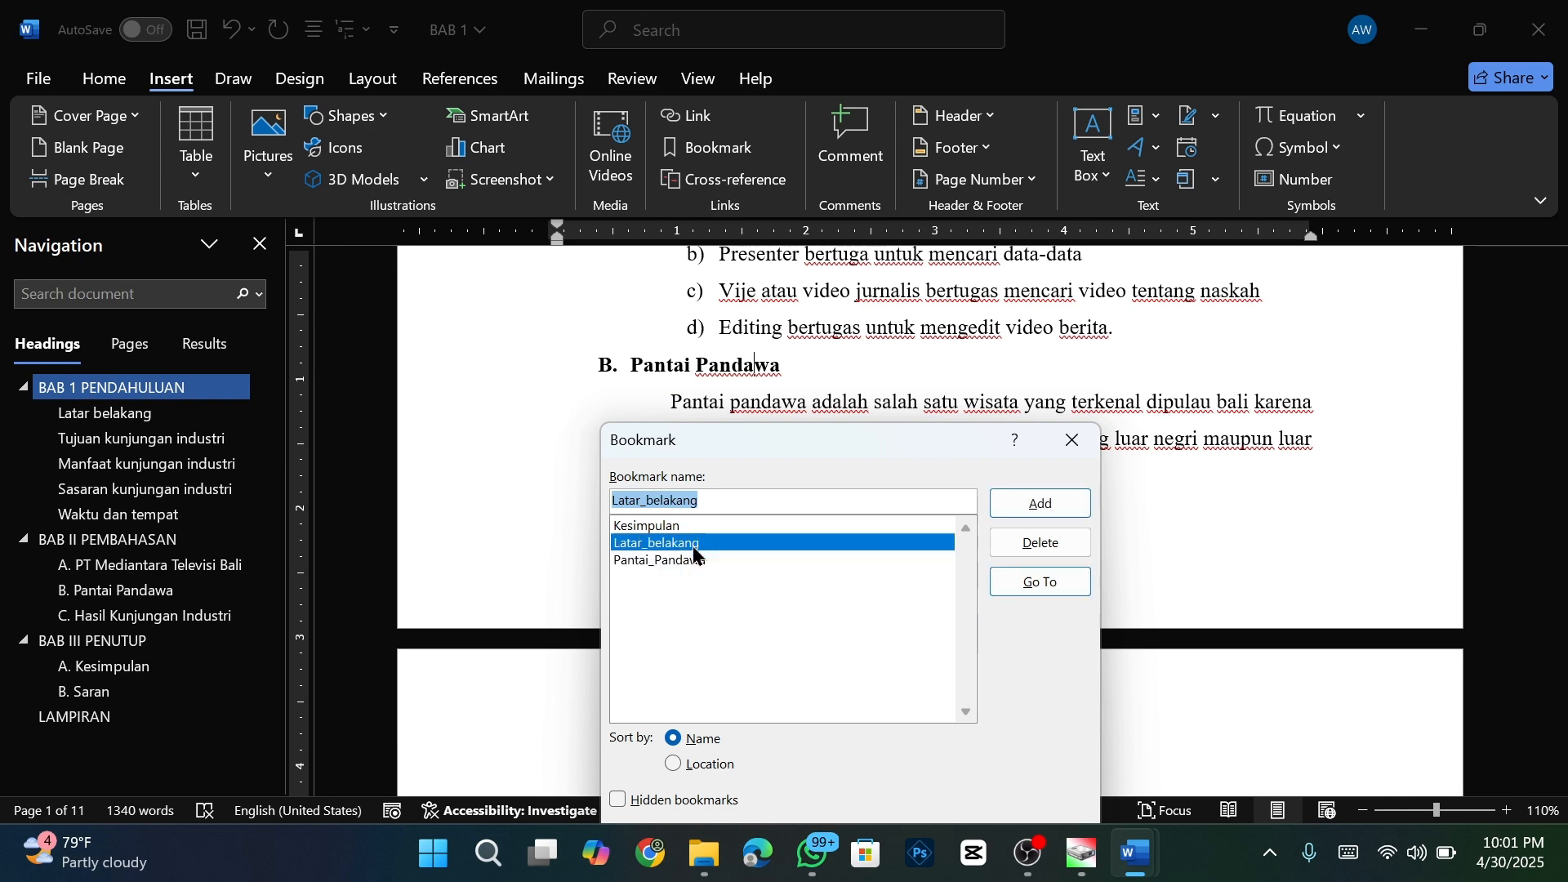
left_click(1031, 592)
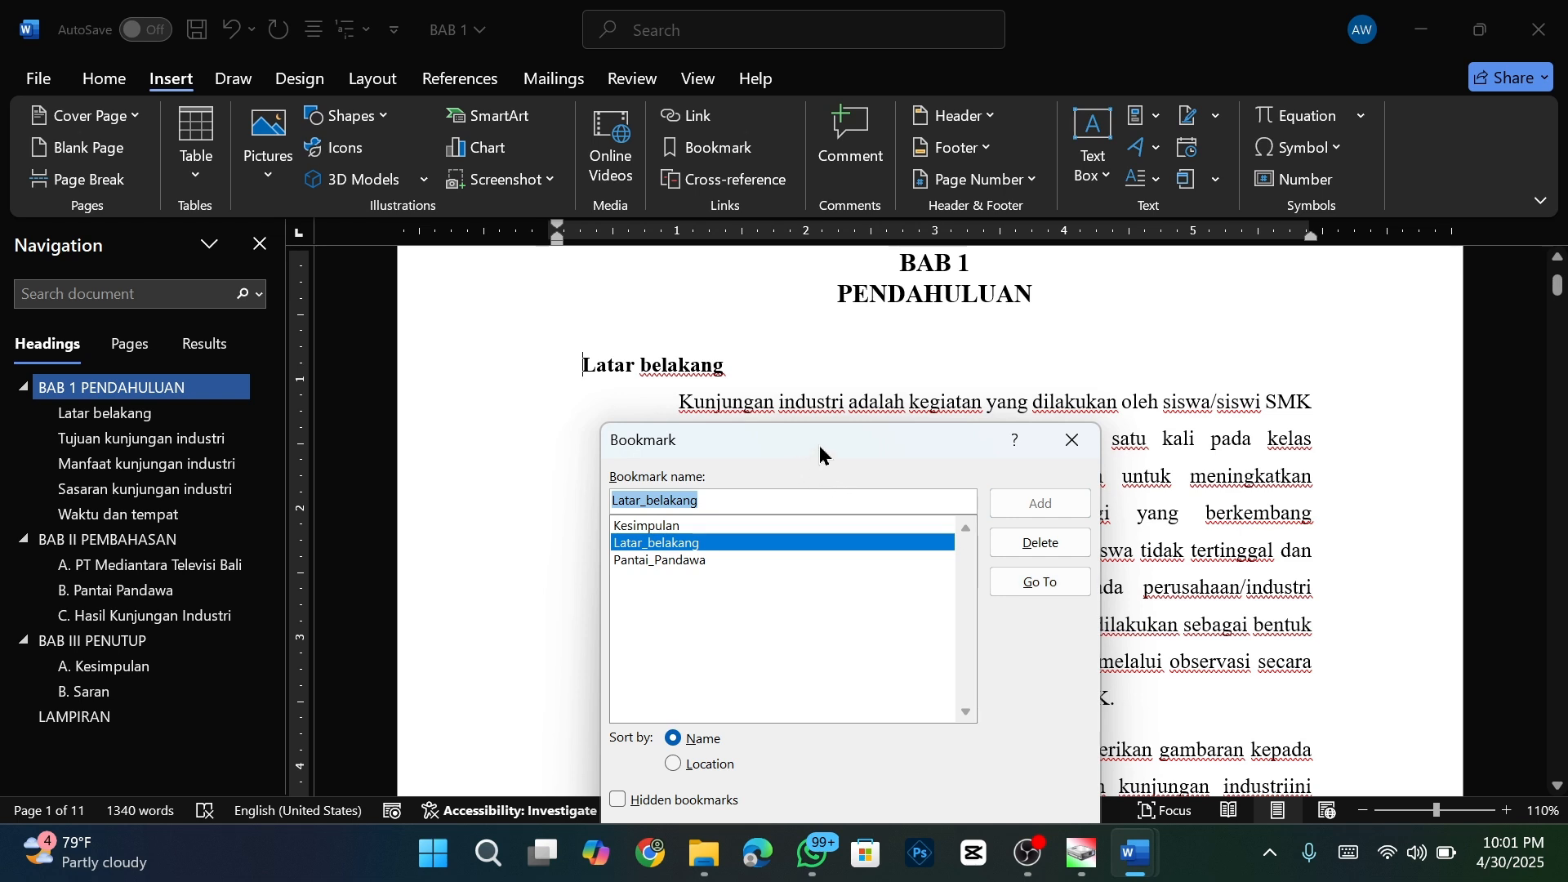
left_click_drag(820, 445, 706, 407)
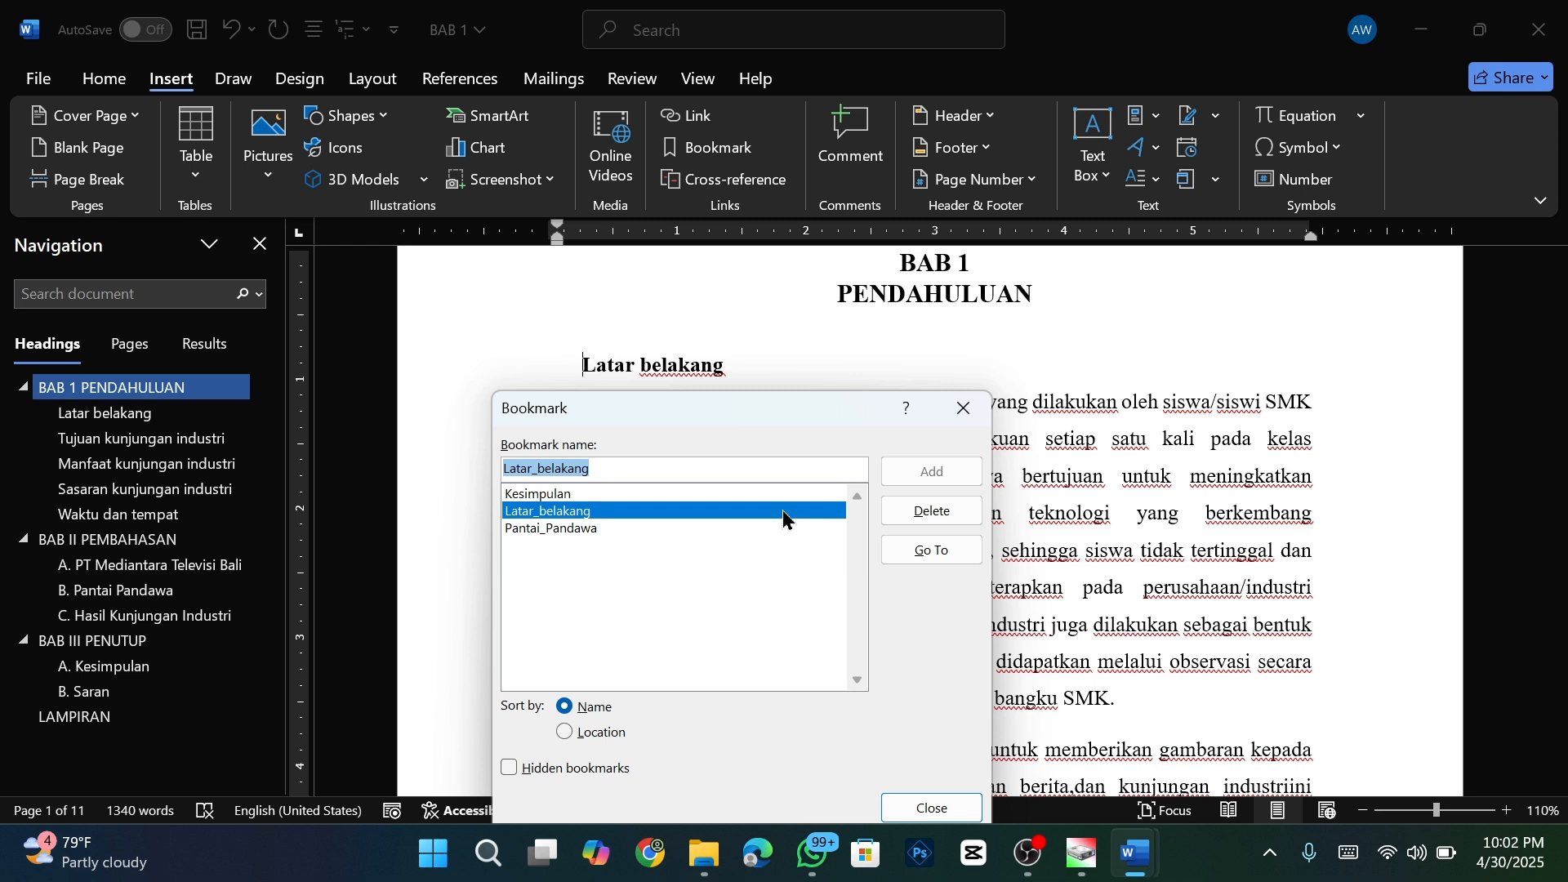
- Delete the Pantai_Pandawa bookmark and close the Bookmark dialog
left_click(590, 529)
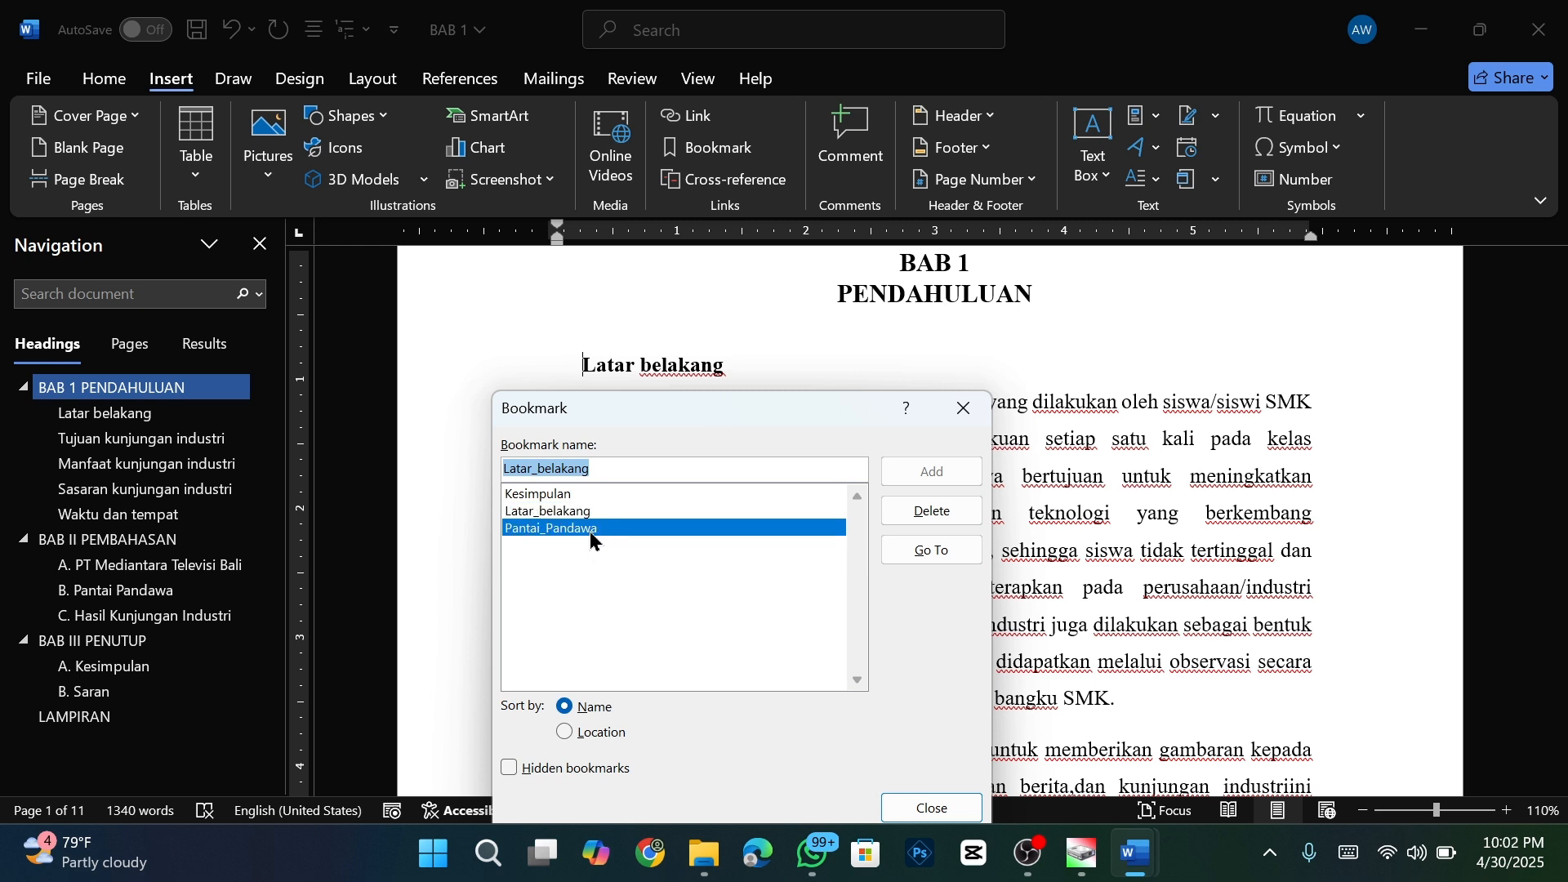
left_click(932, 511)
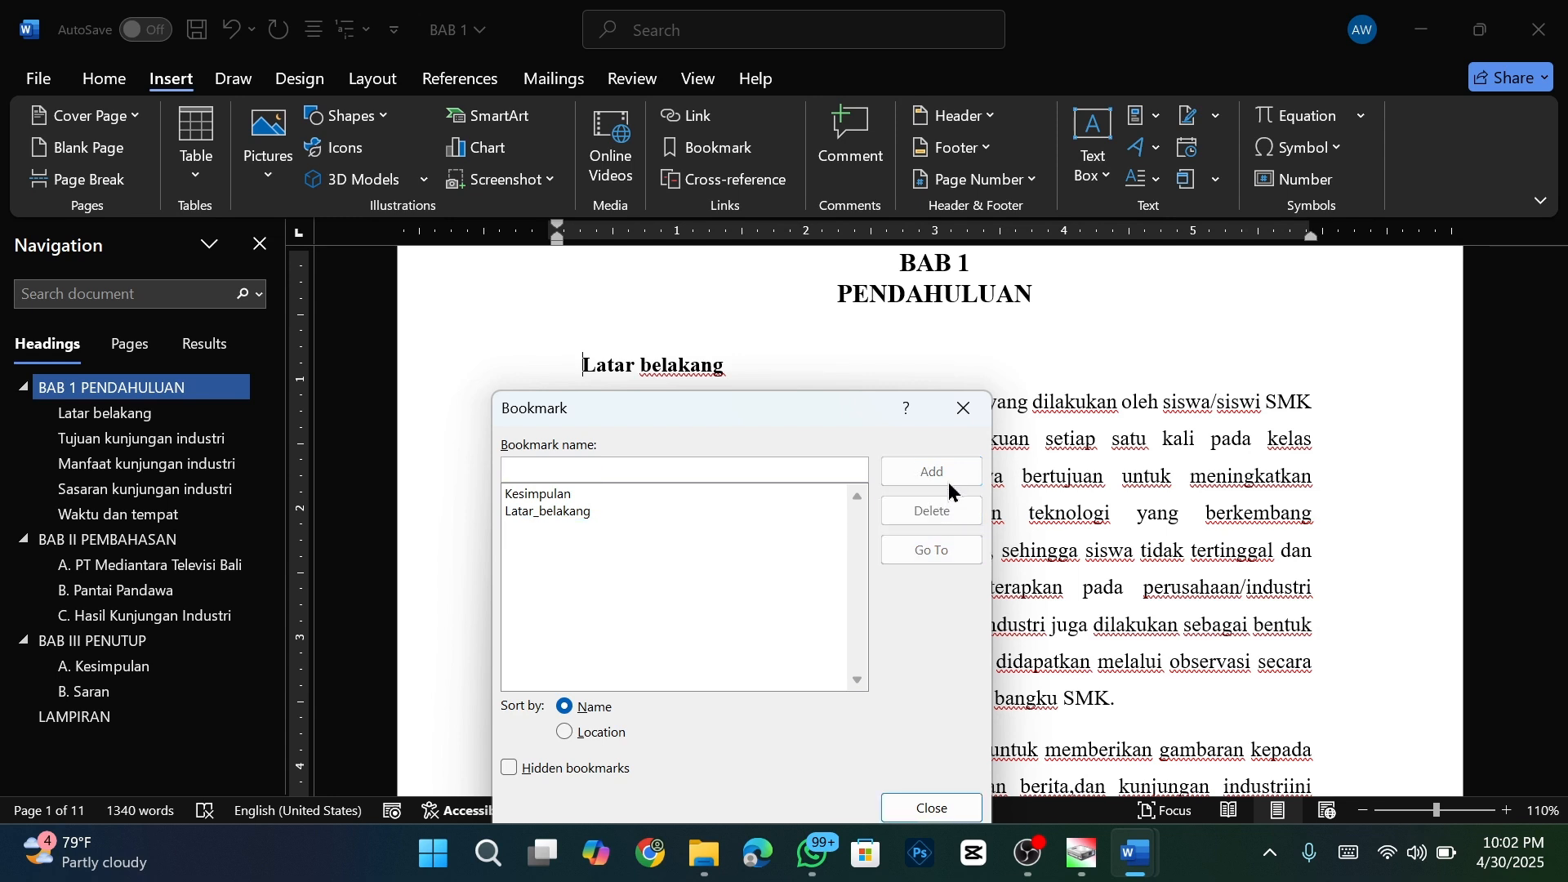
left_click(964, 407)
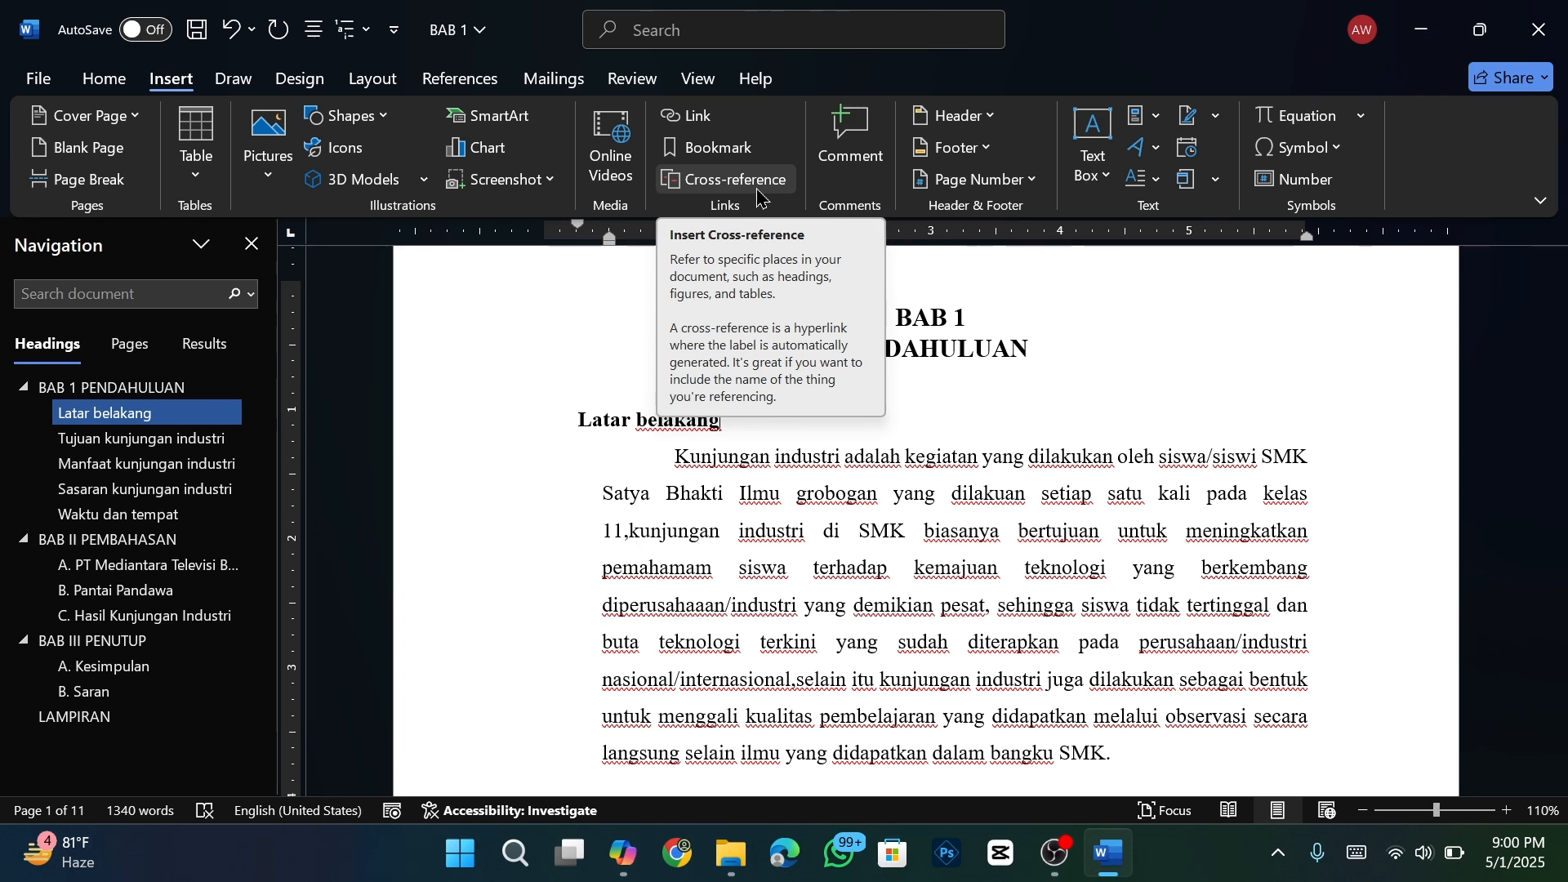
- Set the cross-reference type to Bookmark, review the bookmarks offered as targets, and leave without inserting a reference
left_click(757, 190)
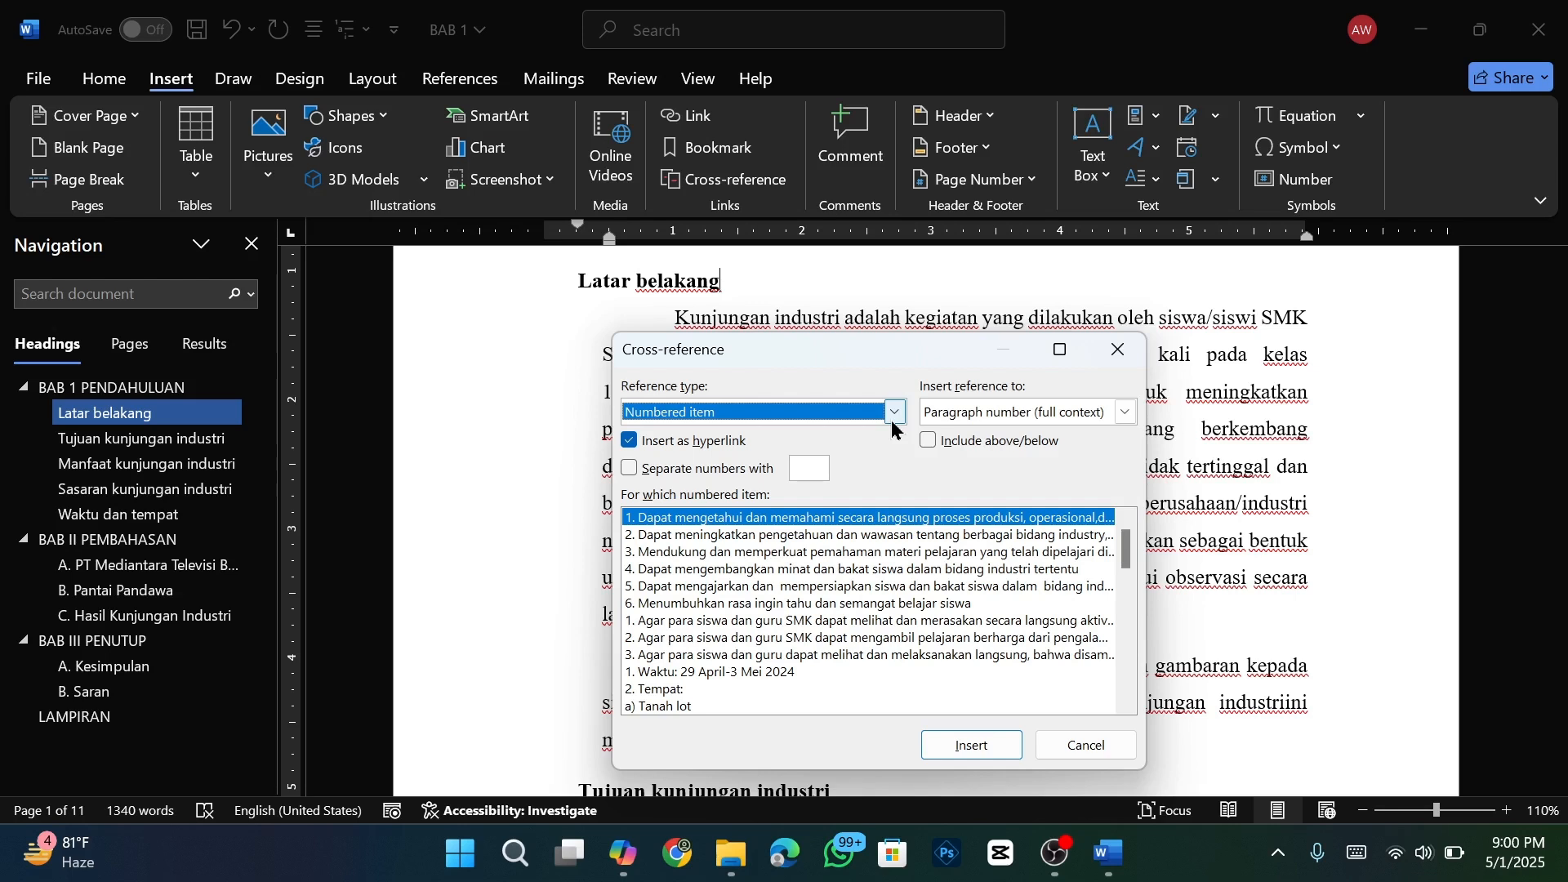
left_click(895, 413)
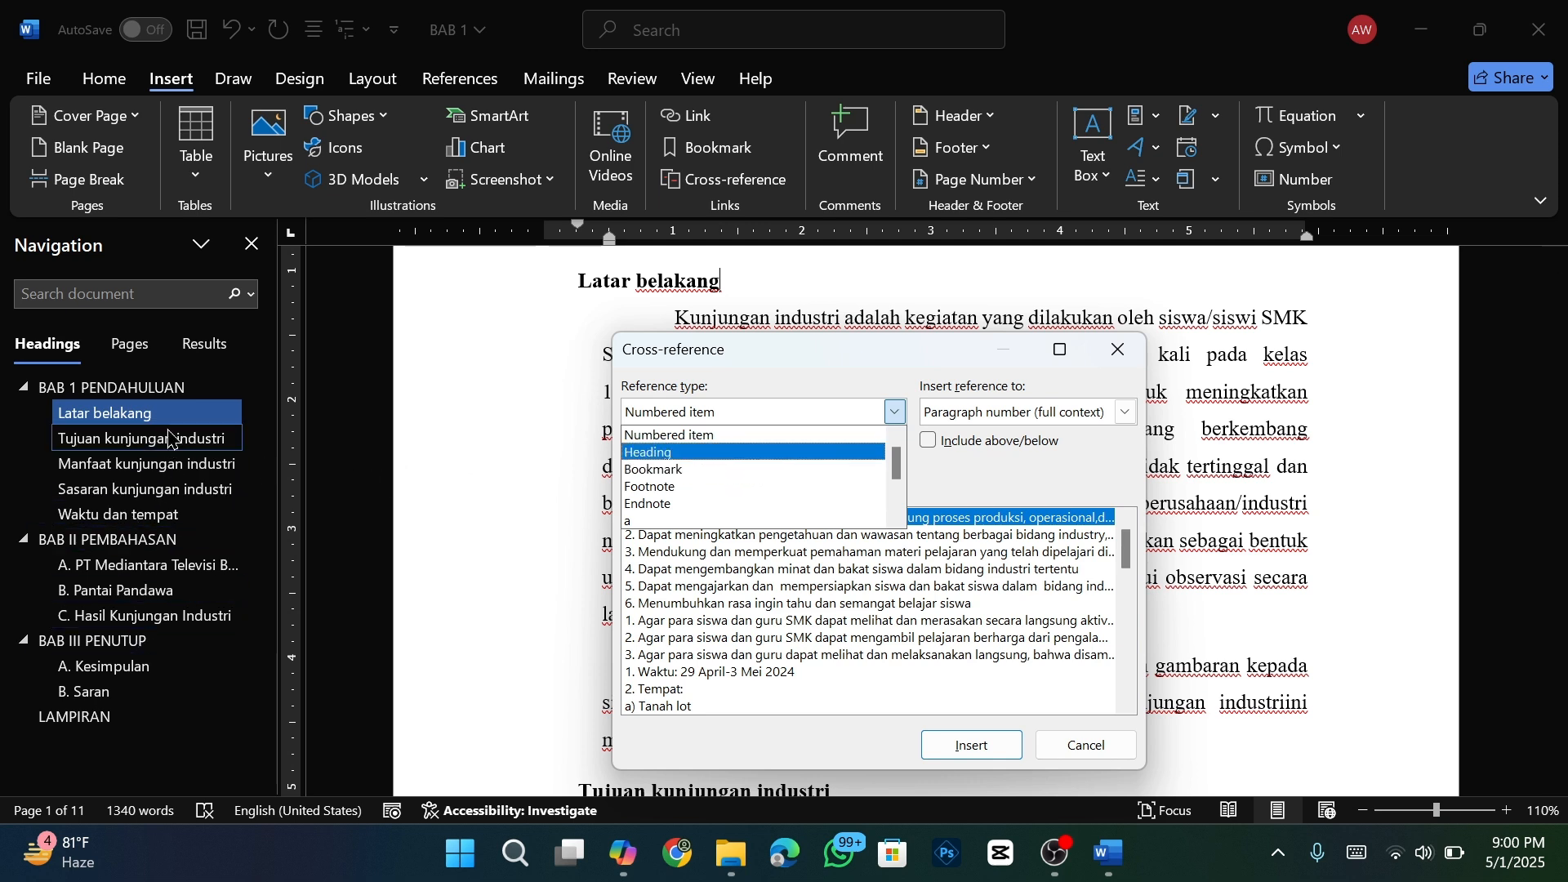
left_click(673, 469)
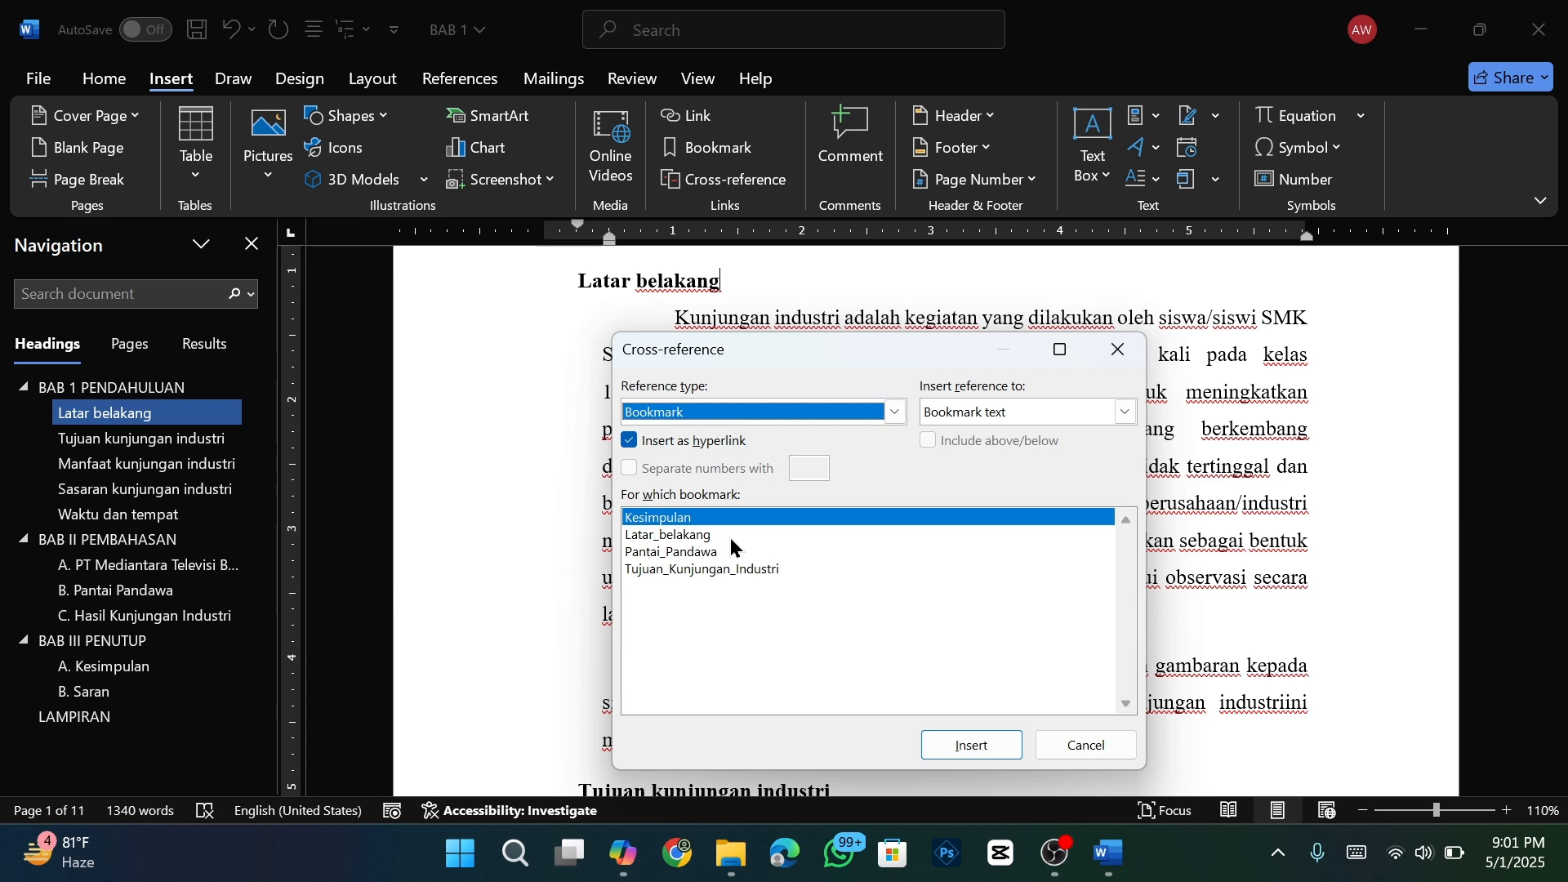
left_click(1078, 744)
- Bookmark the whole "Manfaat kunjungan industri" section, heading and numbered list included, as Manfaat_Kunjungan_Industri, and clear the selection
scroll(741, 494, "down", 3)
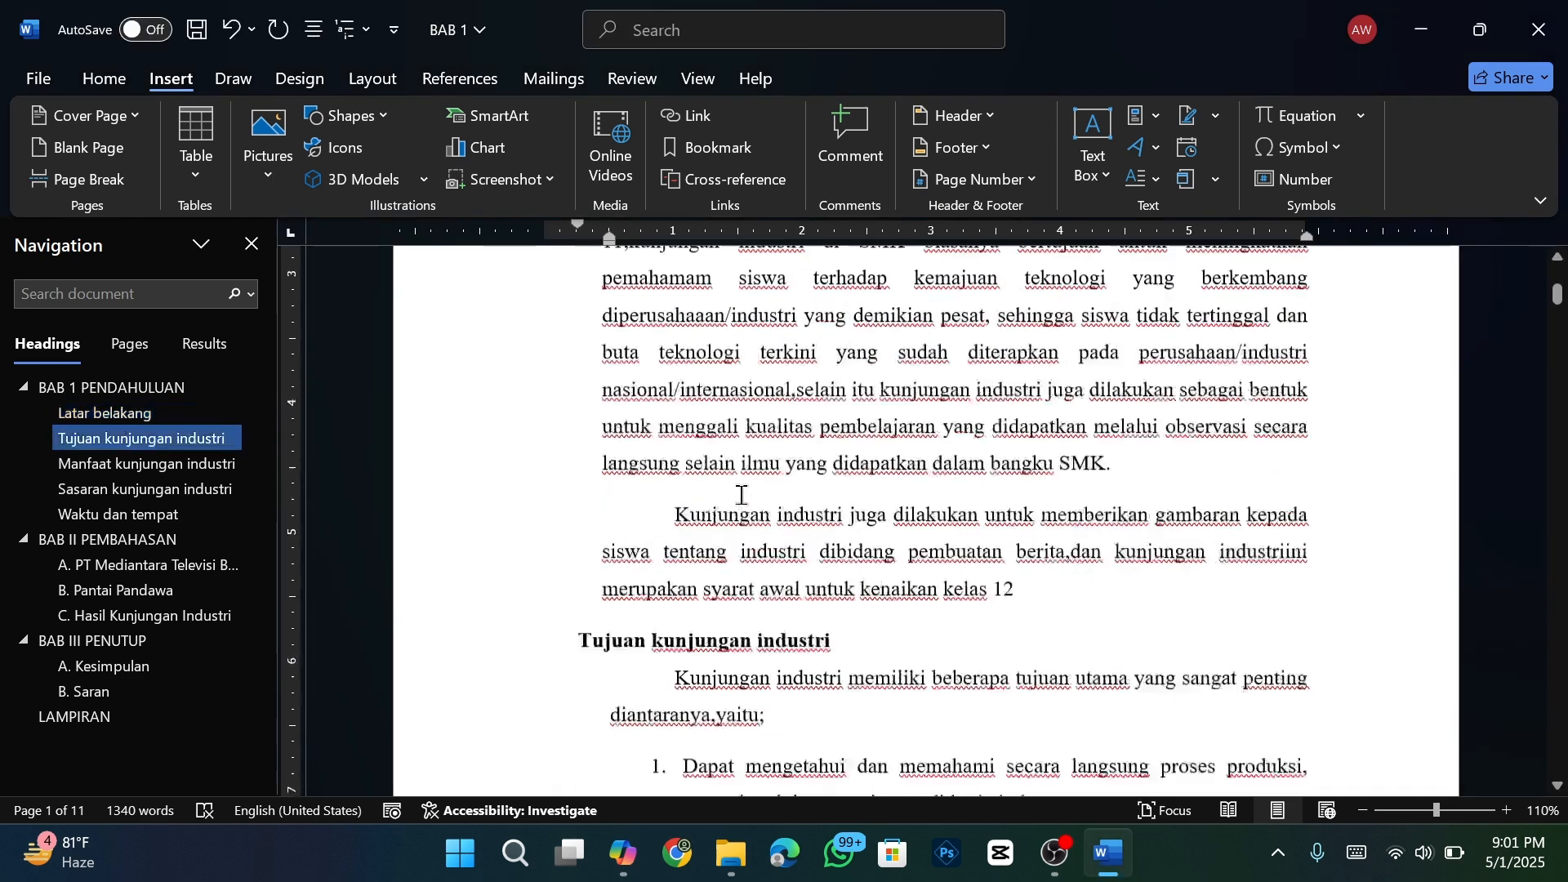
scroll(741, 494, "down", 5)
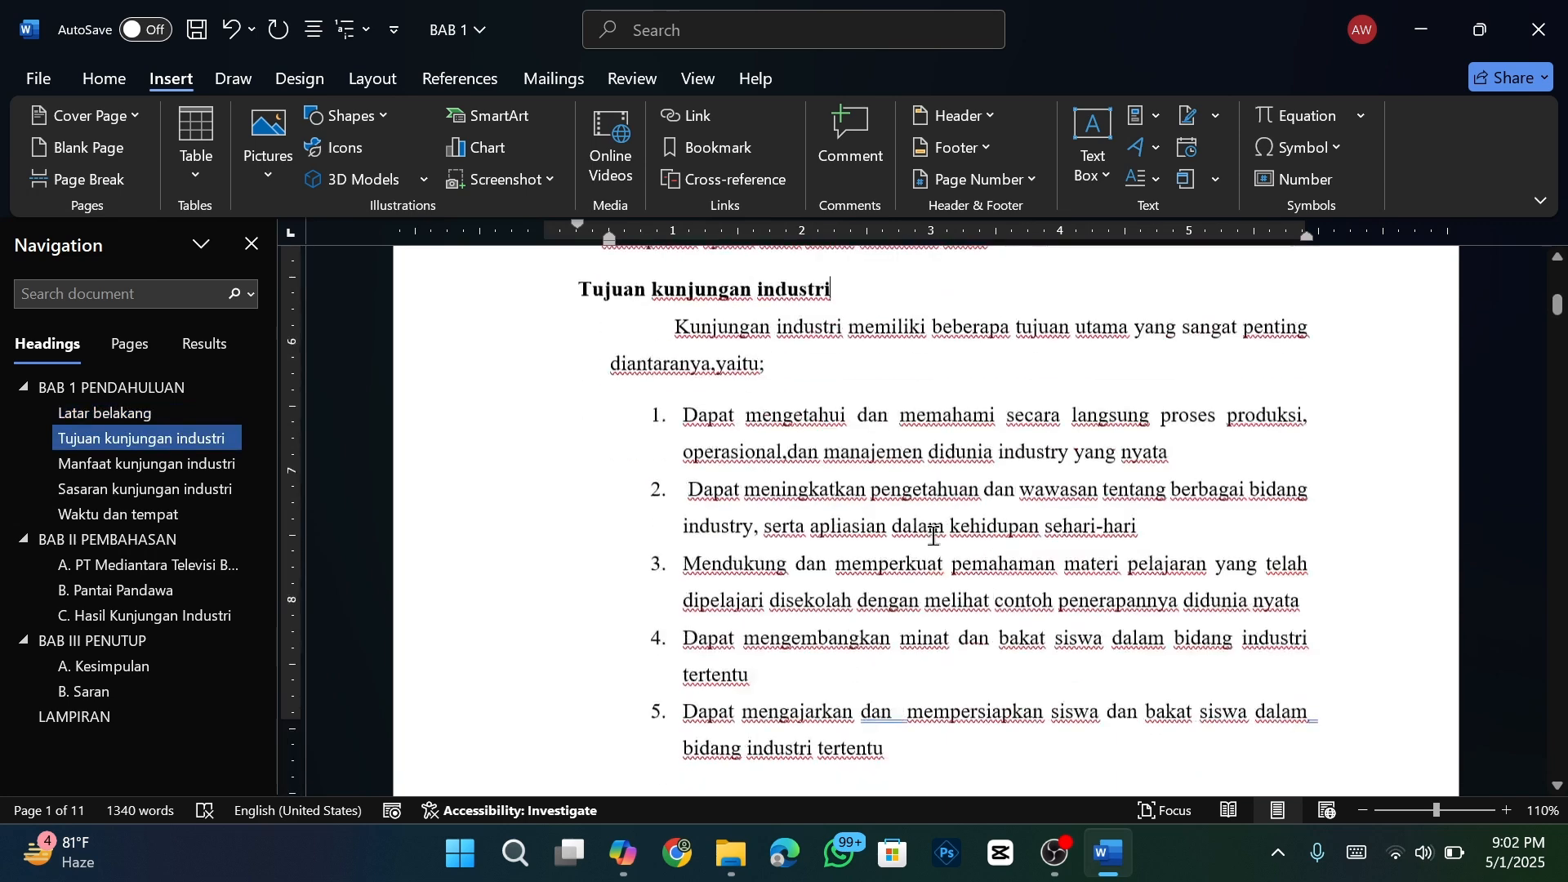
scroll(934, 537, "down", 10)
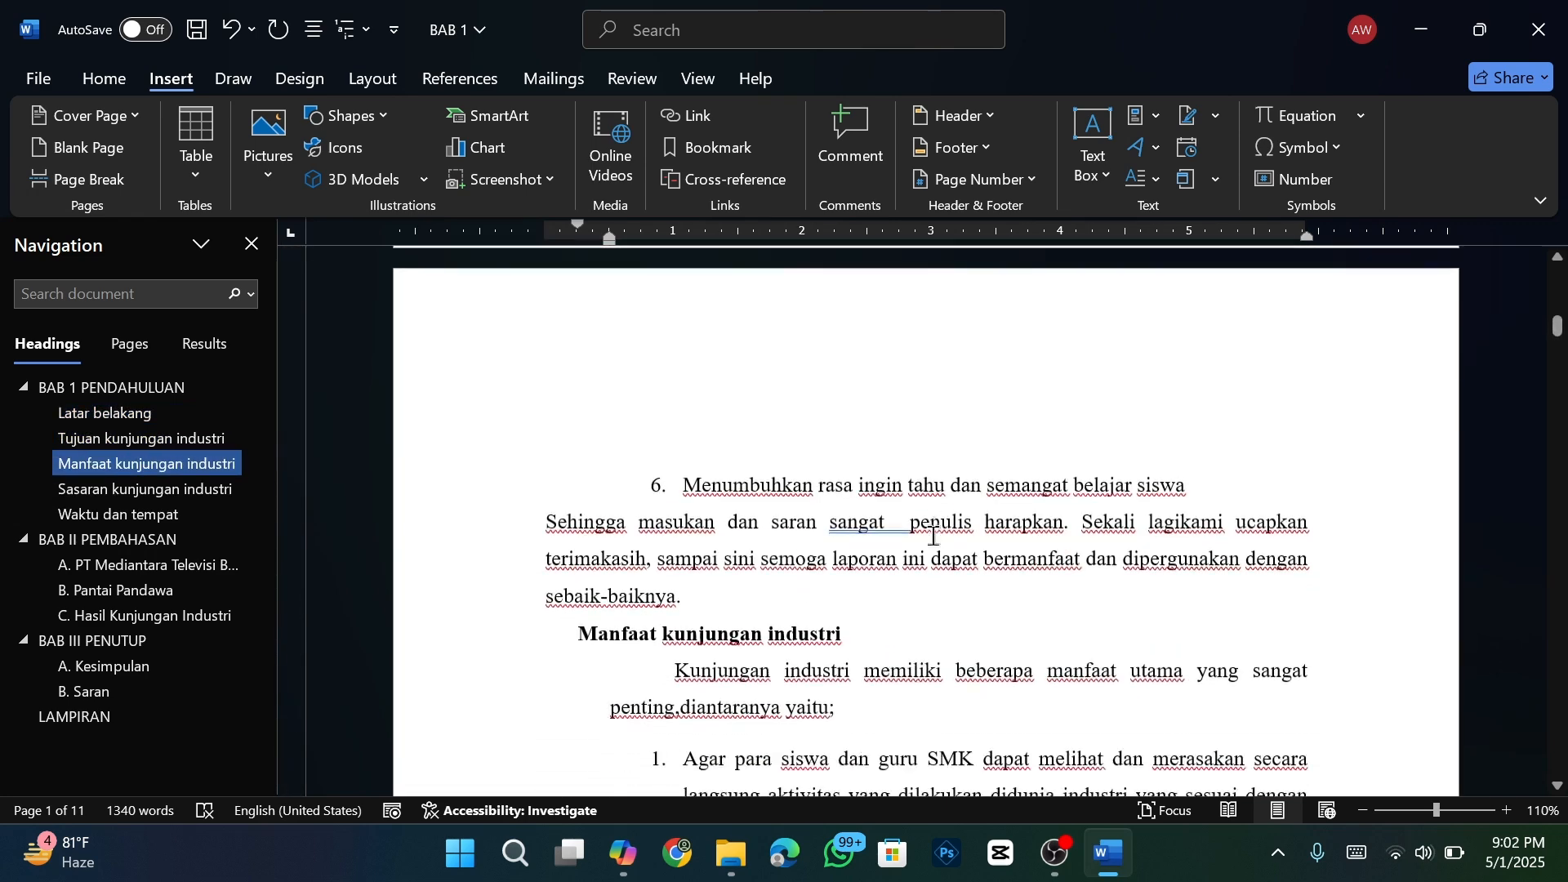
scroll(934, 537, "down", 5)
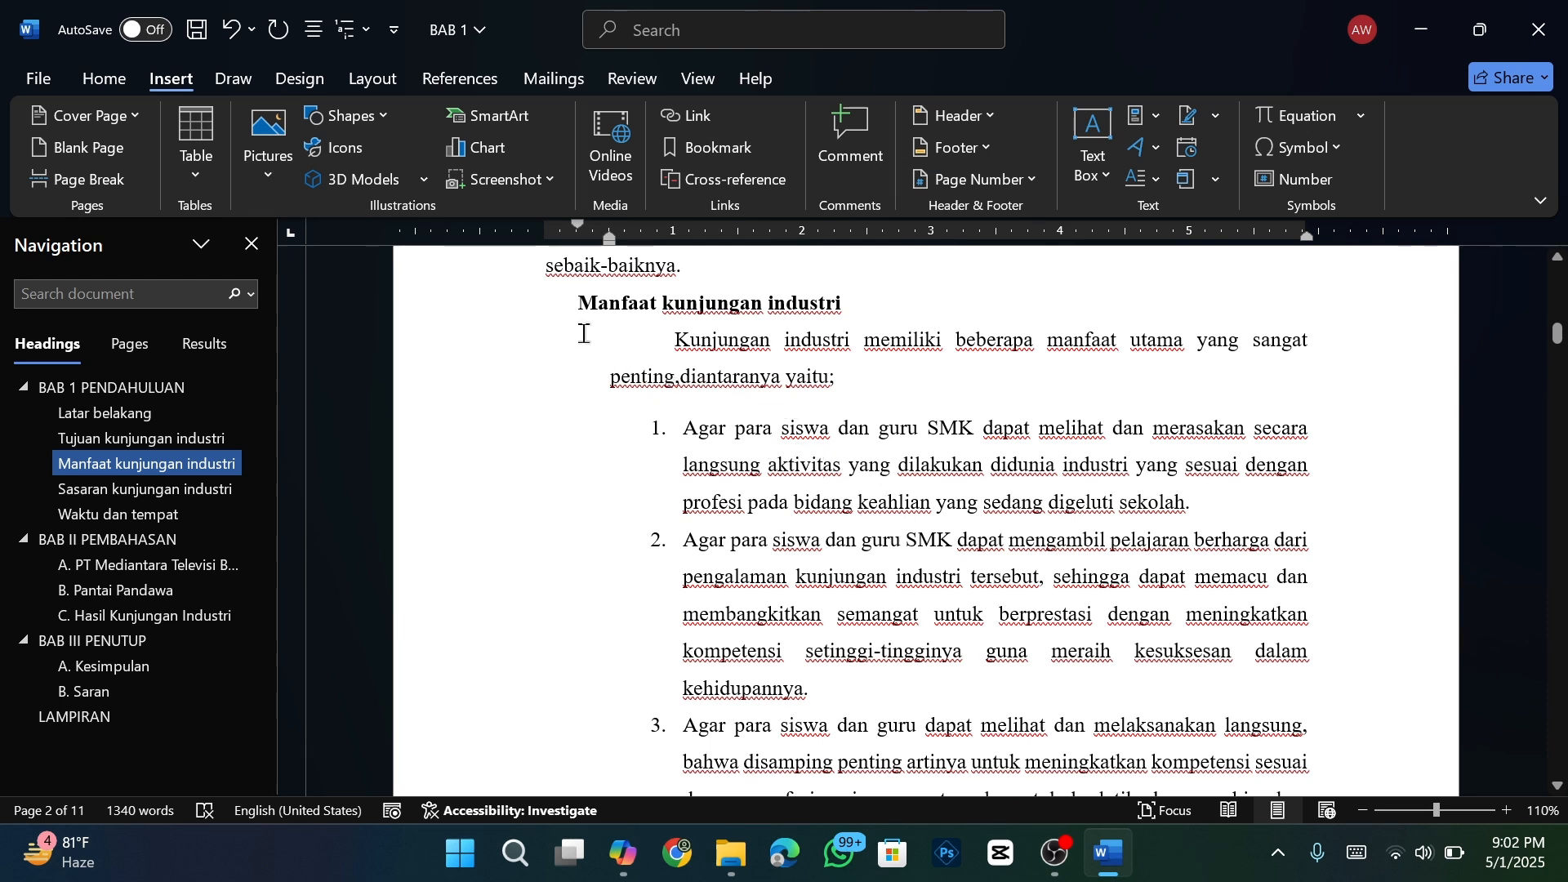
left_click_drag(577, 304, 936, 623)
scroll(923, 564, "down", 1)
scroll(927, 588, "down", 2)
scroll(936, 622, "up", 4)
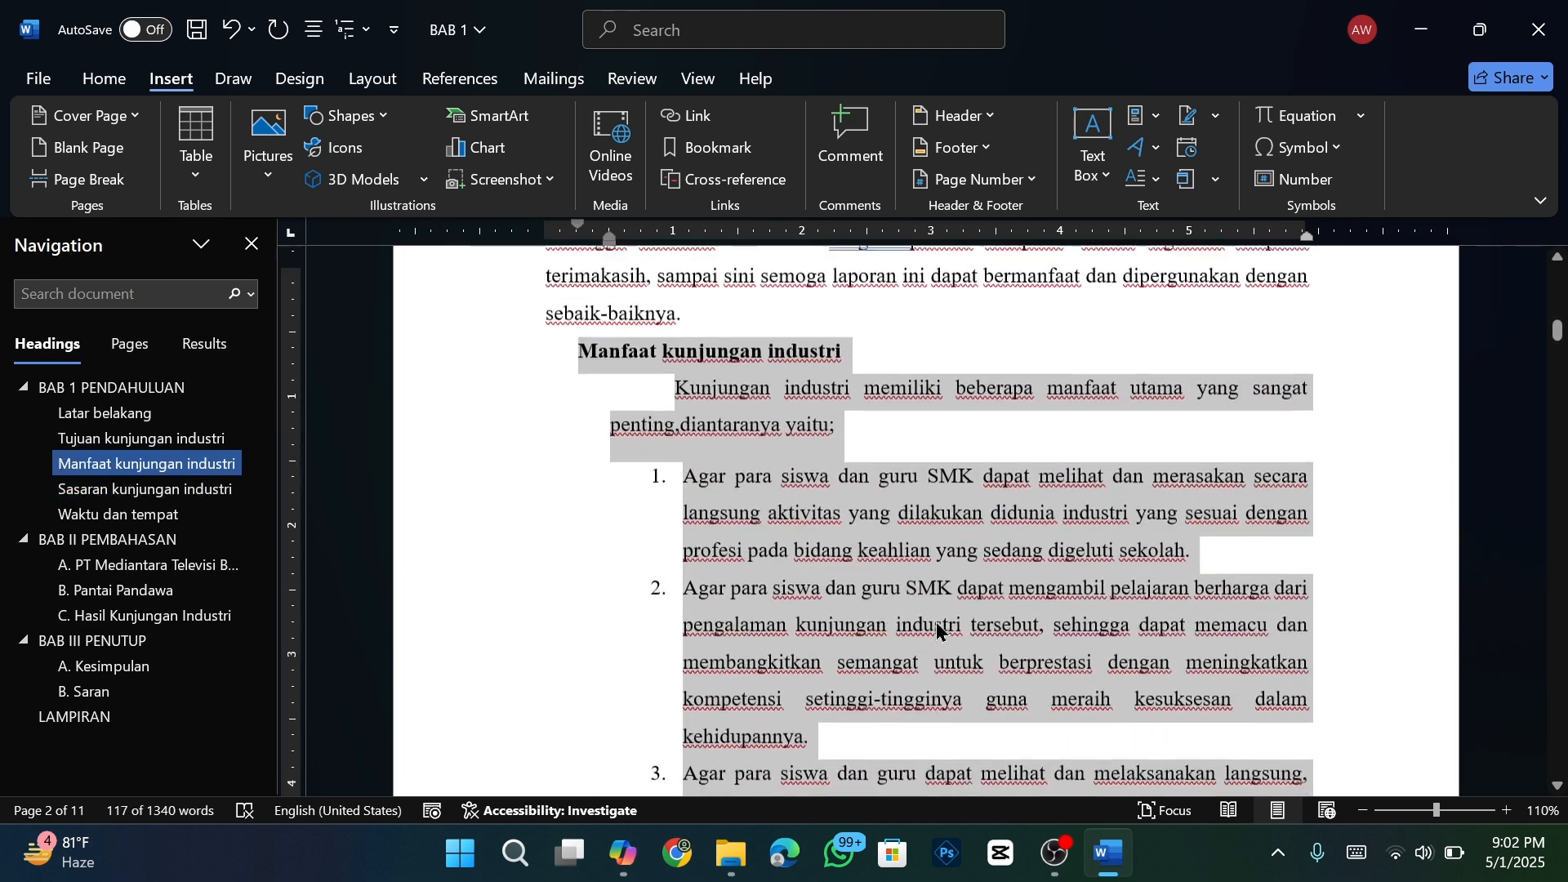
scroll(936, 623, "up", 1)
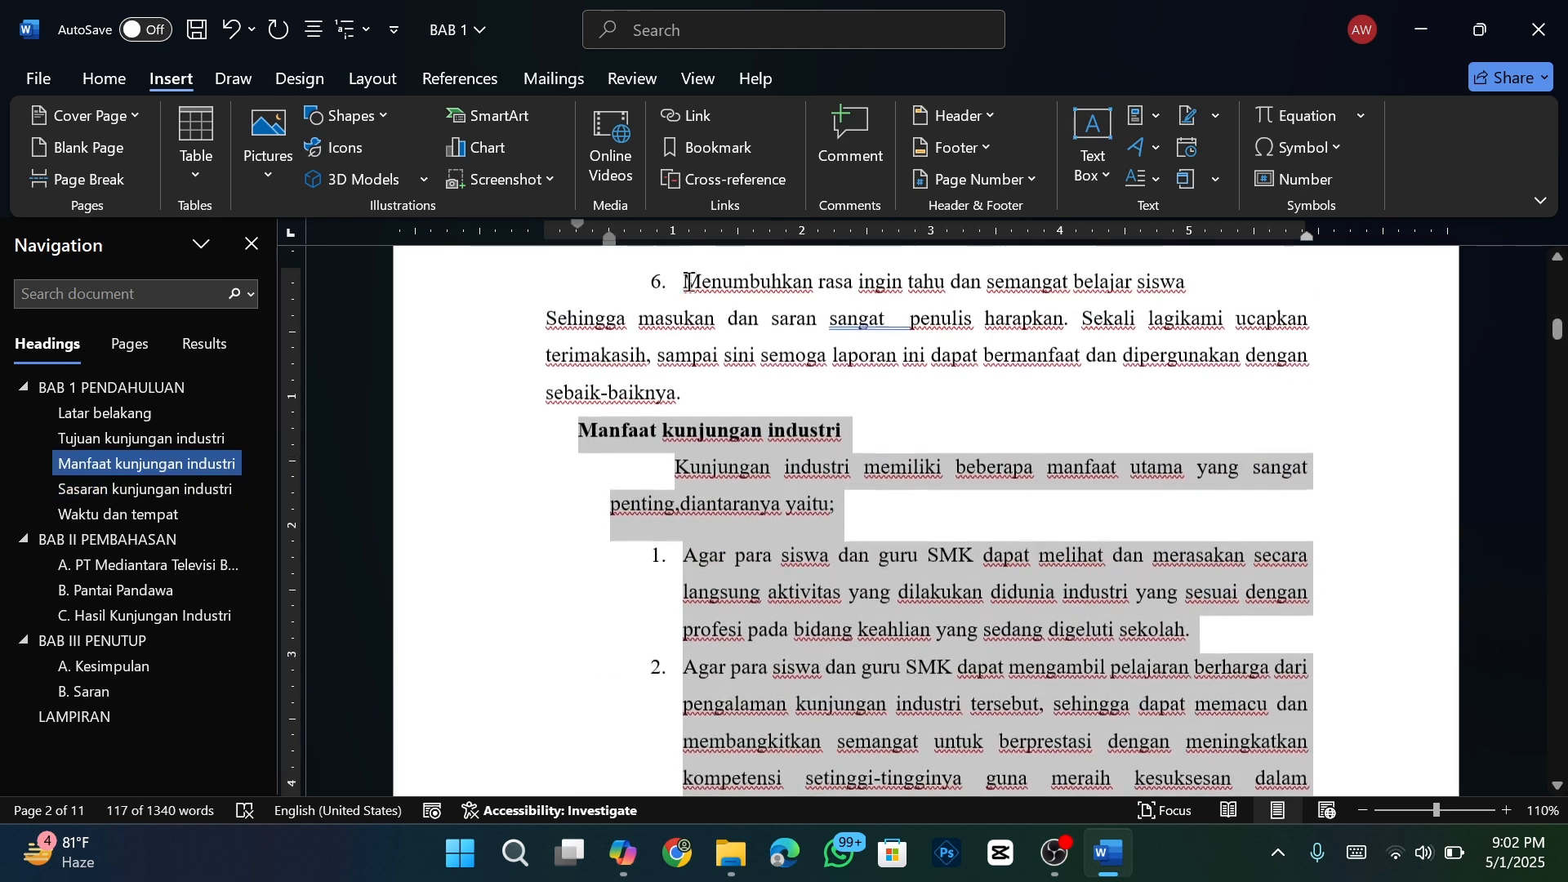
left_click(712, 149)
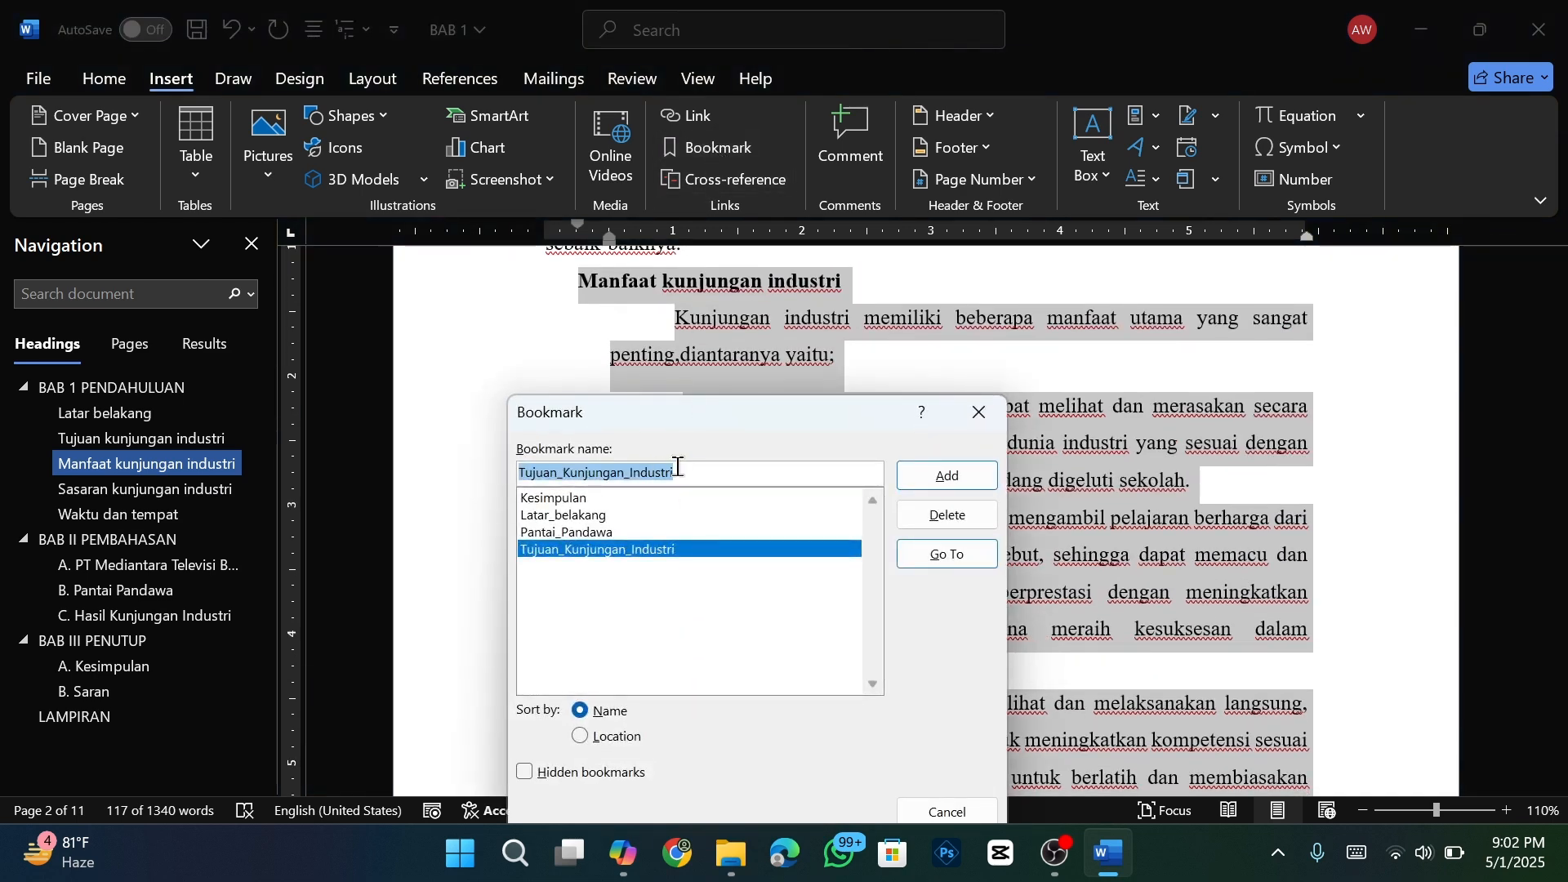
type("M")
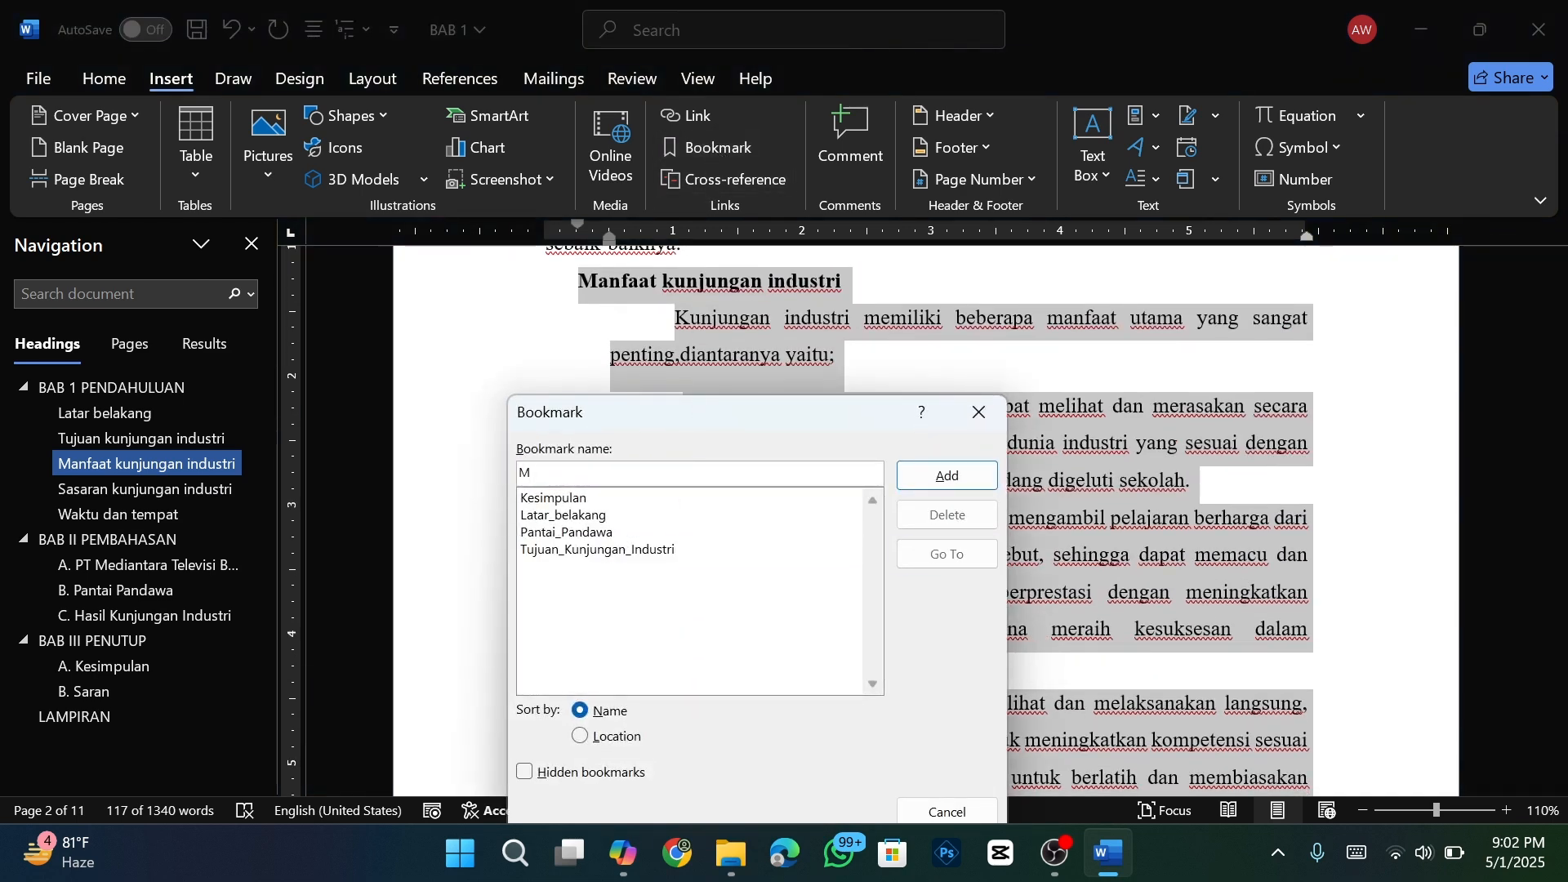
type("anfaat_")
type("Kunjungan_Industri")
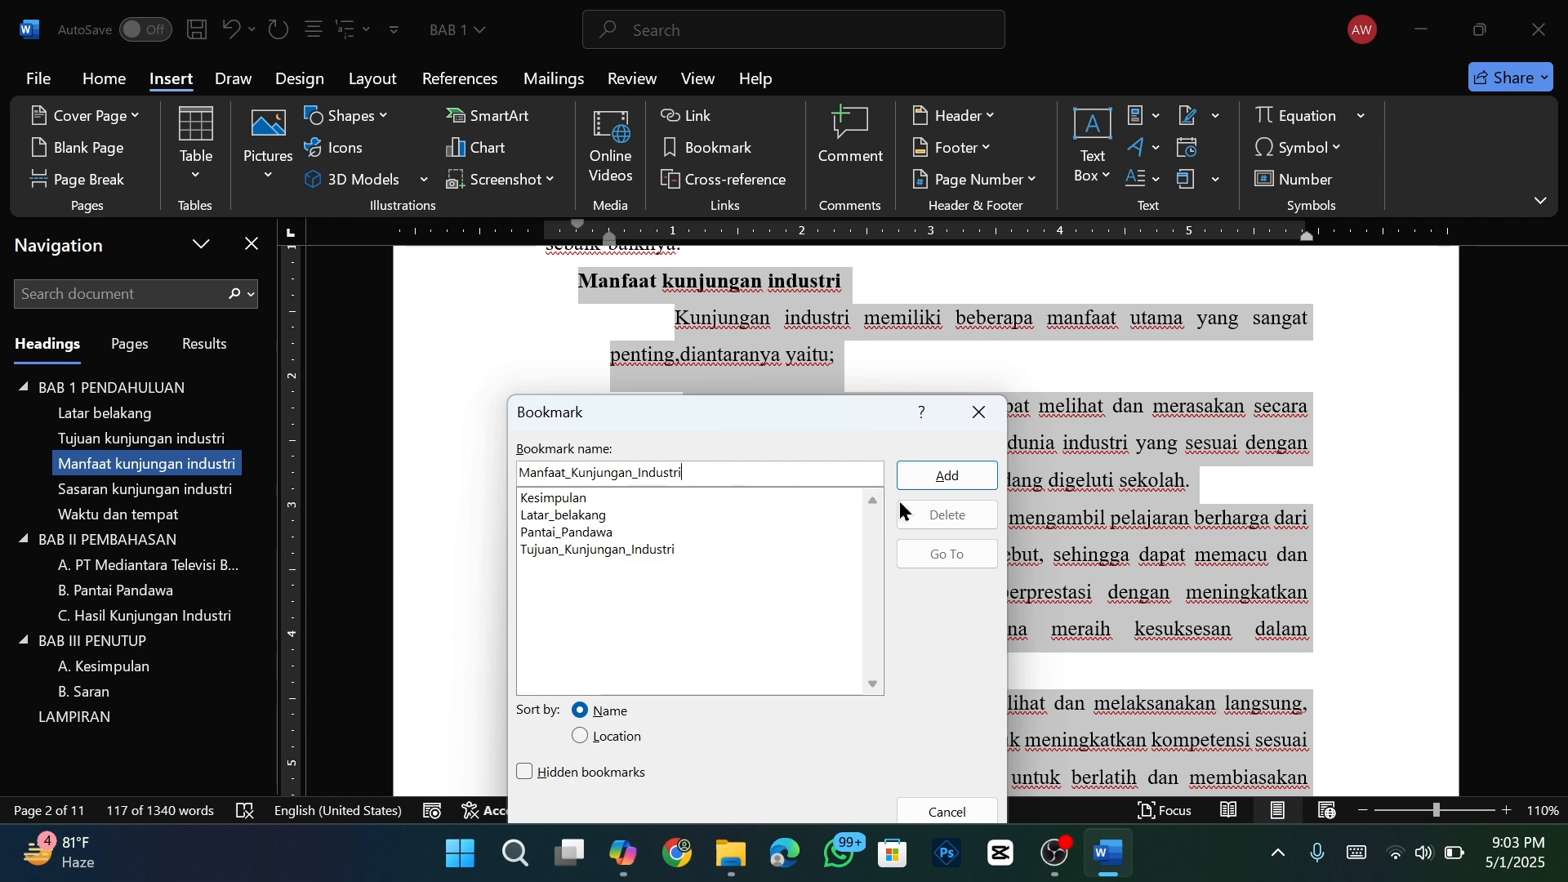
left_click(925, 493)
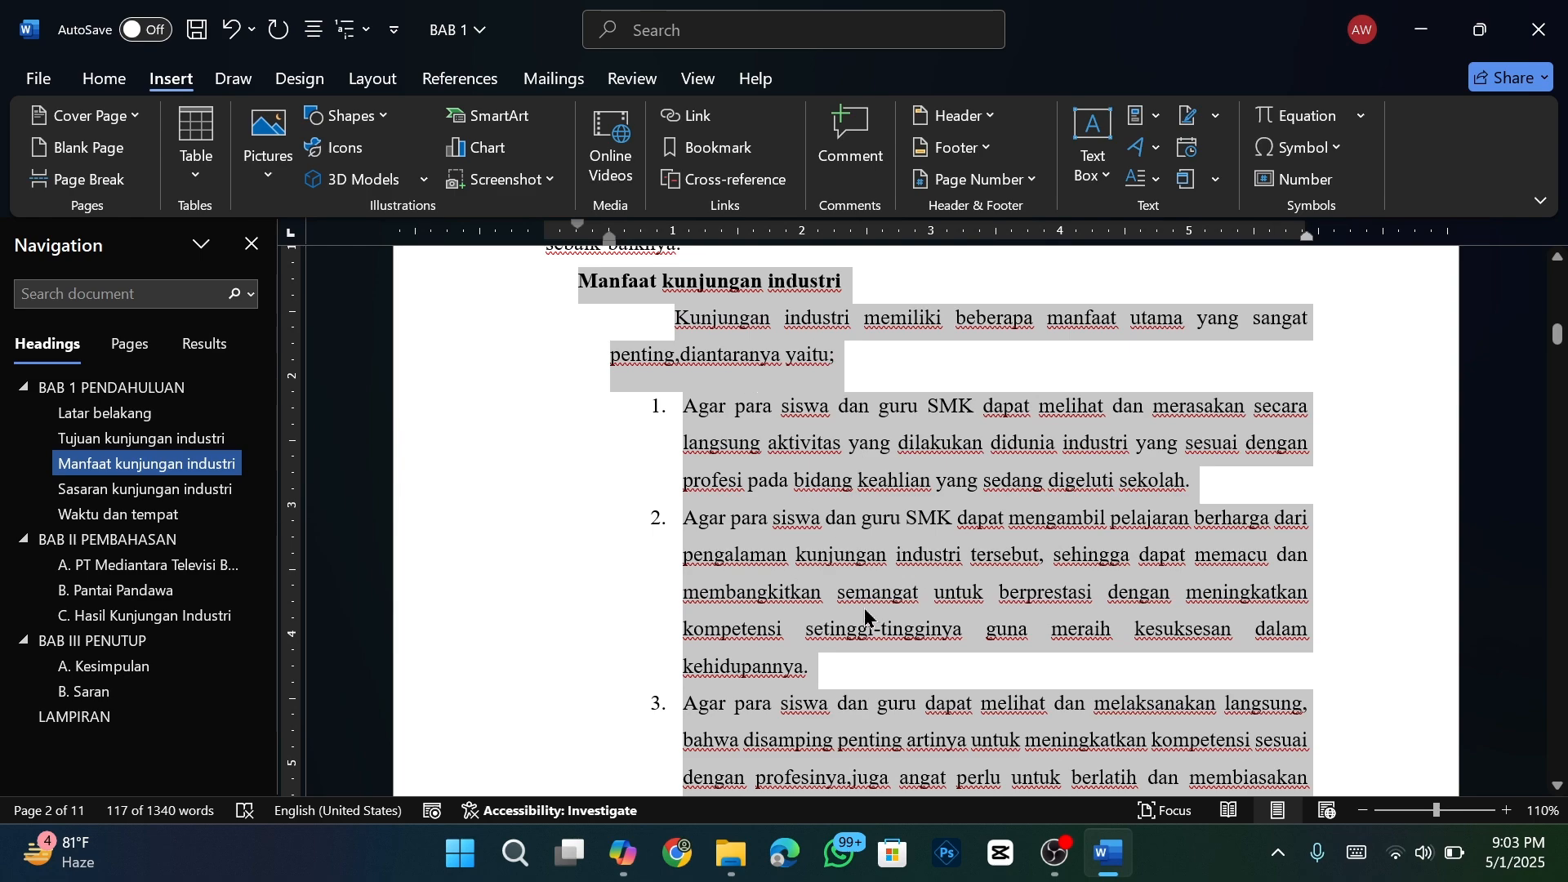
left_click(890, 583)
- Insert a hyperlinked cross-reference to the Manfaat_Kunjungan_Industri bookmark's text on the empty line above the "C. Hasil Kunjungan Industri" heading
scroll(903, 493, "up", 3)
scroll(906, 493, "down", 9)
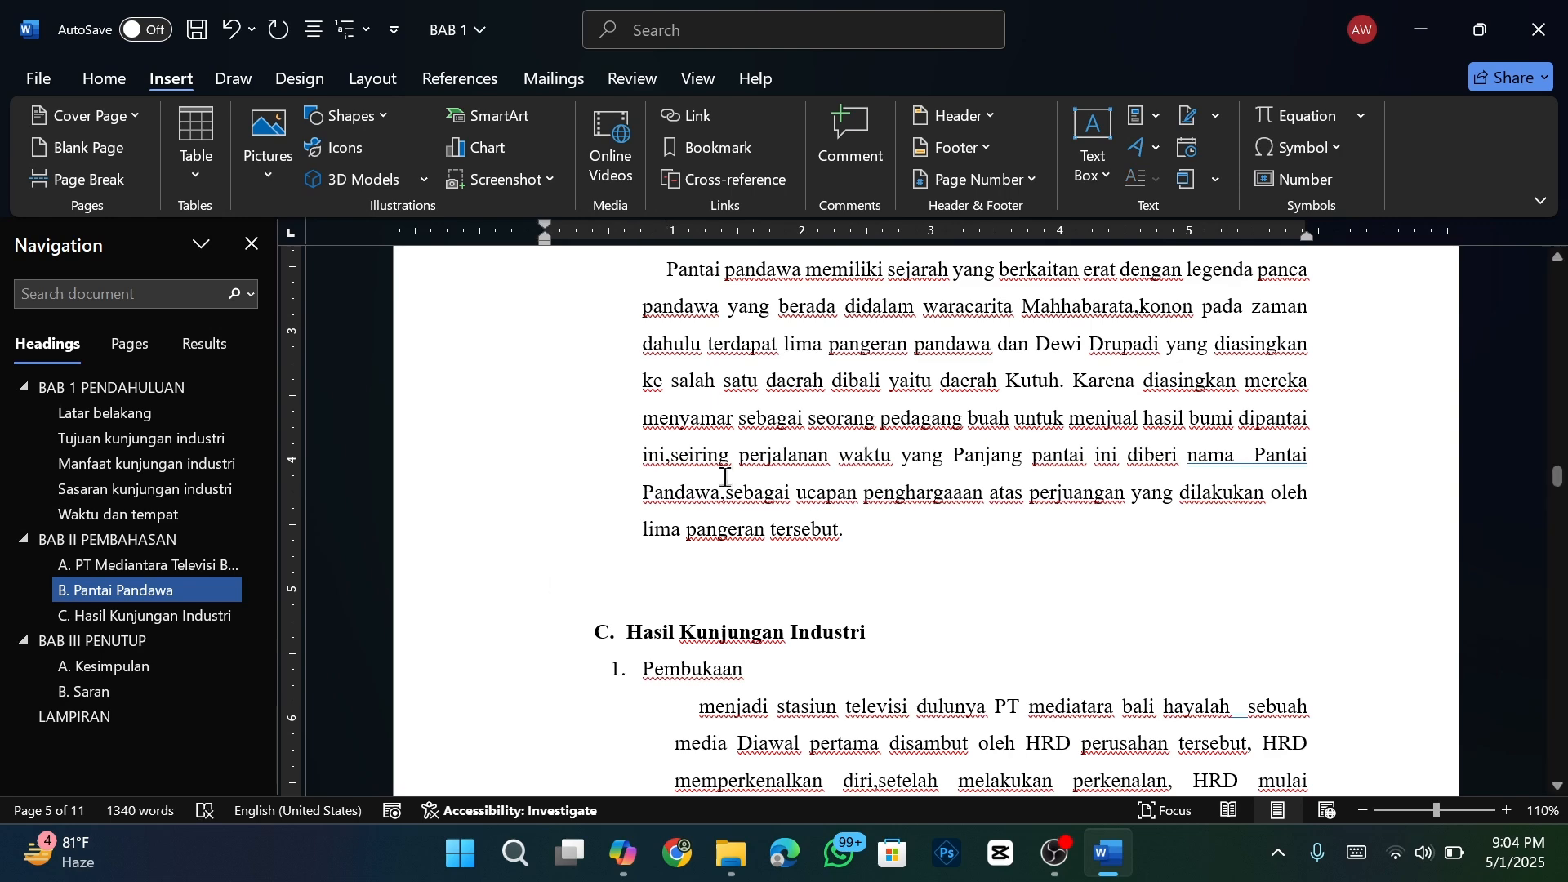
scroll(623, 464, "up", 3)
scroll(622, 465, "up", 1)
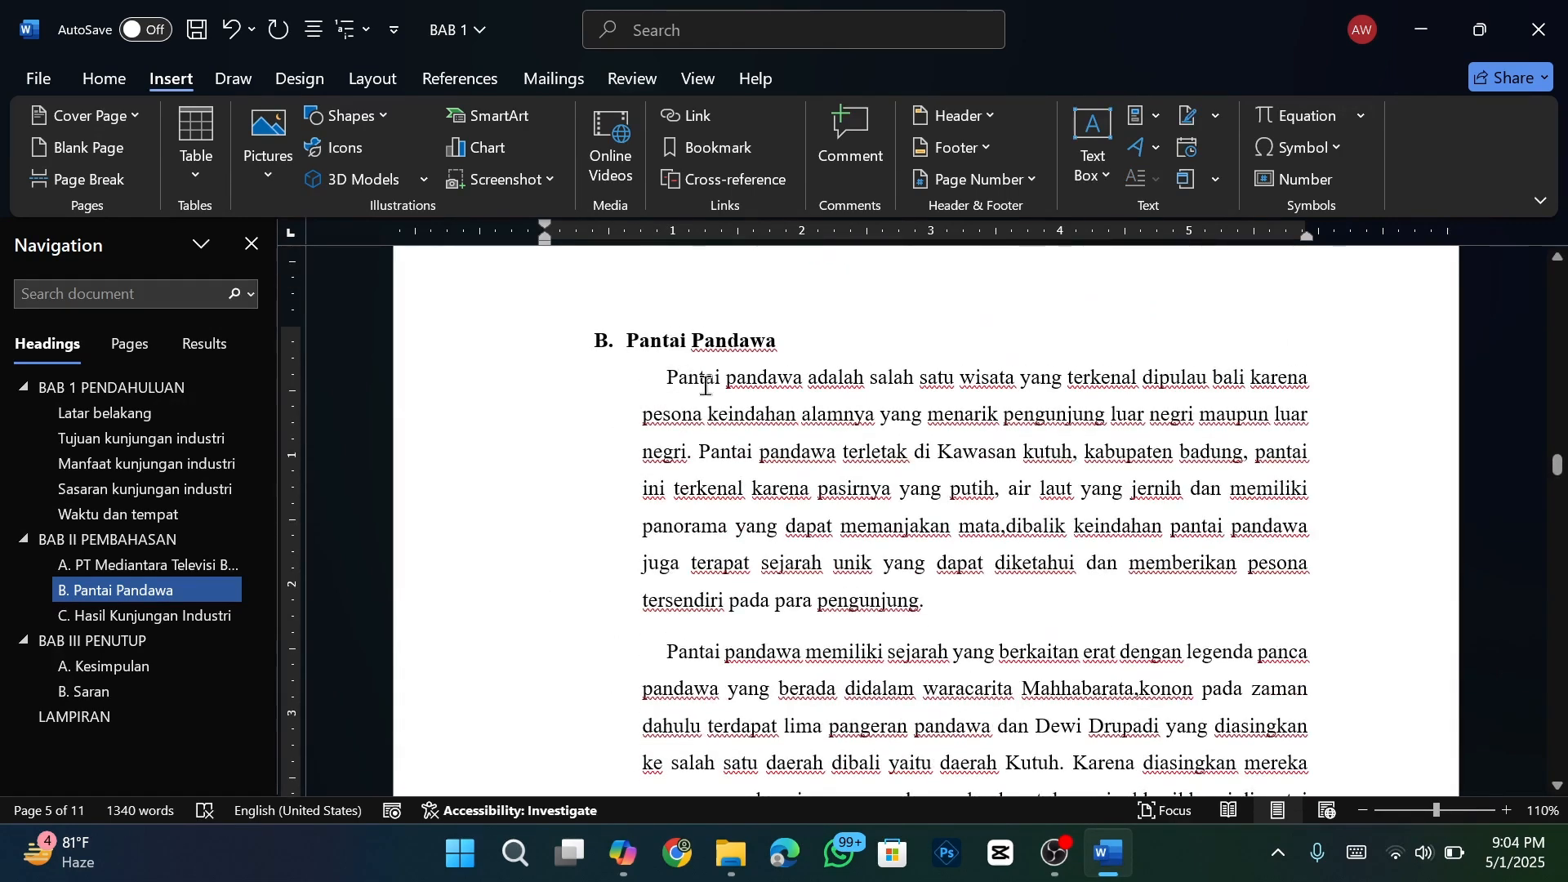
scroll(761, 404, "down", 2)
scroll(761, 404, "down", 2)
left_click(602, 647)
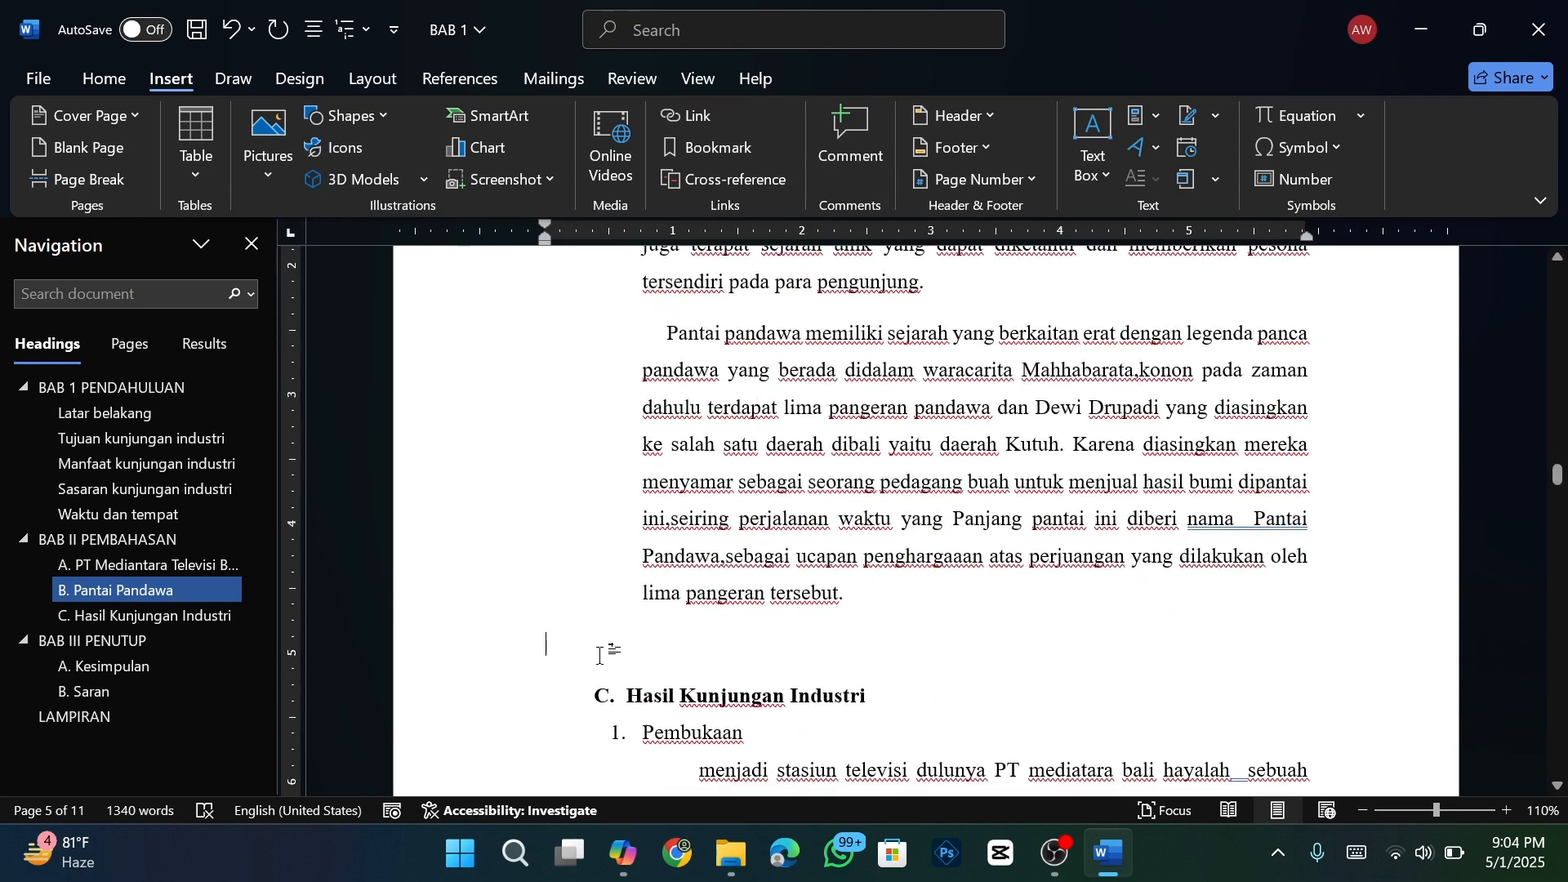
scroll(601, 647, "down", 1)
scroll(591, 594, "down", 1)
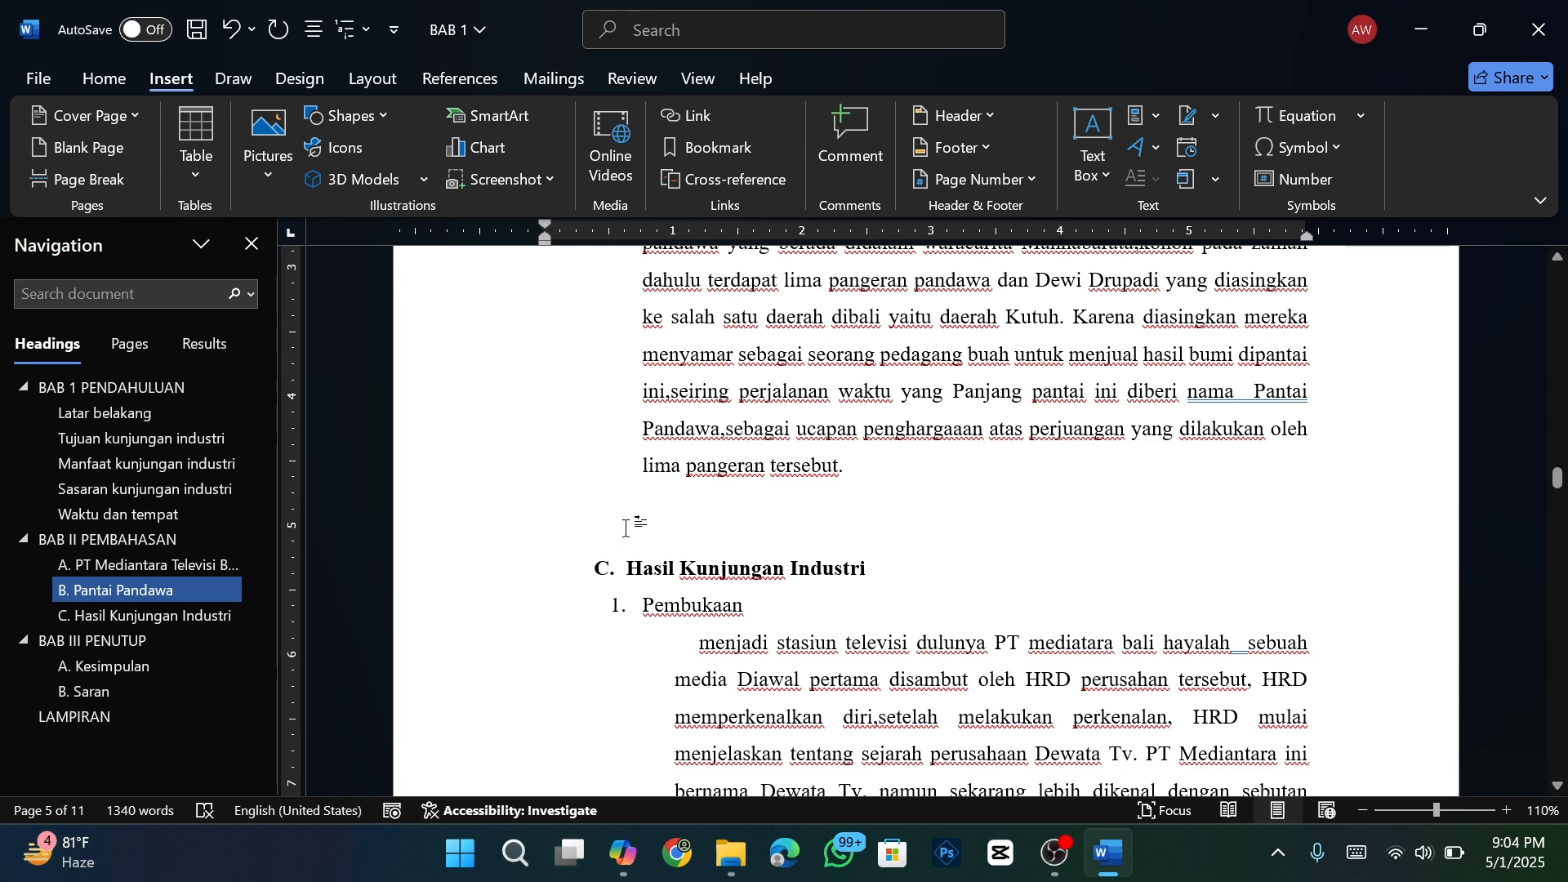
left_click(760, 180)
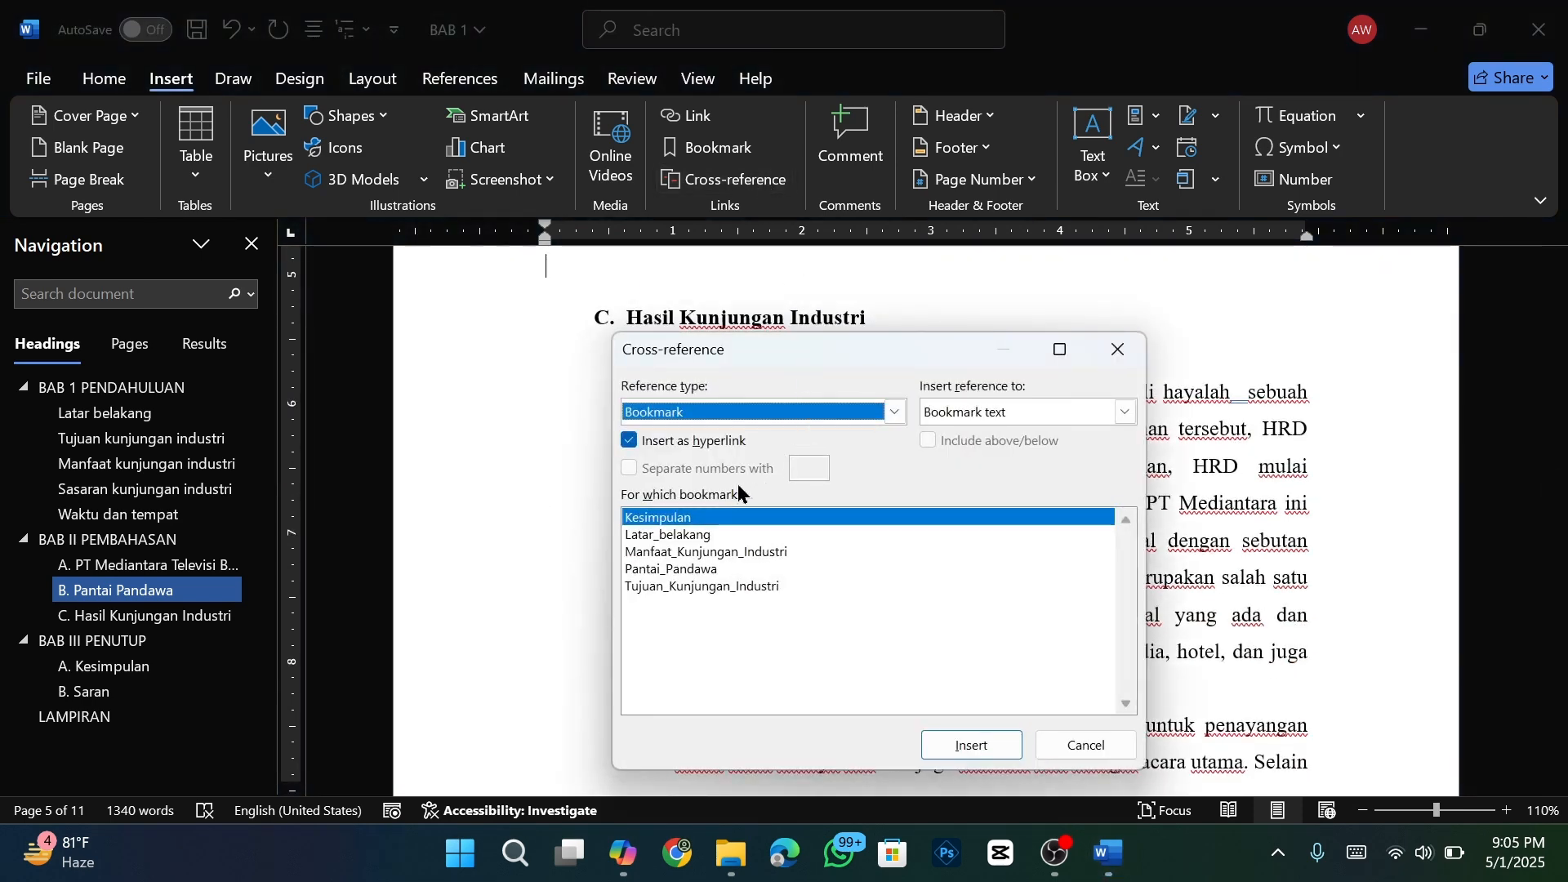
left_click(758, 551)
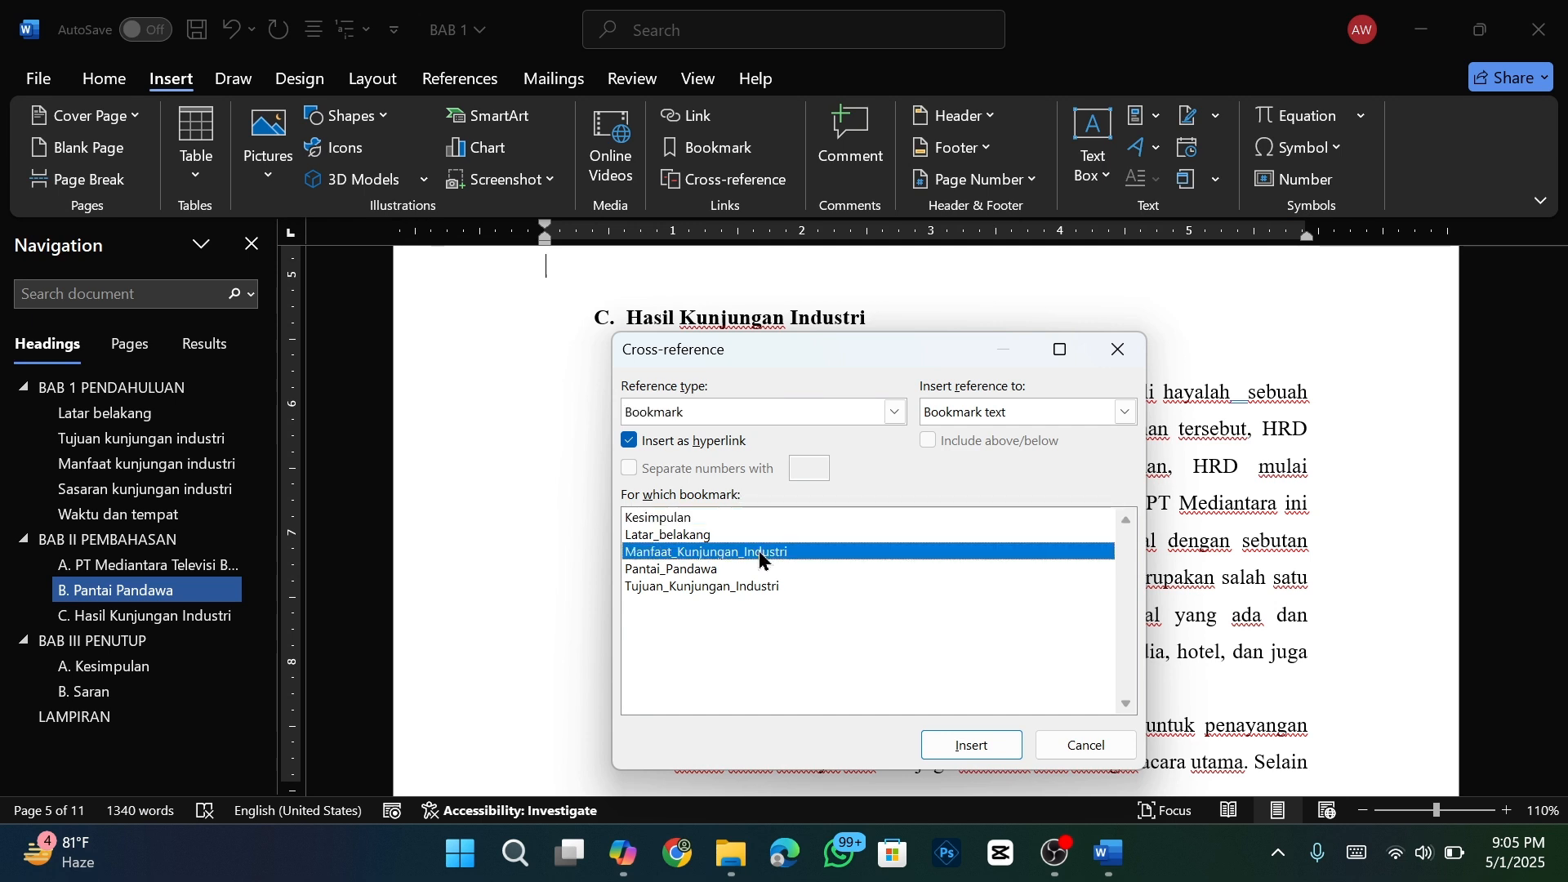
left_click(954, 756)
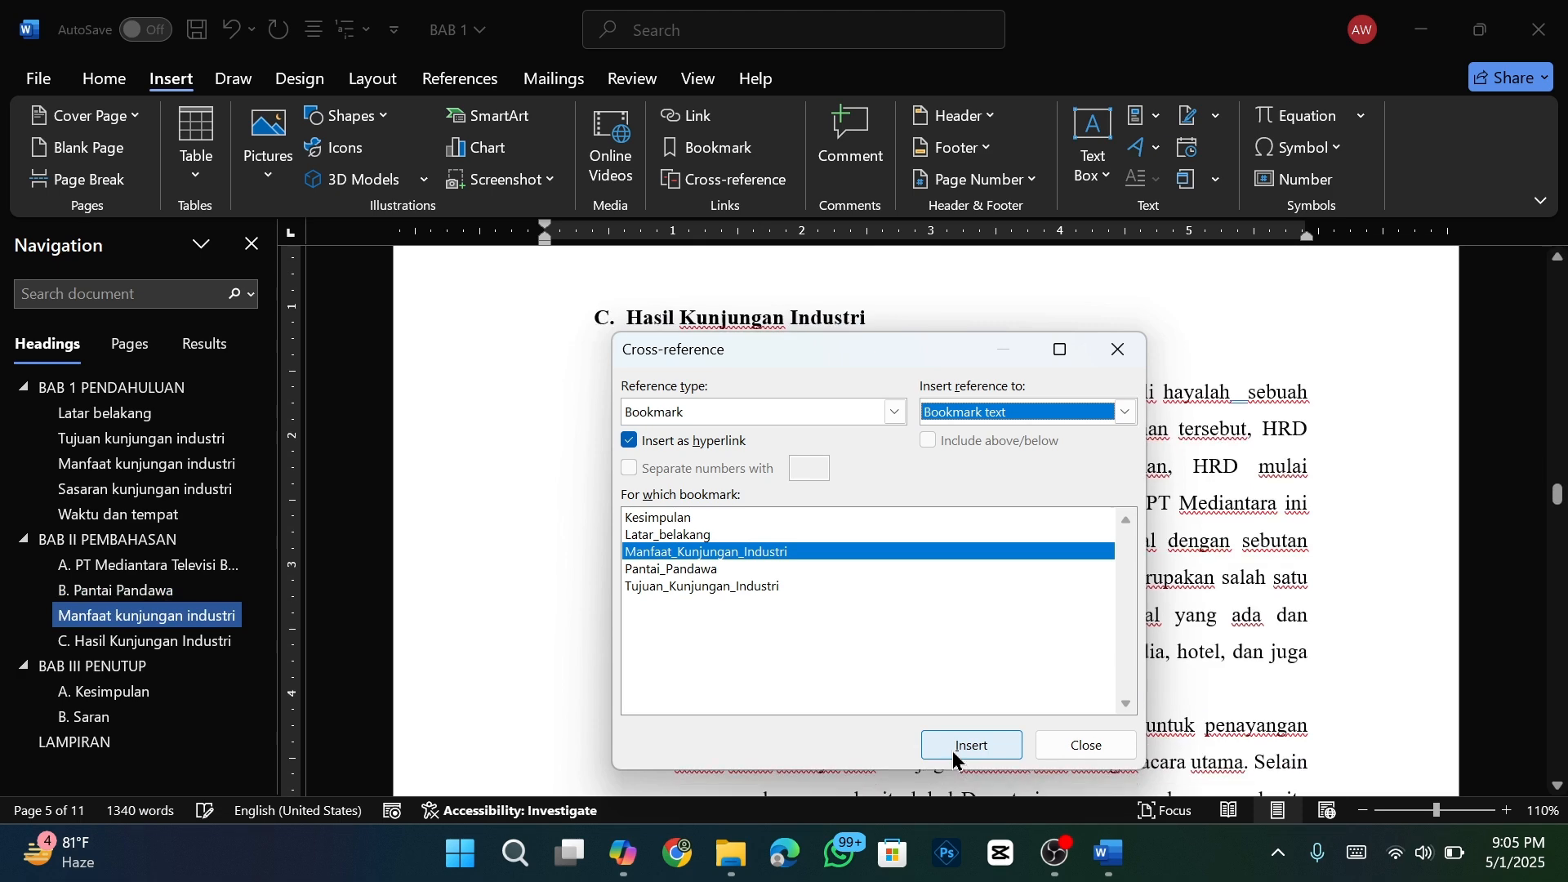
left_click(1119, 367)
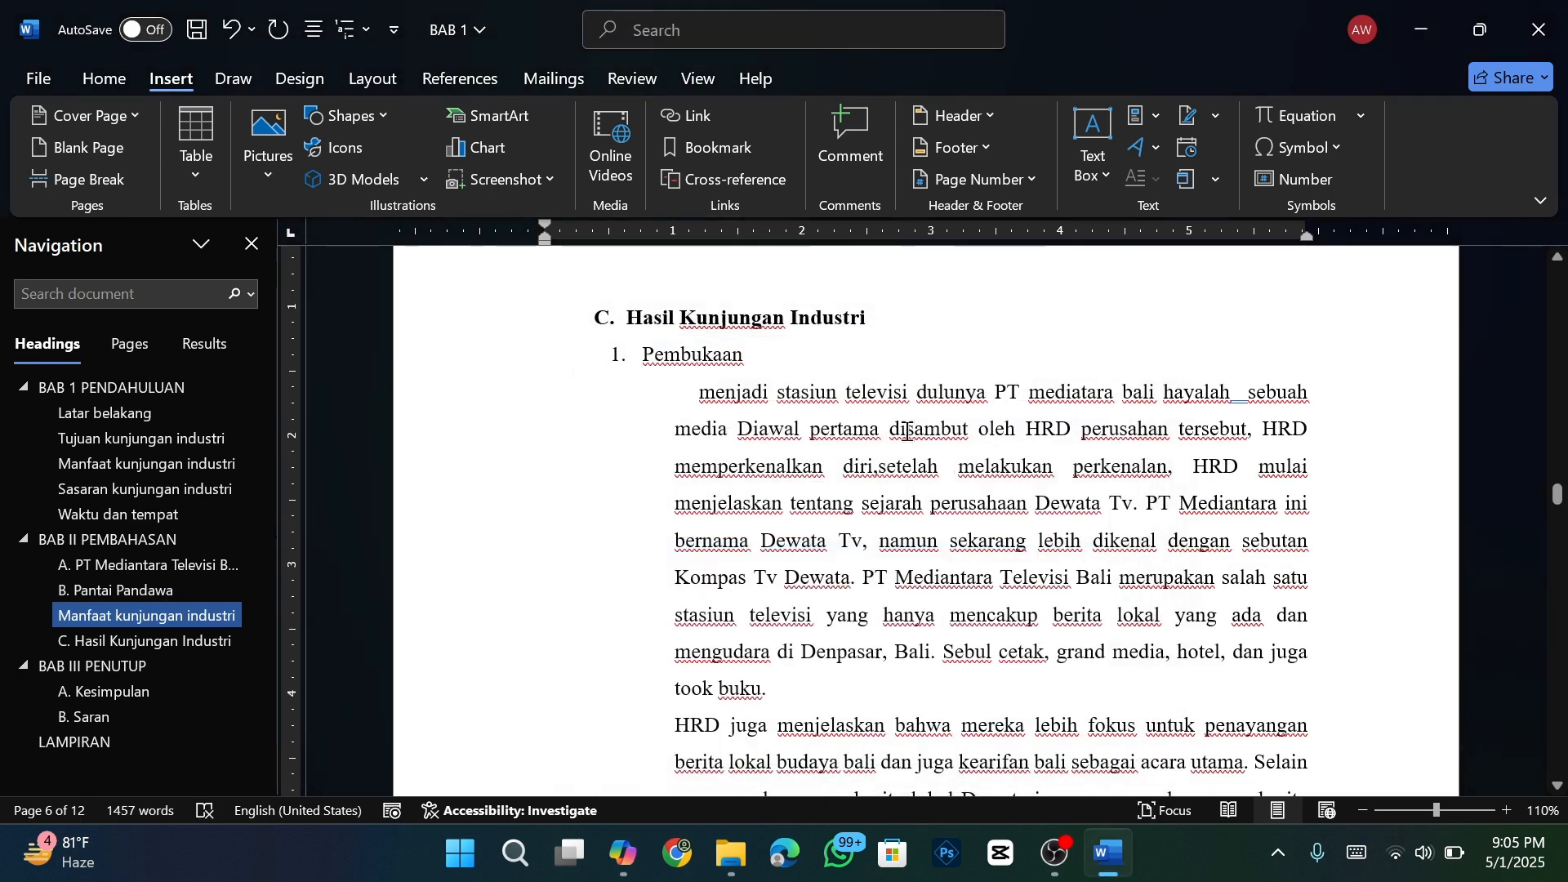
- Examine the cross-referenced "Manfaat kunjungan industri" text between the Pantai Pandawa and Hasil Kunjungan Industri sections, including its link tooltip
scroll(893, 455, "up", 3)
scroll(893, 455, "up", 6)
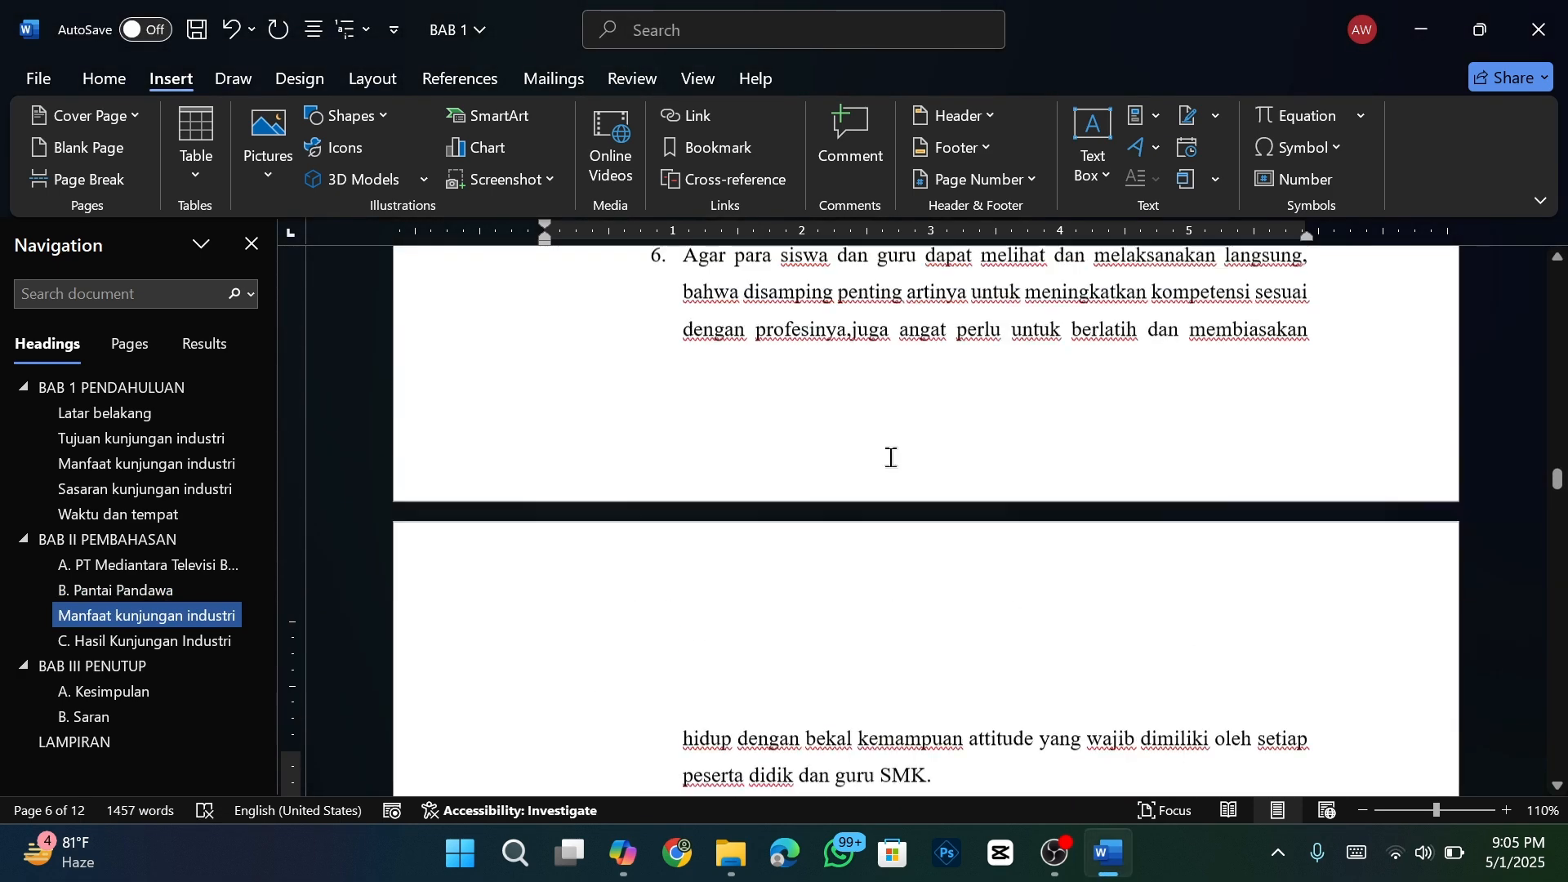
scroll(890, 459, "up", 3)
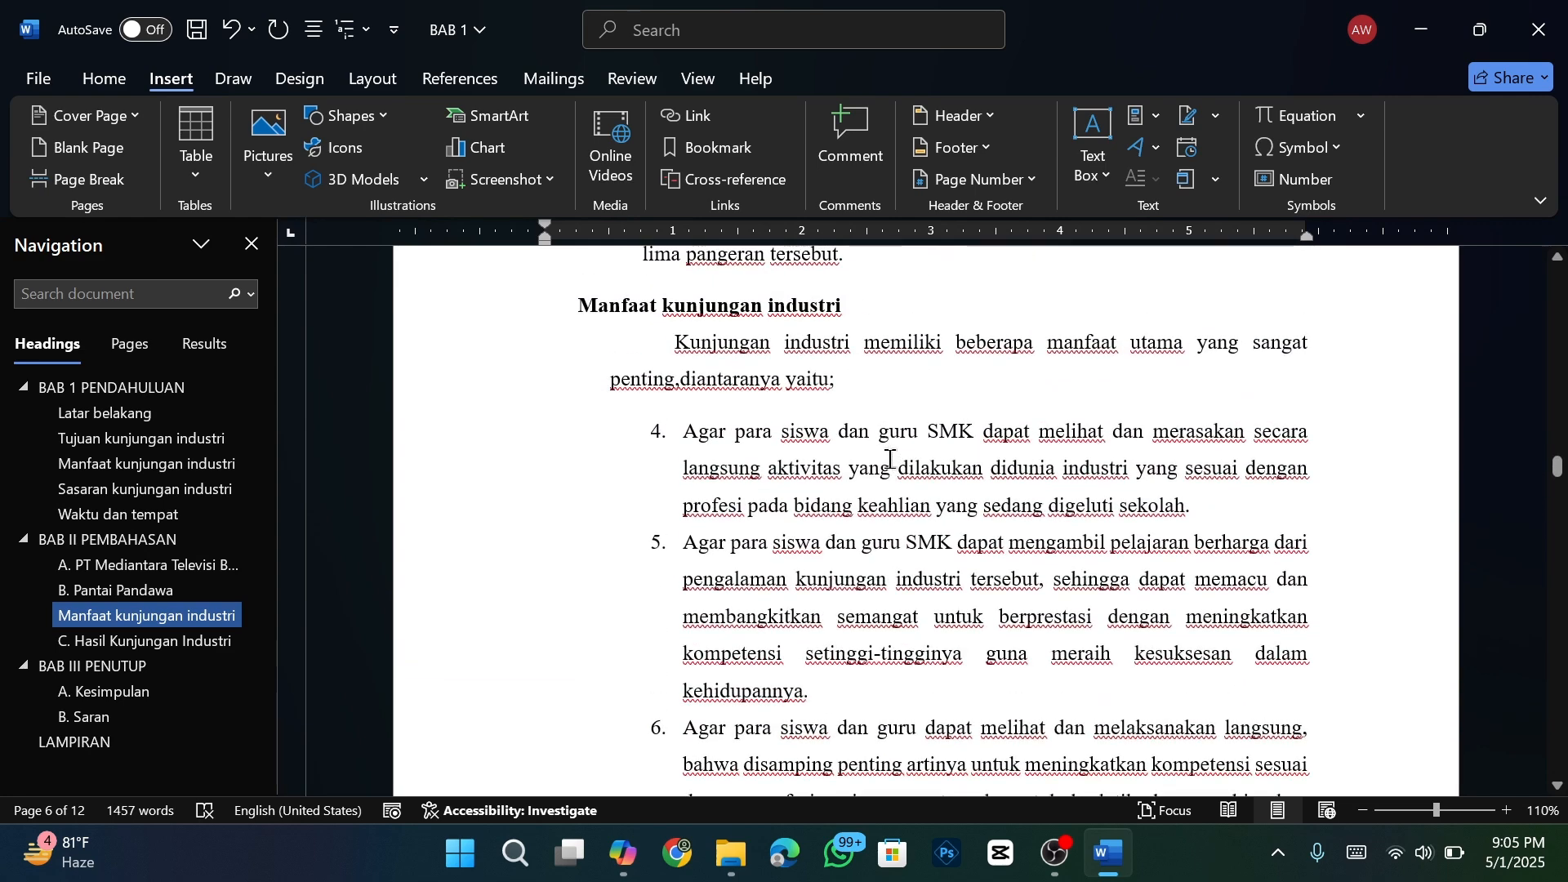
scroll(890, 459, "up", 1)
scroll(891, 459, "down", 1)
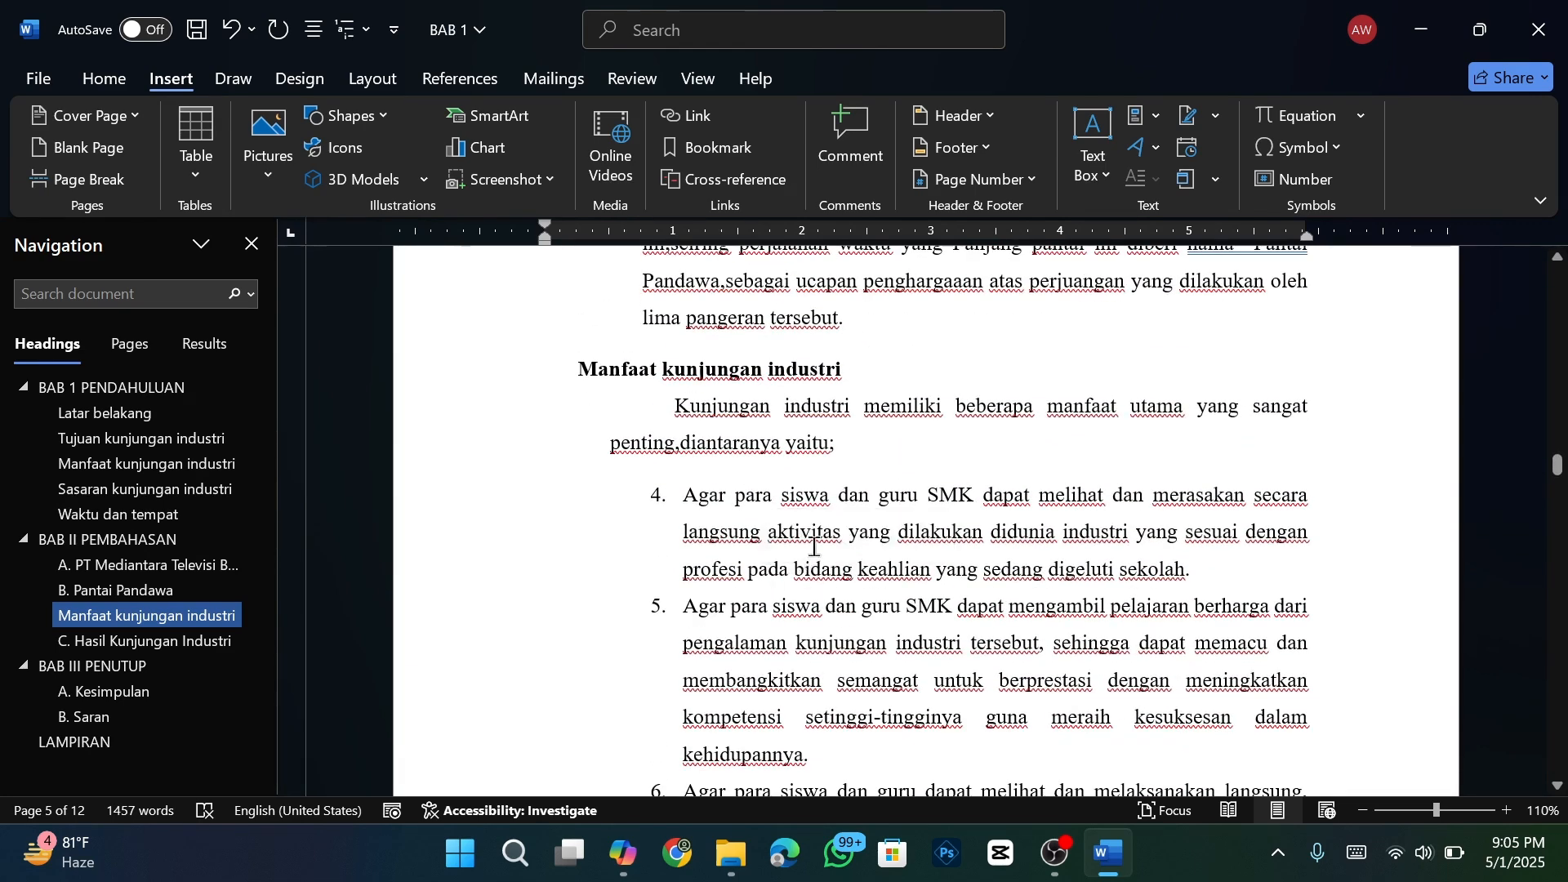
scroll(826, 537, "up", 1)
scroll(827, 538, "down", 1)
scroll(827, 538, "up", 7)
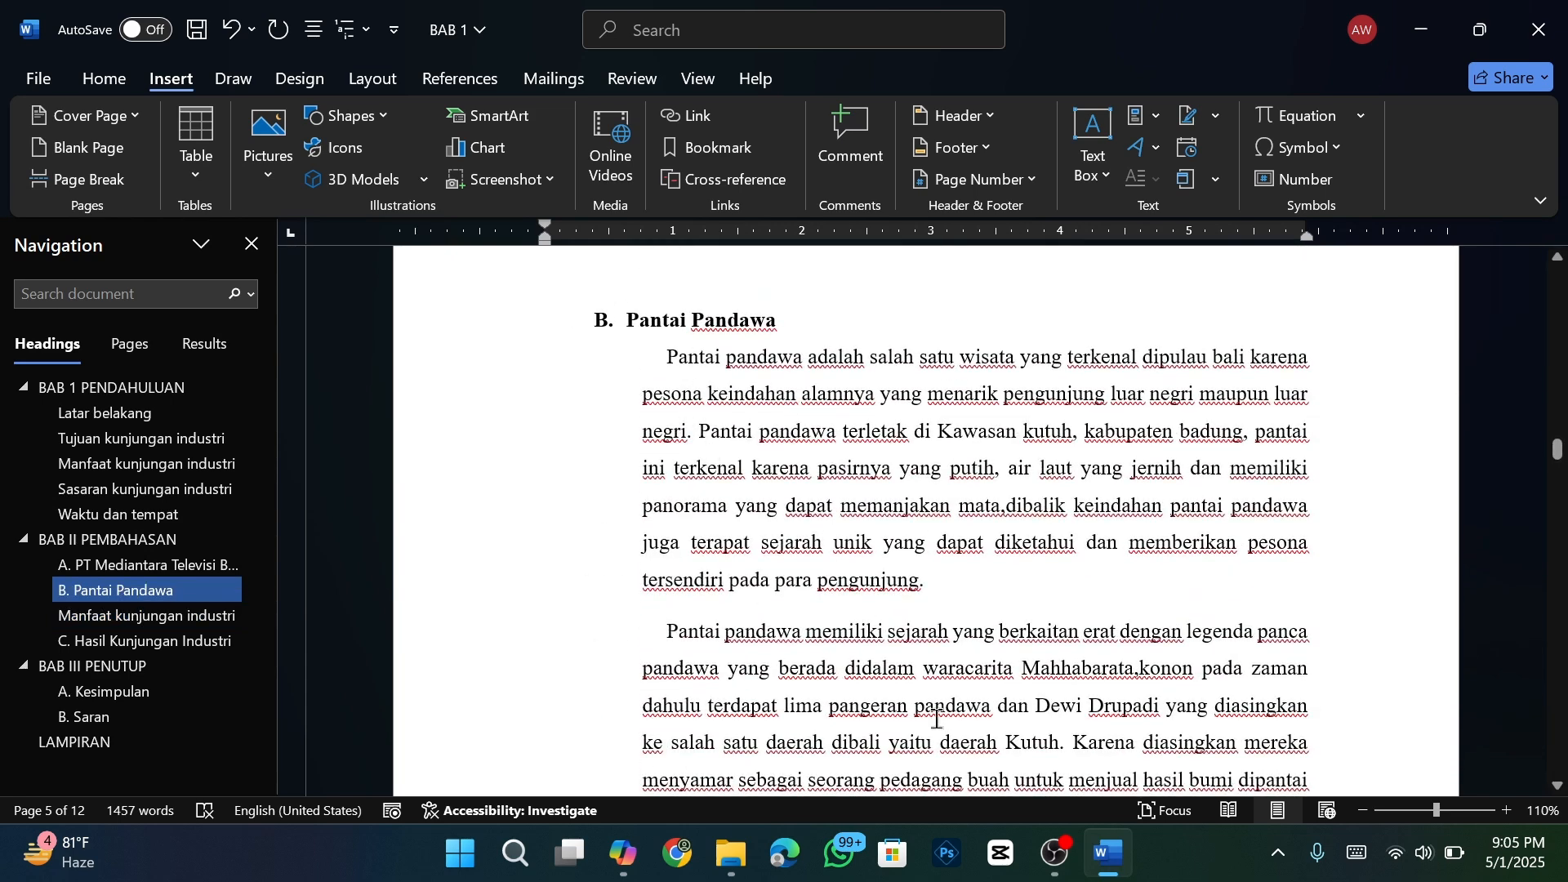
scroll(829, 537, "down", 3)
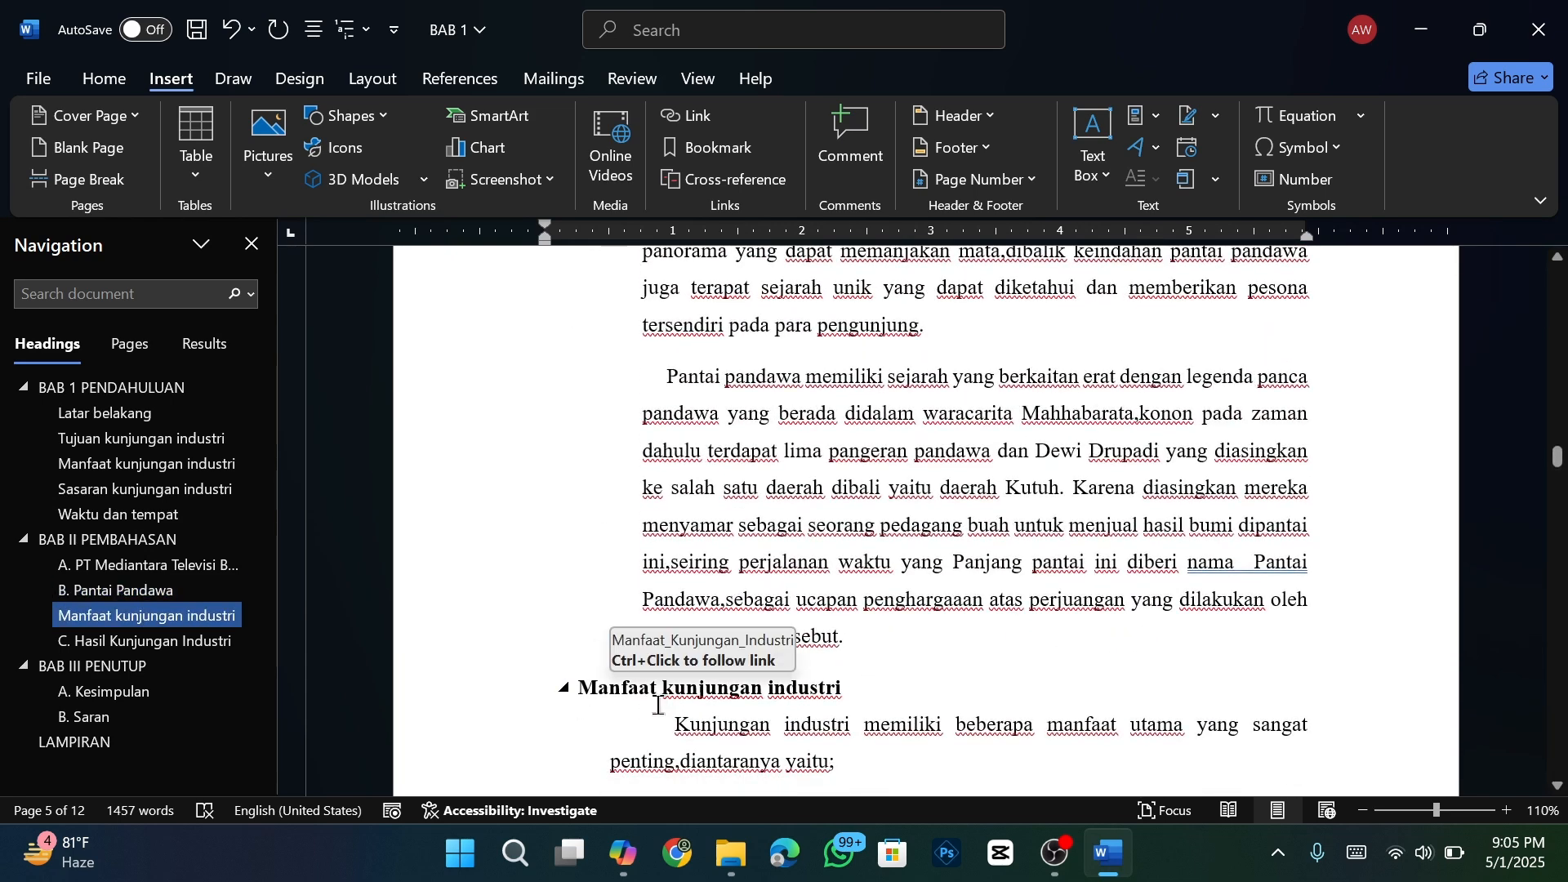
scroll(658, 698, "down", 2)
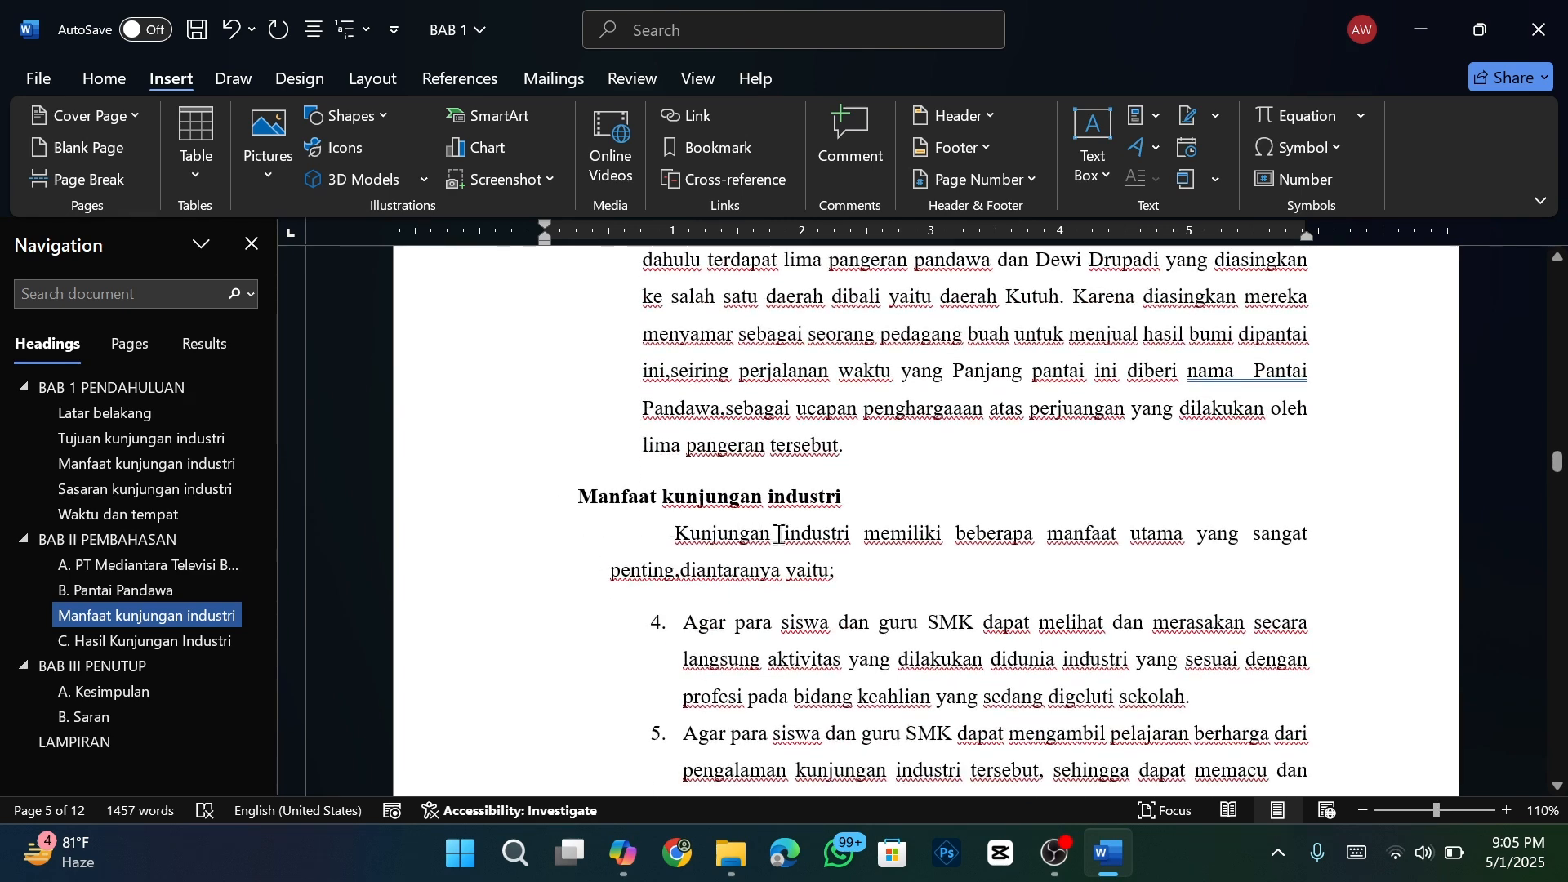
scroll(861, 590, "down", 2)
scroll(853, 579, "up", 1)
scroll(844, 571, "down", 1)
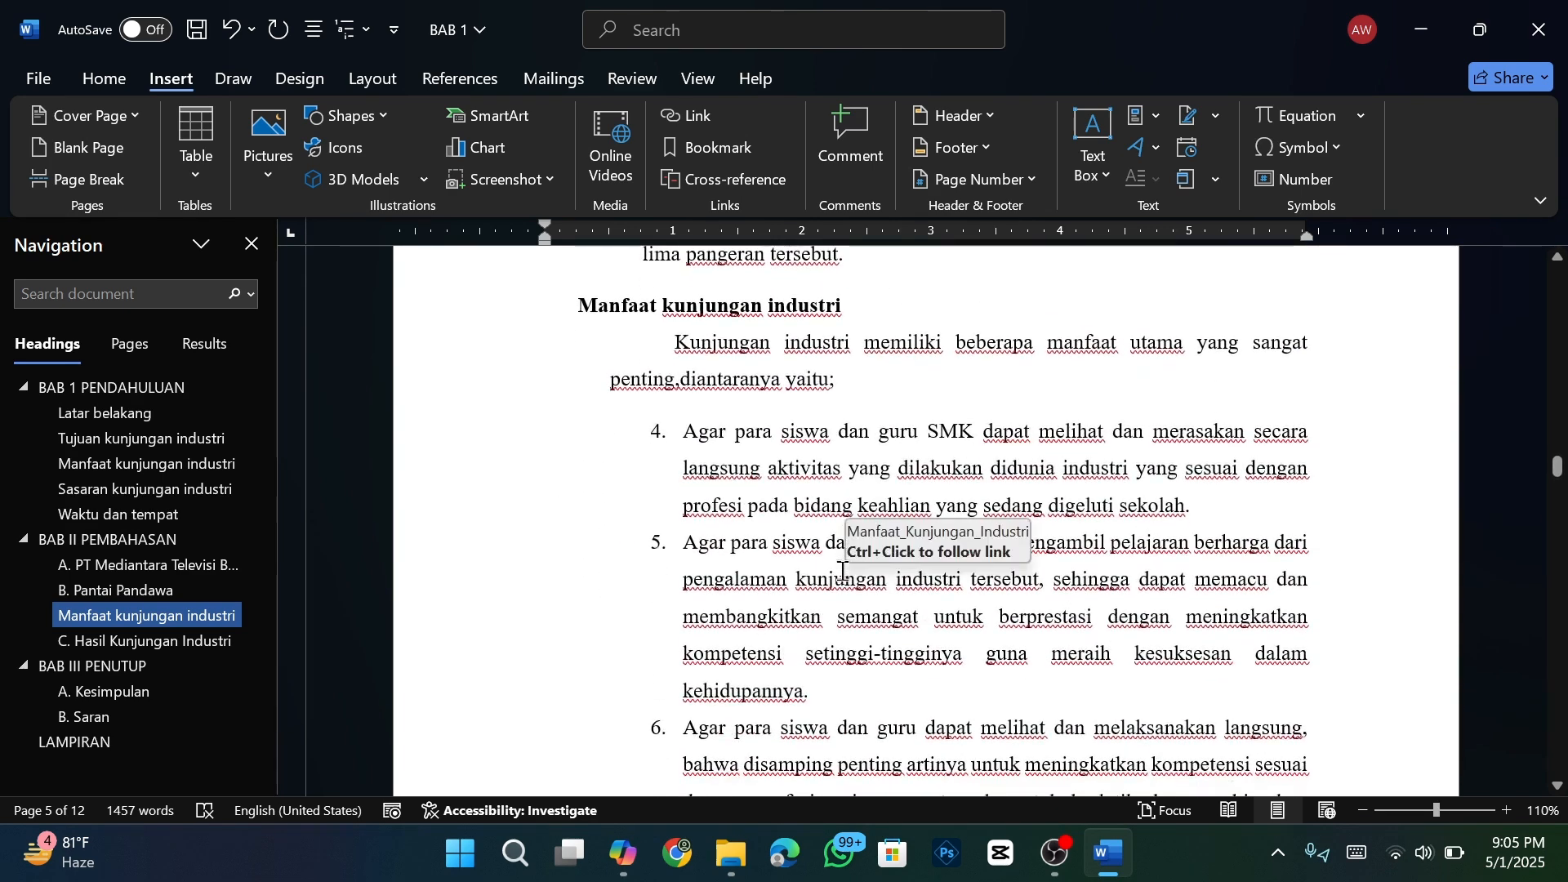
scroll(846, 611, "down", 3)
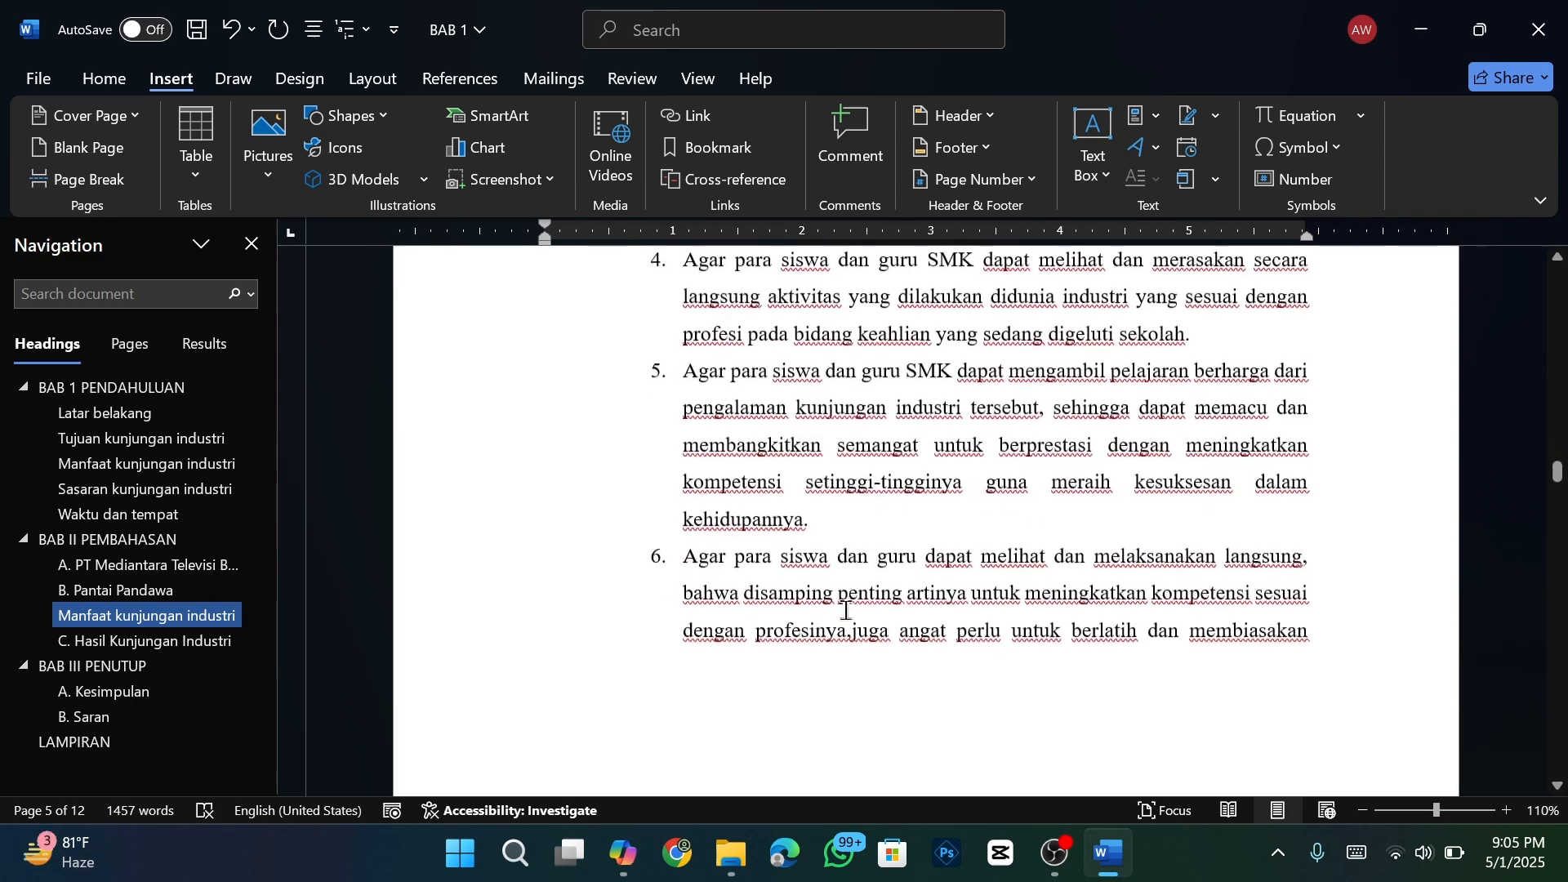
- Undo the cross-referenced "Manfaat kunjungan industri" text inserted before the "C. Hasil Kunjungan Industri" section
scroll(1144, 608, "down", 1)
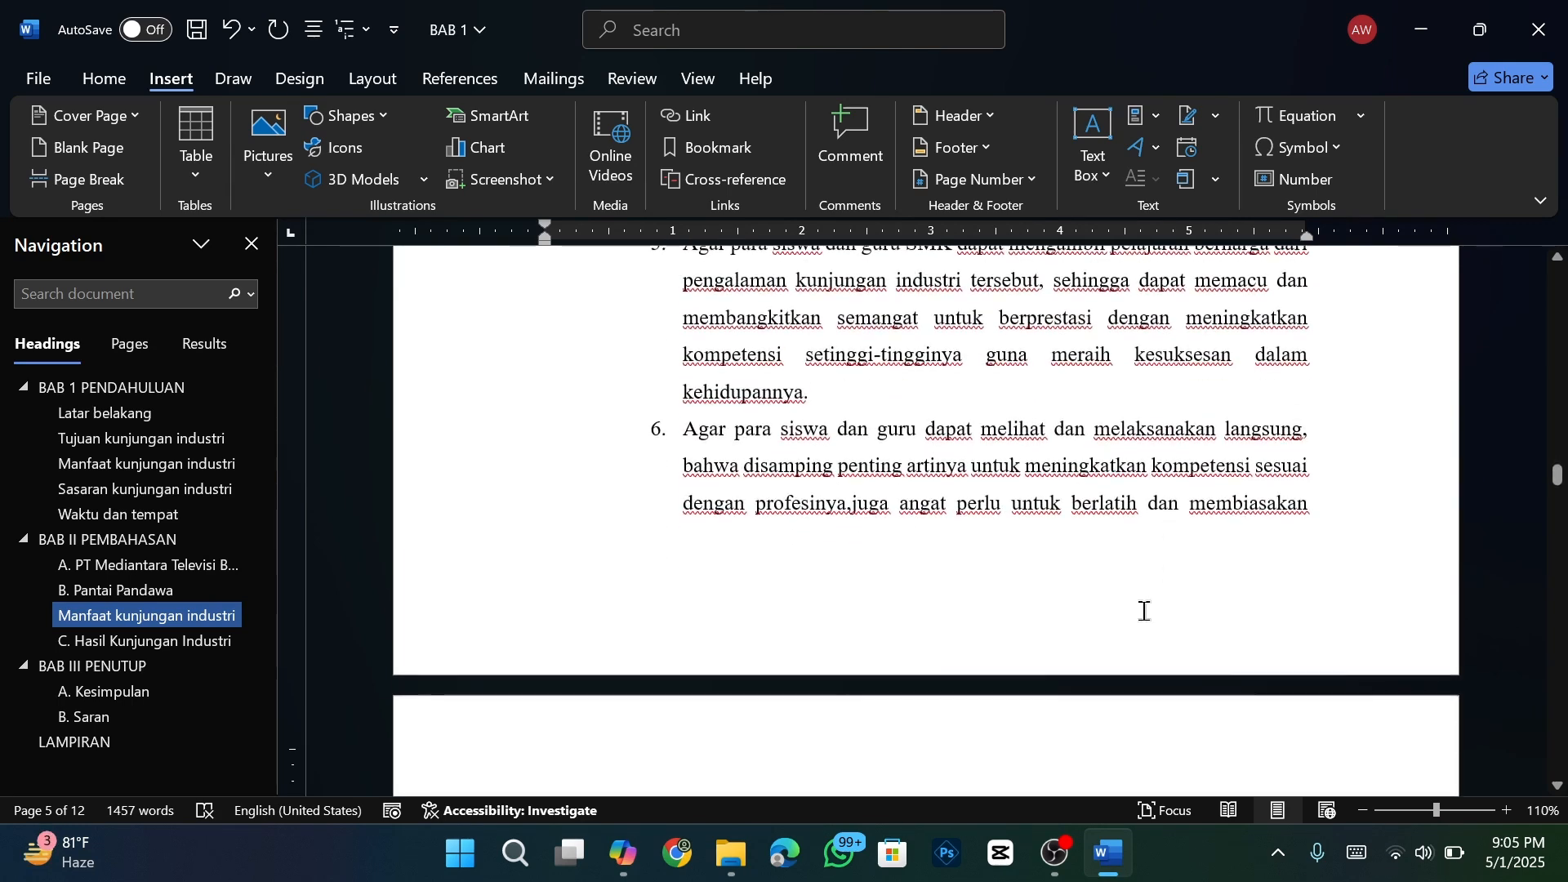
scroll(1142, 610, "up", 6)
key("ctrl+z")
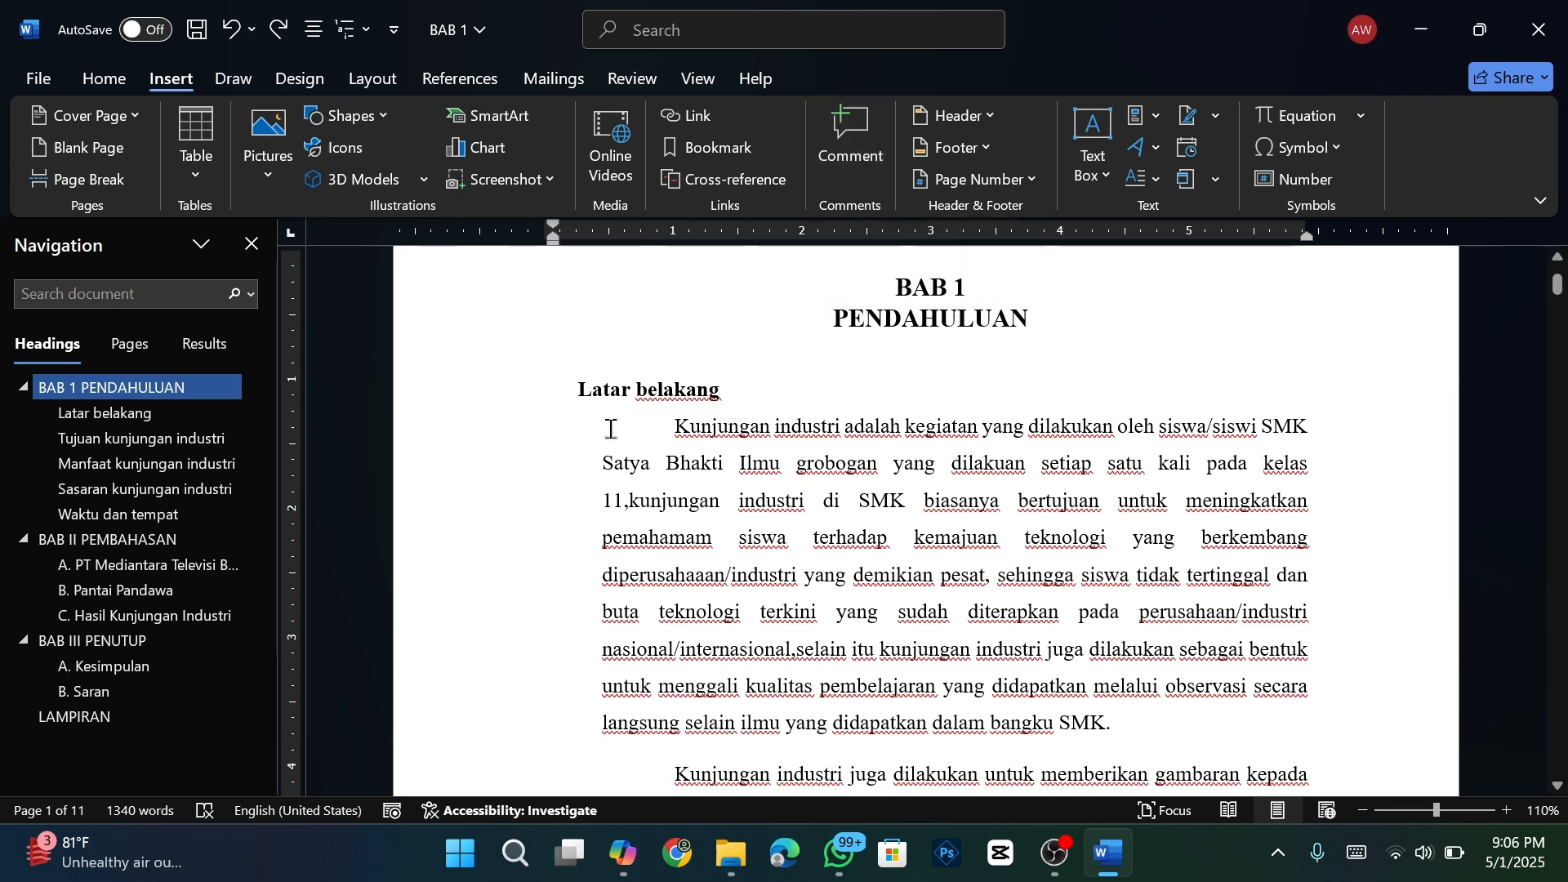
- Add a comment reading "Text nya harus Kapital Semua" to the "Latar belakang" heading
left_click_drag(577, 390, 694, 392)
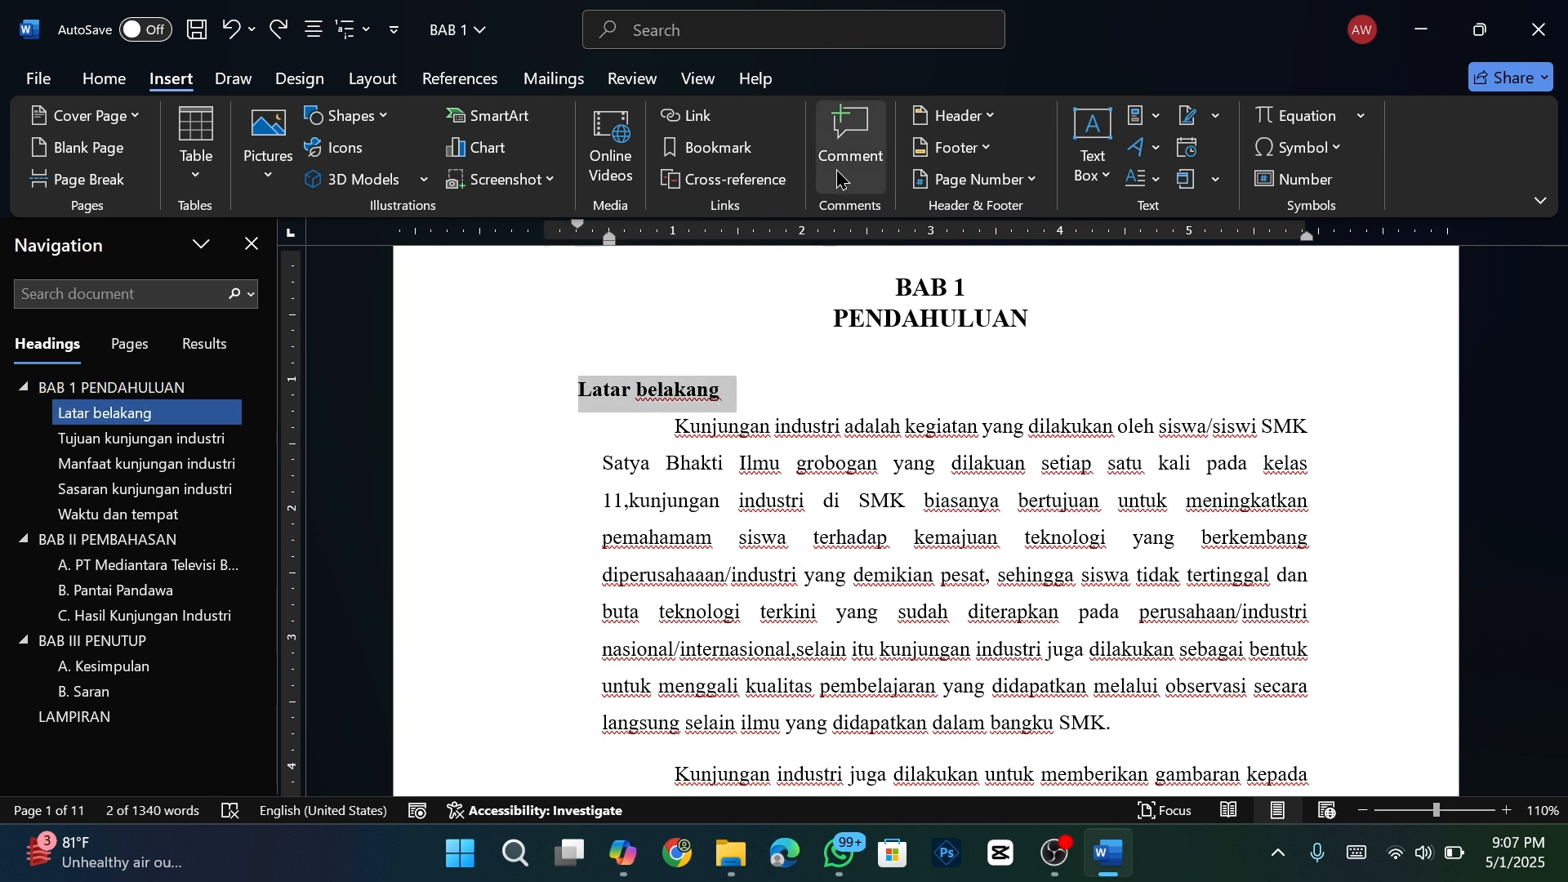
left_click(849, 141)
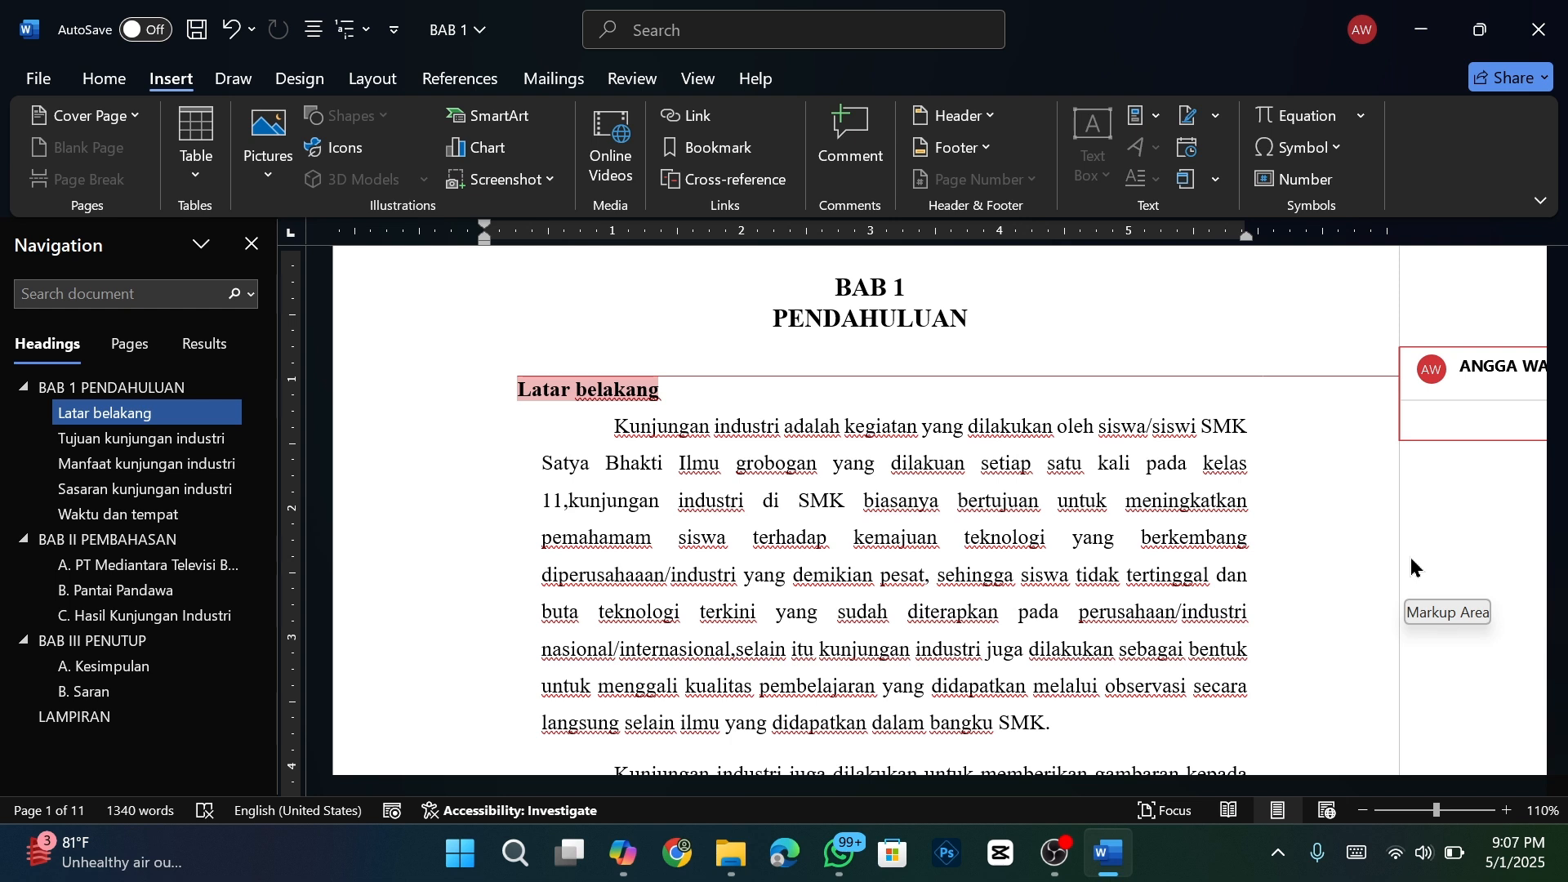
type("Te")
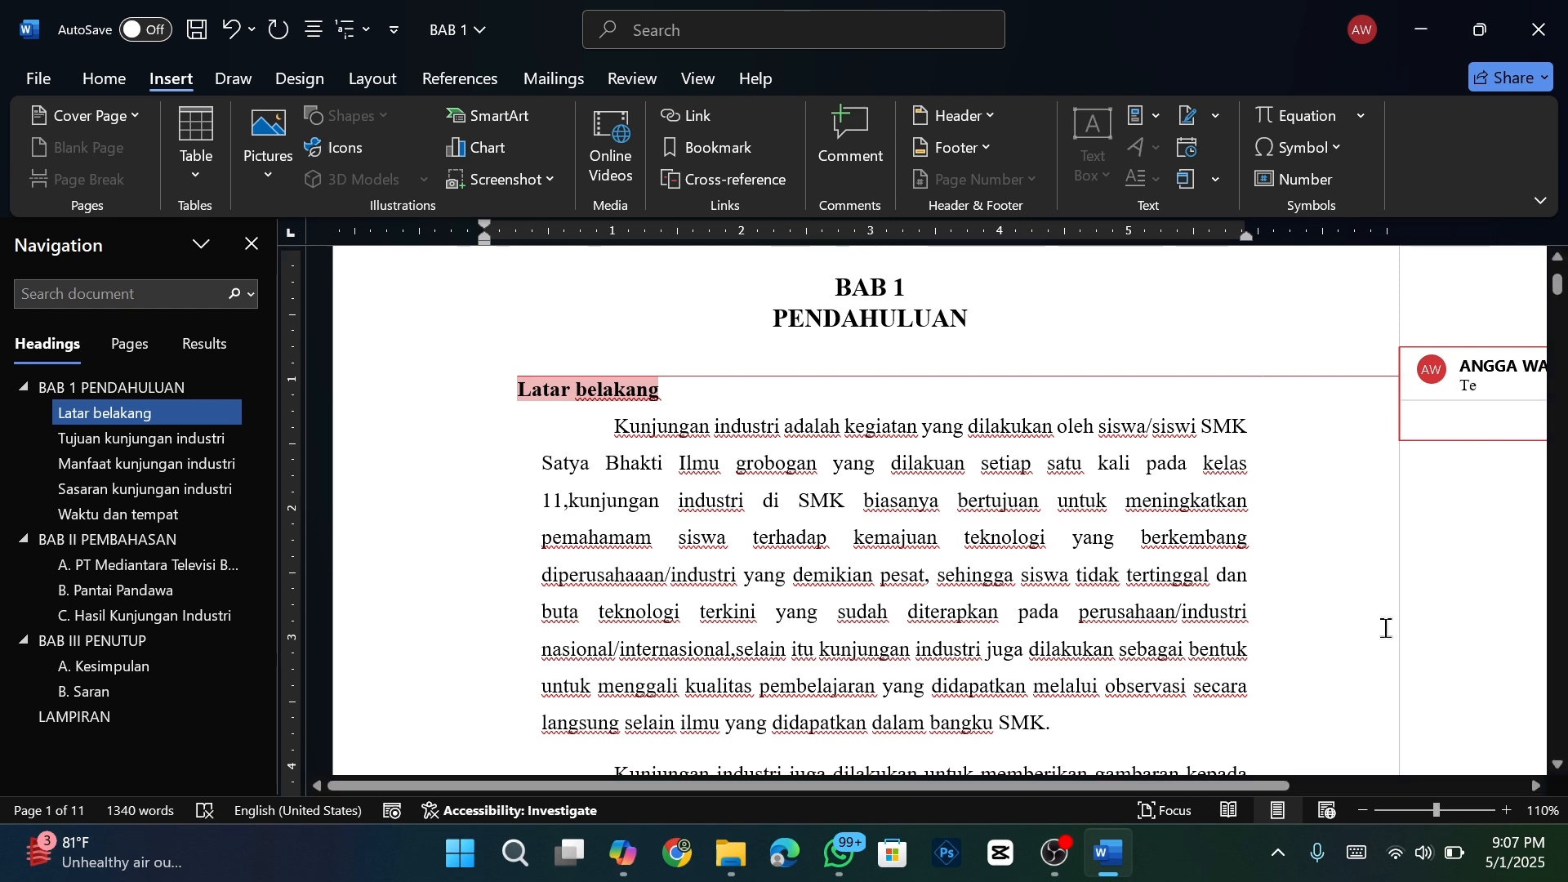
left_click_drag(1240, 787, 1282, 796)
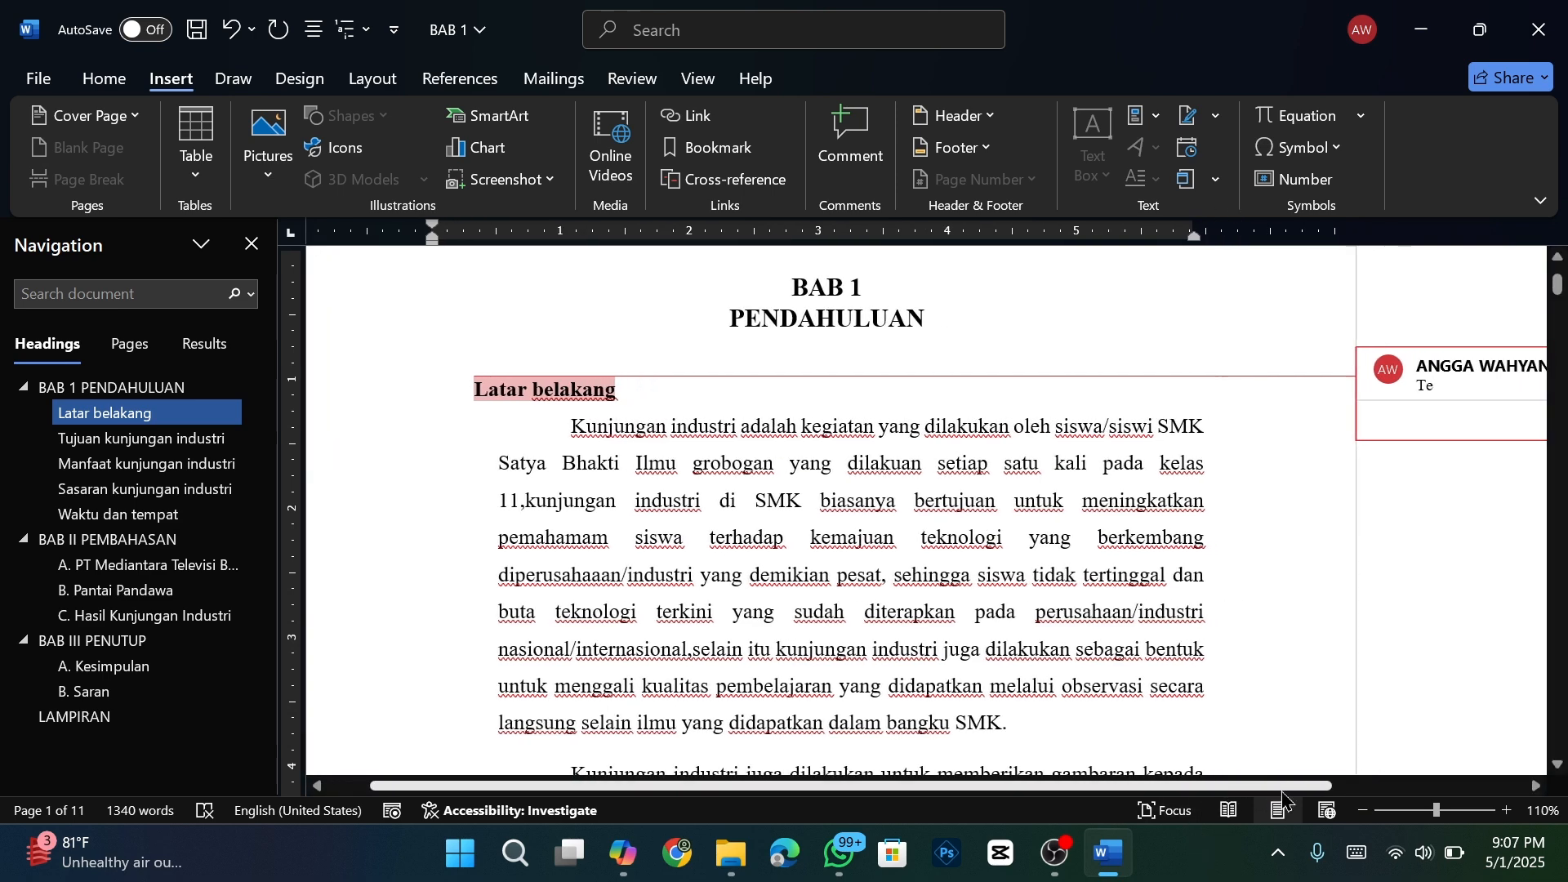
scroll(1282, 797, "right", 5)
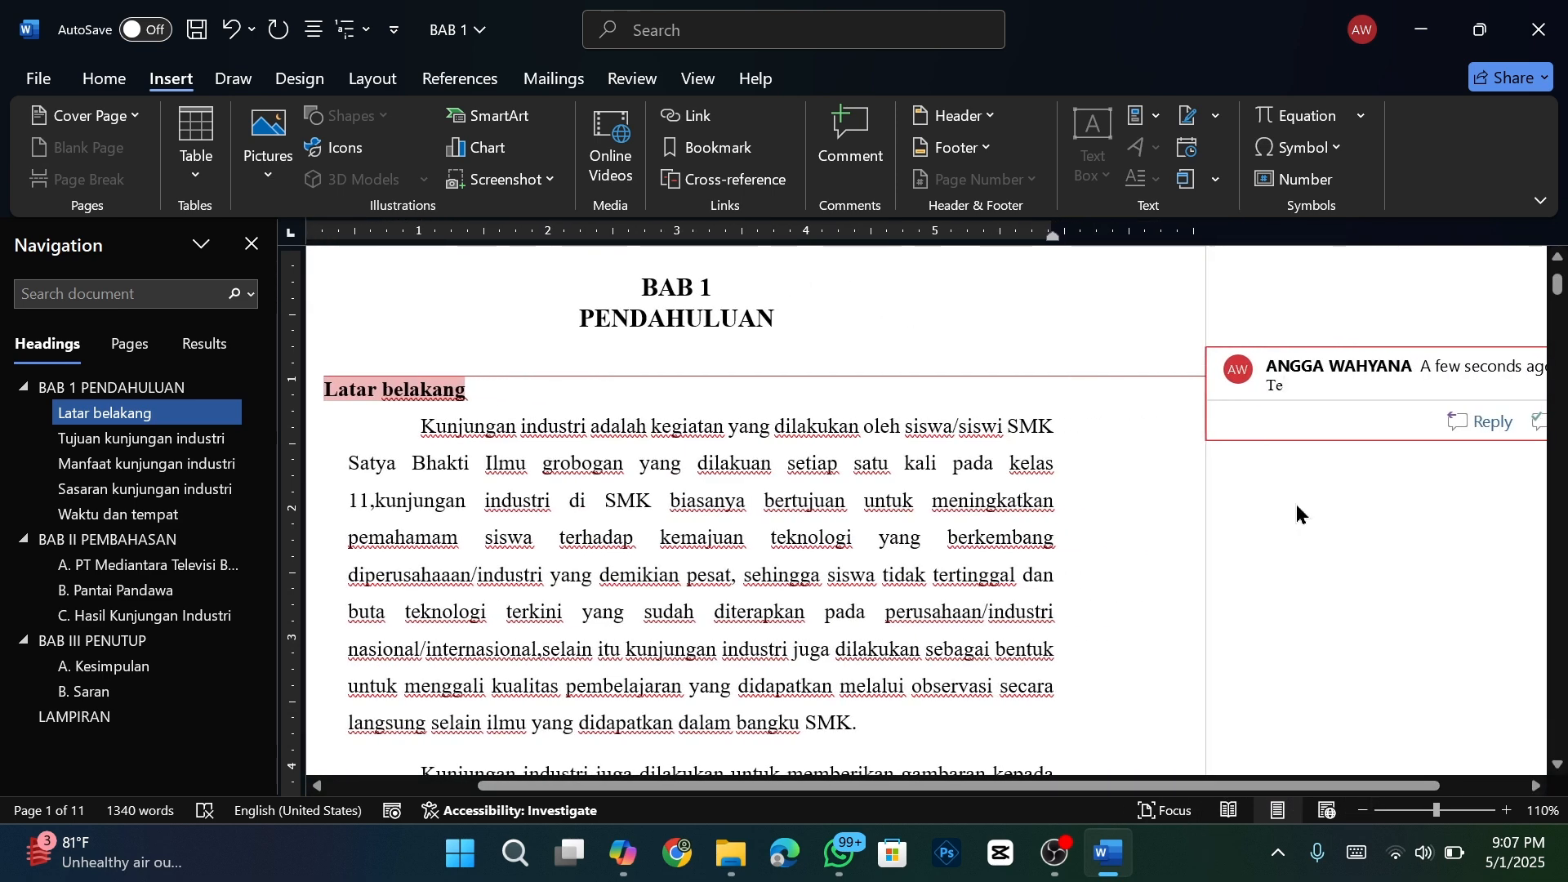
type("xt")
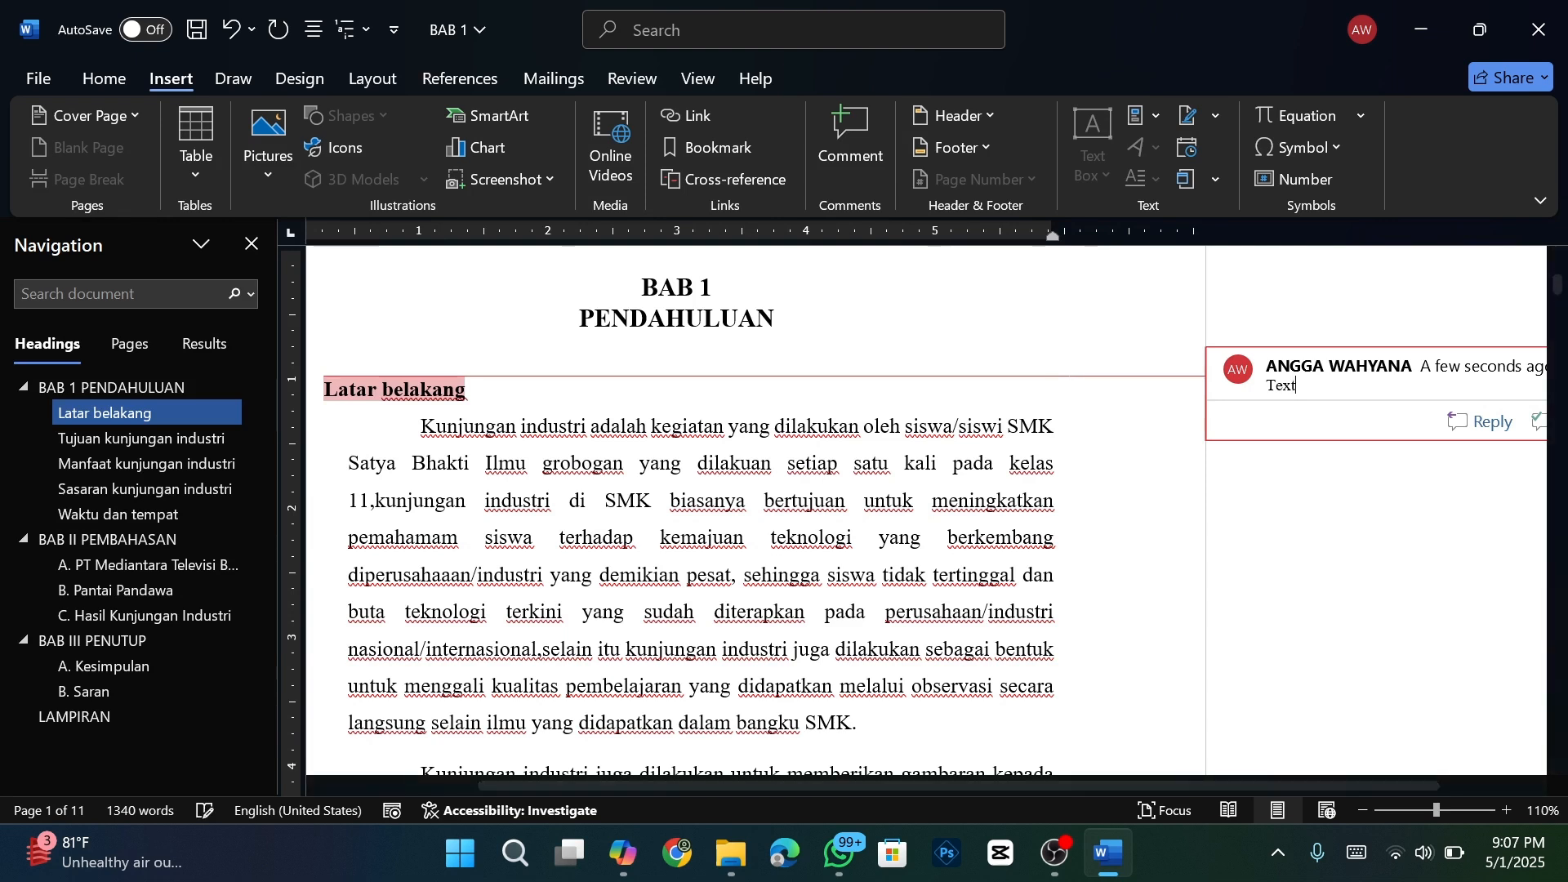
type(" nya ")
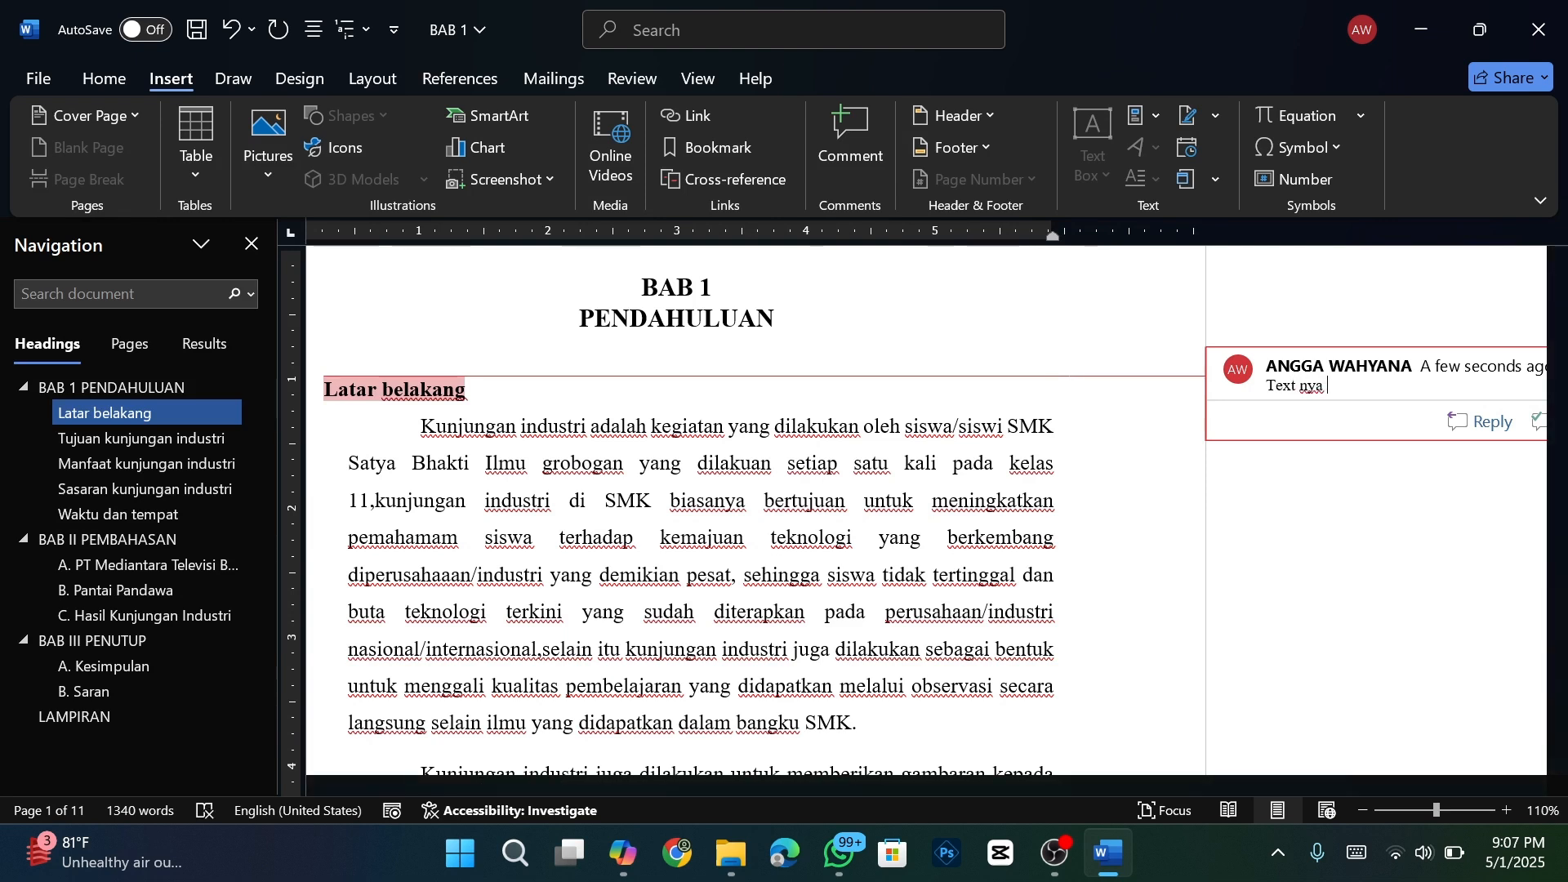
type("harus Kap")
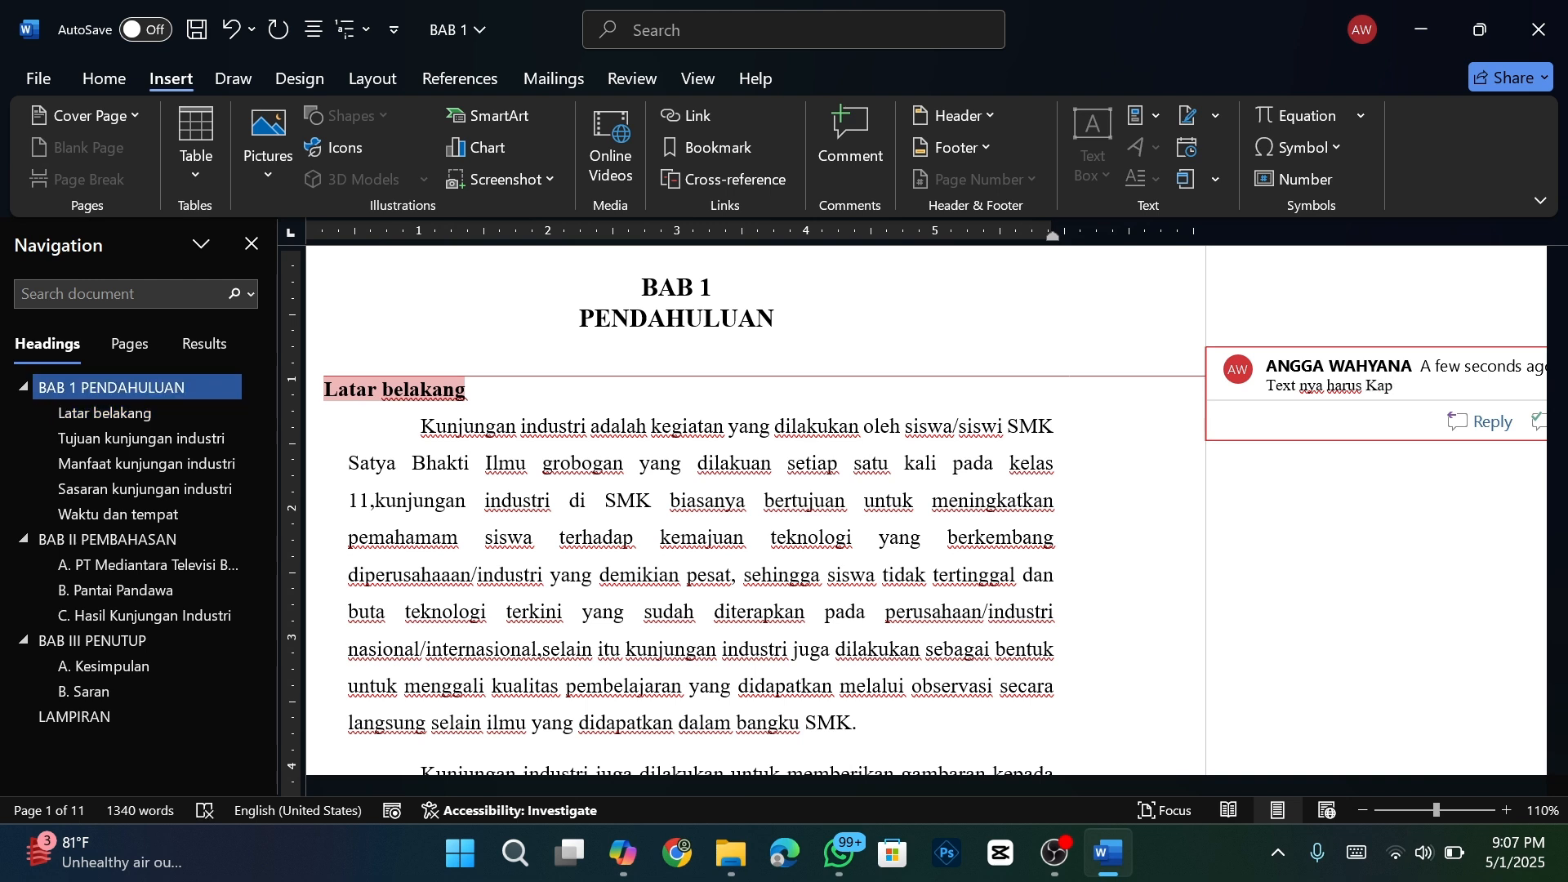
type("ital Se")
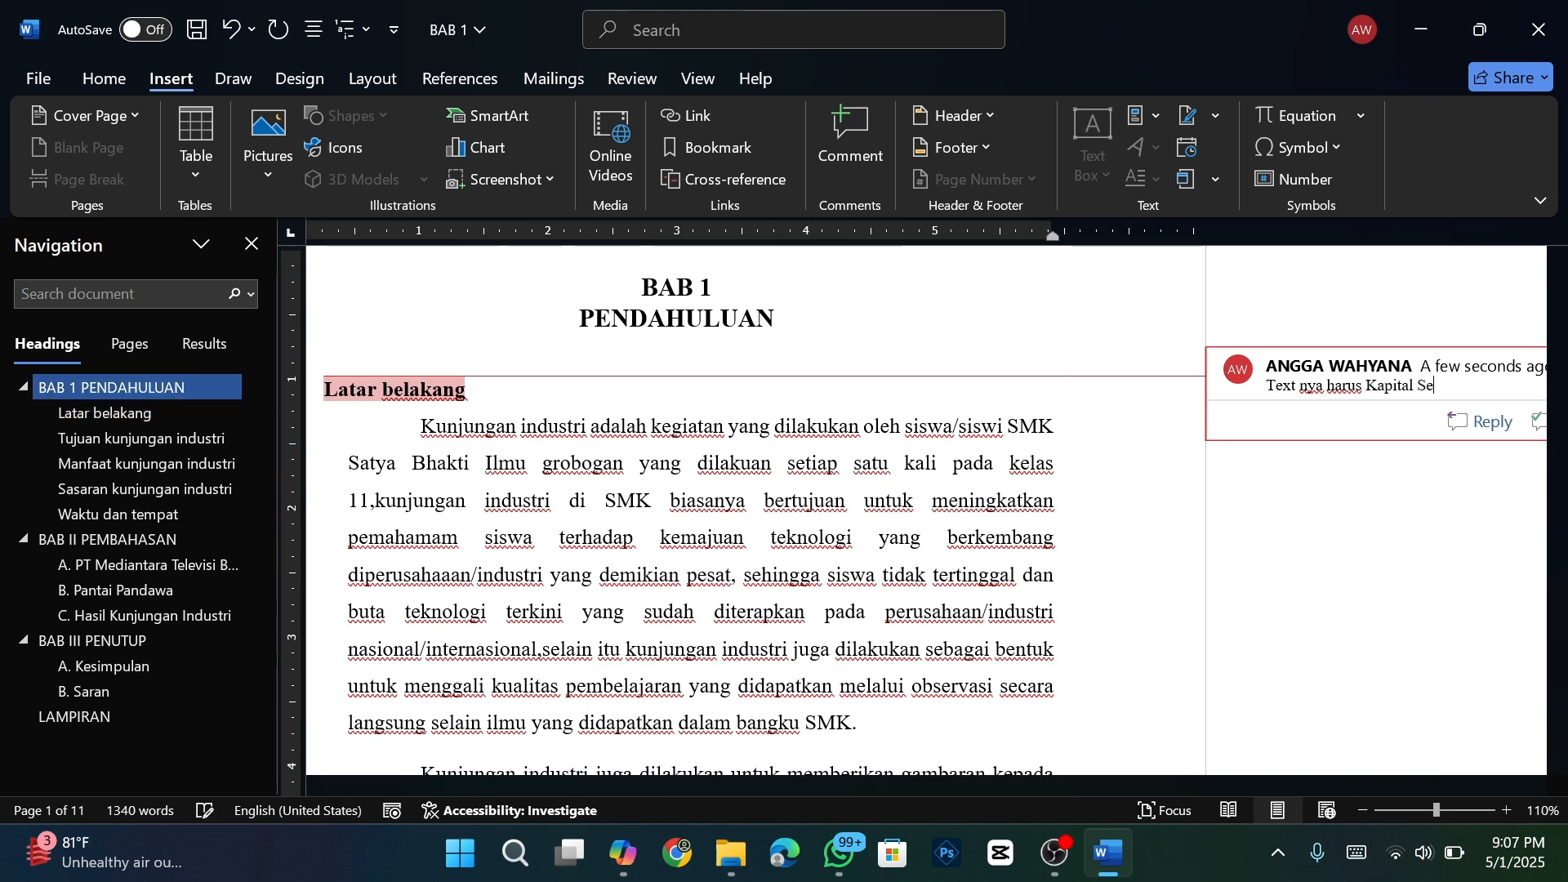
type("mua")
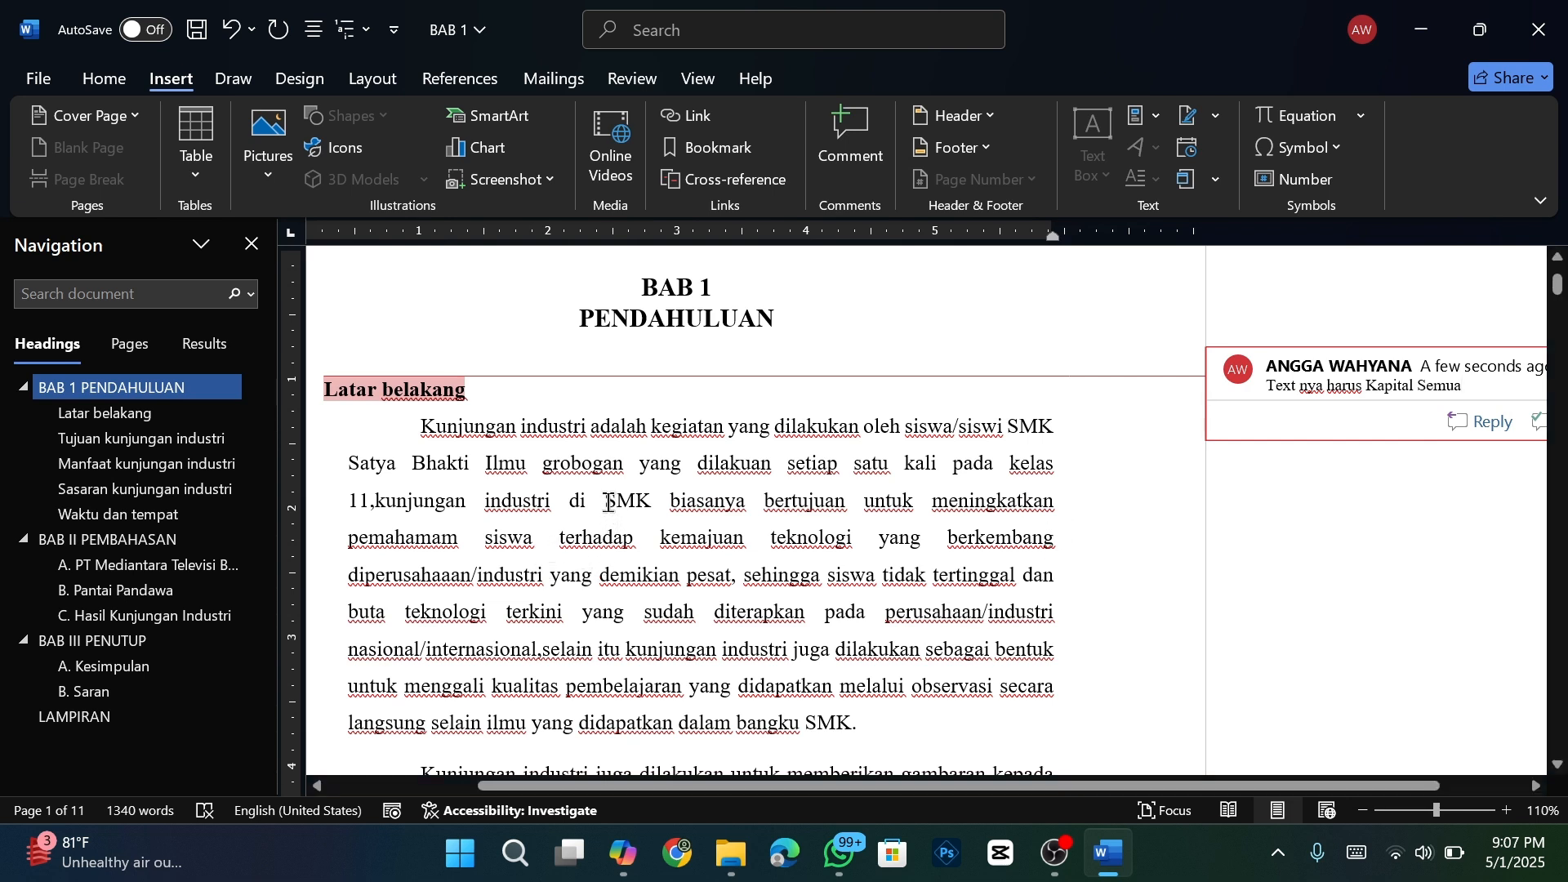
- Add a comment reading "Seharusnya SMK SBI" to the word "SMK" after "kunjungan industri di" in the first Latar belakang paragraph
left_click_drag(609, 501, 651, 501)
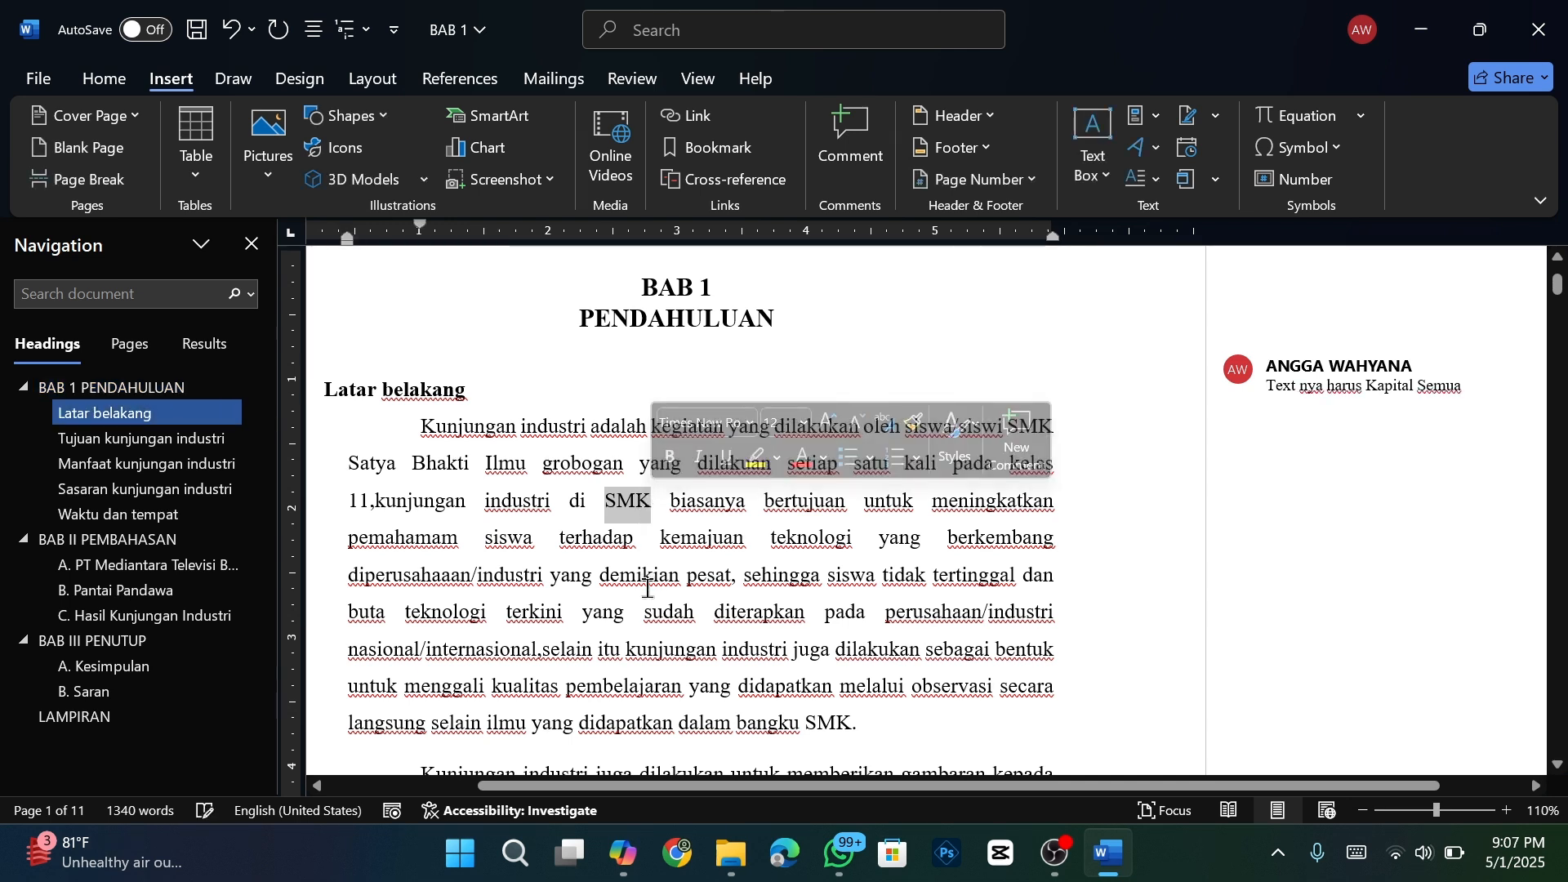
left_click(850, 156)
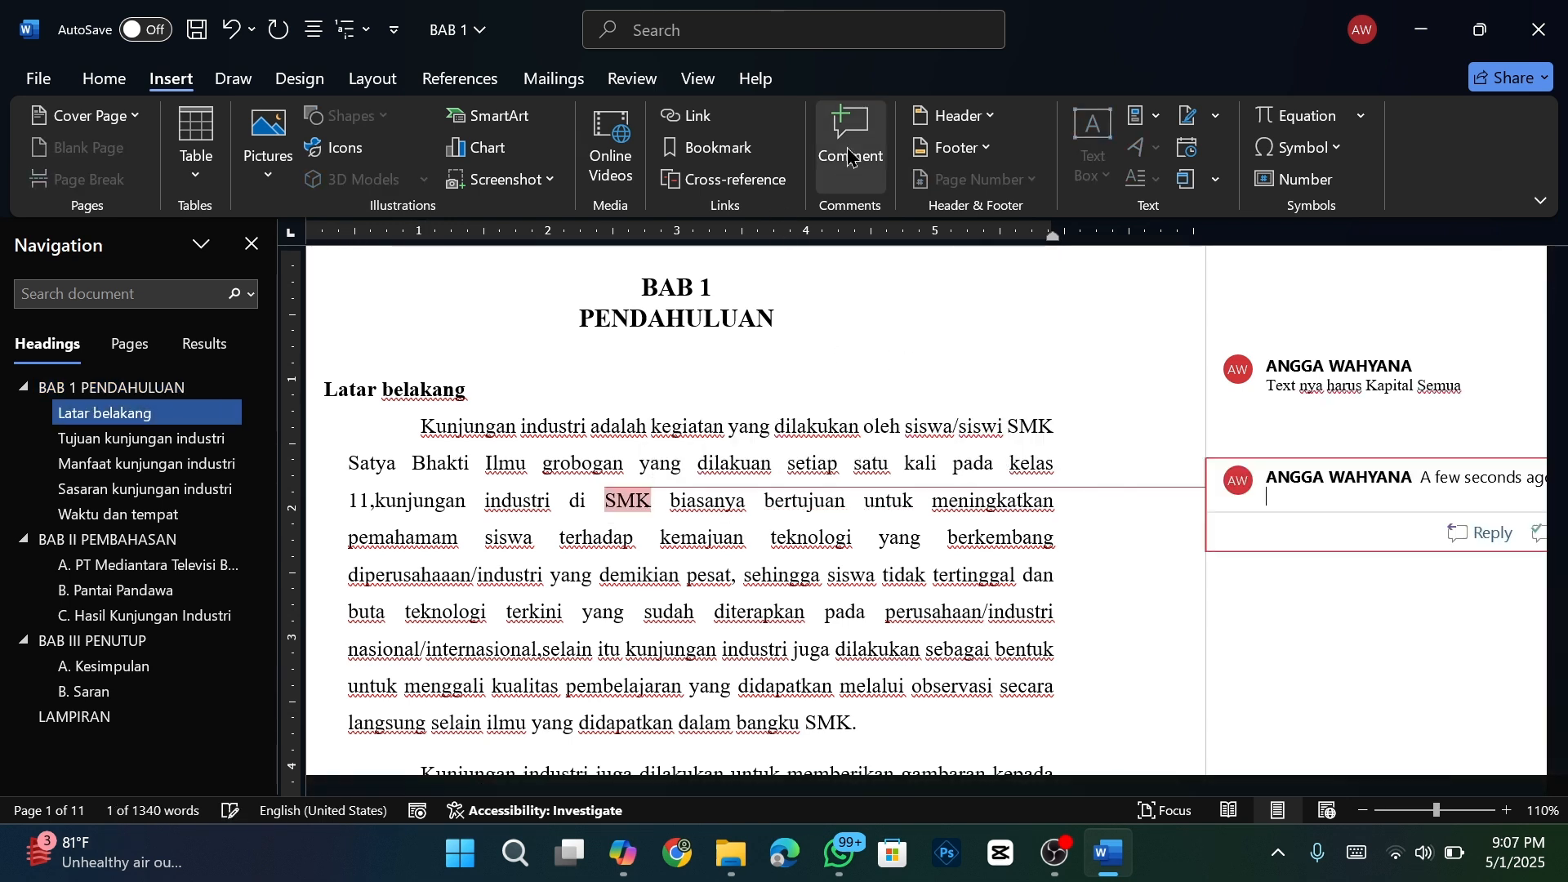
type("S")
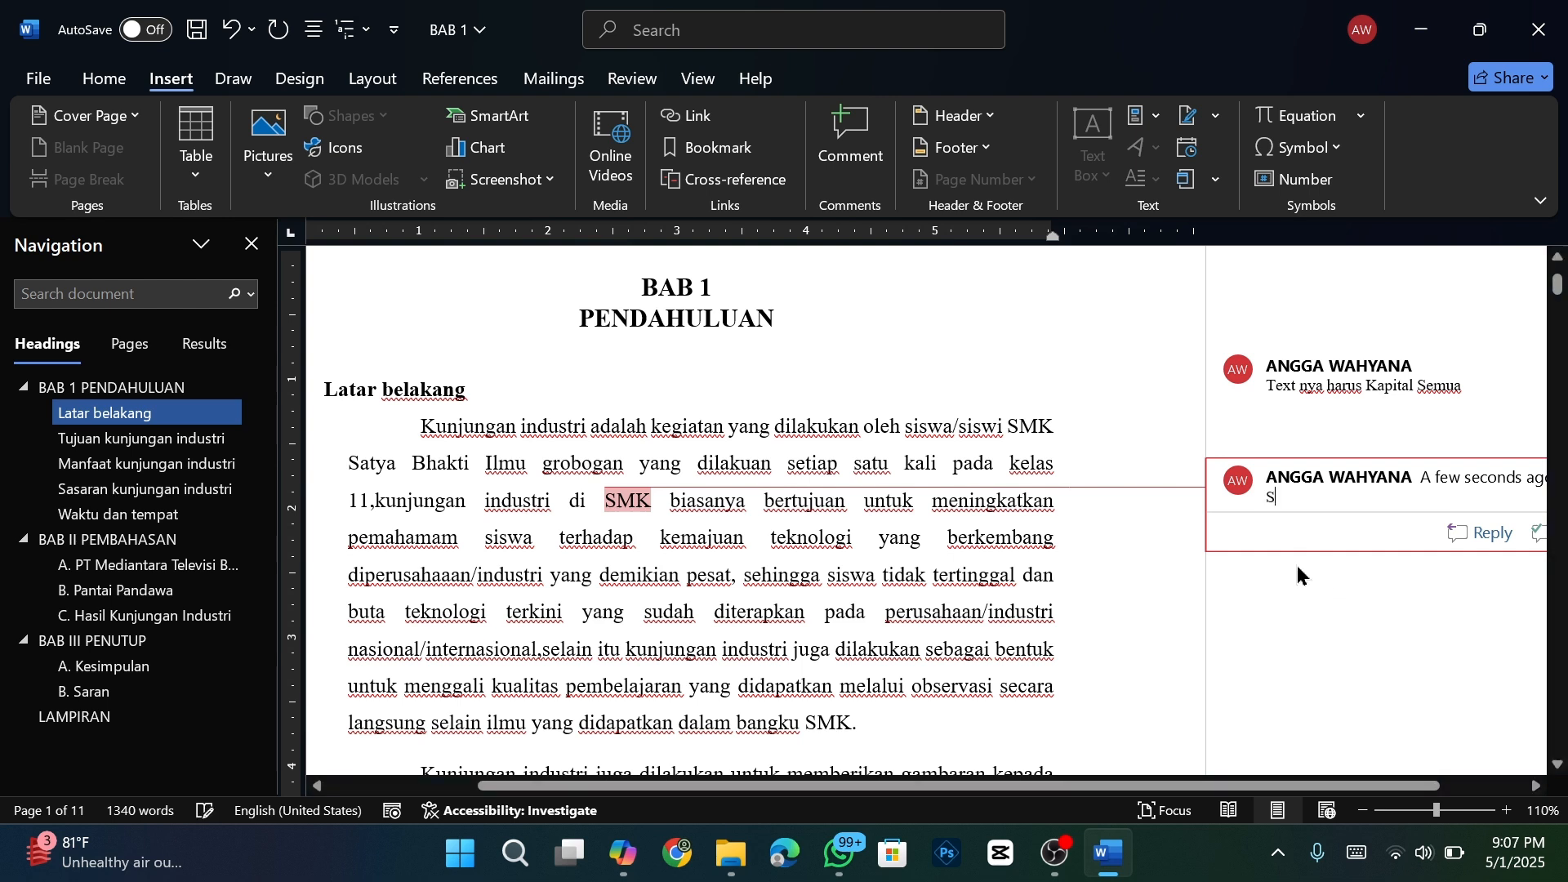
type("eharusn")
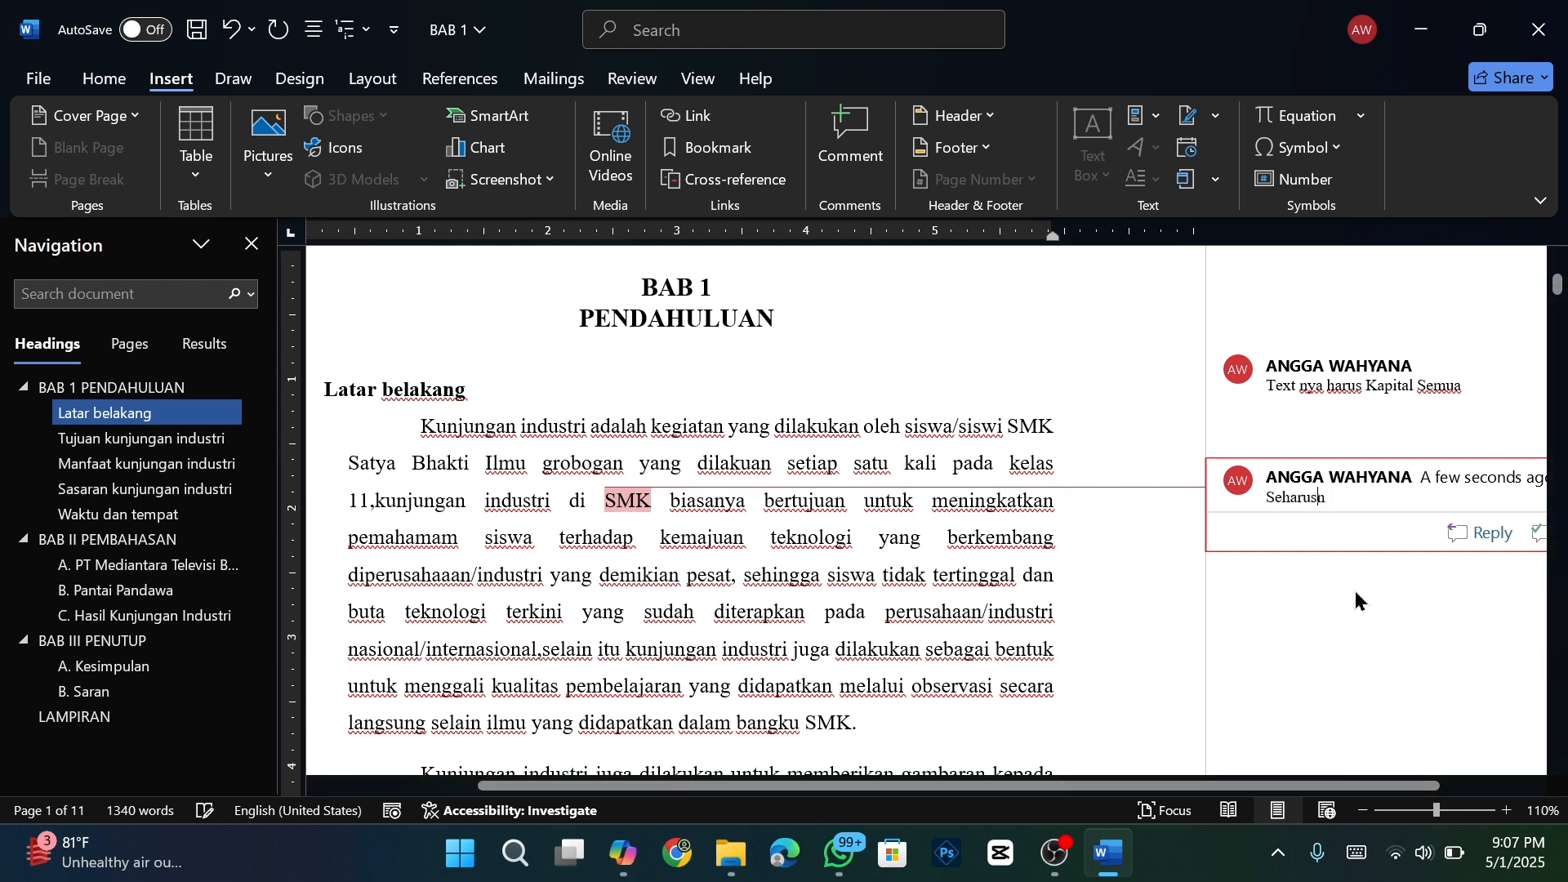
type("ya")
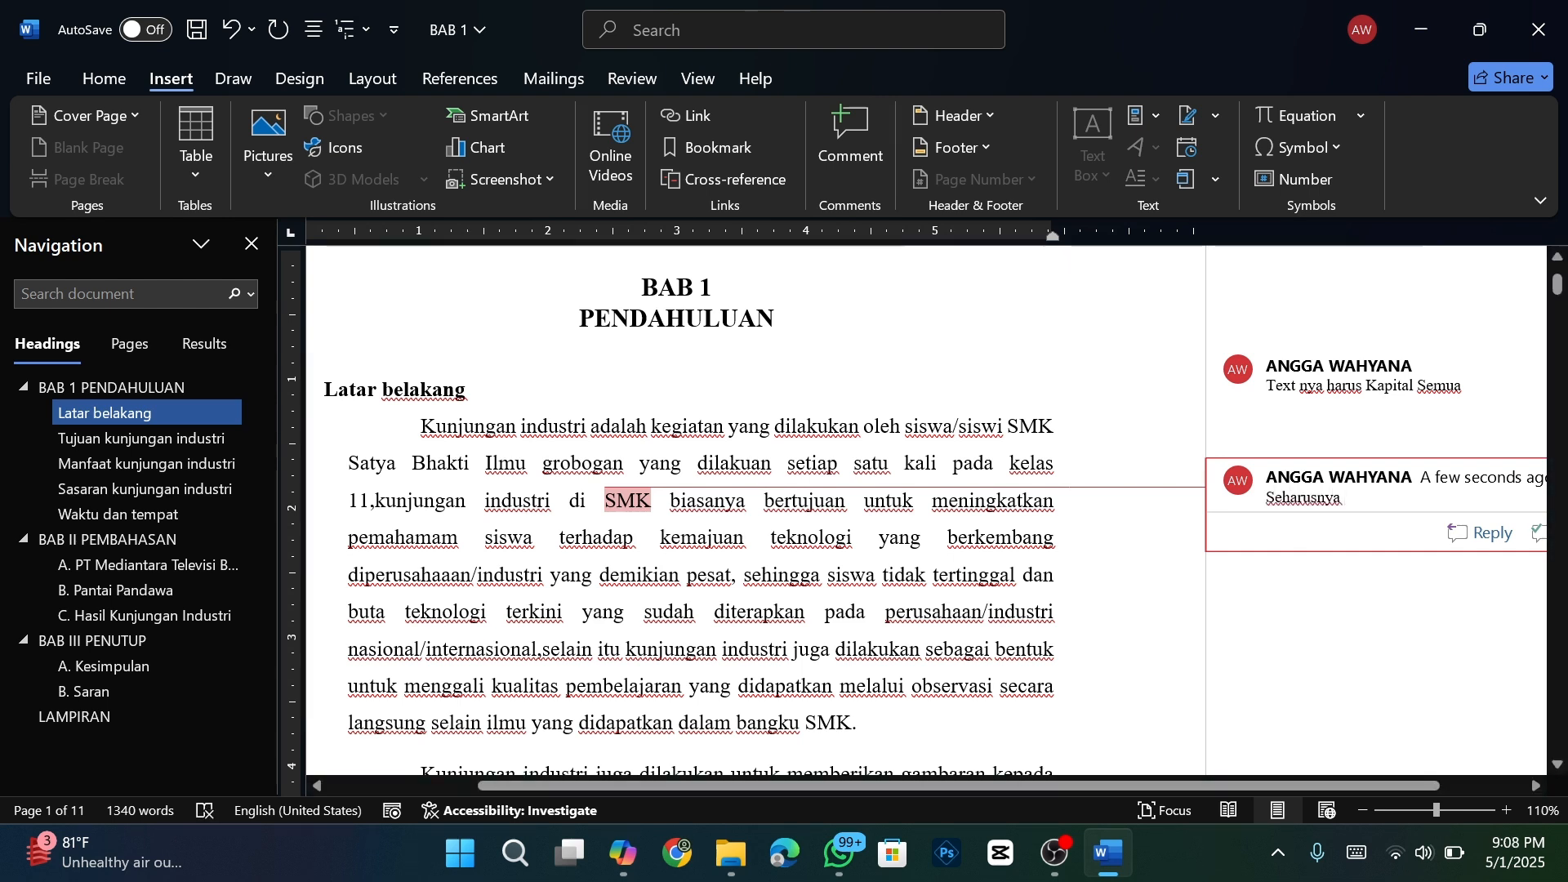
type(" SmK")
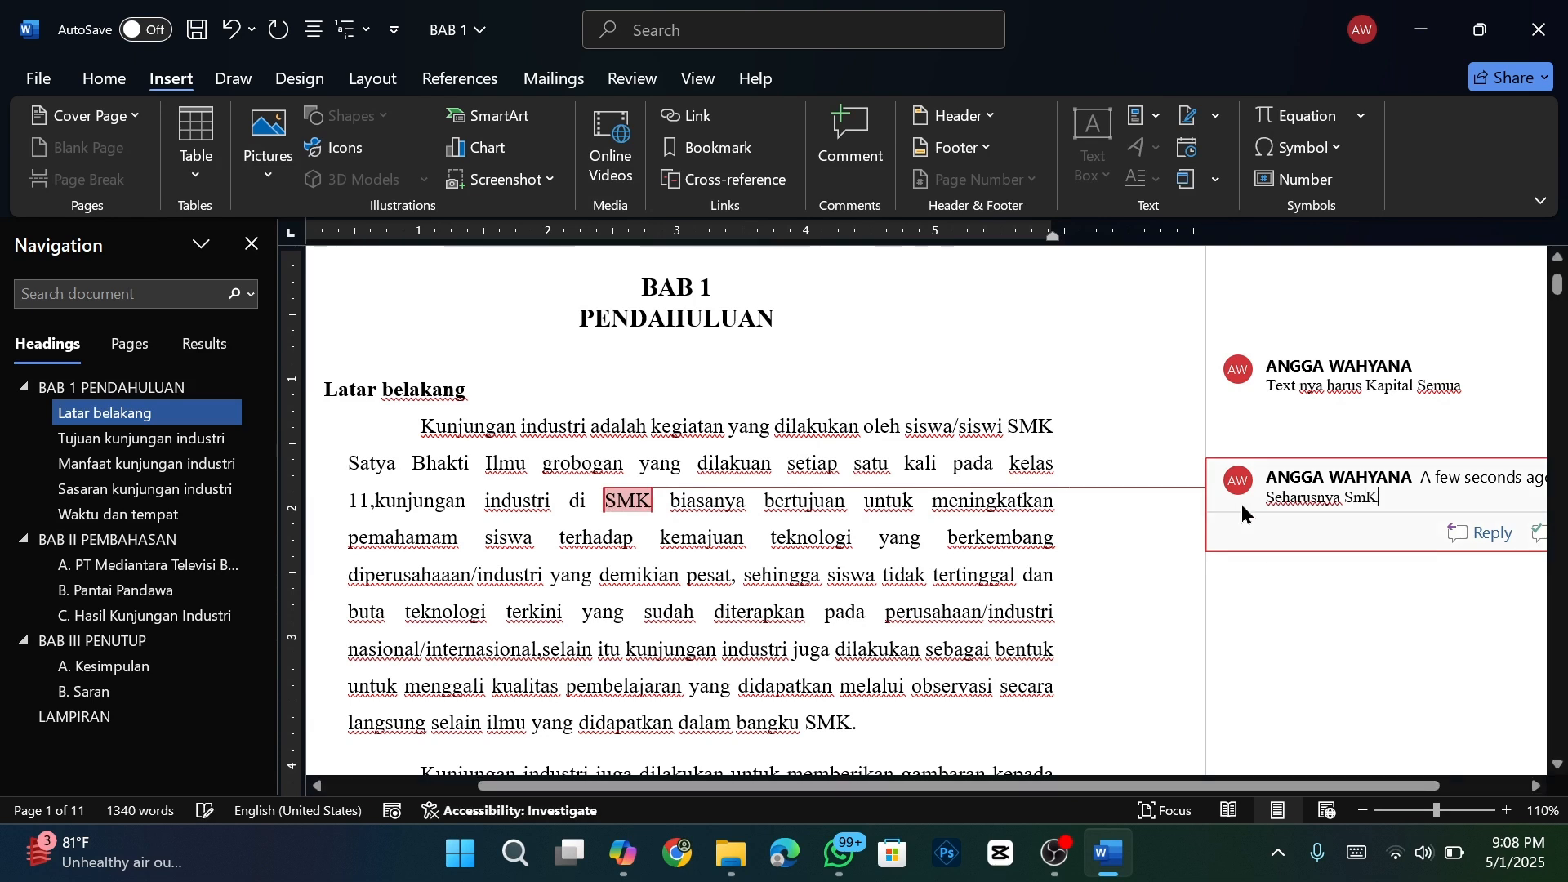
key("BackSpace")
key("BackSpace")
type("MK SBI")
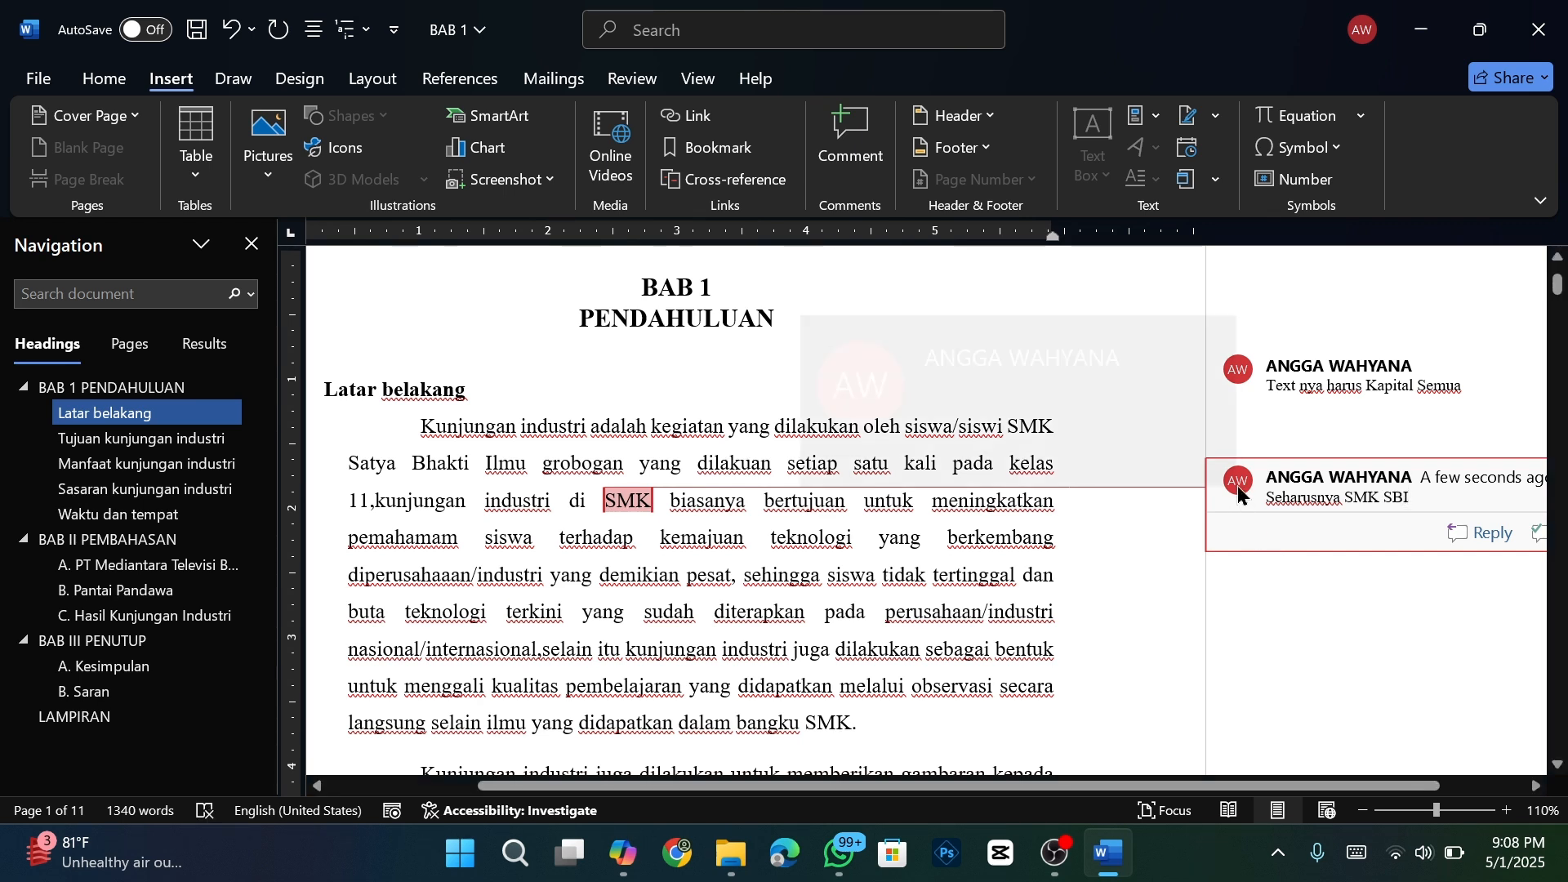
mouse_move(1238, 494)
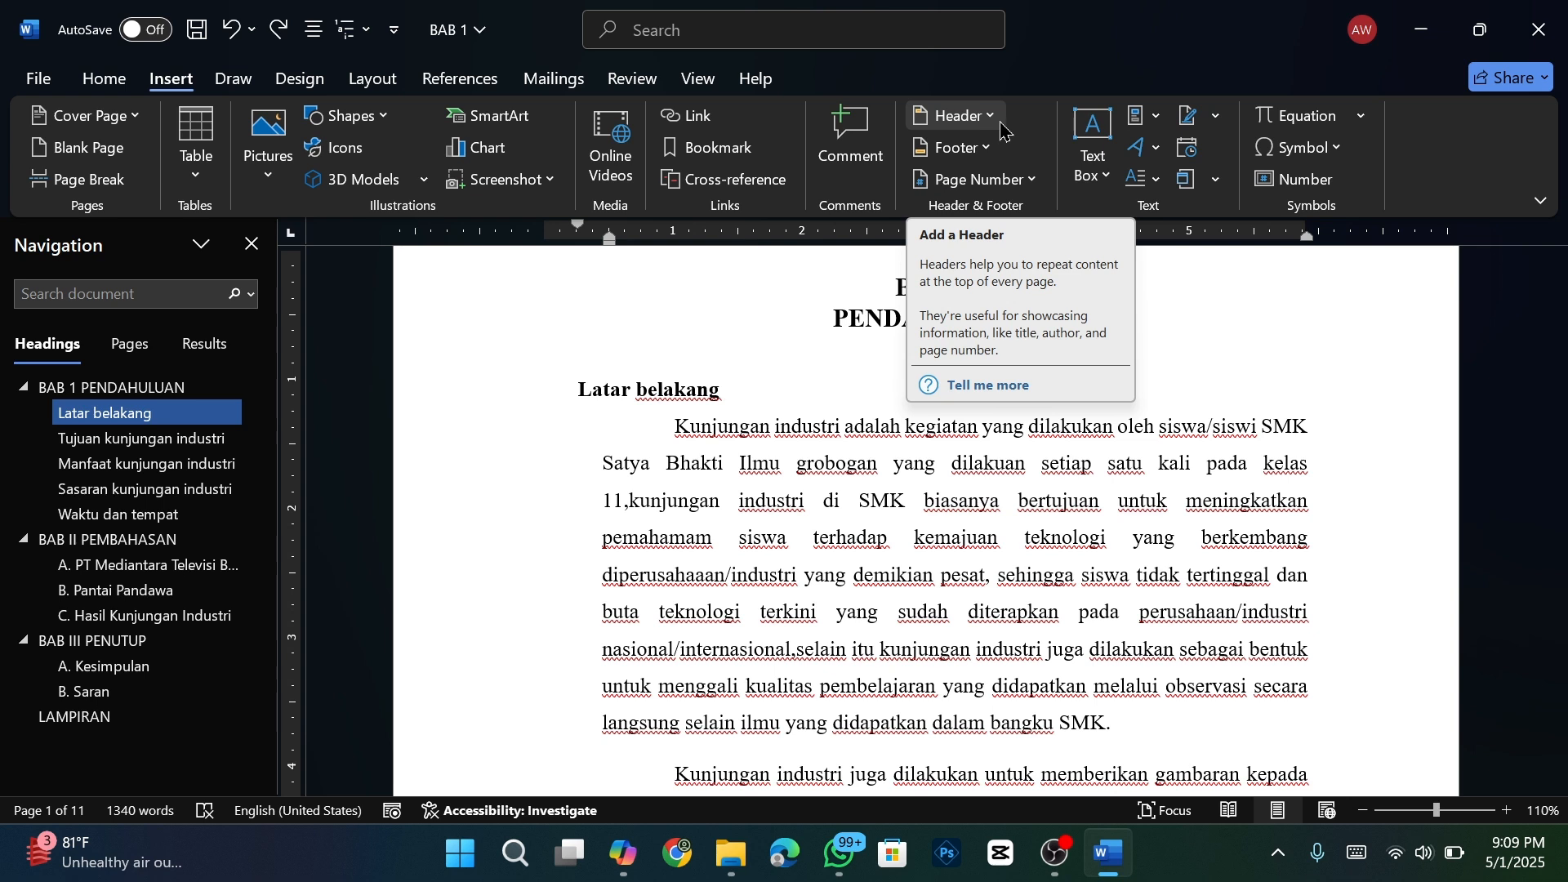
- Browse the built-in header designs, insert the Blank header with the text "Laporan SMK SBI", and return to the body text
left_click(997, 131)
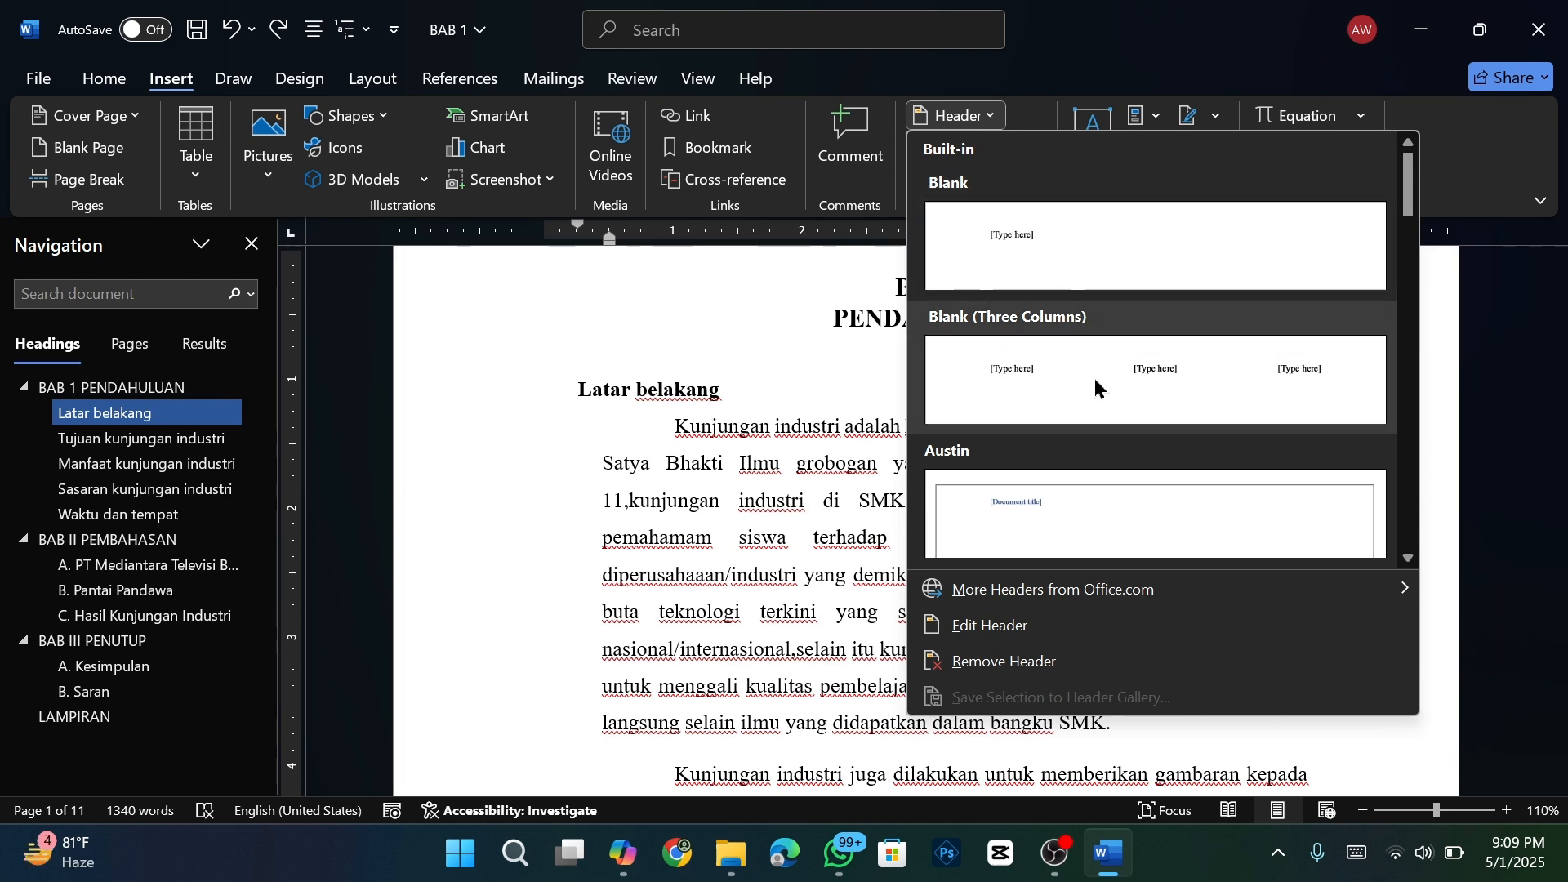
scroll(1102, 461, "down", 6)
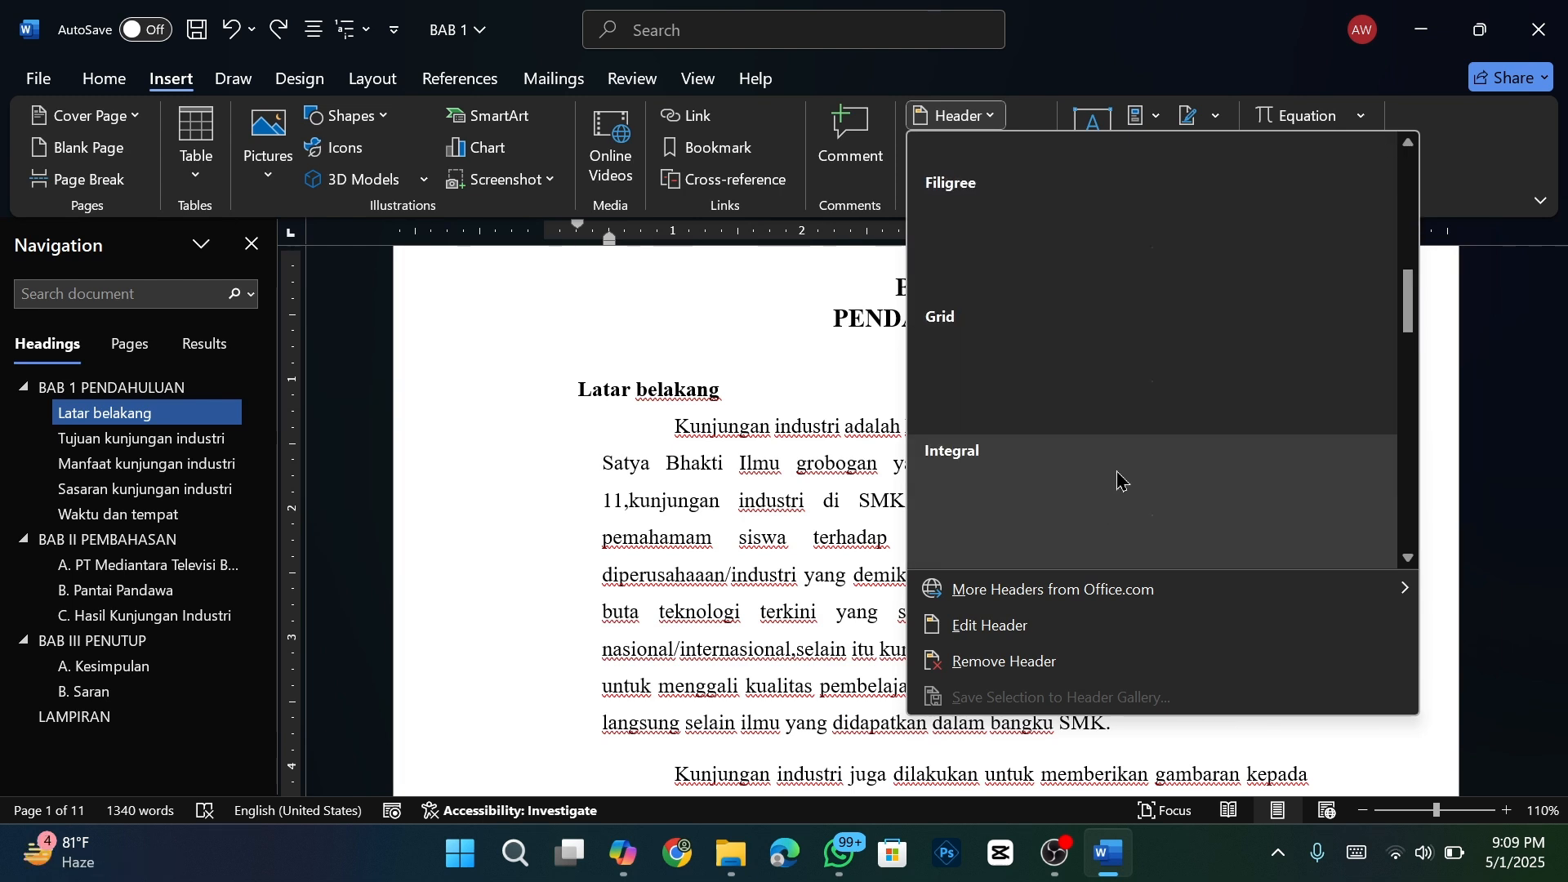
scroll(1111, 433, "up", 3)
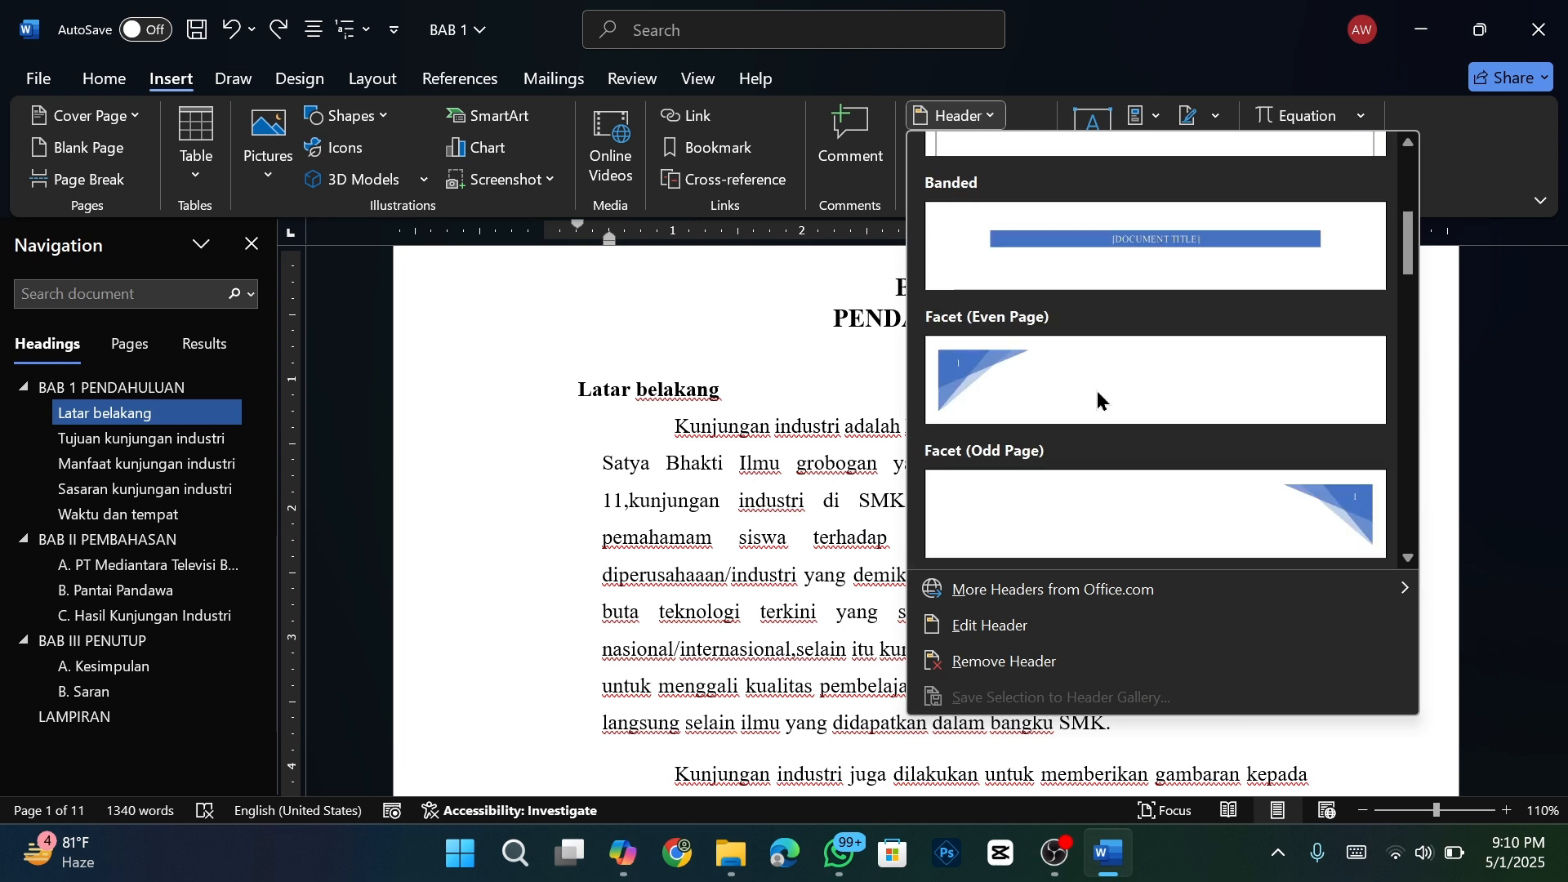
scroll(1096, 390, "down", 9)
scroll(1096, 390, "up", 15)
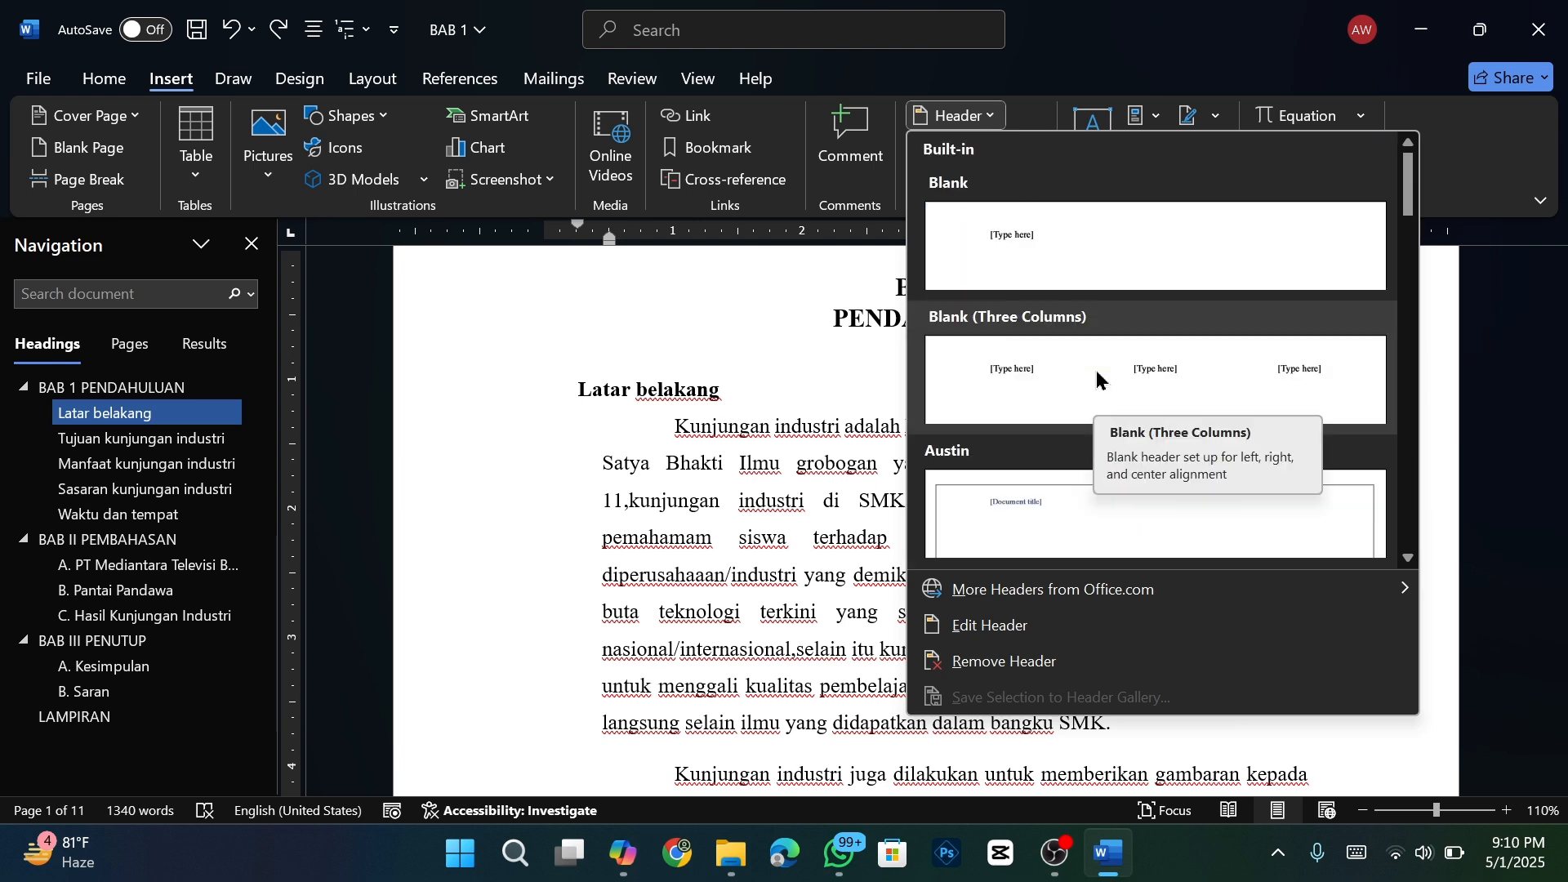
left_click(1076, 243)
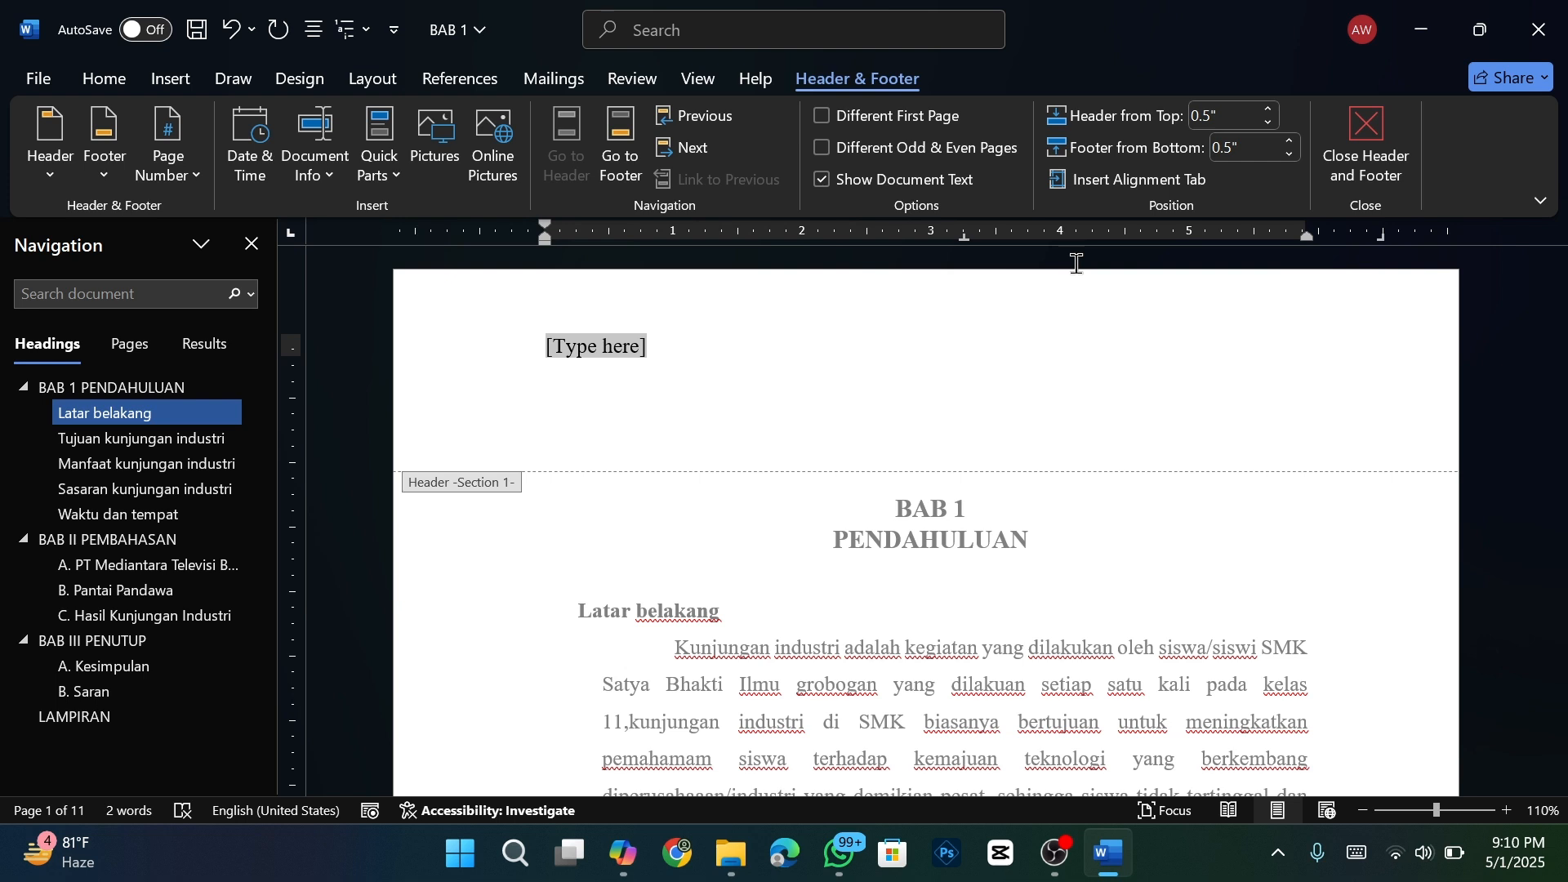
type("Lapo")
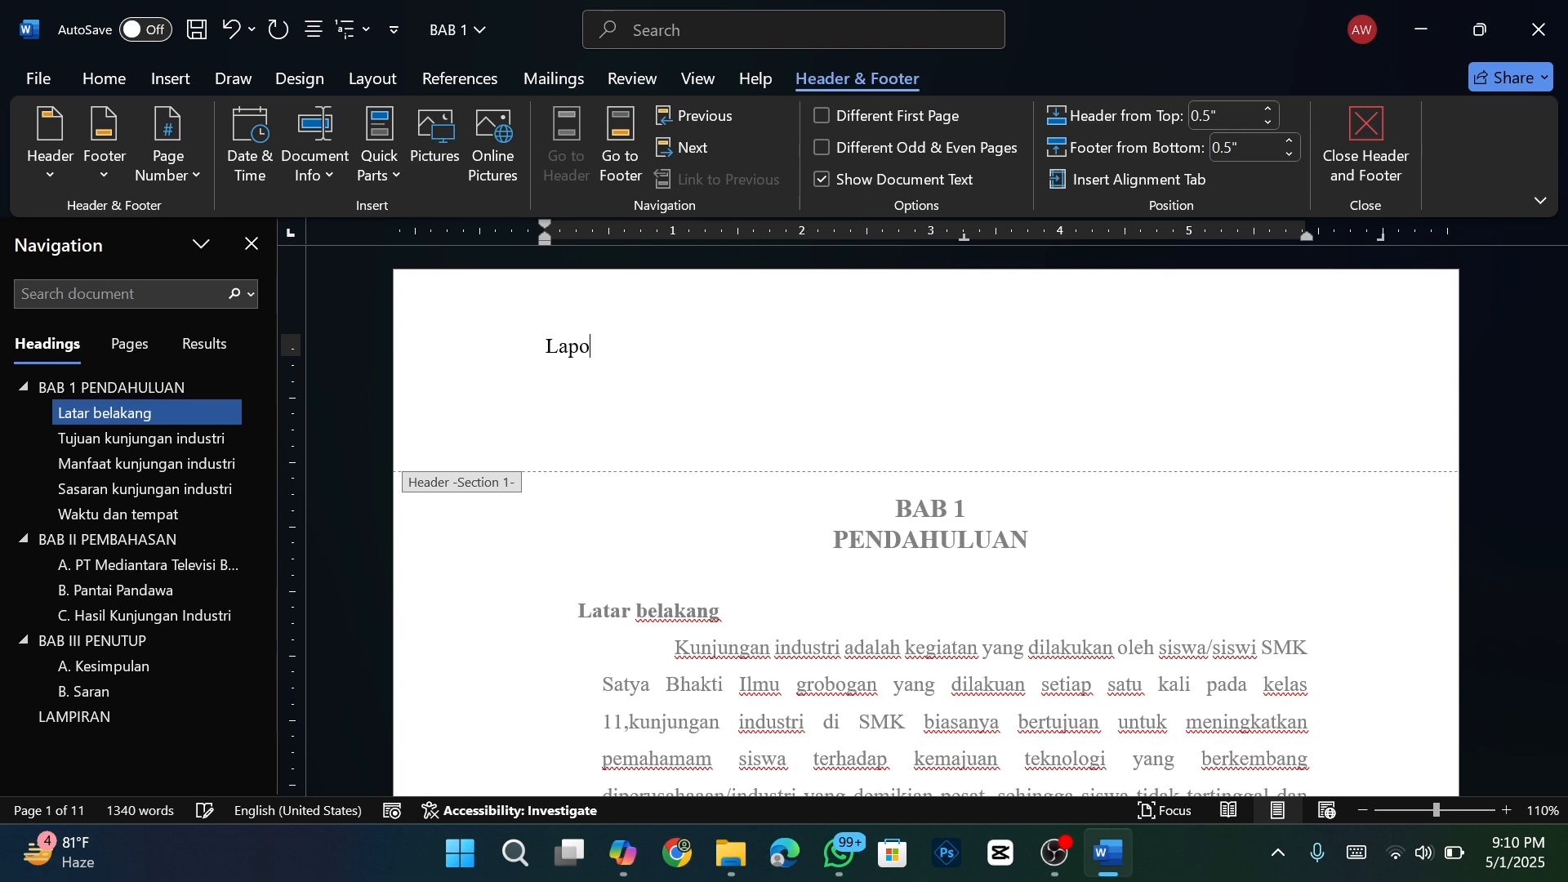
type("ran SMK SBI")
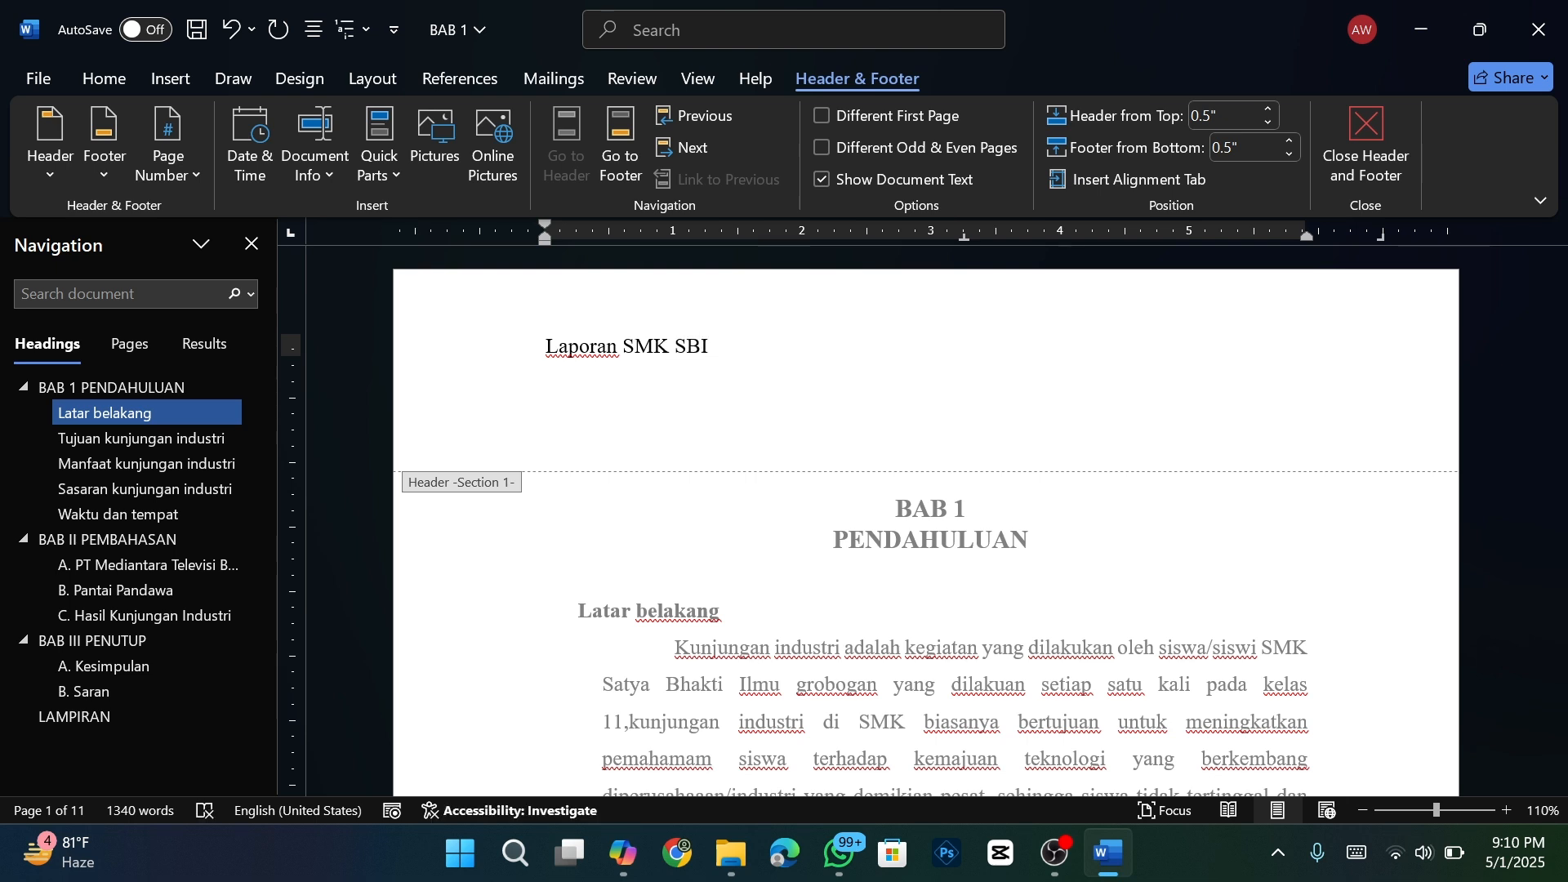
double_click(658, 568)
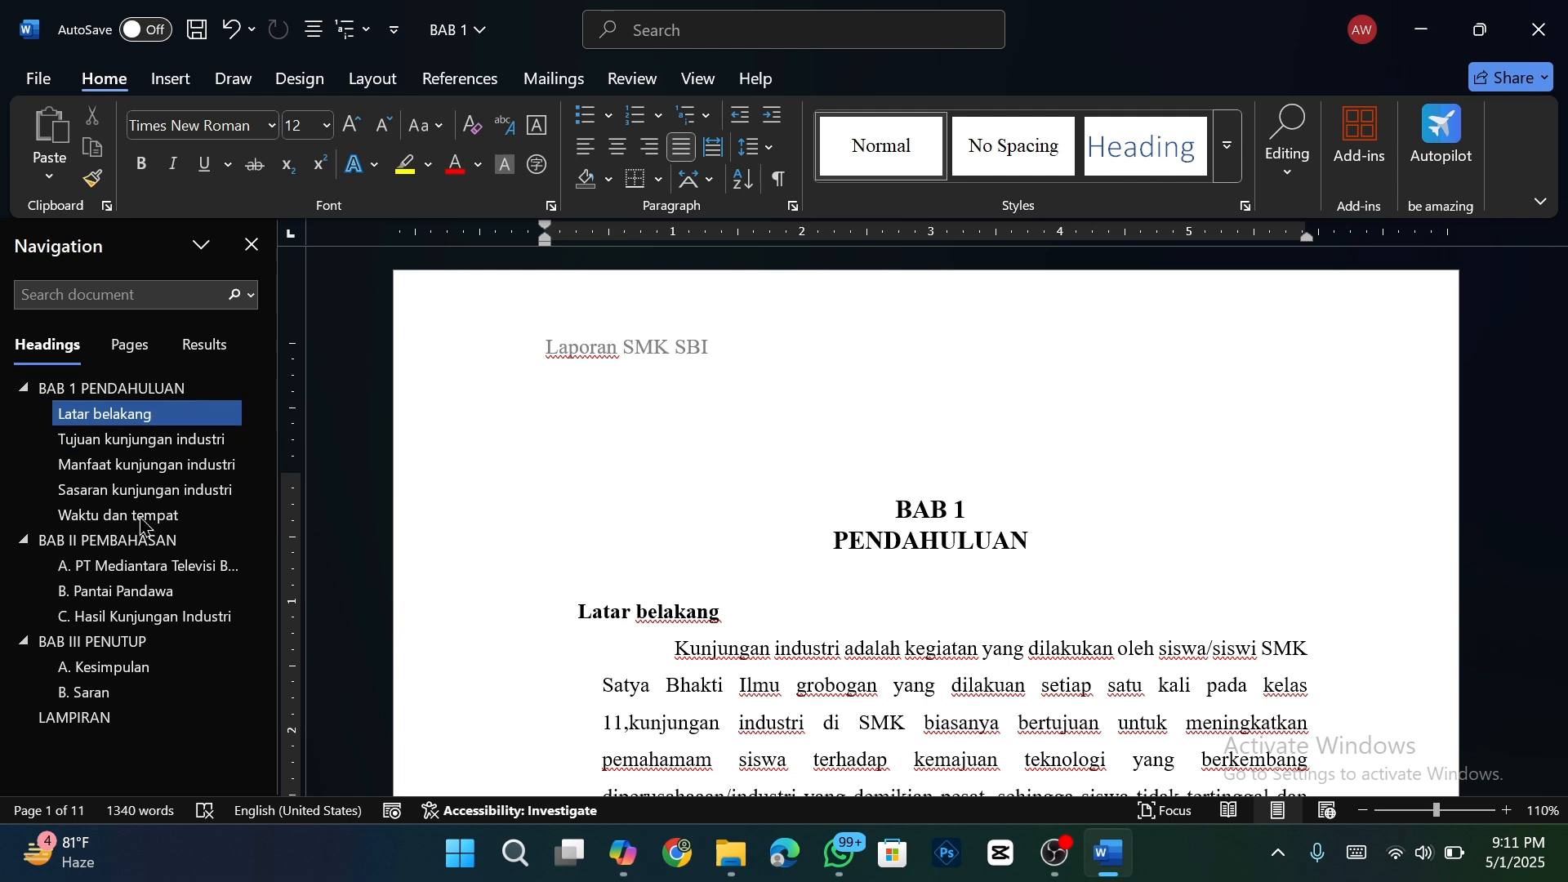
- Examine the page headers on the LAMPIRAN page and the BAB 1 pages
left_click(122, 727)
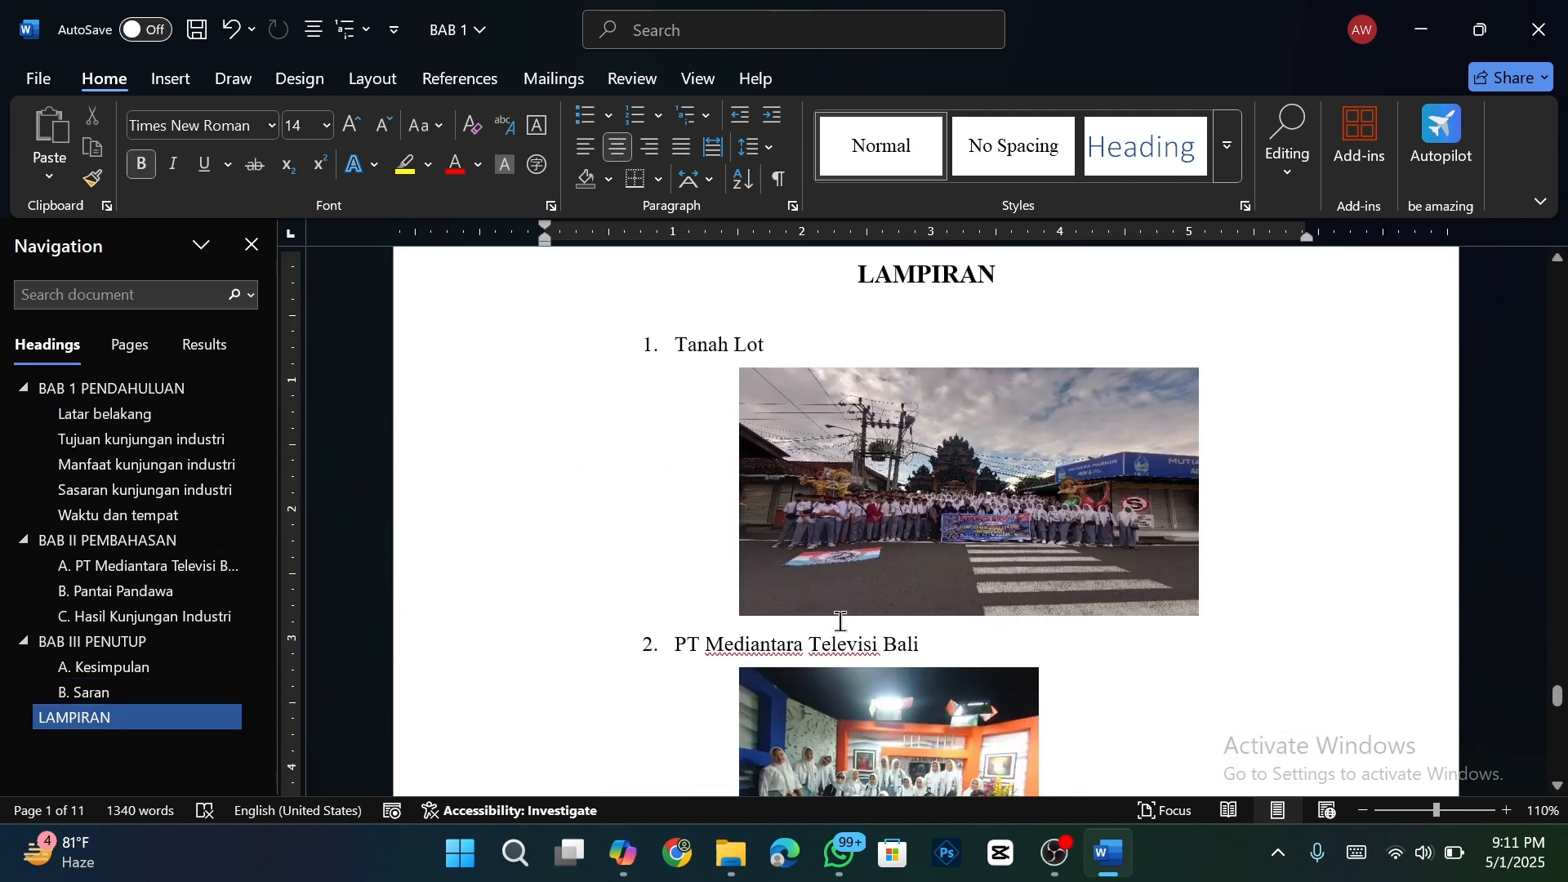
scroll(840, 621, "up", 3)
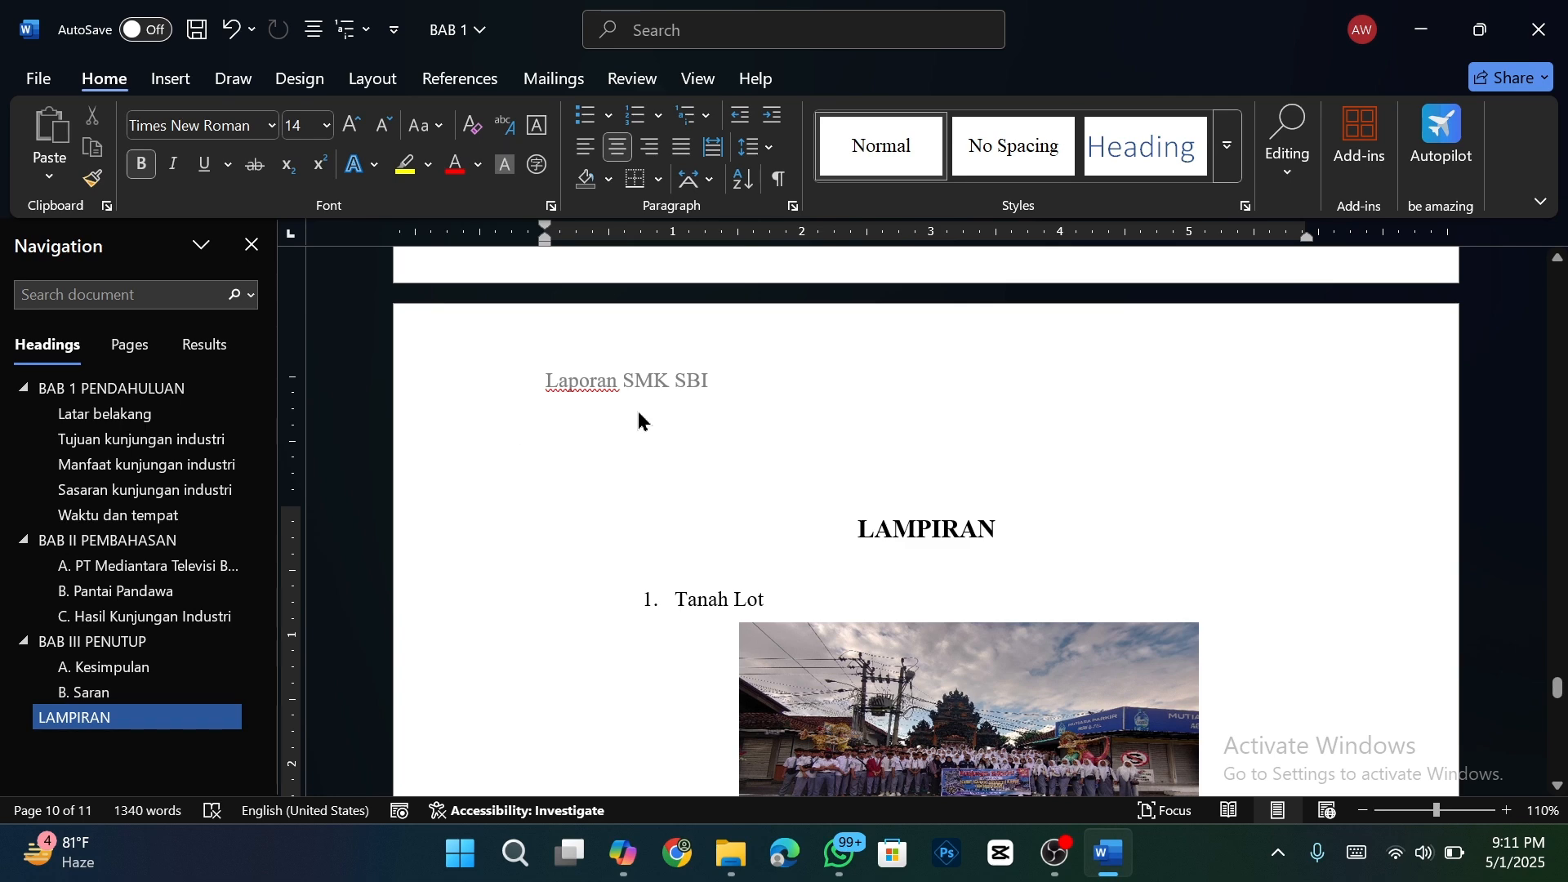
left_click(196, 490)
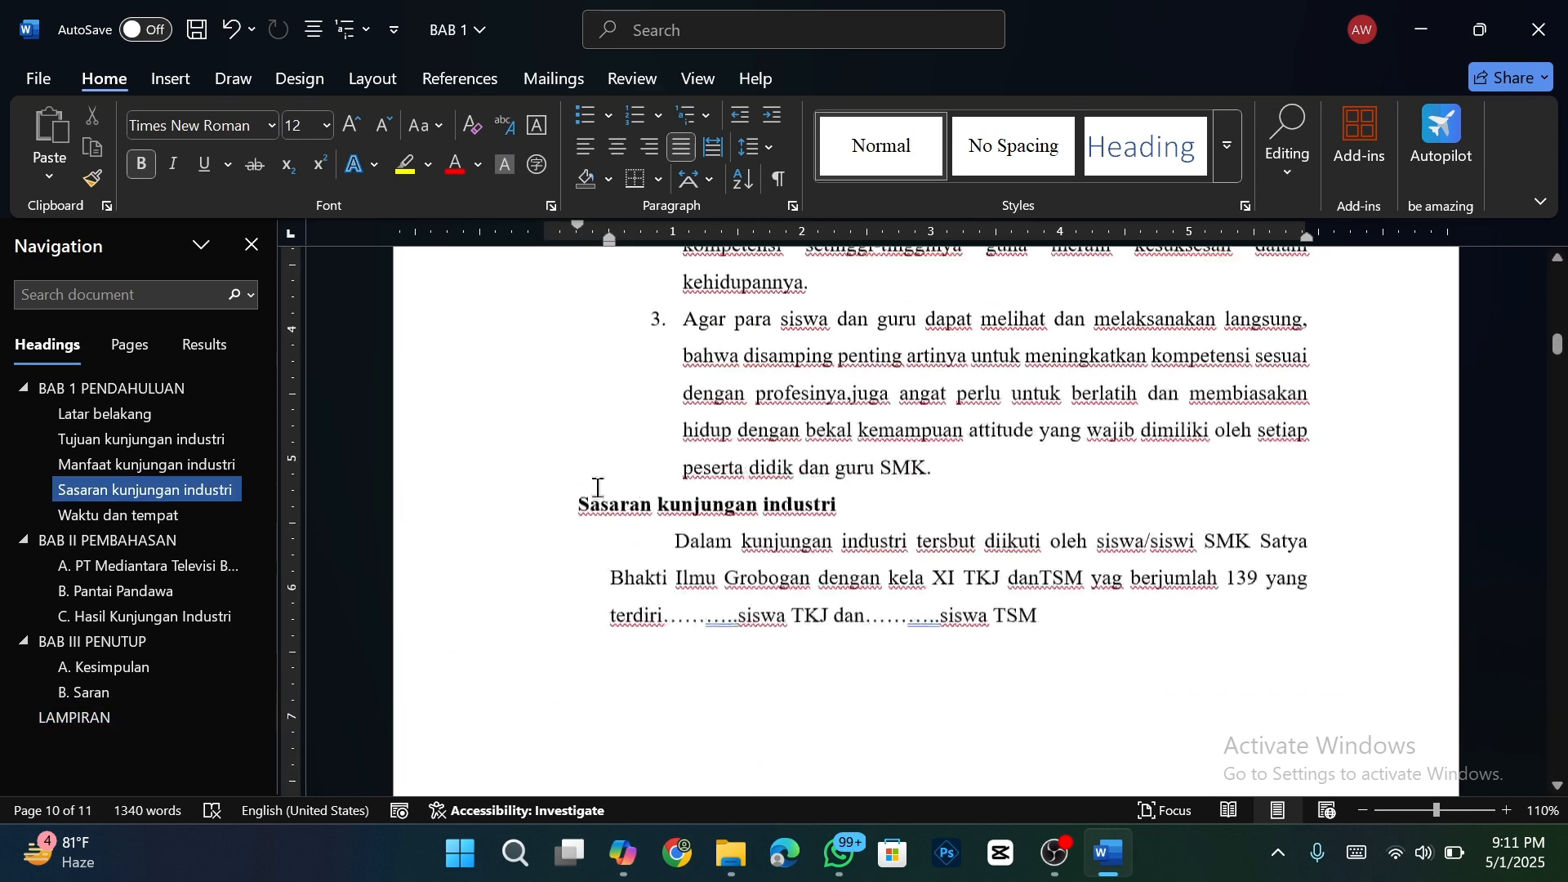
scroll(621, 491, "up", 15)
scroll(620, 605, "down", 3)
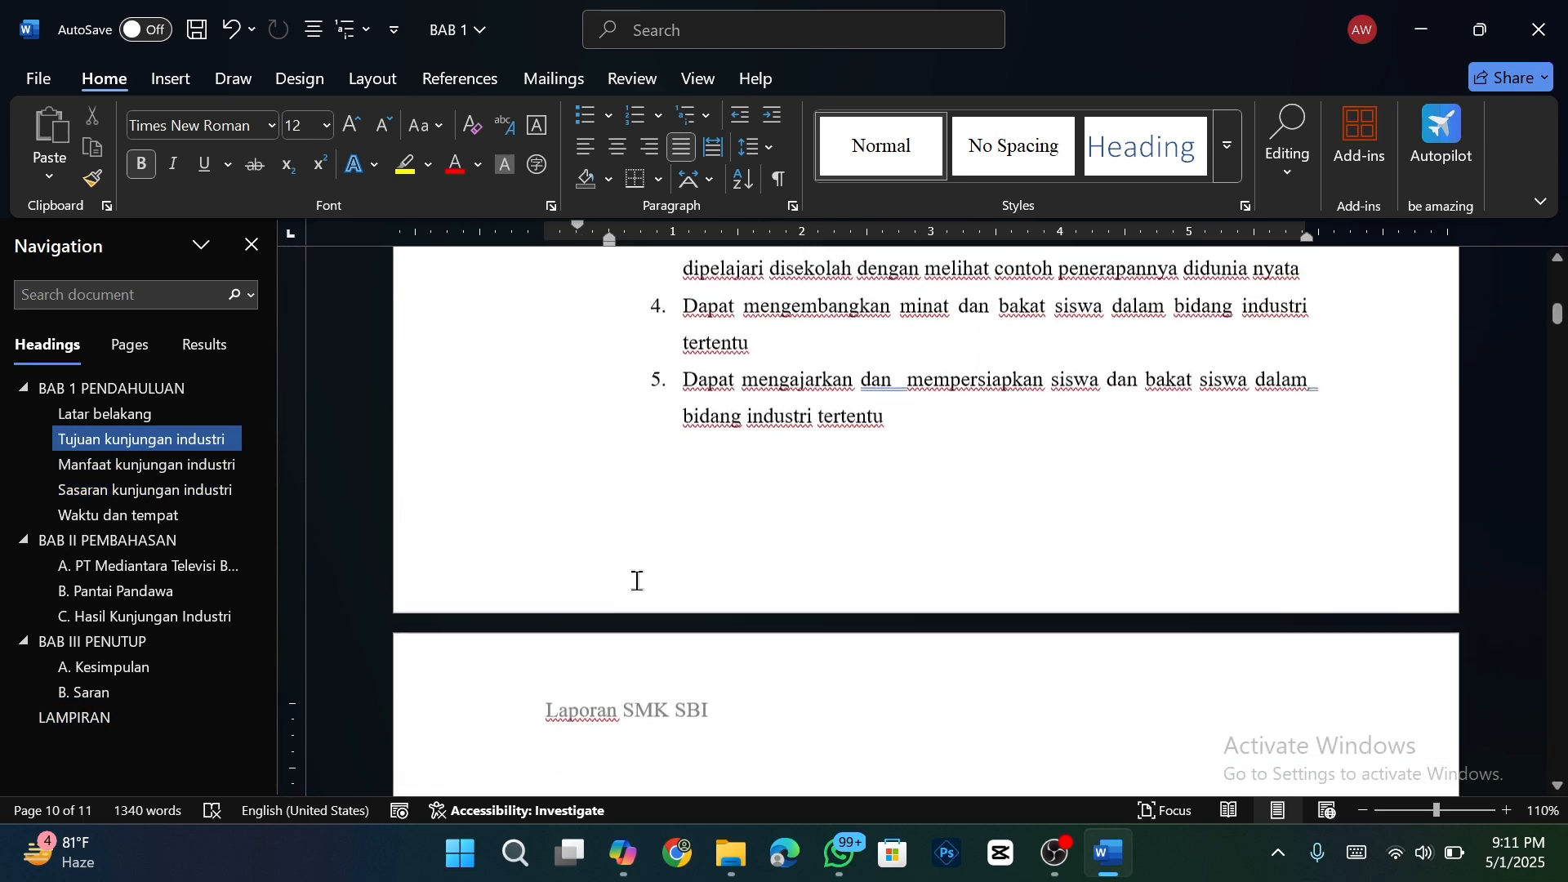
scroll(637, 581, "up", 12)
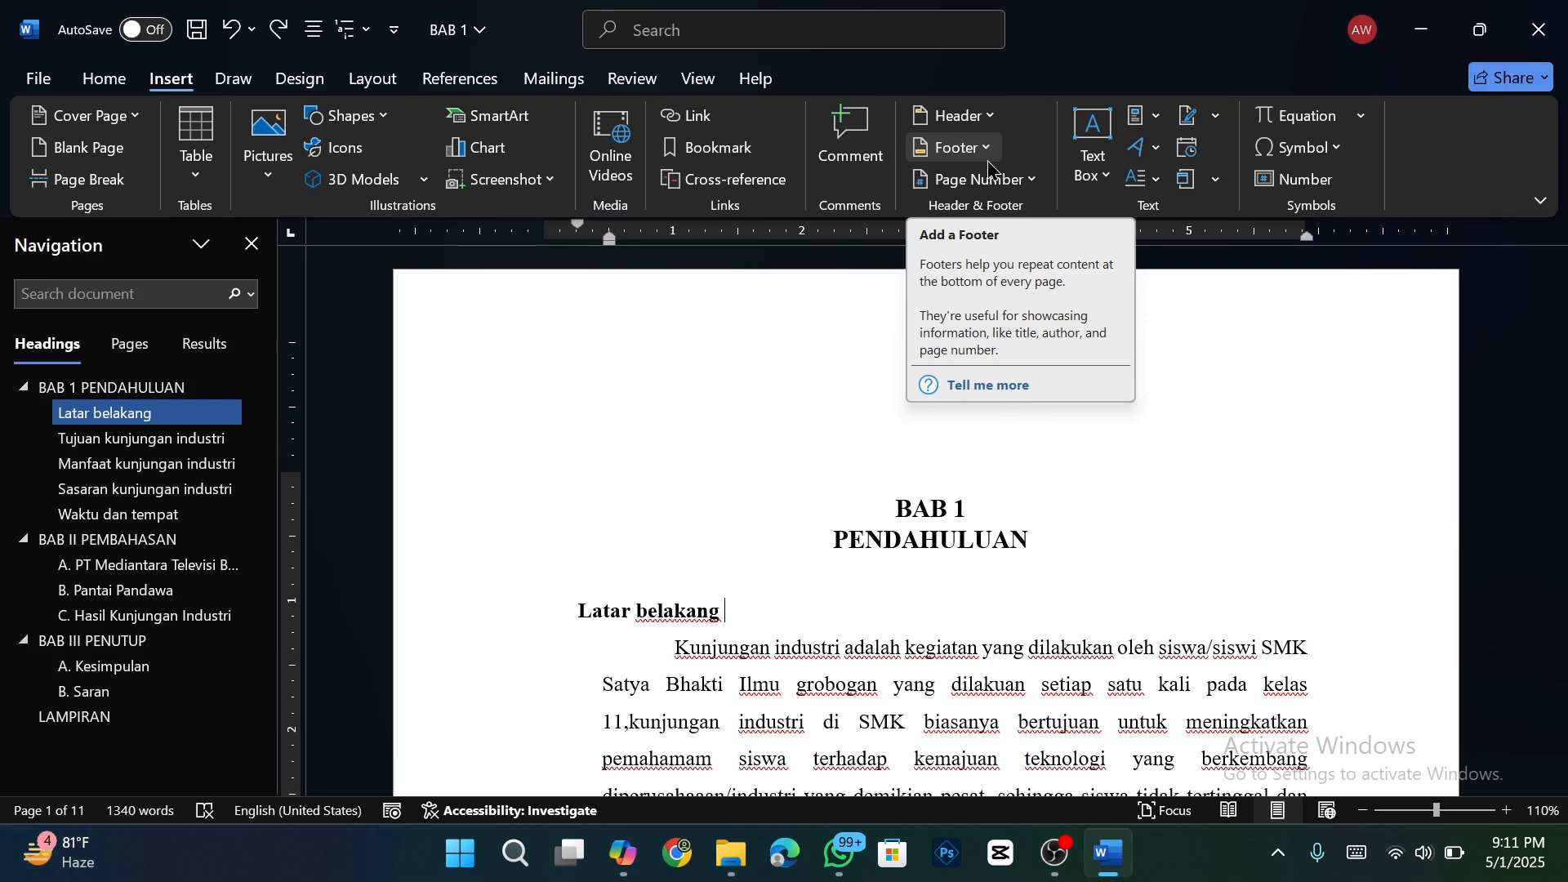
- Browse the page number placement options, then choose the I, II, III number format for the page numbers
left_click(1042, 193)
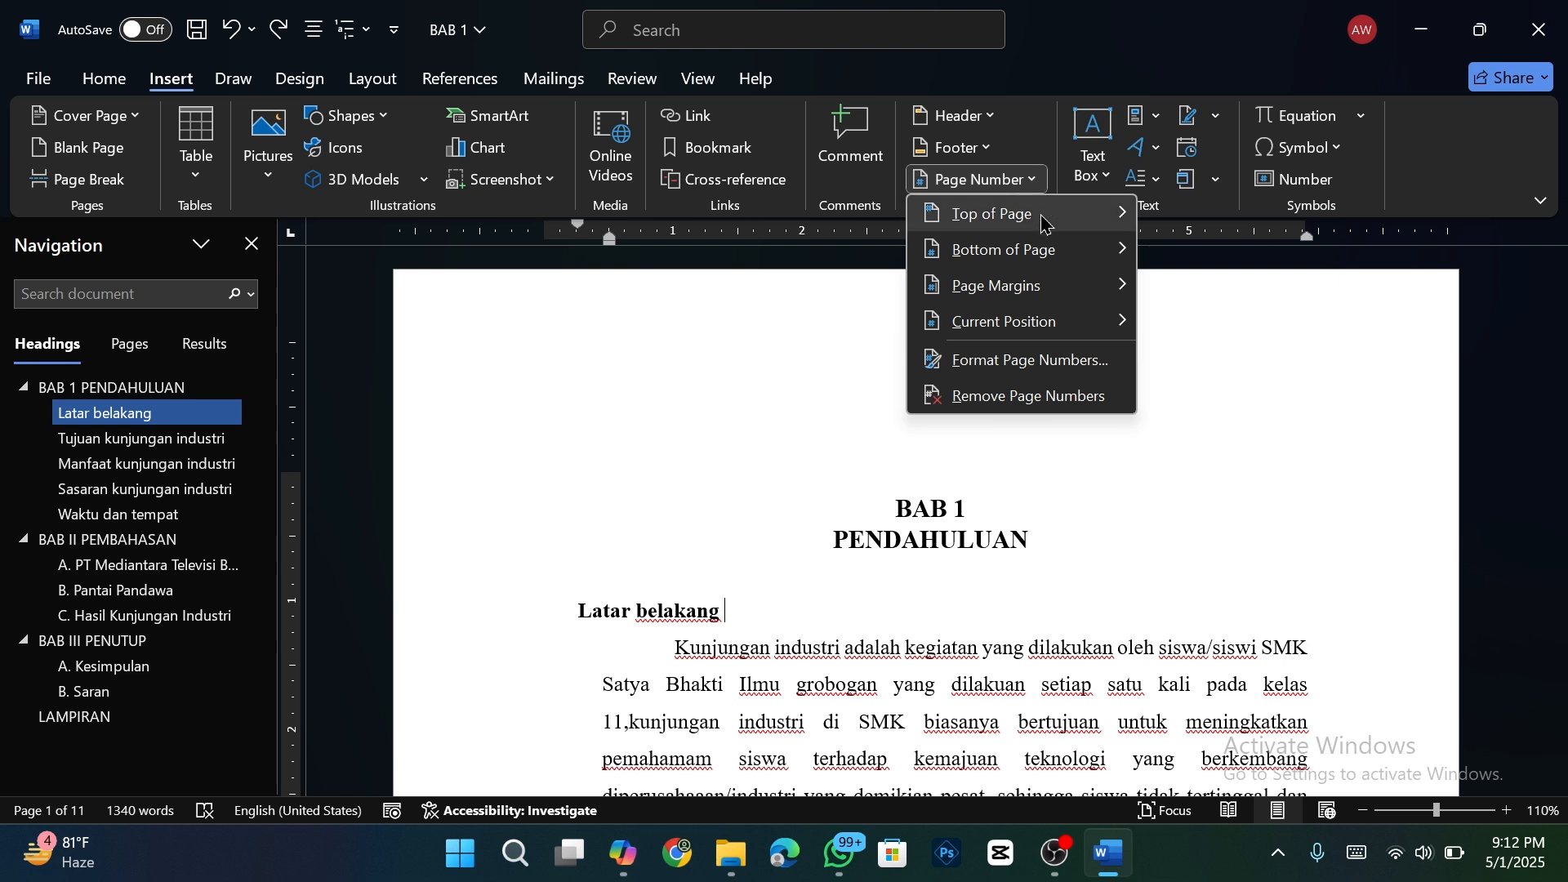
mouse_move(1021, 255)
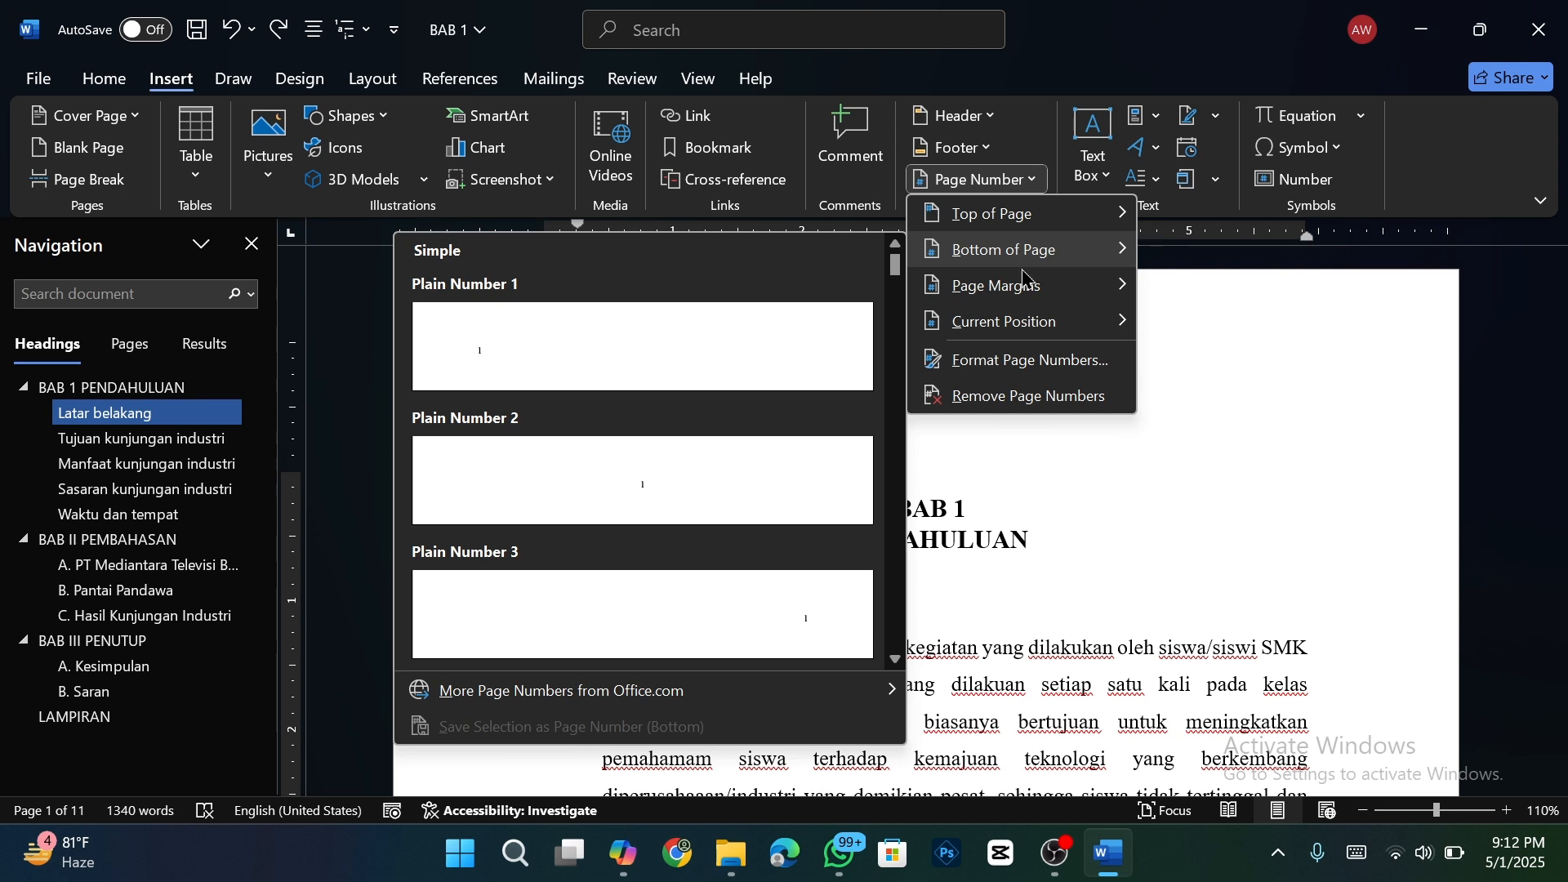
mouse_move(1027, 294)
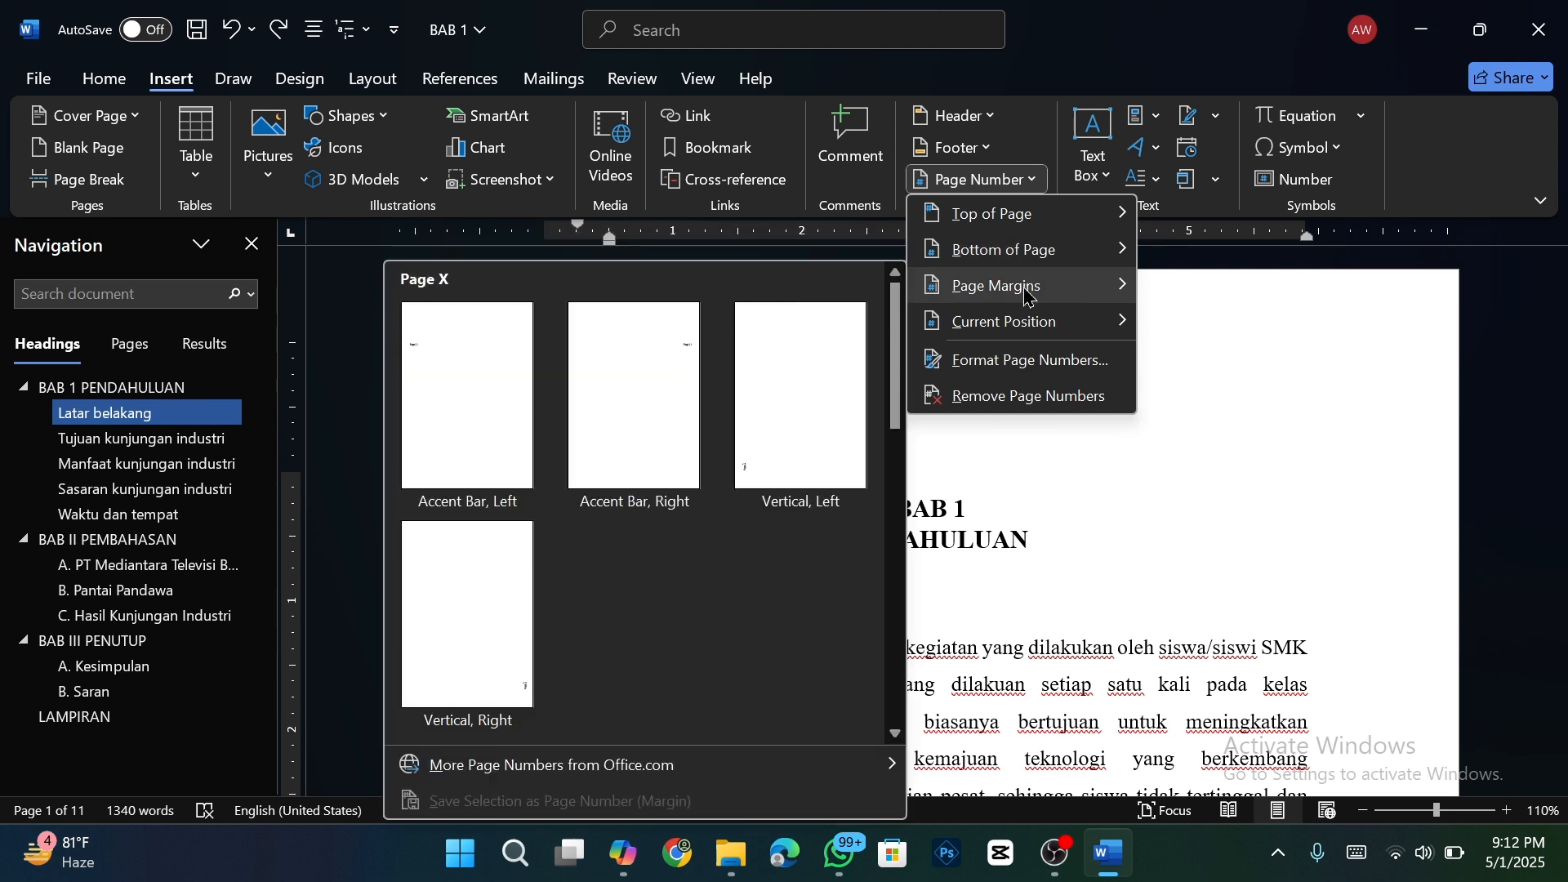
mouse_move(1039, 331)
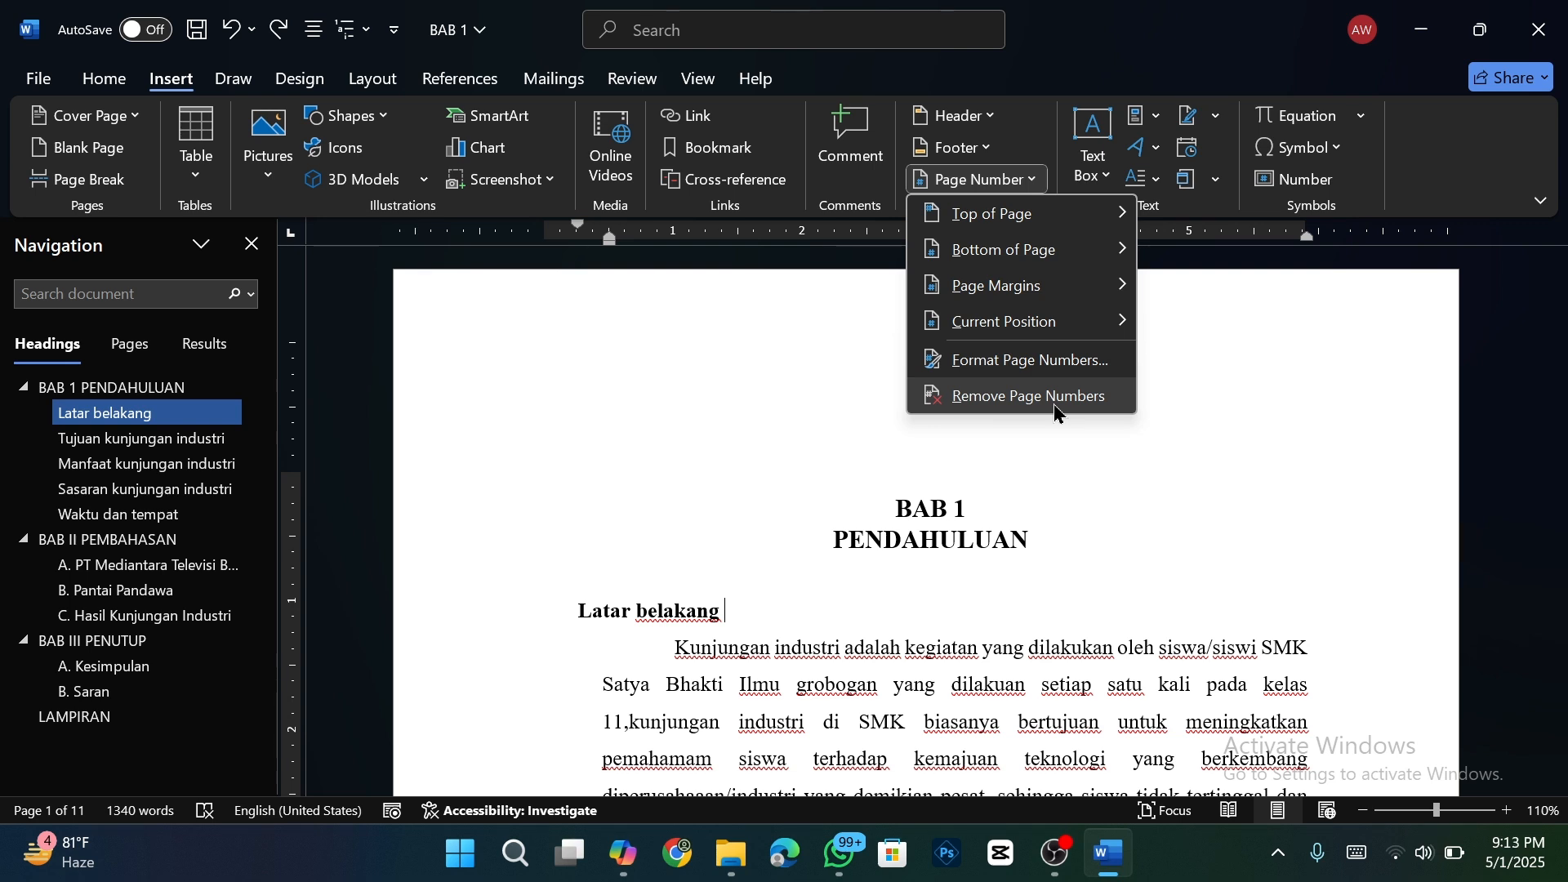
left_click(1046, 366)
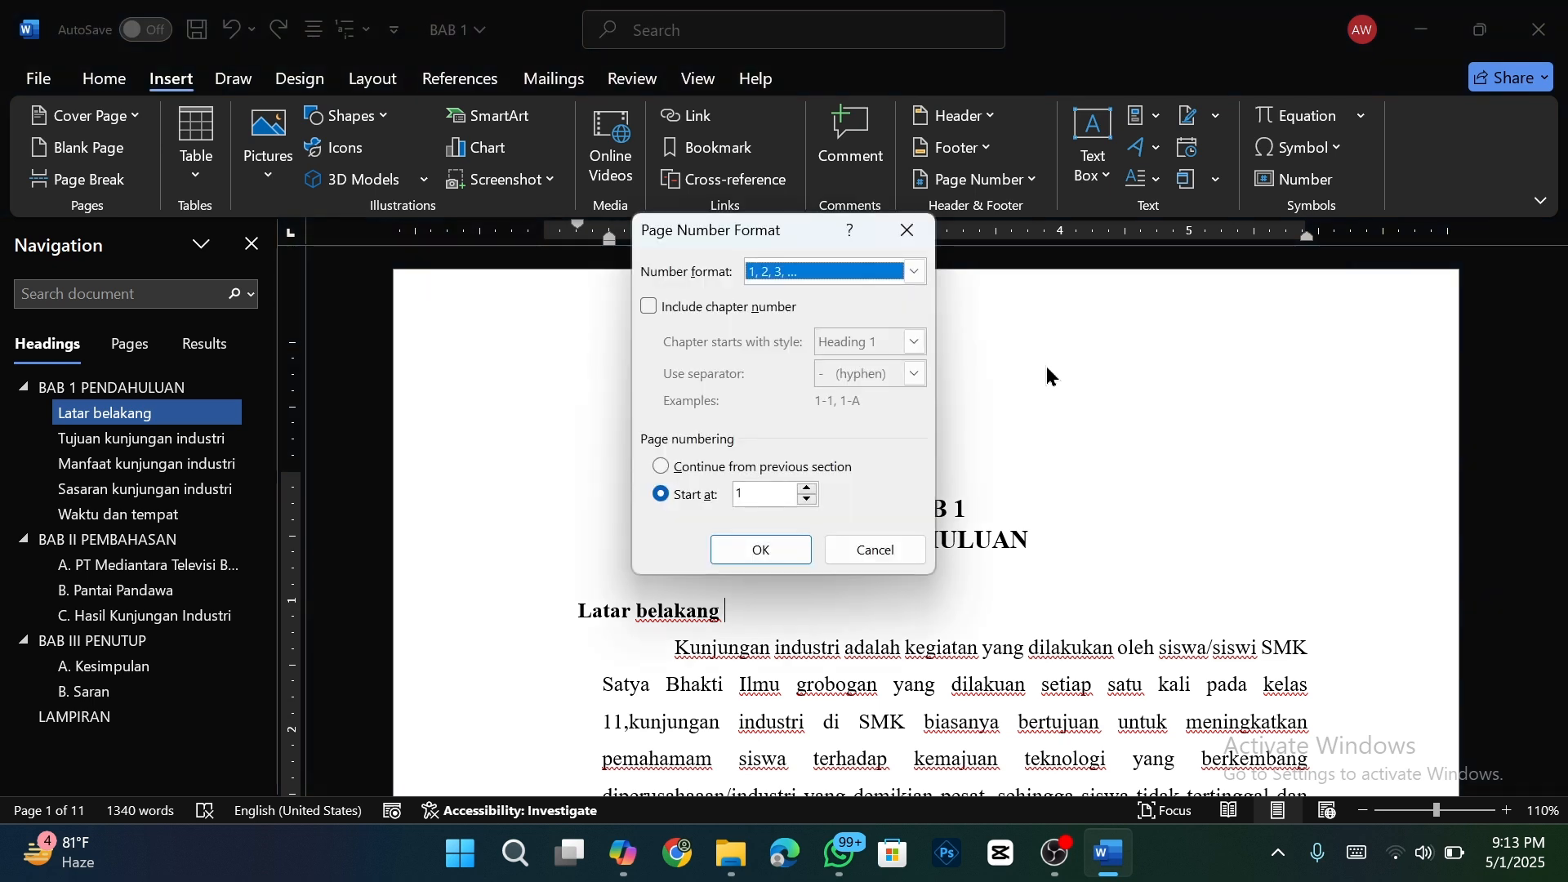
left_click(914, 273)
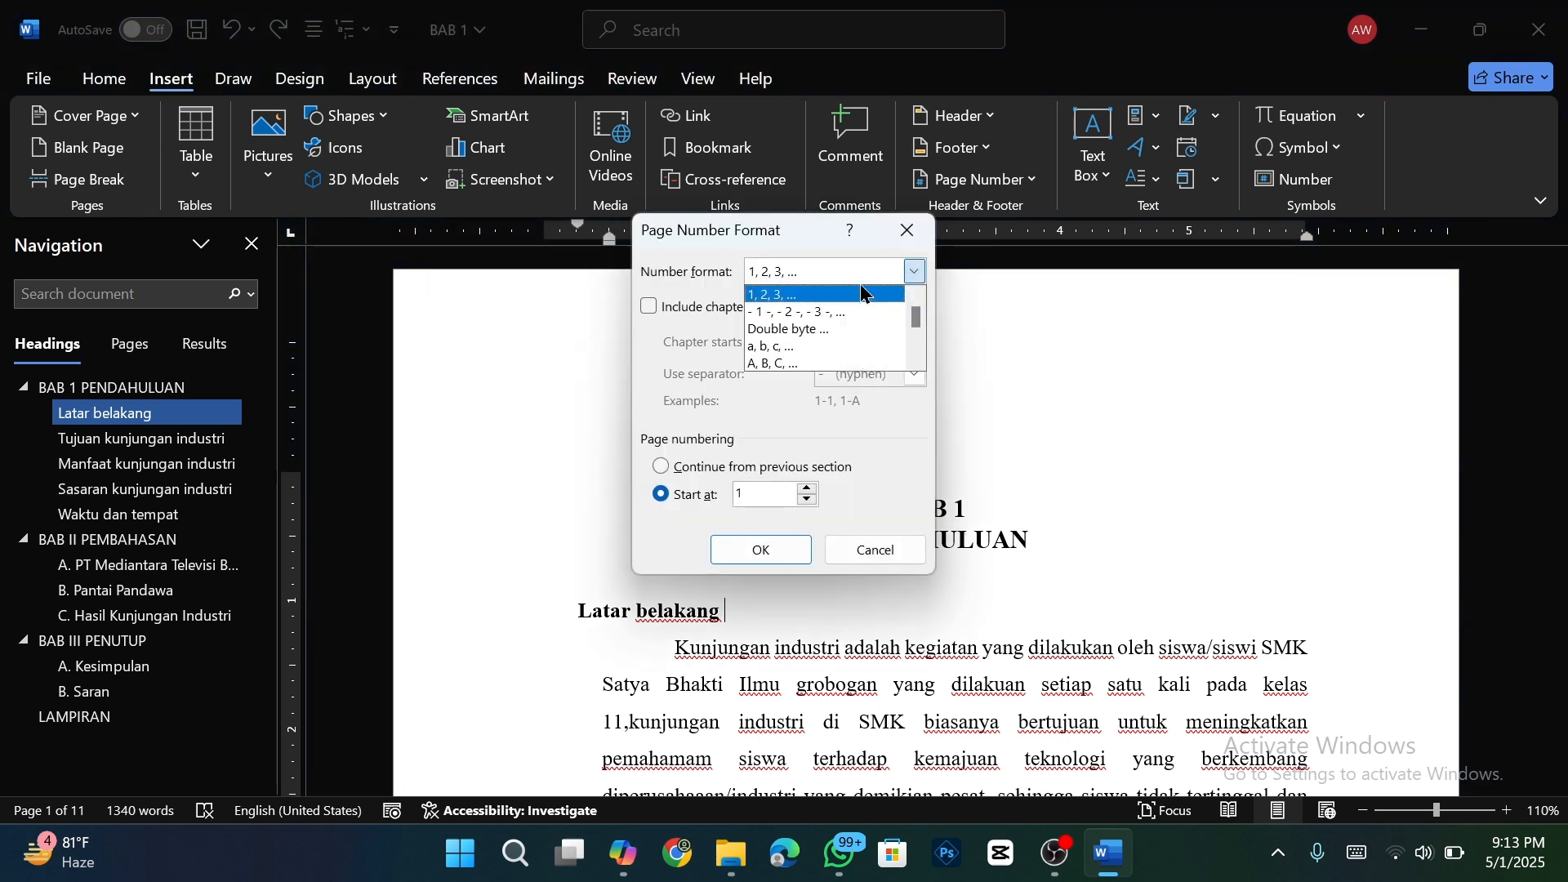
scroll(859, 310, "down", 1)
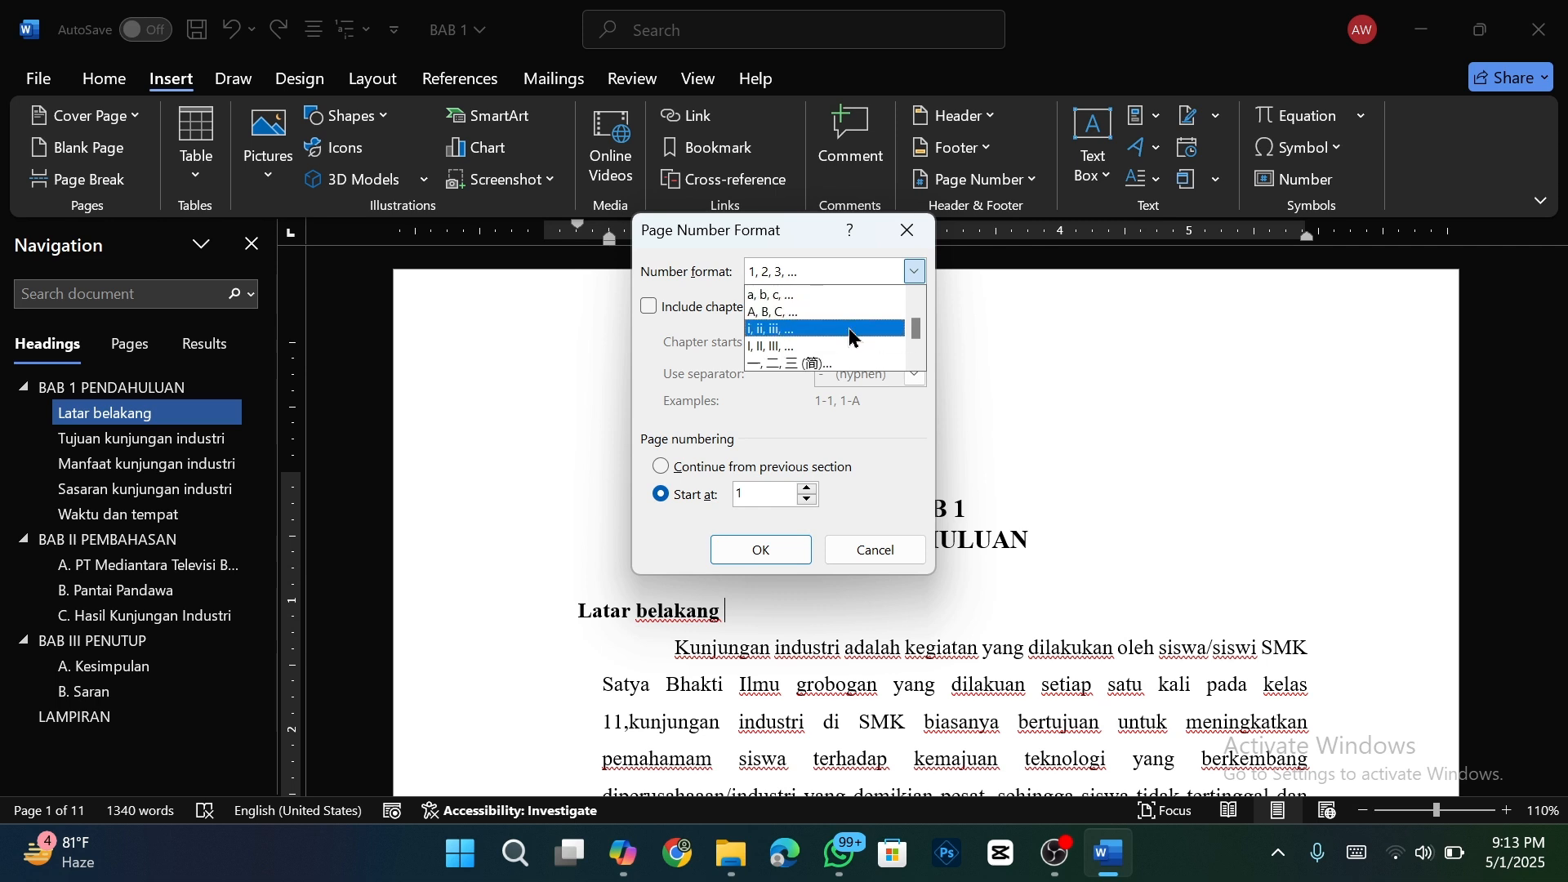
scroll(854, 338, "up", 1)
scroll(819, 345, "down", 1)
left_click(818, 345)
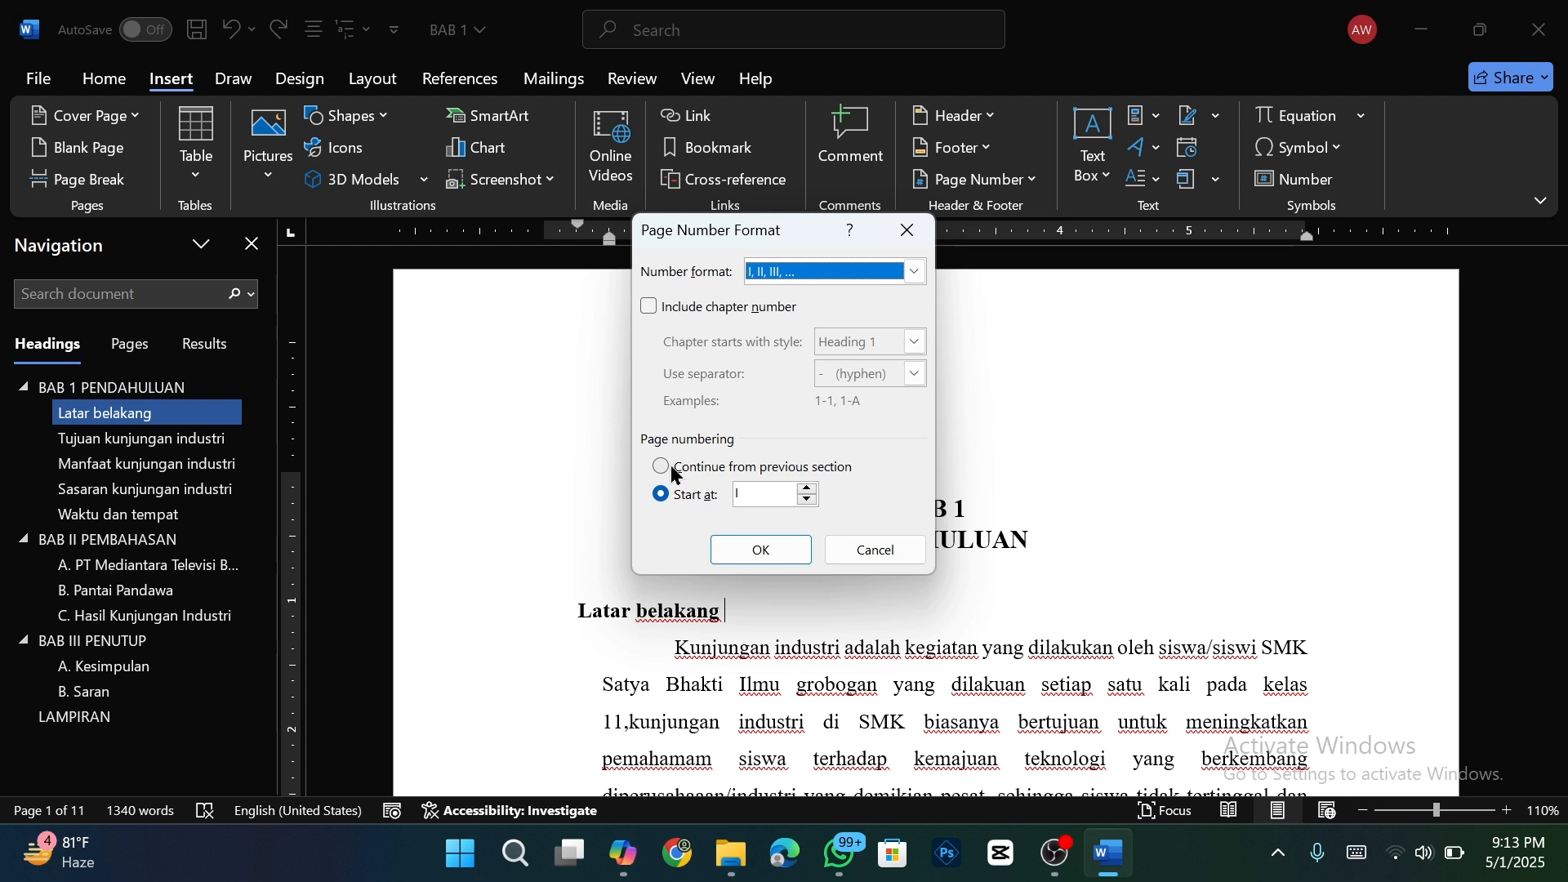
left_click(809, 489)
left_click(809, 488)
left_click(810, 488)
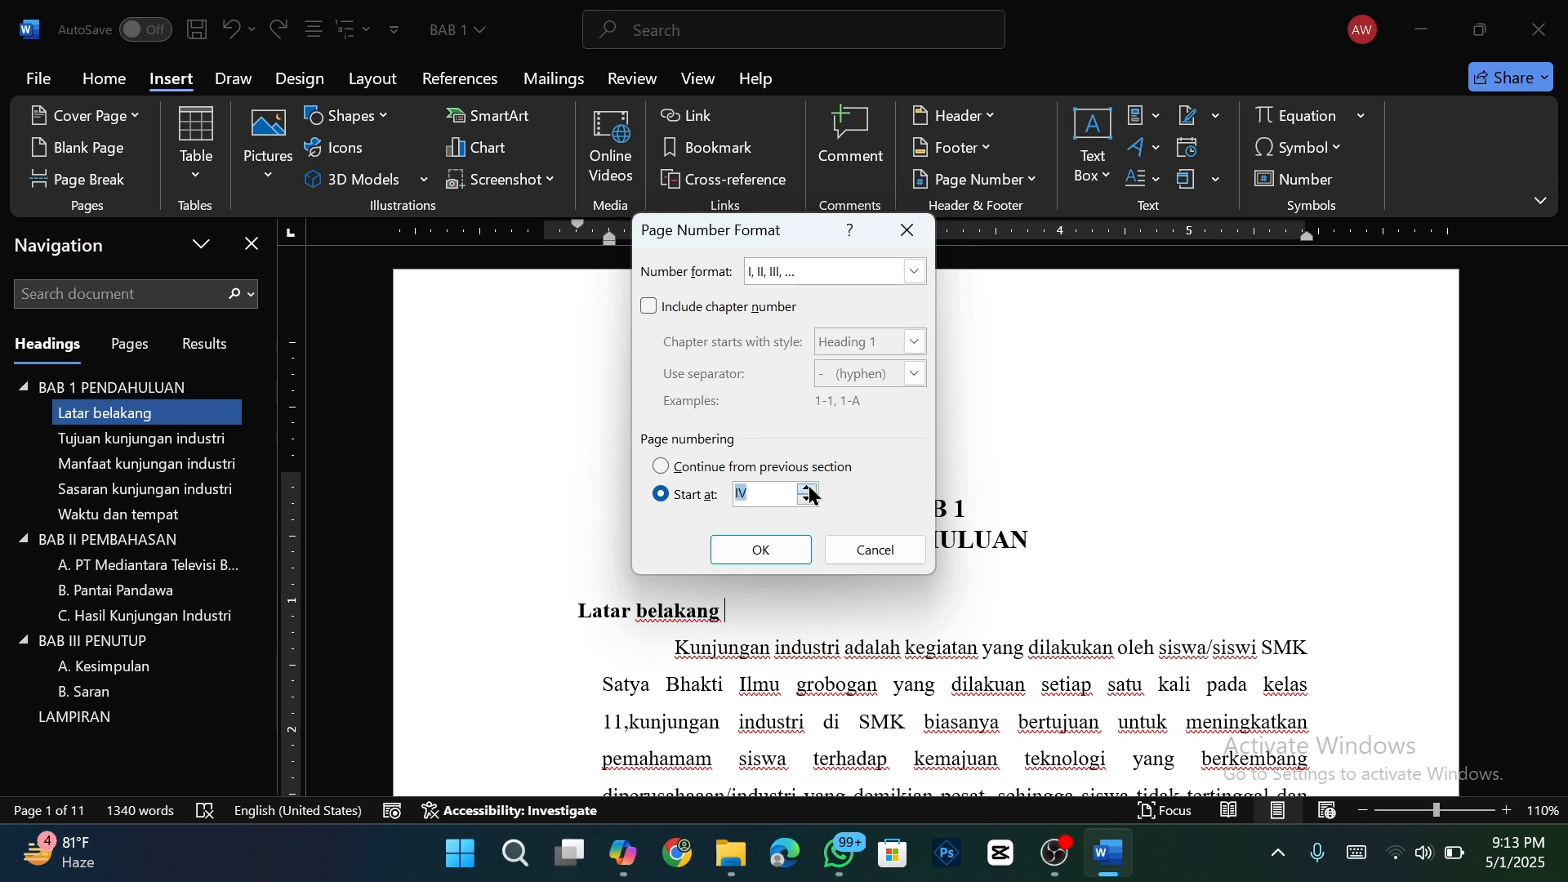
left_click(809, 489)
- Make the page numbering continue from the previous section and apply the page number format
left_click(662, 469)
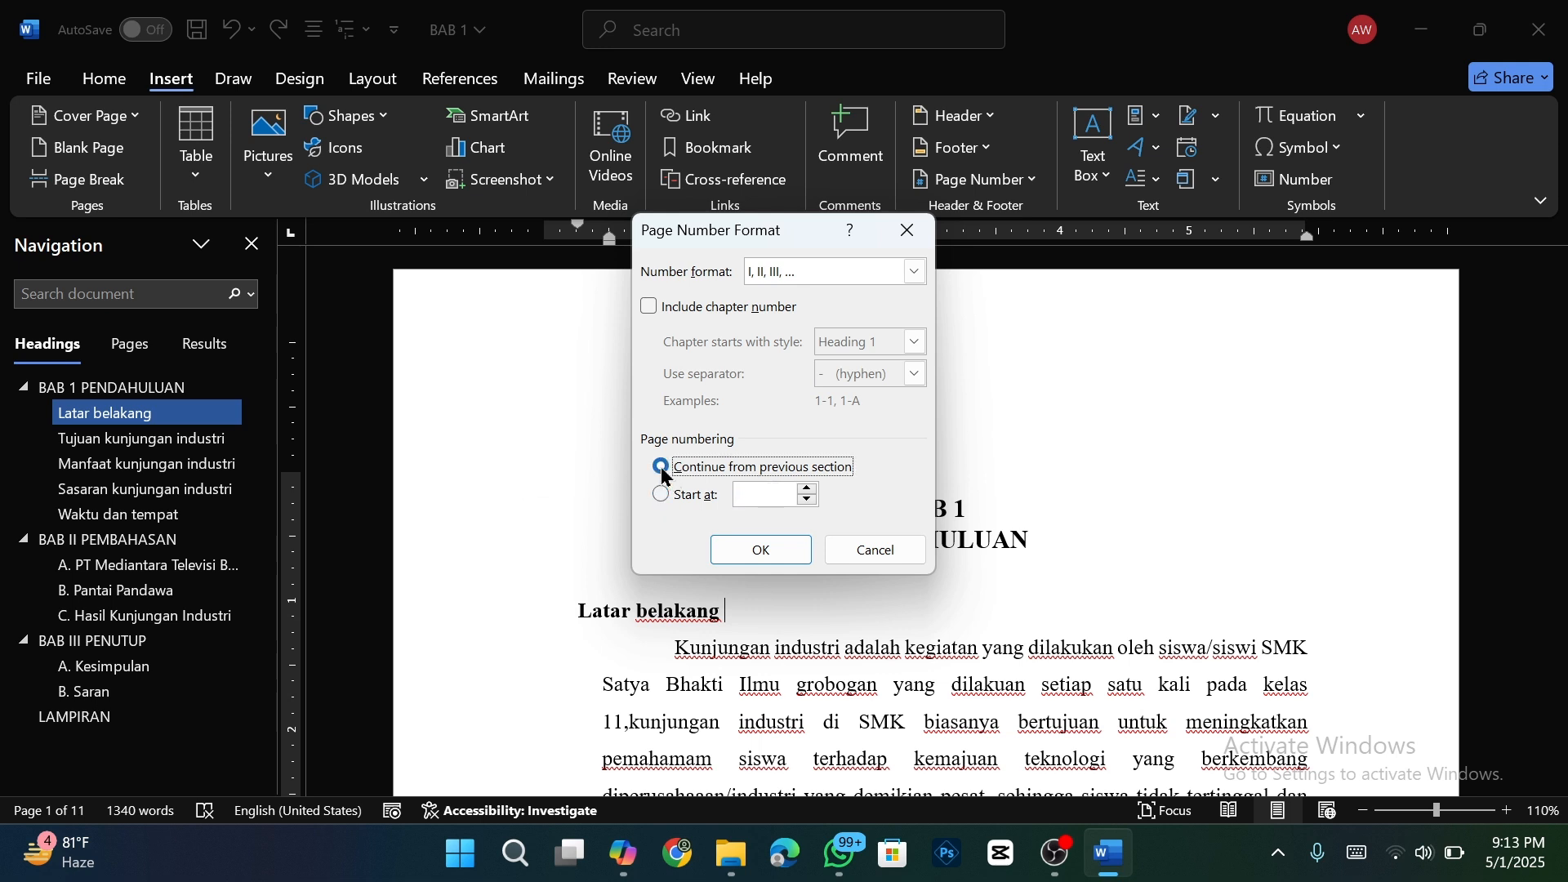
left_click(759, 550)
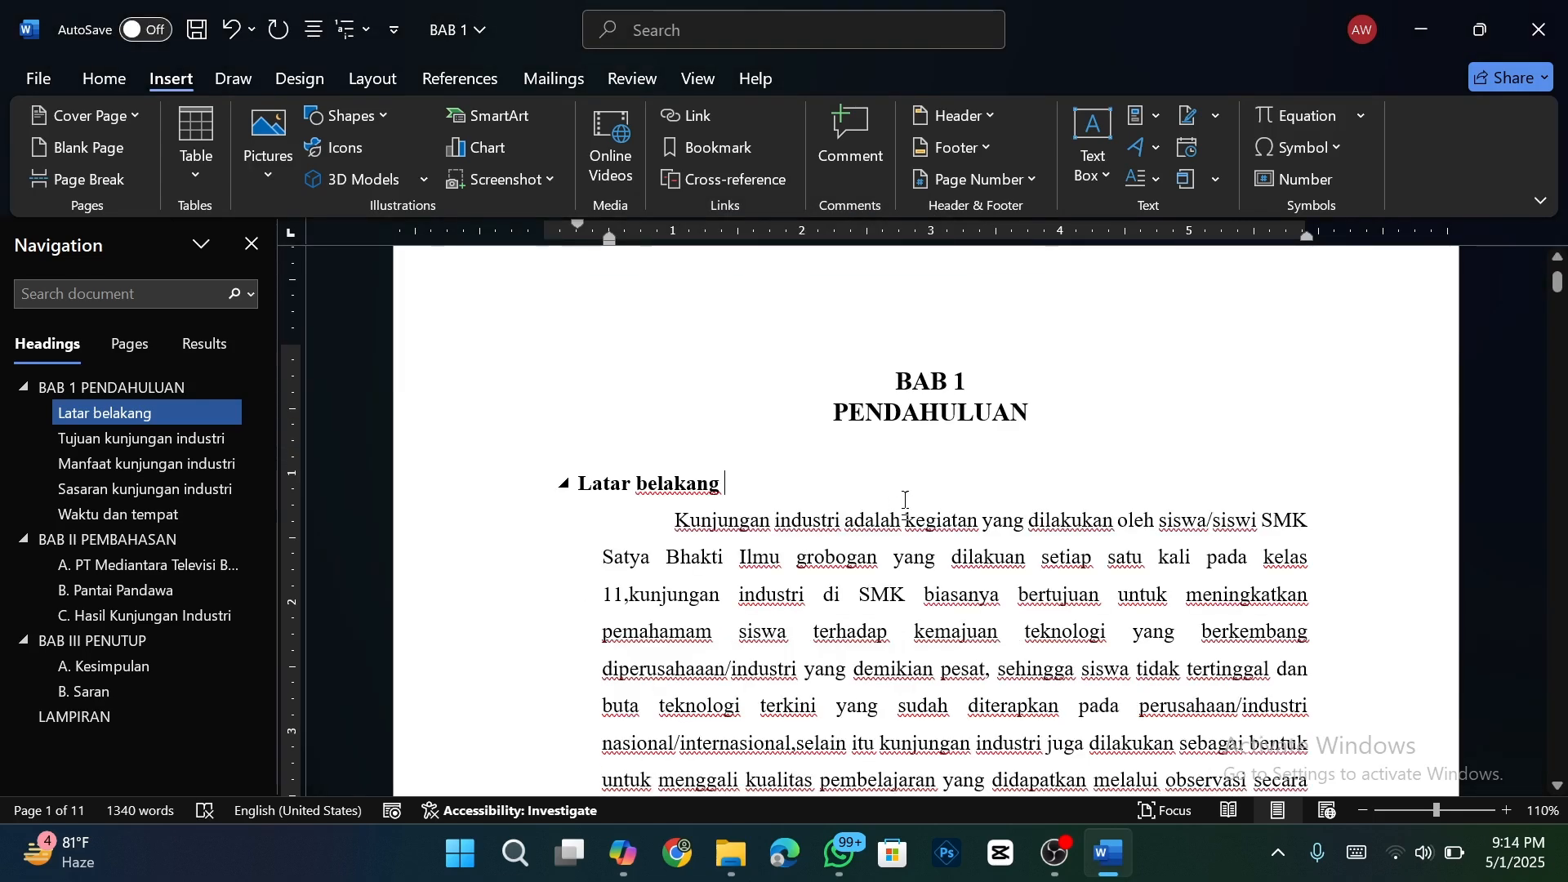
- Insert the Plain Number 2 page number at the bottom of the pages and review the footers on the BAB 1 pages
scroll(905, 501, "down", 15)
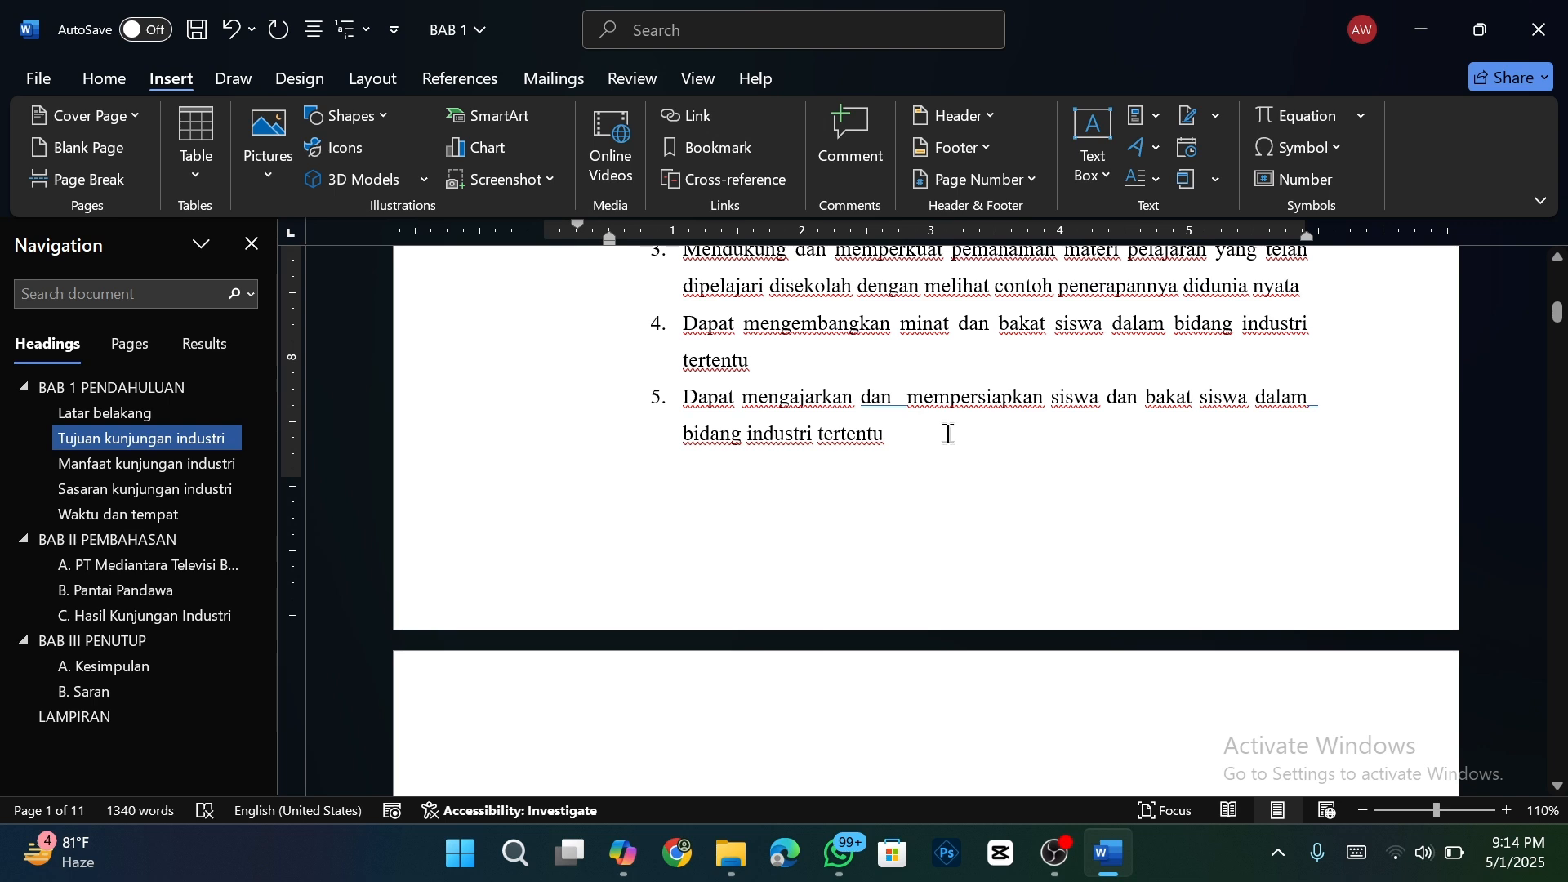
left_click(1031, 196)
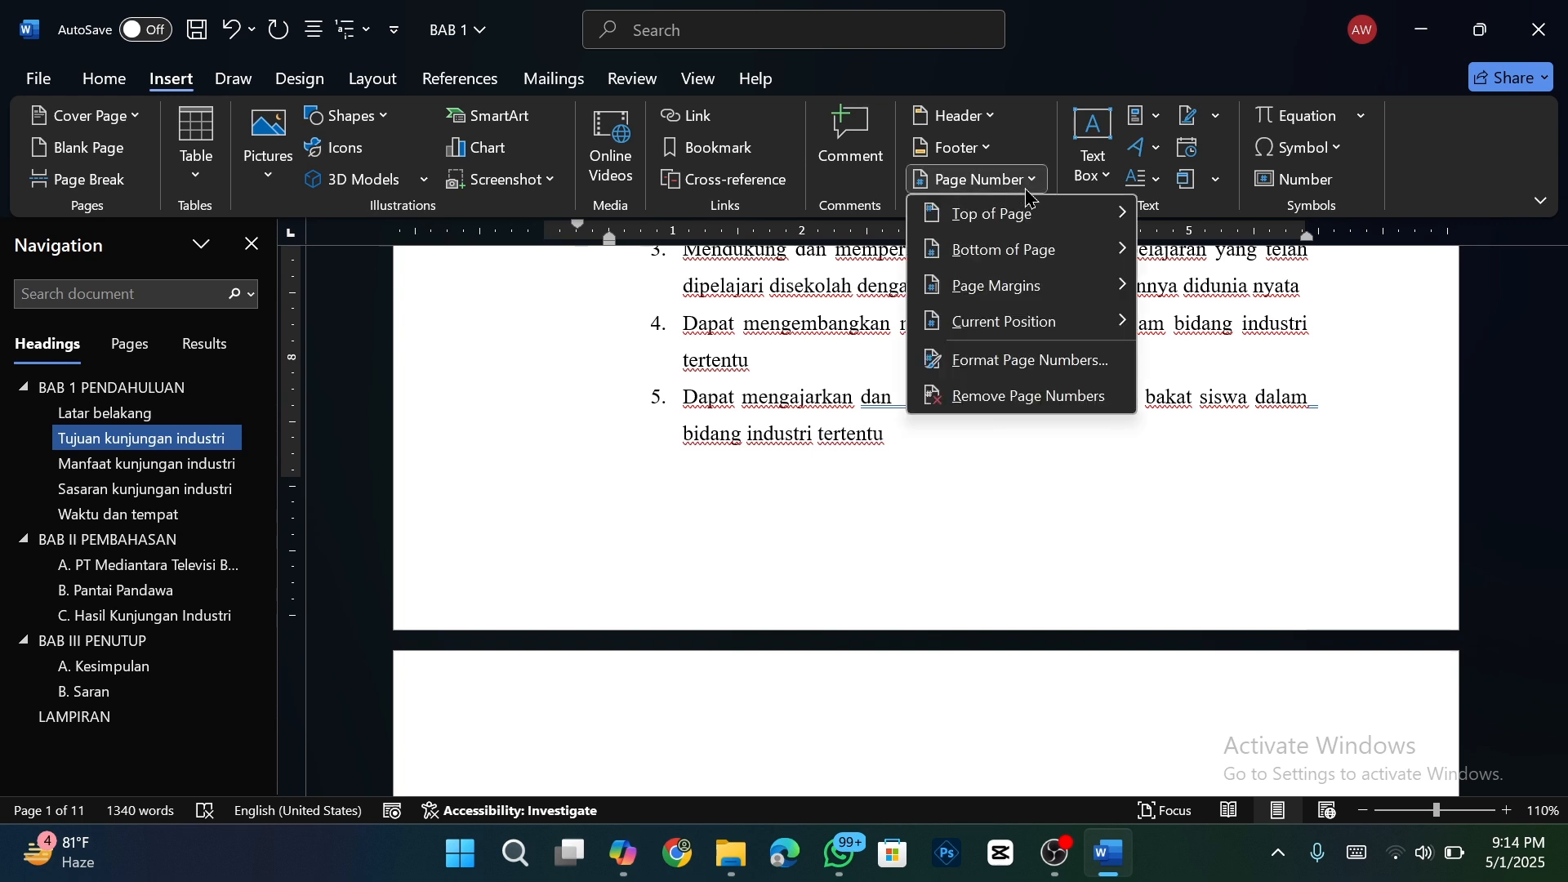
mouse_move(1035, 258)
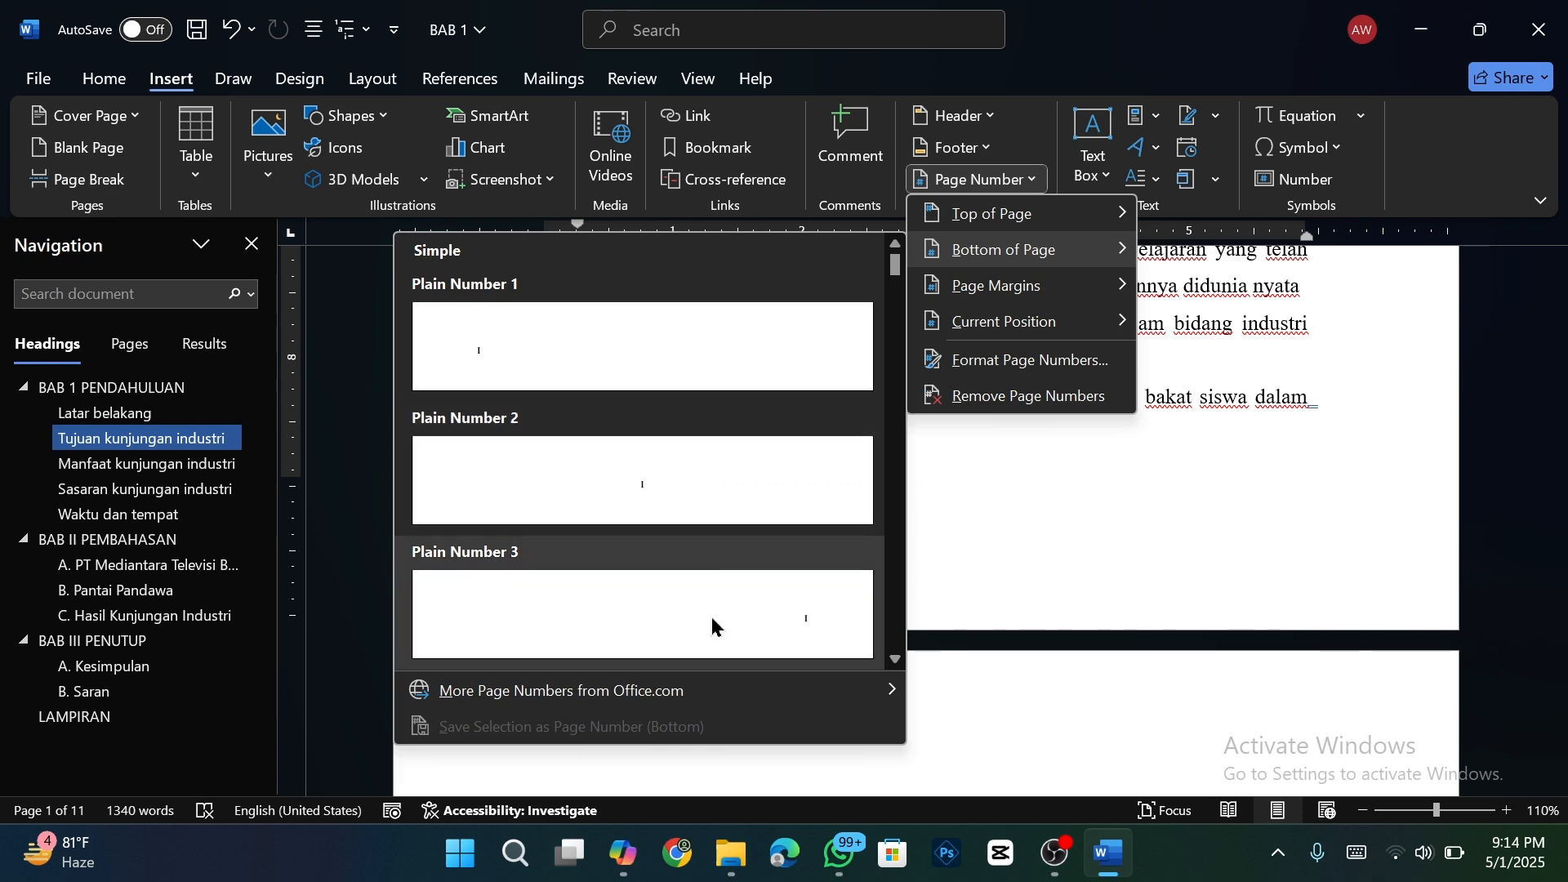
left_click(695, 487)
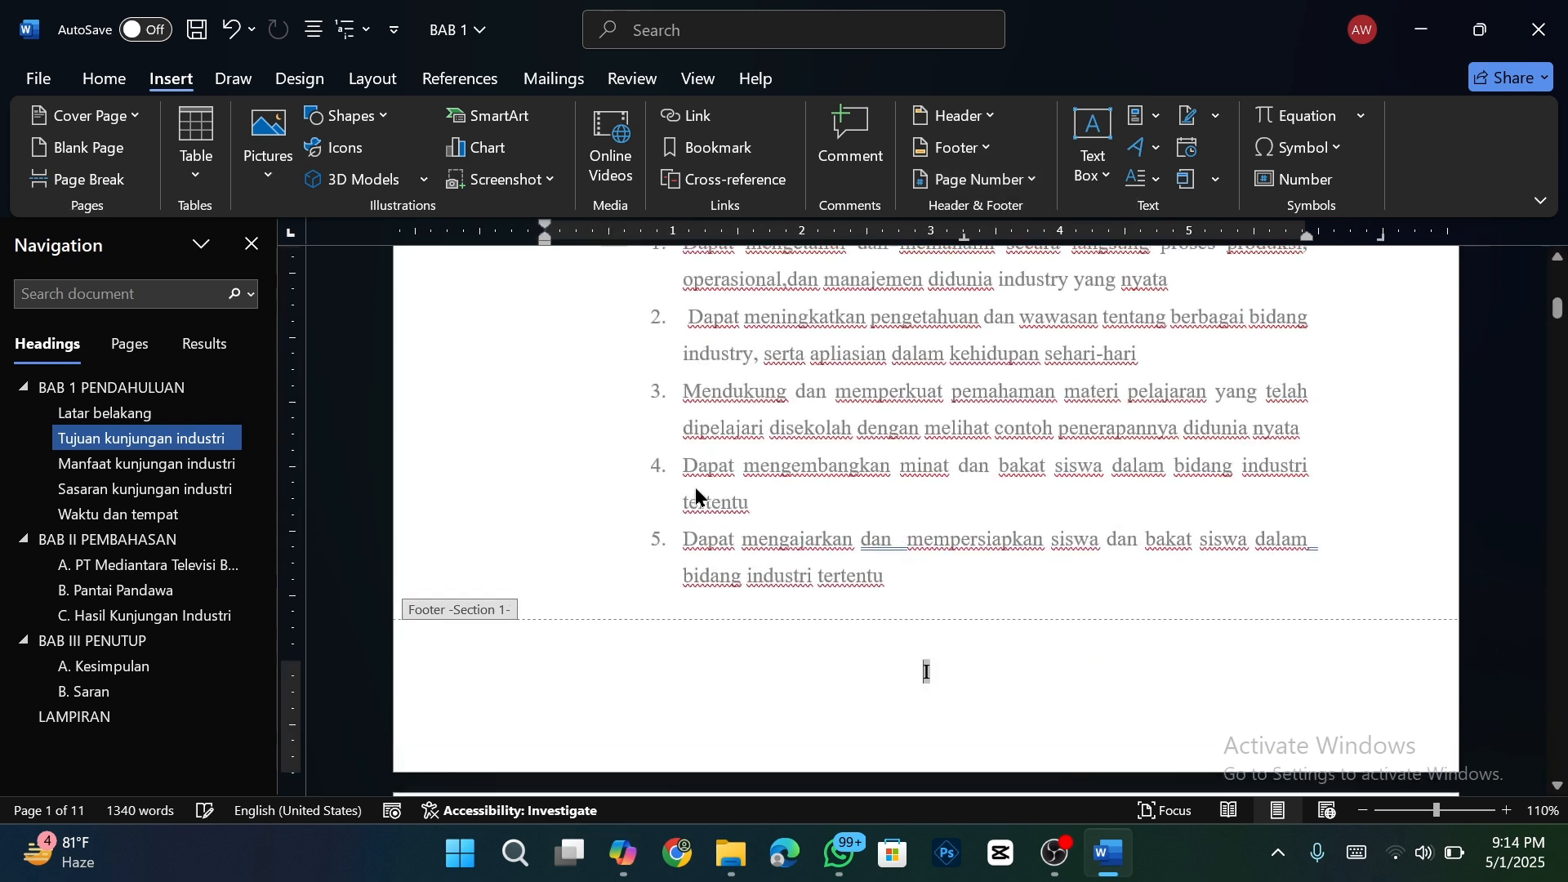
scroll(989, 653, "down", 10)
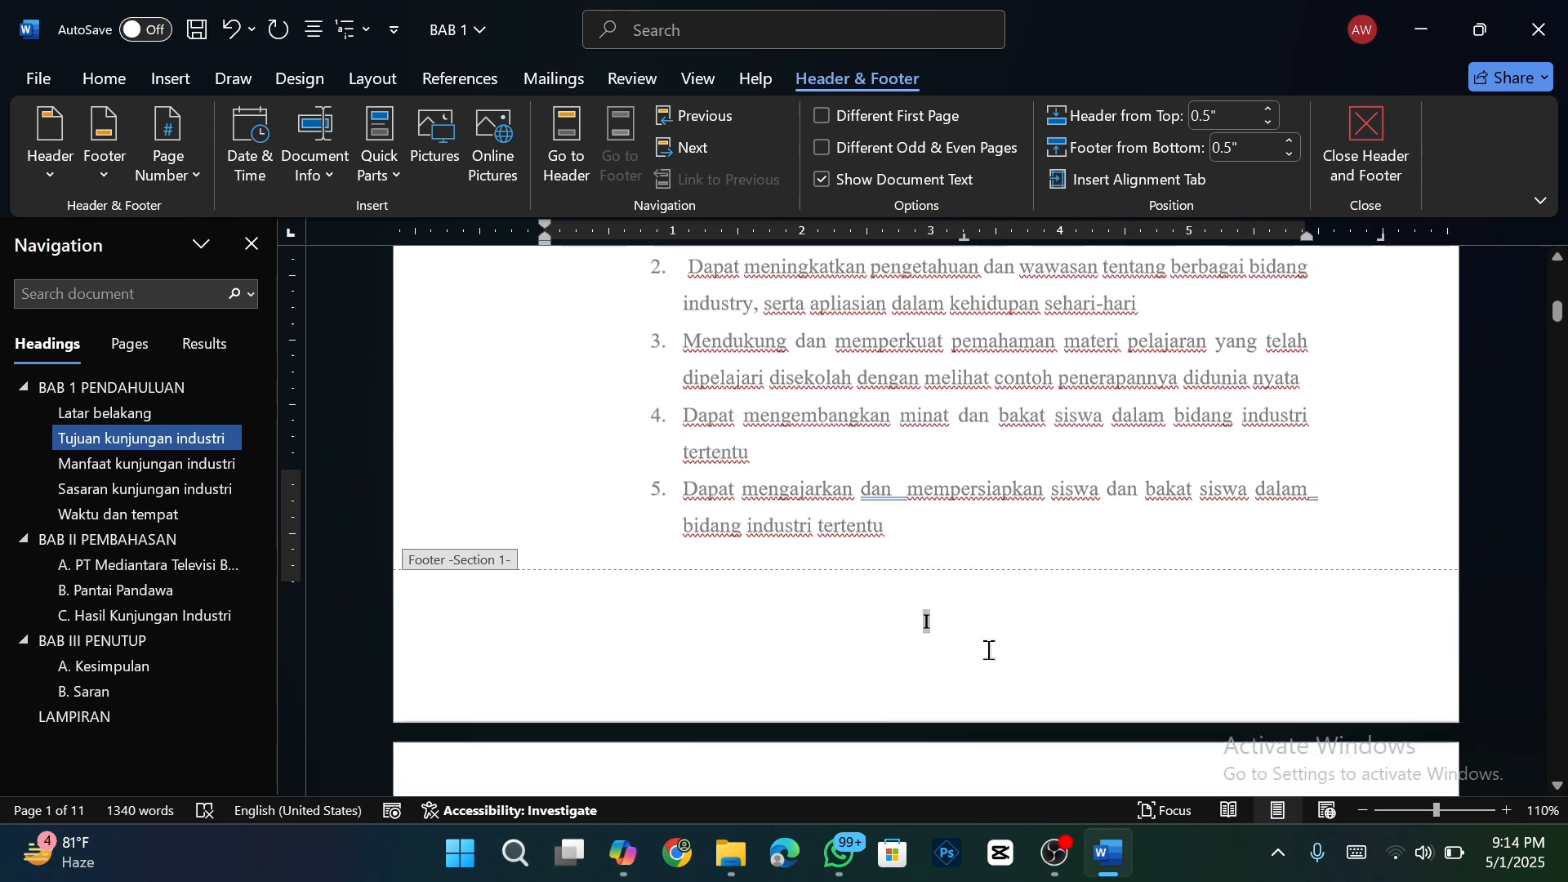
scroll(991, 650, "down", 9)
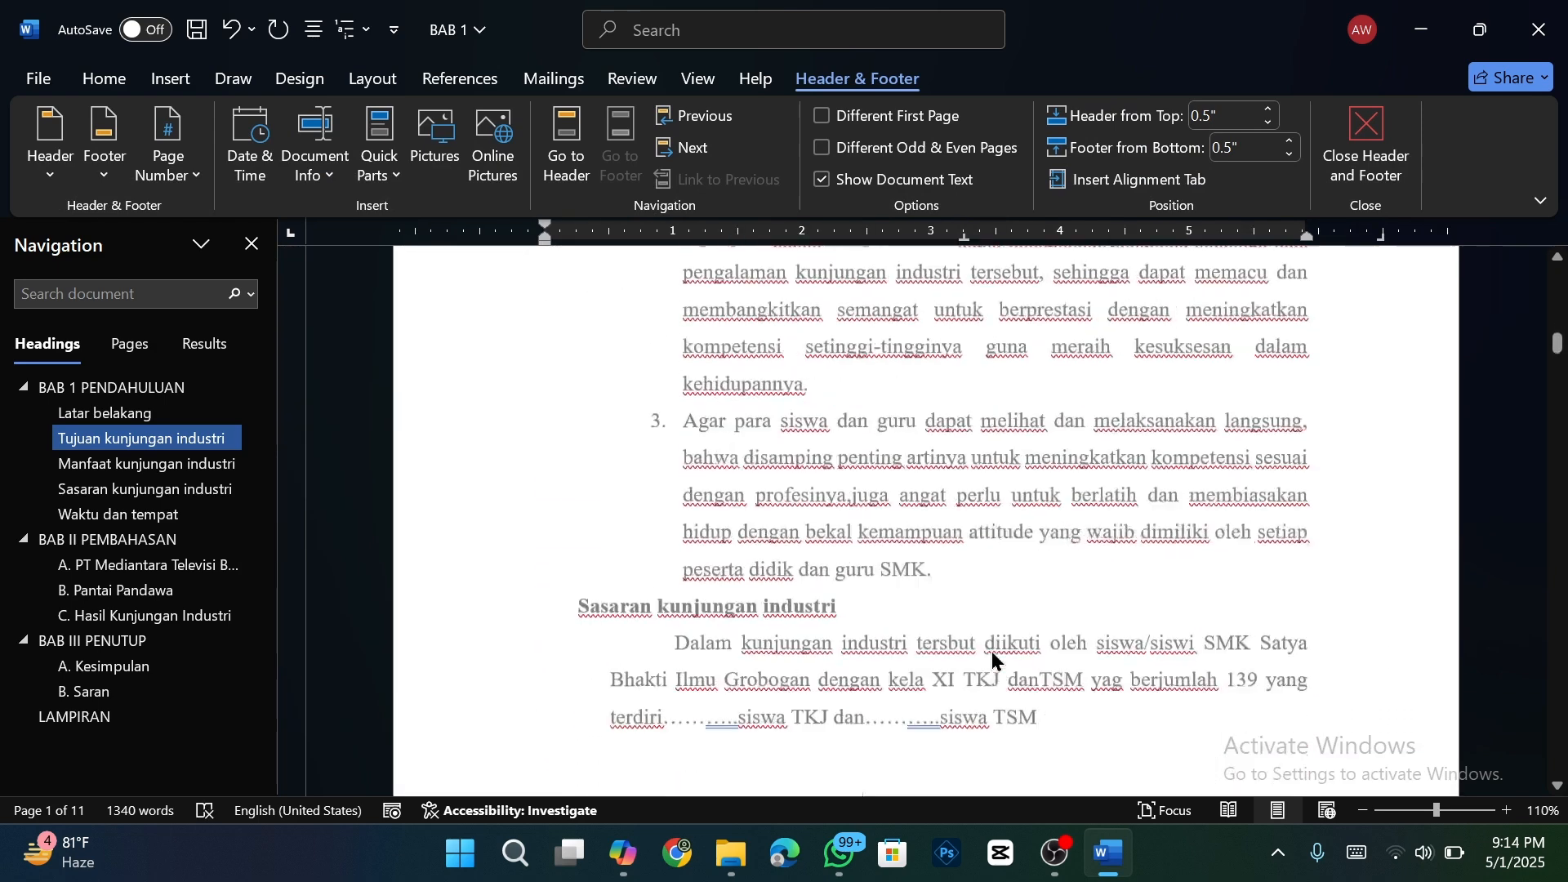
scroll(992, 650, "down", 2)
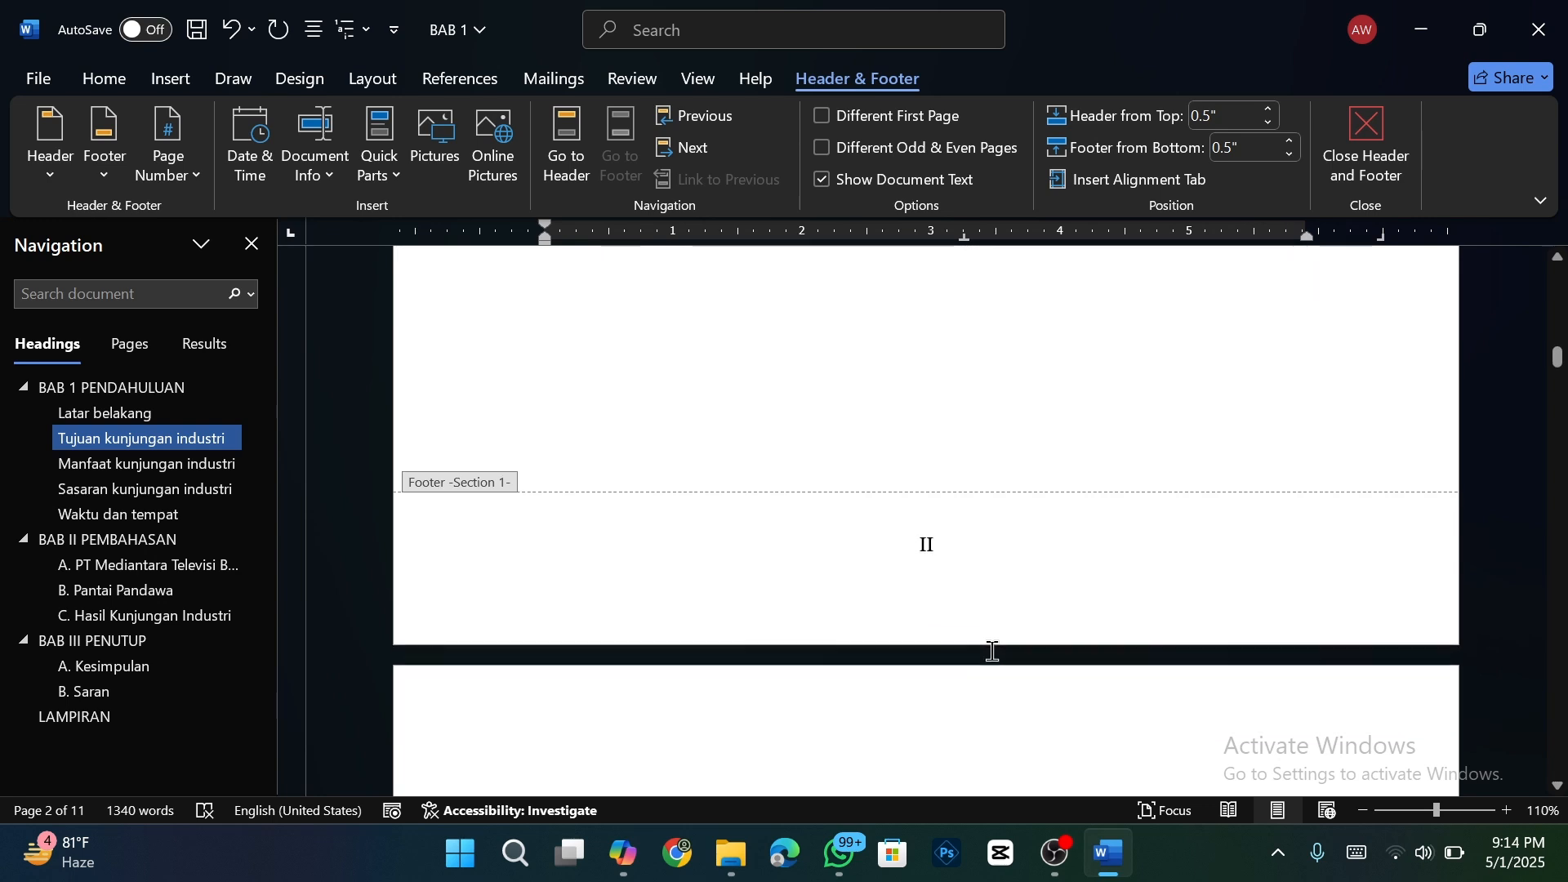